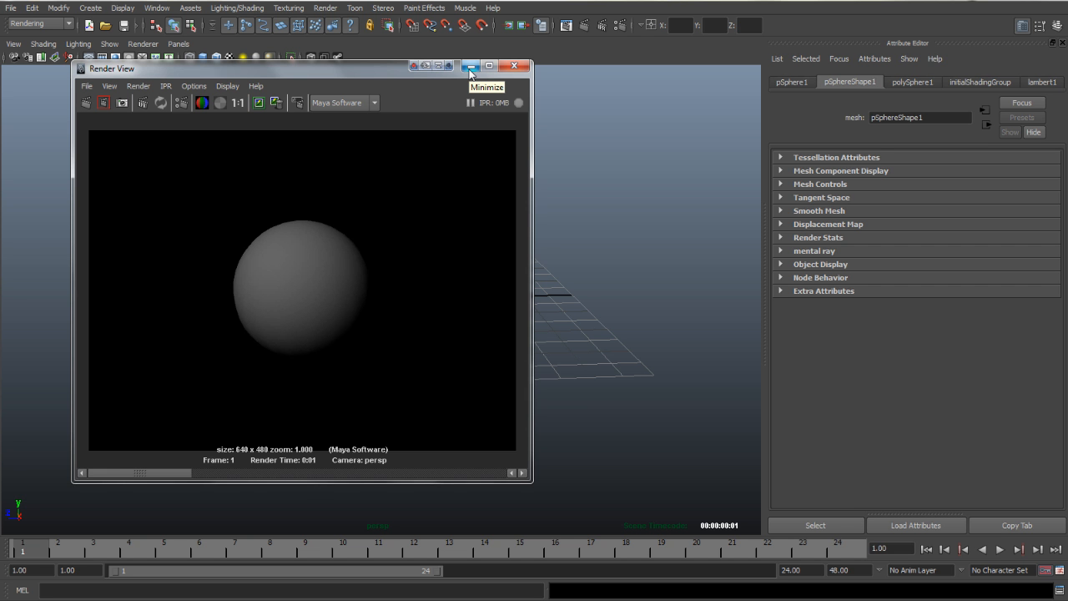
Switch the Render View's renderer to mental ray and minimize the Render View.
left_click(347, 104)
left_click(338, 147)
left_click(470, 65)
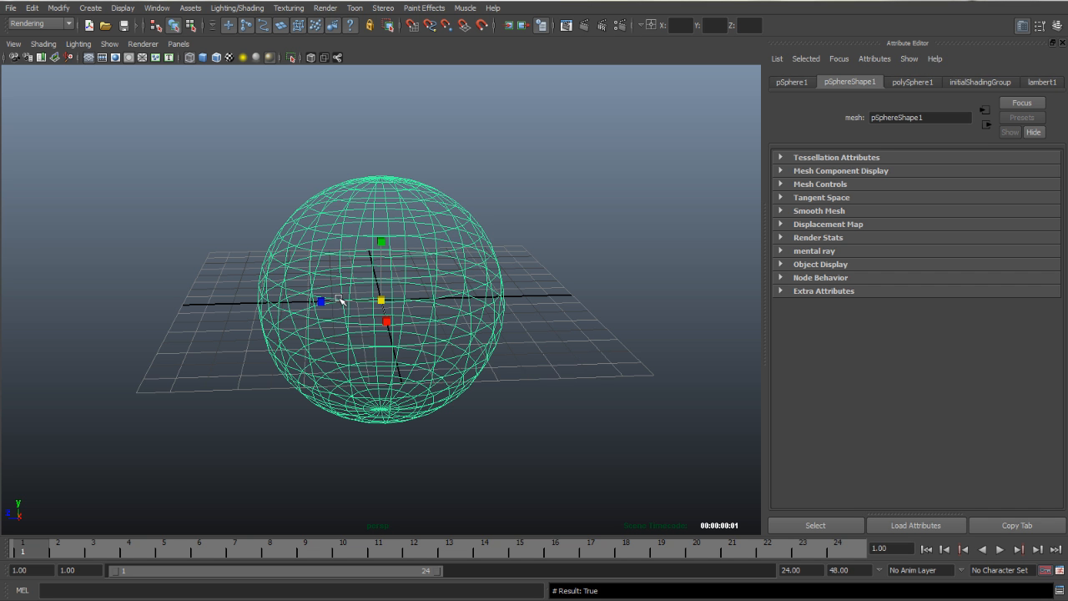
Turn off Enable Default Light in the render settings' Render Options and render the current frame.
scroll(323, 404, "down", 6)
left_click(273, 429)
scroll(315, 402, "down", 3)
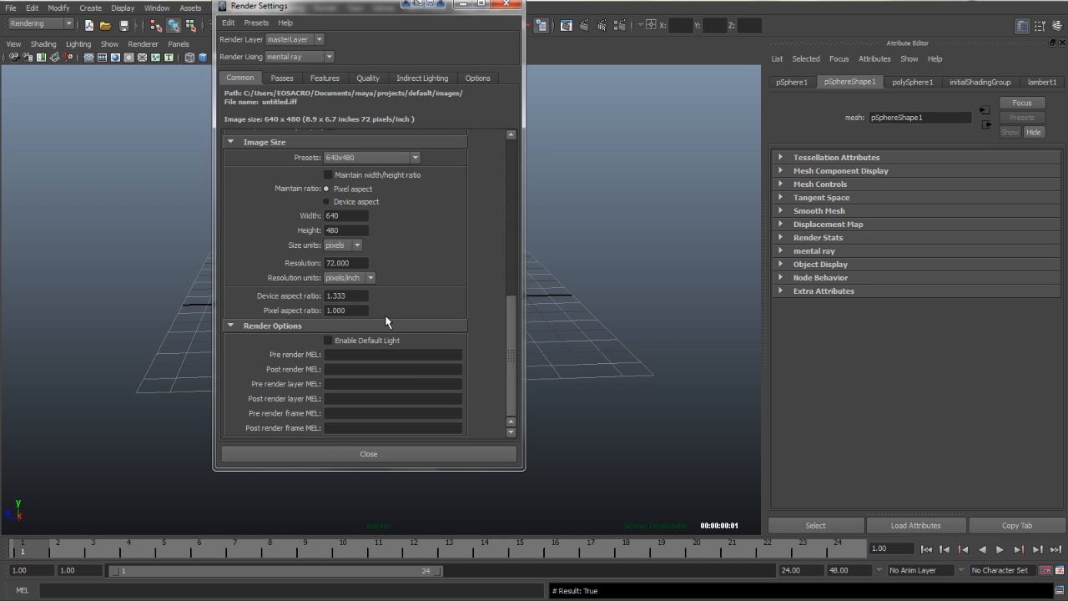
left_click(584, 25)
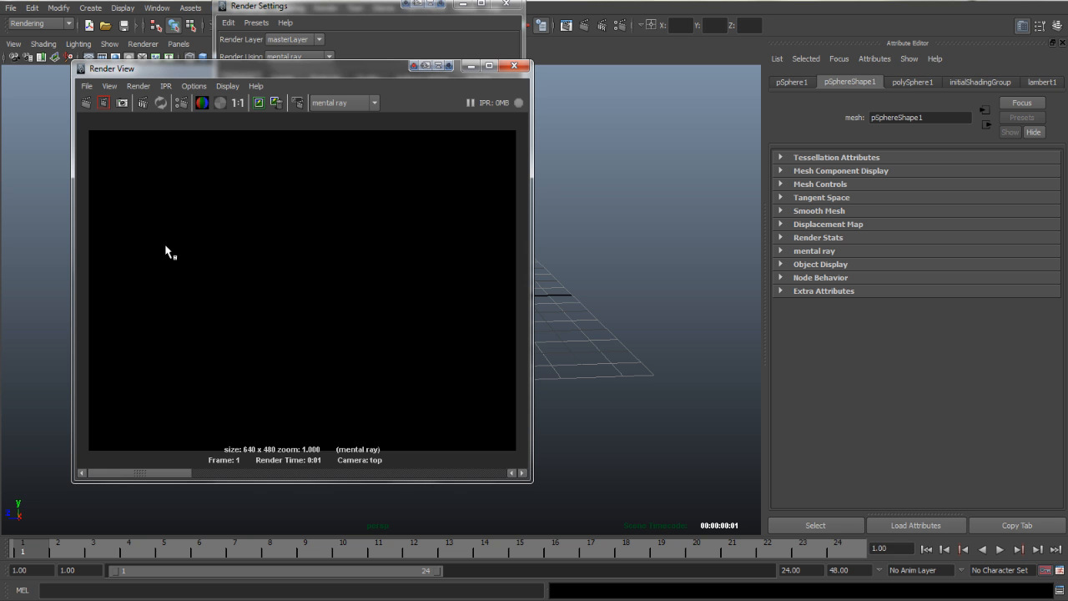
Inspect the sphere render's alpha channel, return to the RGB channels, and close the Render View and Render Settings.
left_click(223, 300)
left_click(221, 103)
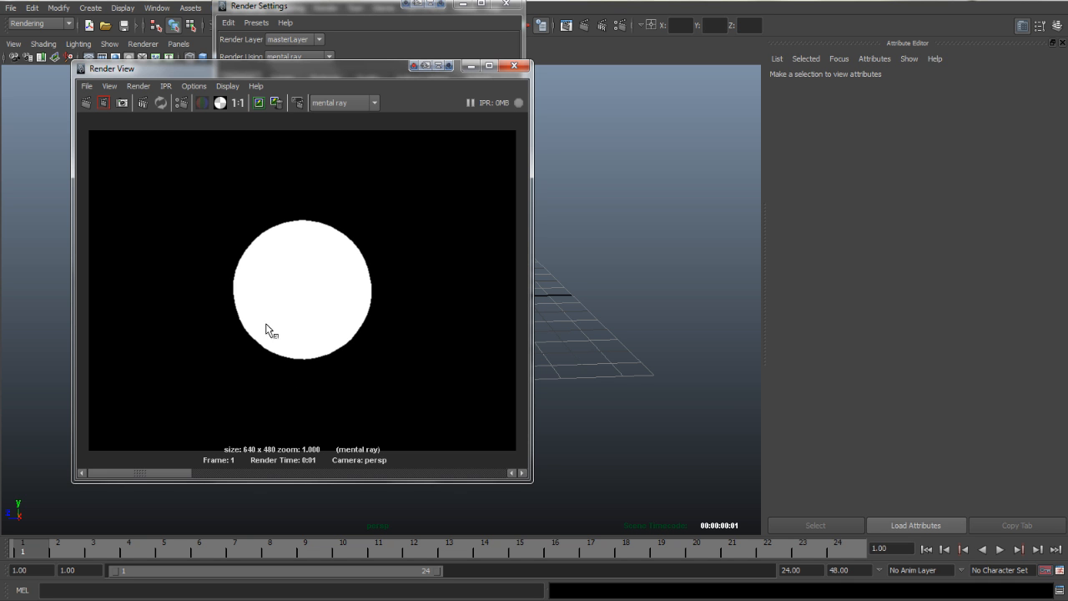
left_click(237, 473)
left_click(192, 473)
left_click(203, 103)
left_click(85, 103)
left_click(514, 66)
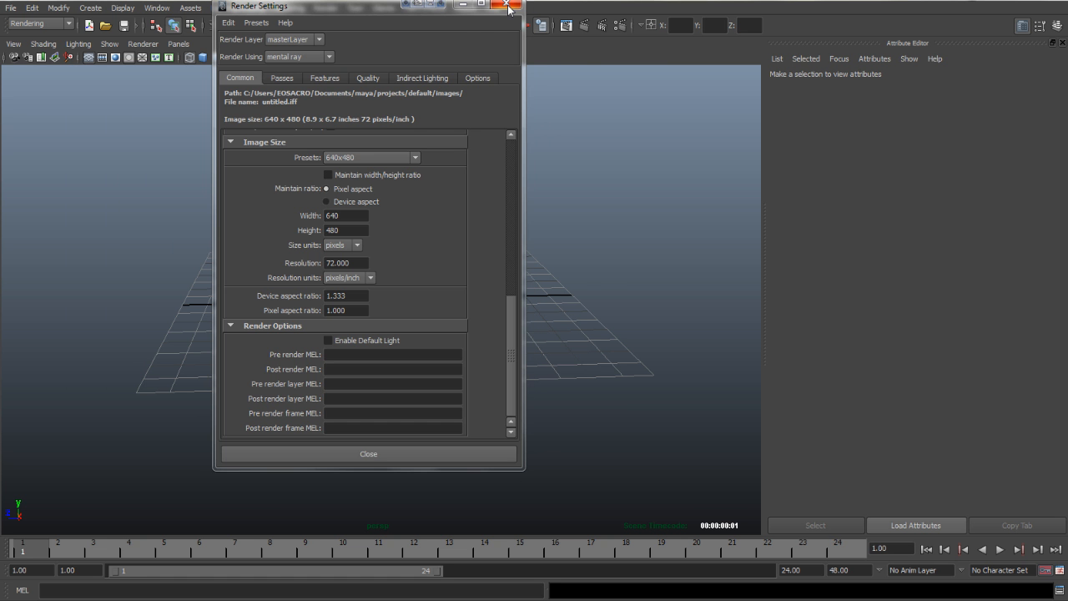
left_click(508, 8)
Assign a new Blinn material to the sphere and display the viewport shaded.
scroll(417, 281, "up", 5)
left_click_drag(390, 315, 342, 142, "alt")
left_click(519, 336)
scroll(501, 342, "down", 3)
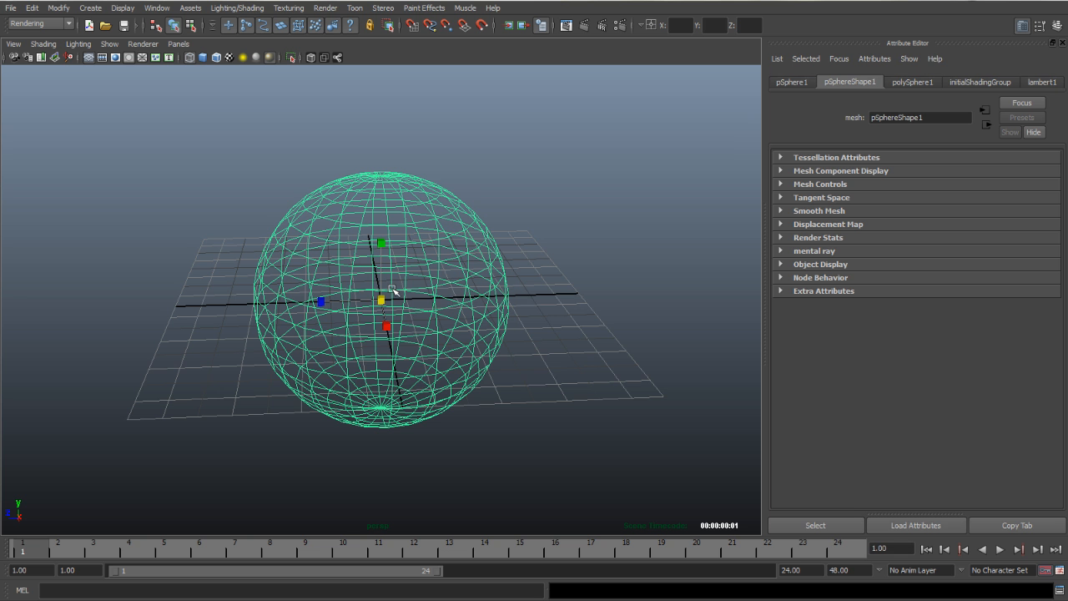
right_click_drag(393, 290, 491, 494)
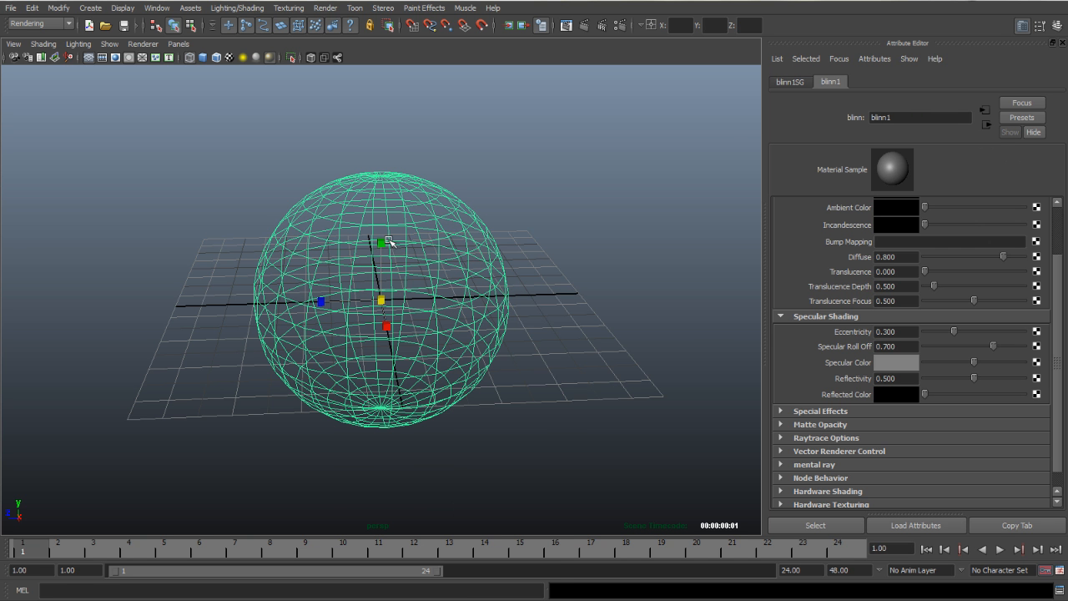
scroll(993, 301, "up", 2)
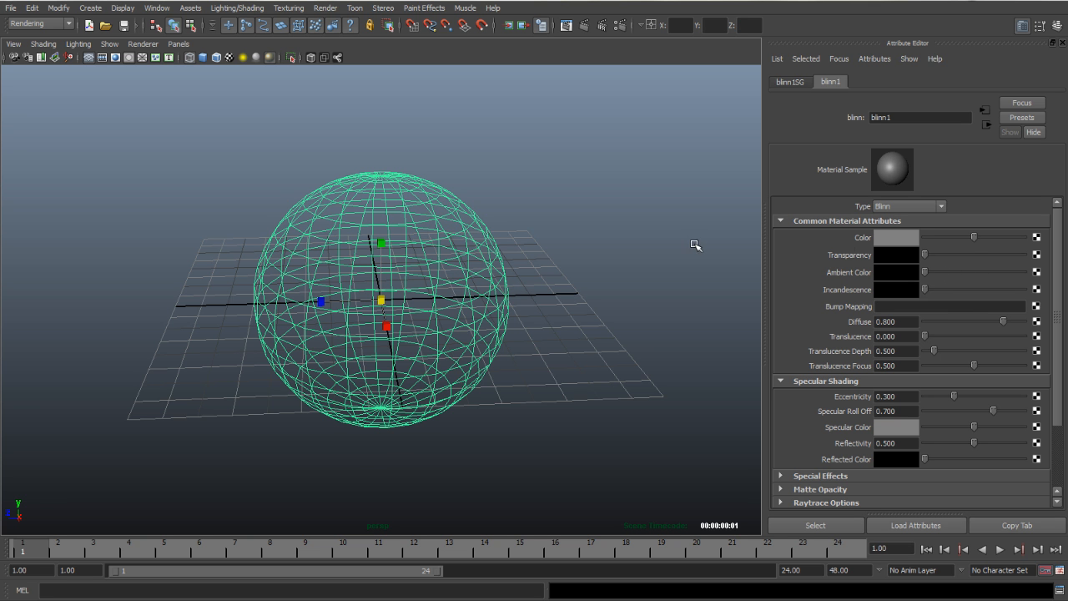
left_click(417, 295)
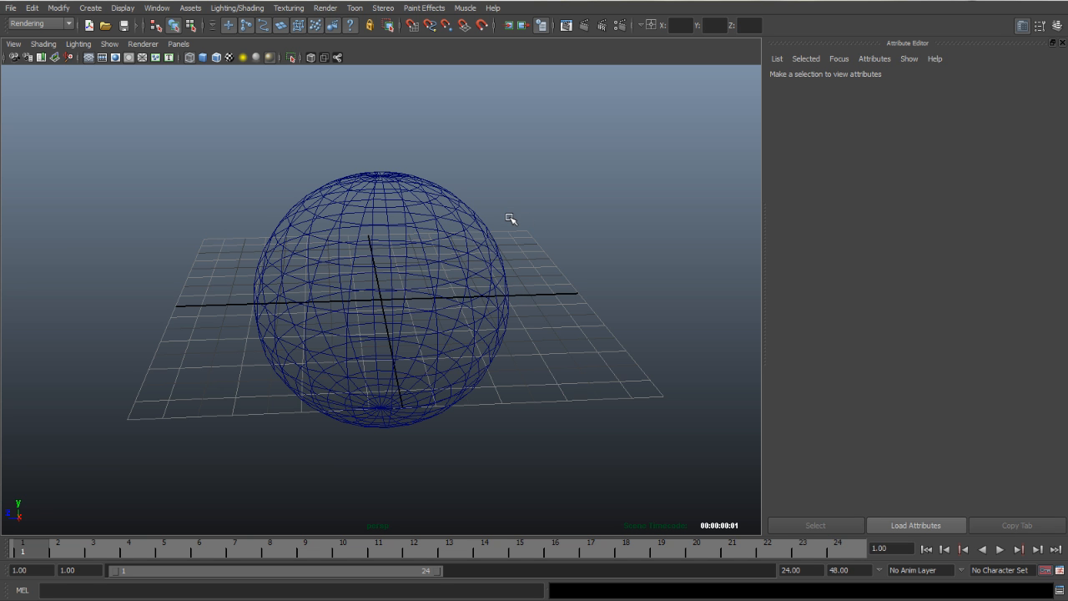
key("5")
Assign a new Surface Shader to the sphere and rename it Test.
left_click(440, 236)
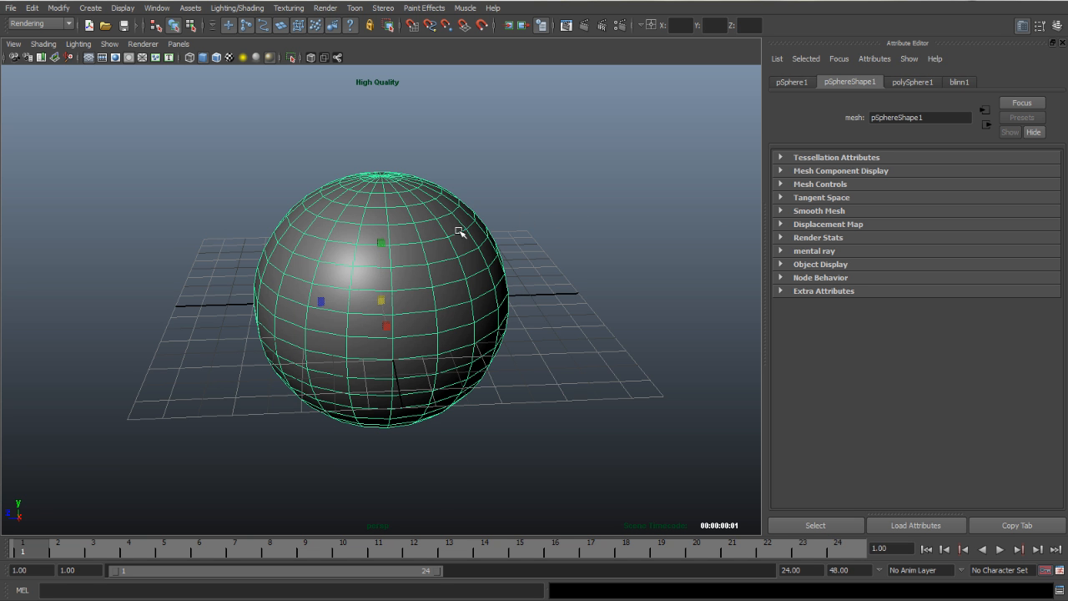
right_click_drag(405, 257, 511, 533)
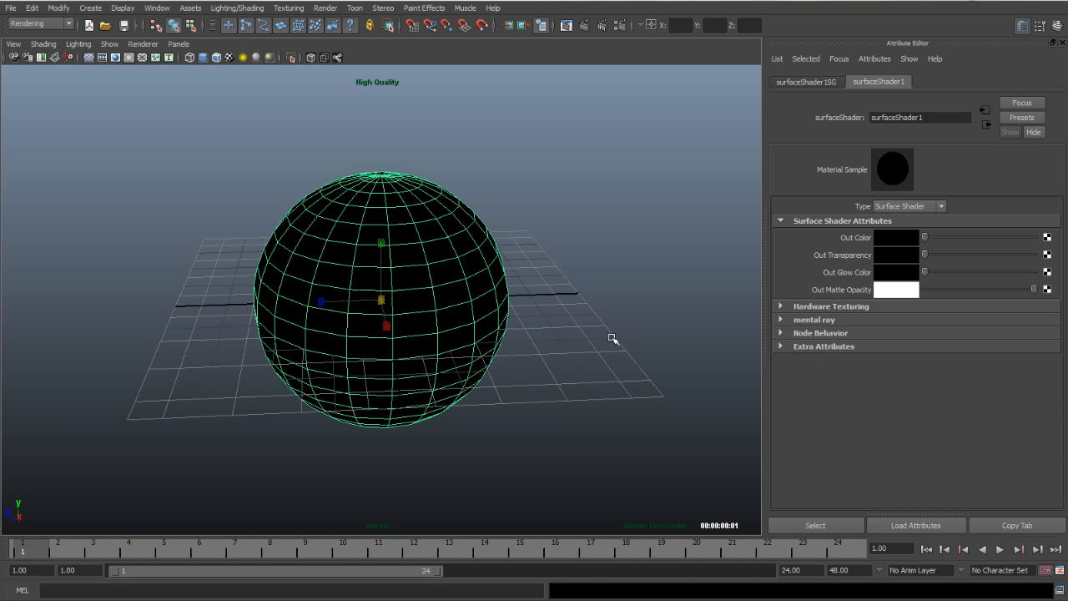
left_click(955, 117)
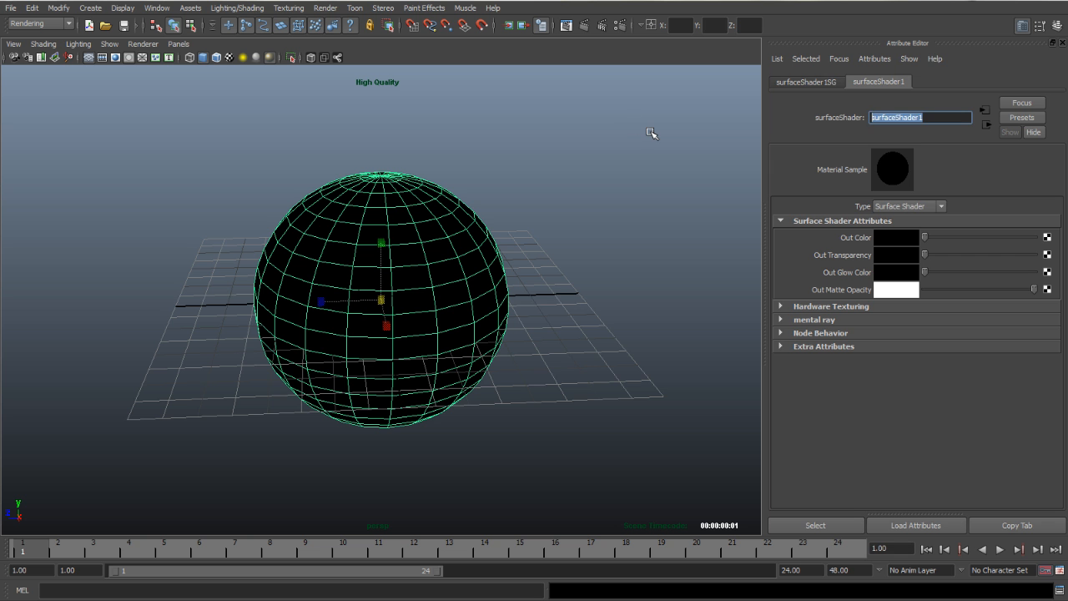
type("Test")
key("Return")
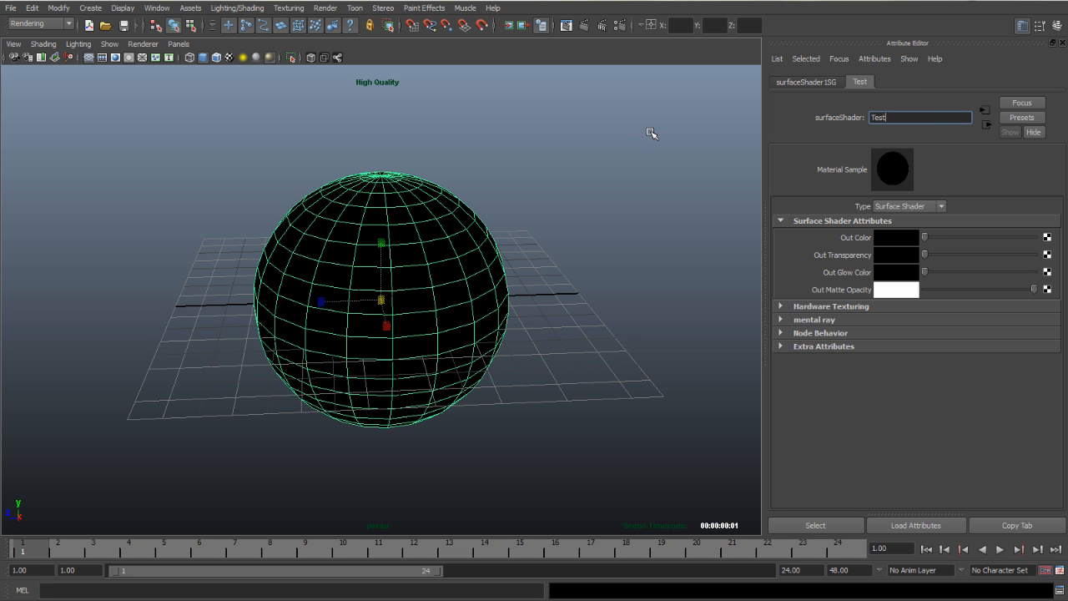
left_click(608, 217)
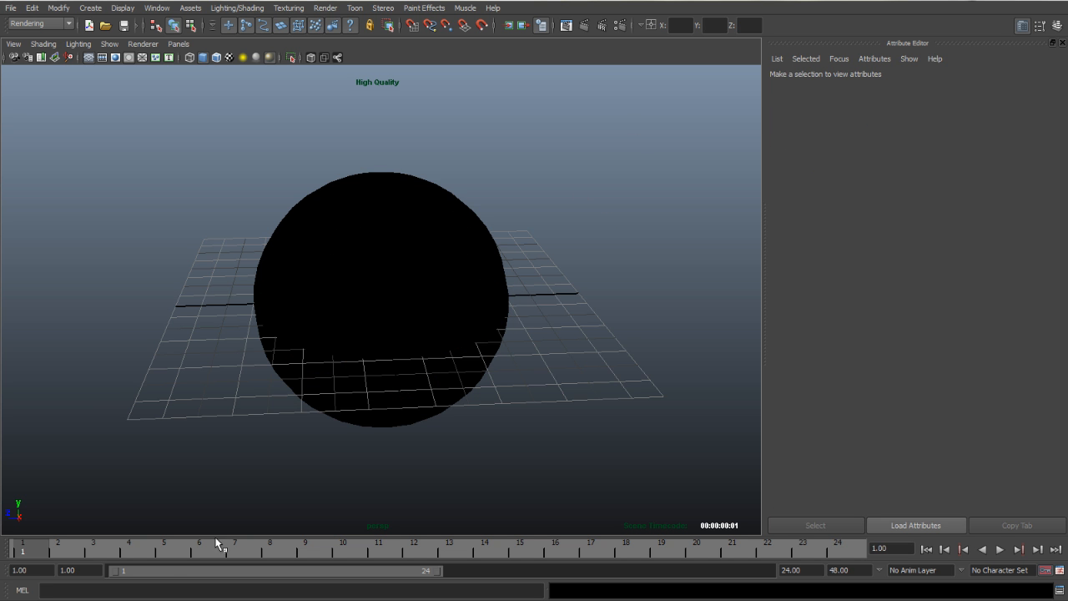
Assign the existing Blinn material back to the sphere and rename that material BubbleShaderD.
left_click(369, 214)
right_click(369, 214)
left_click(451, 432)
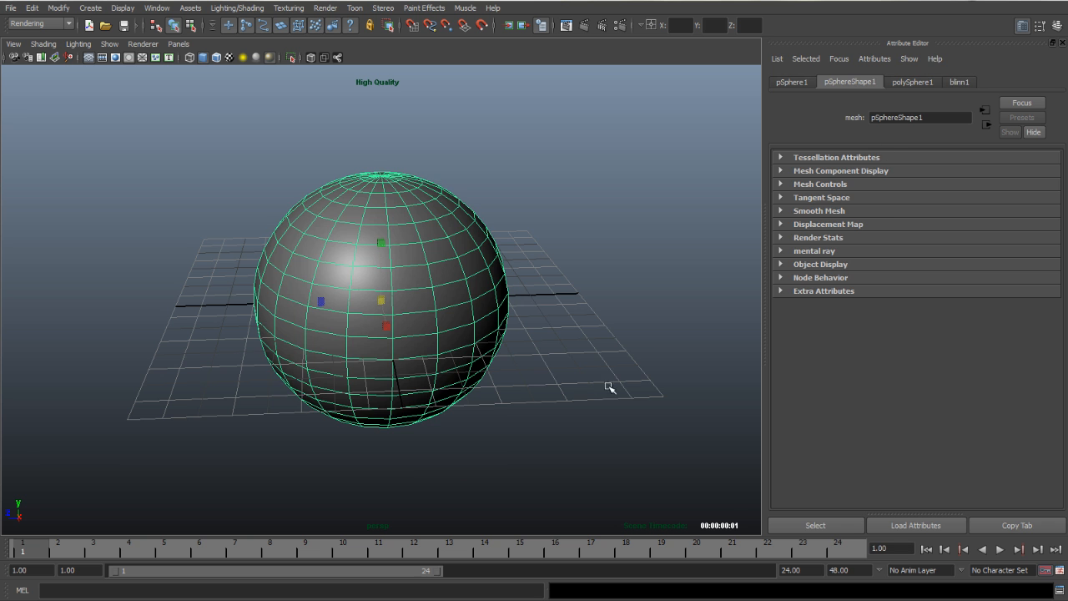
left_click(958, 82)
type("BubbleShader")
key("Return")
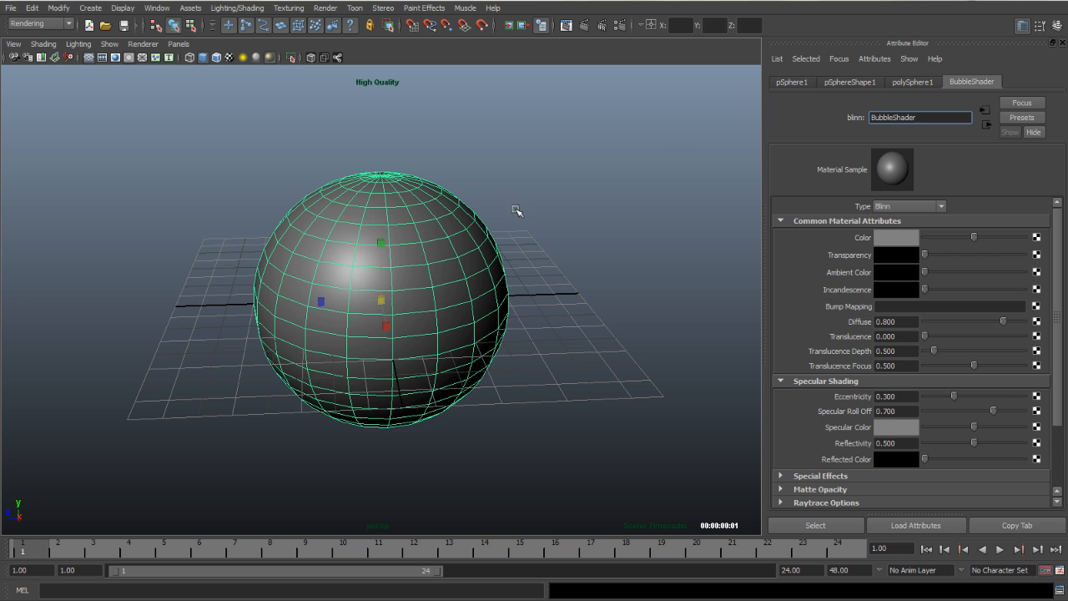
type("D")
left_click(570, 186)
Assign the existing Test material to the sphere.
left_click(433, 267)
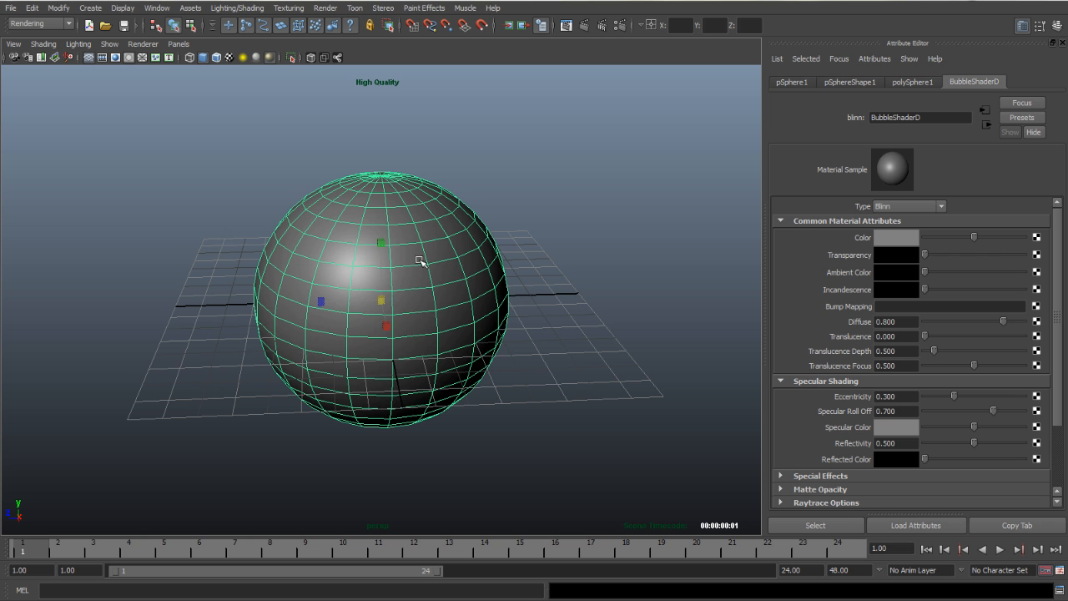
right_click_drag(366, 212, 445, 455)
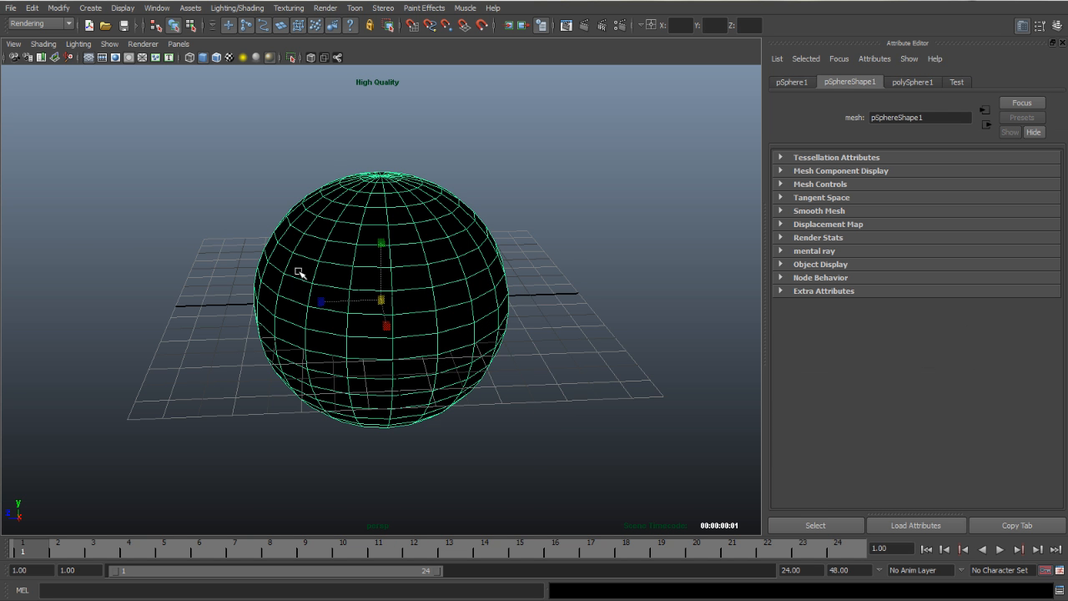
Switch to the layout combining Hypershade, Render View and perspective view, hide the extra interface elements, and show the Attribute Editor.
key("space")
left_click_drag(394, 281, 525, 253)
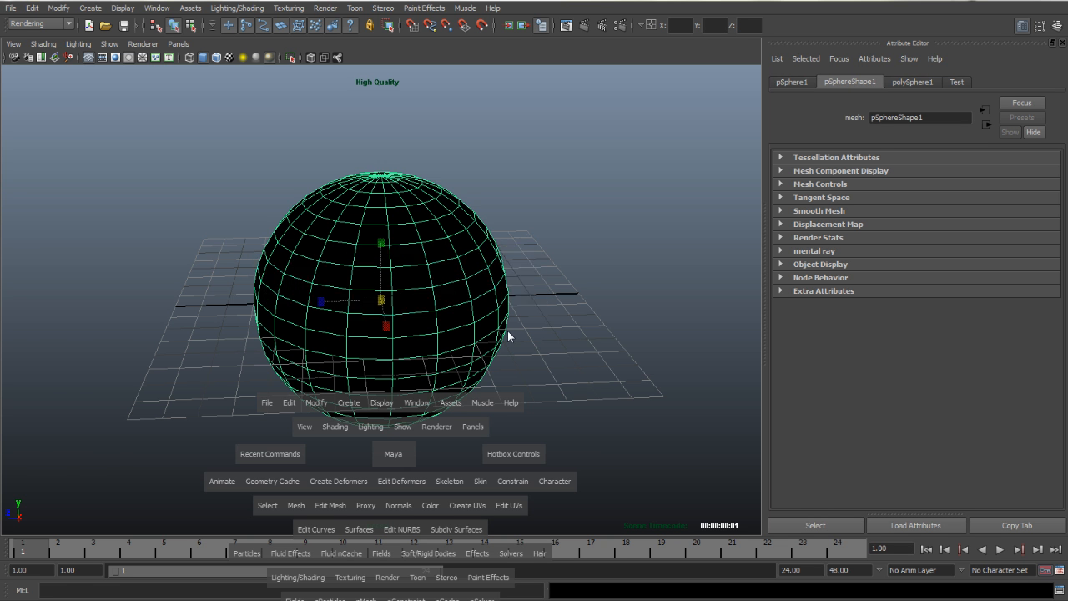
right_click(6, 549)
left_click(21, 529)
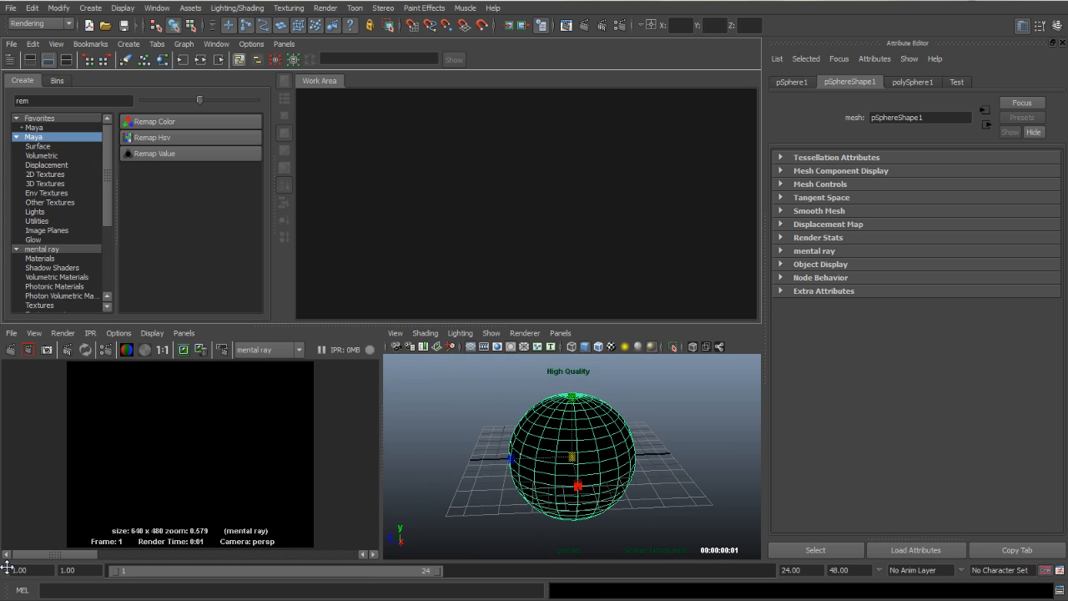
key("ctrl+space")
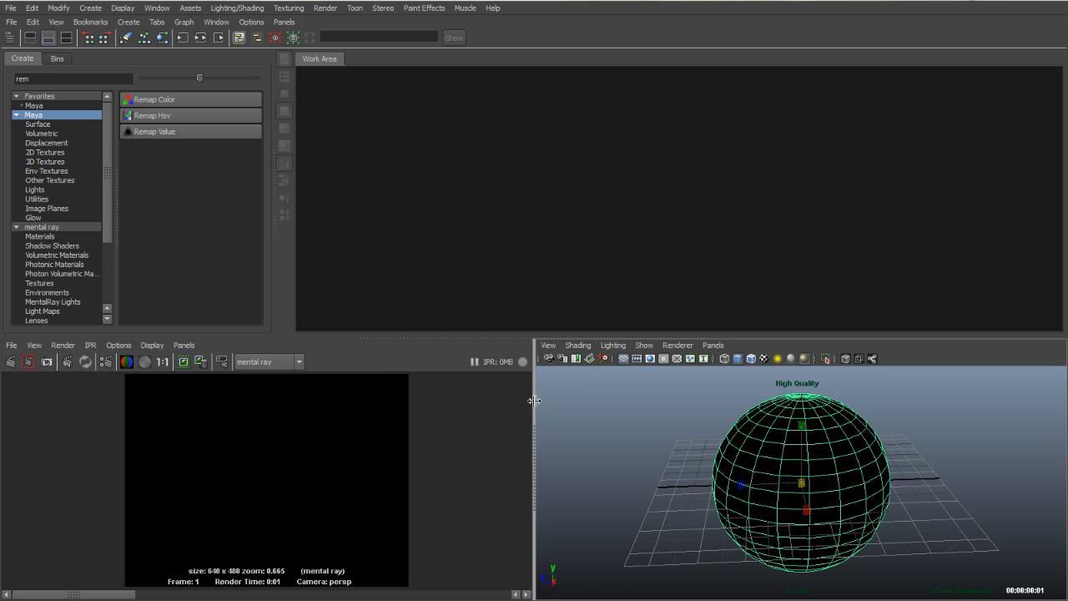
key("5")
key("ctrl+a")
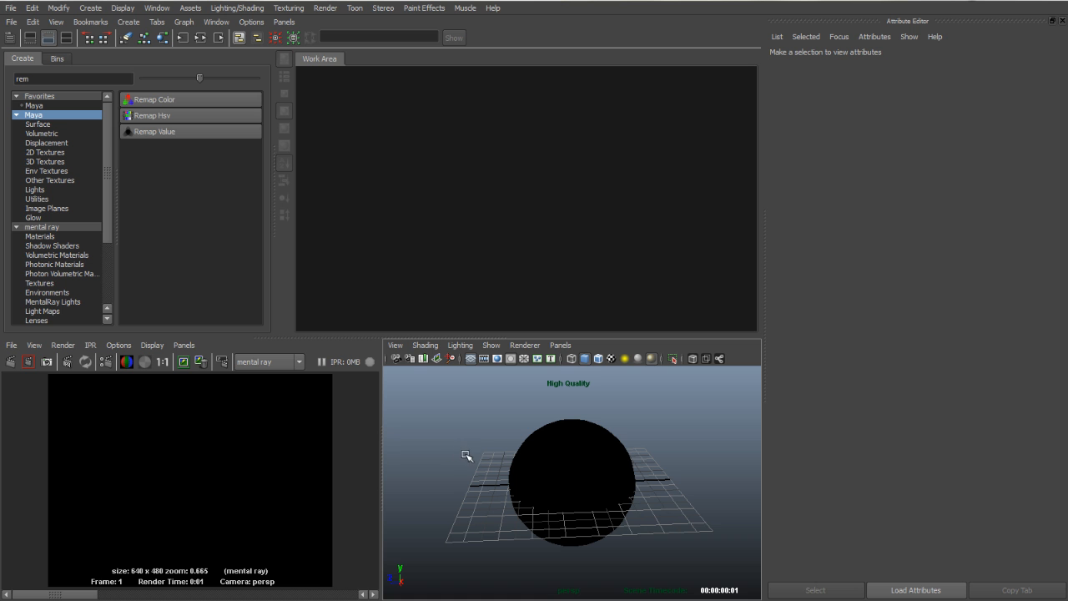
Clear the Hypershade node filter and create a Crater texture from the 3D Textures category.
left_click_drag(39, 79, 18, 78)
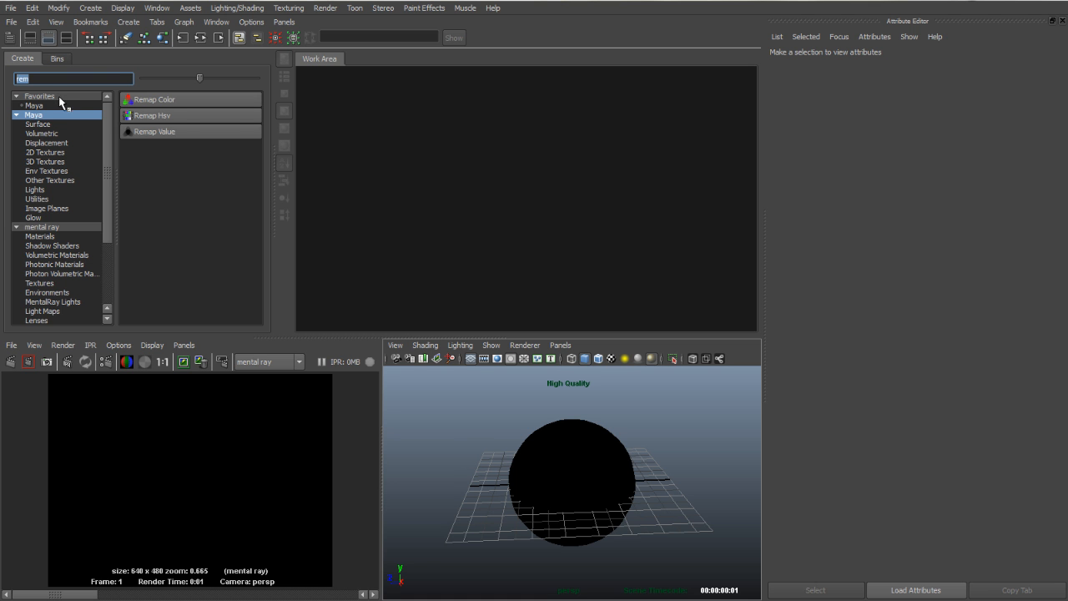
key("BackSpace")
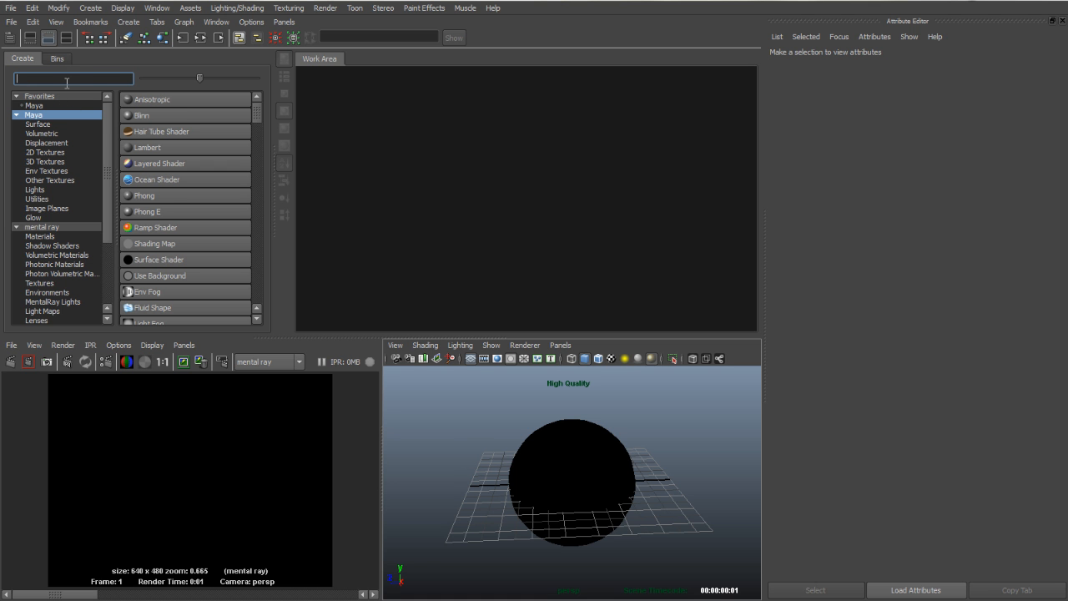
left_click(49, 162)
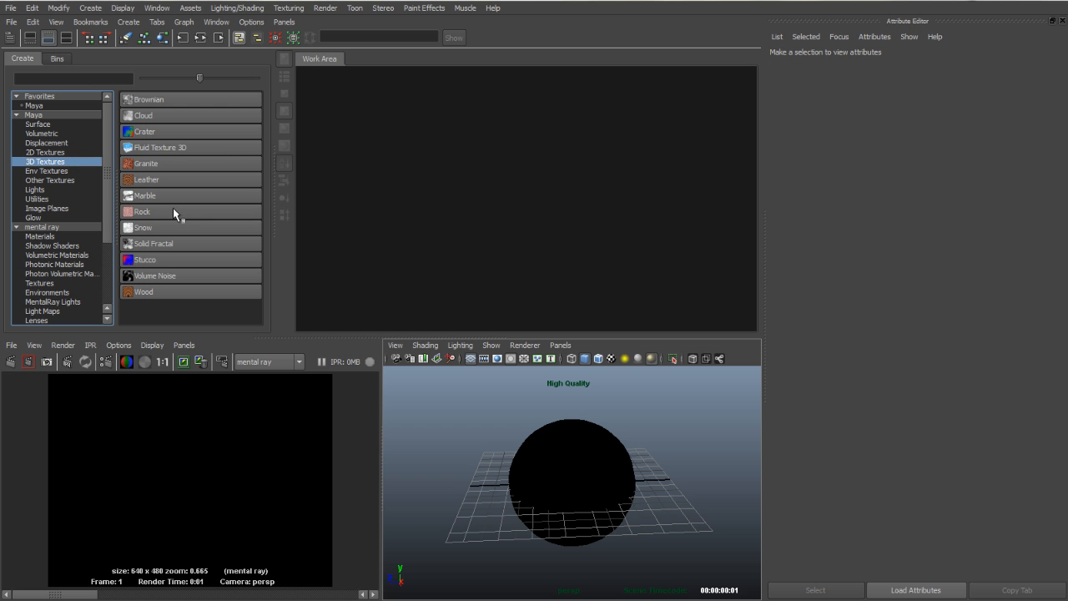
left_click(146, 134)
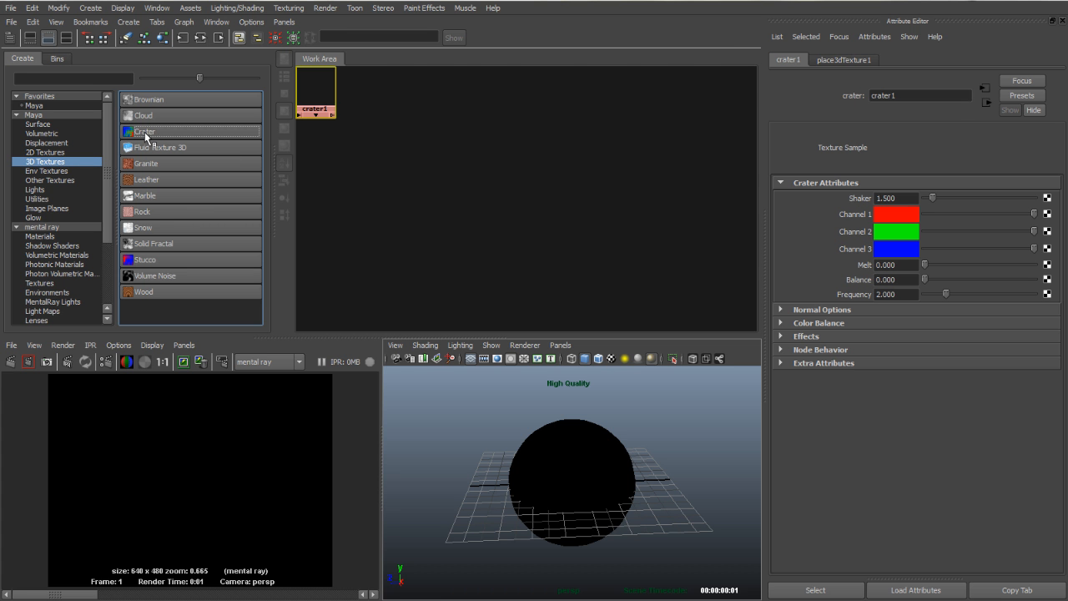
Show the material swatches above the work area and place BubbleShaderD and Test beside the crater texture in the graph.
left_click(66, 37)
middle_click_drag(324, 99, 413, 267)
left_click_drag(320, 233, 328, 263)
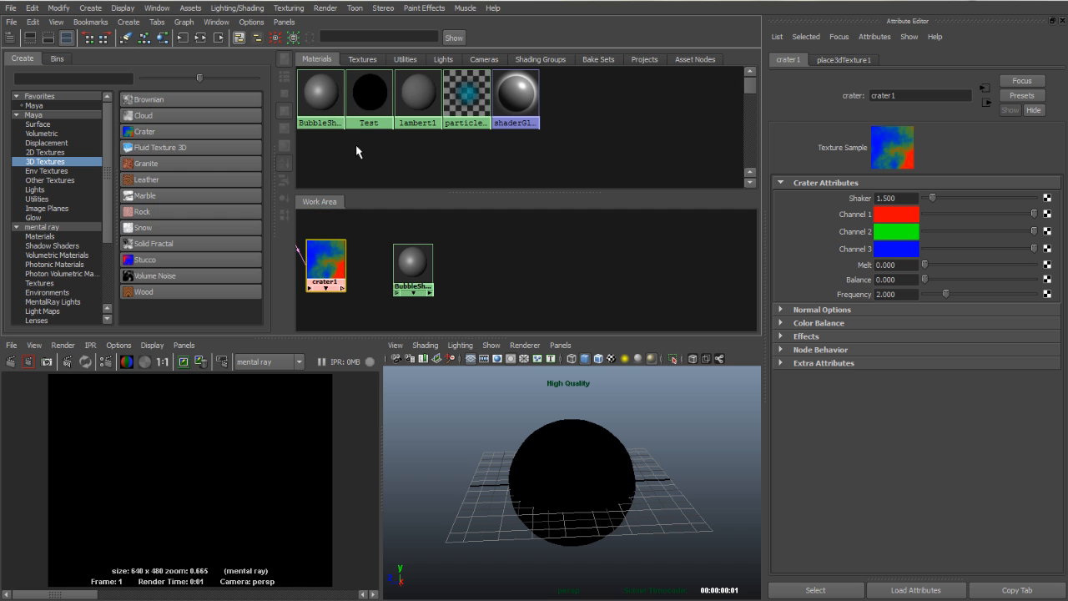
middle_click_drag(369, 99, 488, 257)
left_click_drag(488, 257, 417, 315)
Connect the crater texture to the Test shader's Out Color and render the sphere, enlarging the rendered image.
left_click(436, 254)
middle_click_drag(325, 260, 857, 221)
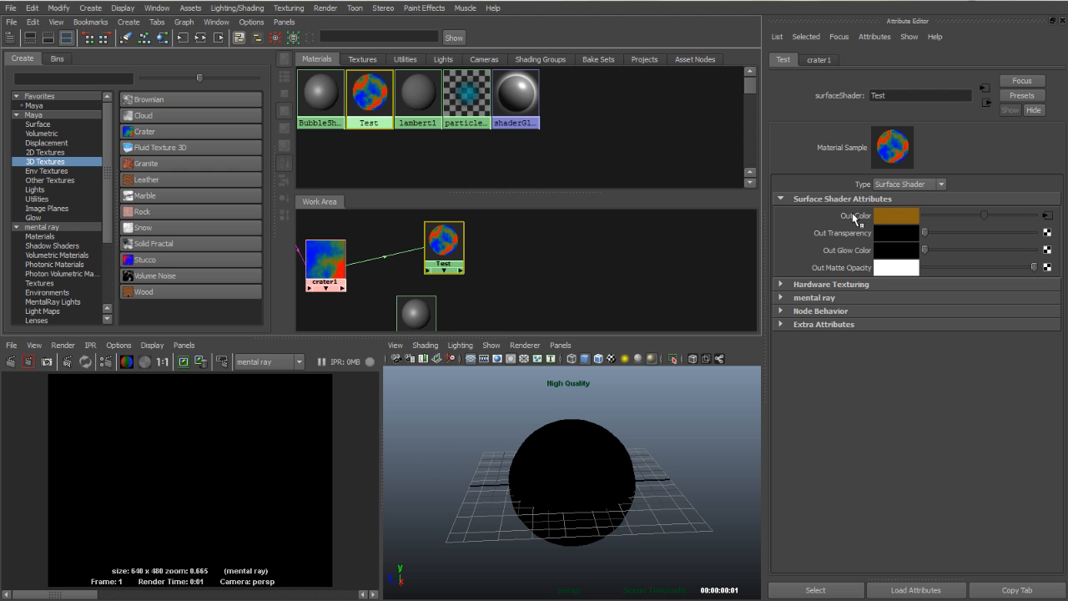
left_click(11, 363)
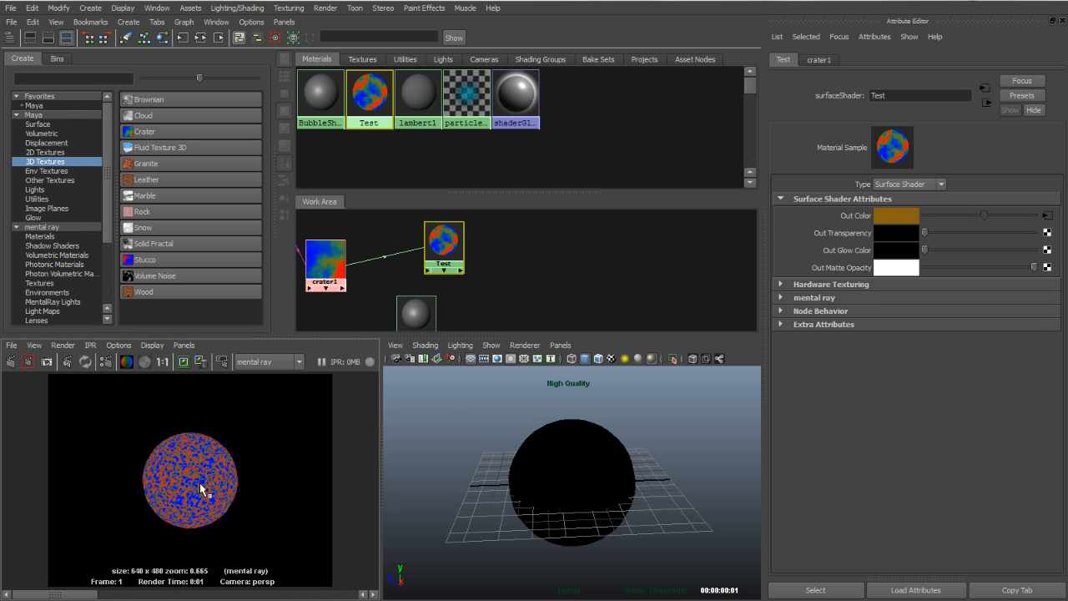
left_click(162, 362)
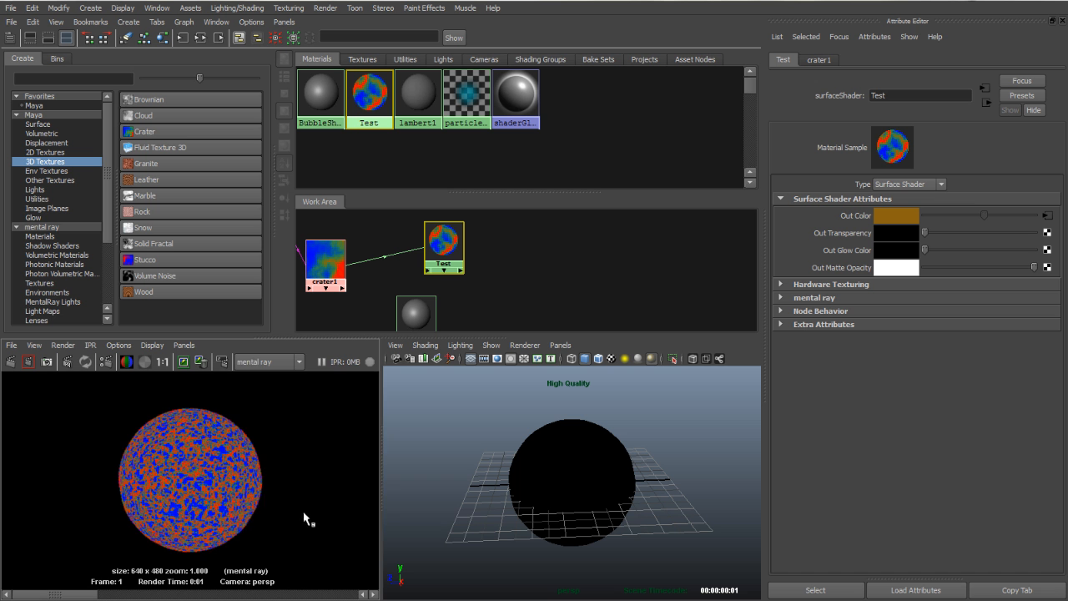
right_click_drag(213, 489, 290, 500, "alt")
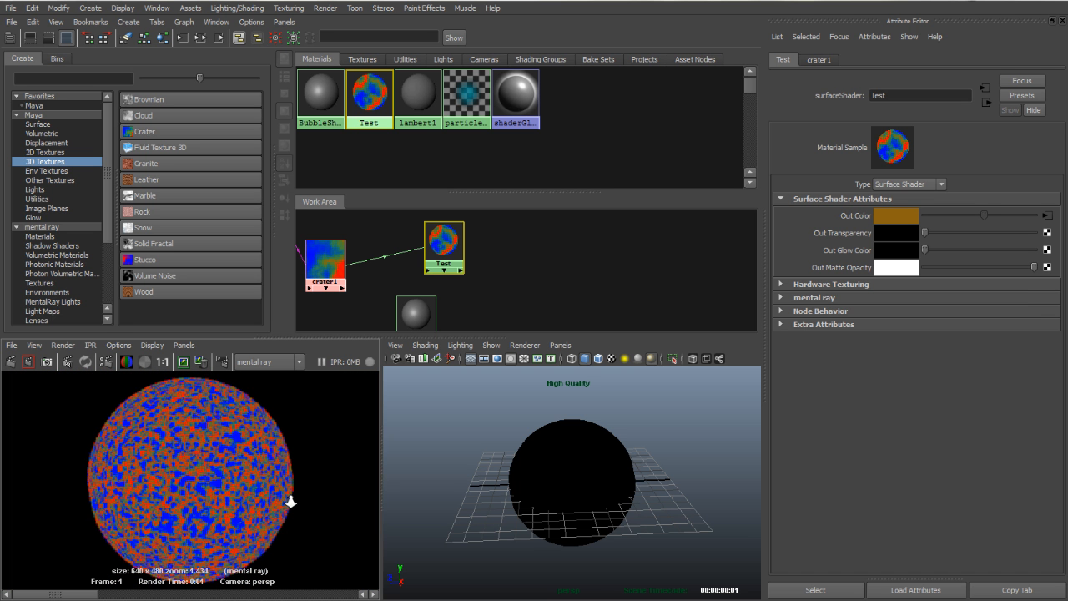
Display the perspective view in wireframe and select the crater's 3D texture placement node inside the sphere.
left_click(467, 467)
key("4")
right_click_drag(579, 478, 780, 534, "alt")
left_click_drag(584, 443, 615, 464, "alt")
right_click_drag(615, 465, 693, 467, "alt")
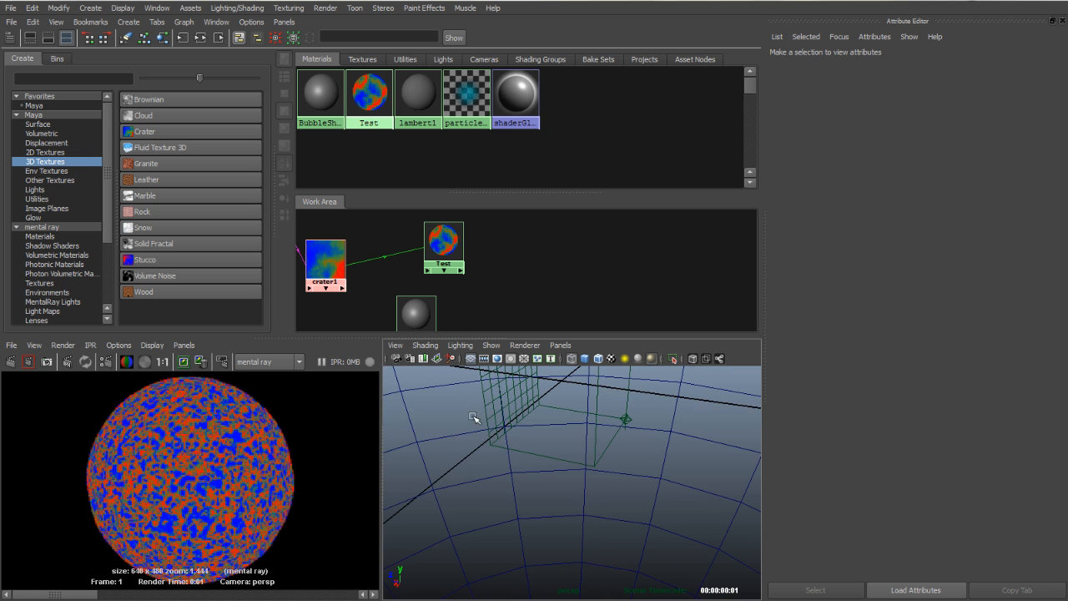
left_click(489, 408)
key("f")
left_click_drag(567, 479, 647, 429, "alt")
Set the 3D placement node's Scale X, Y and Z to 10 and re-render the sphere.
key("ctrl+a")
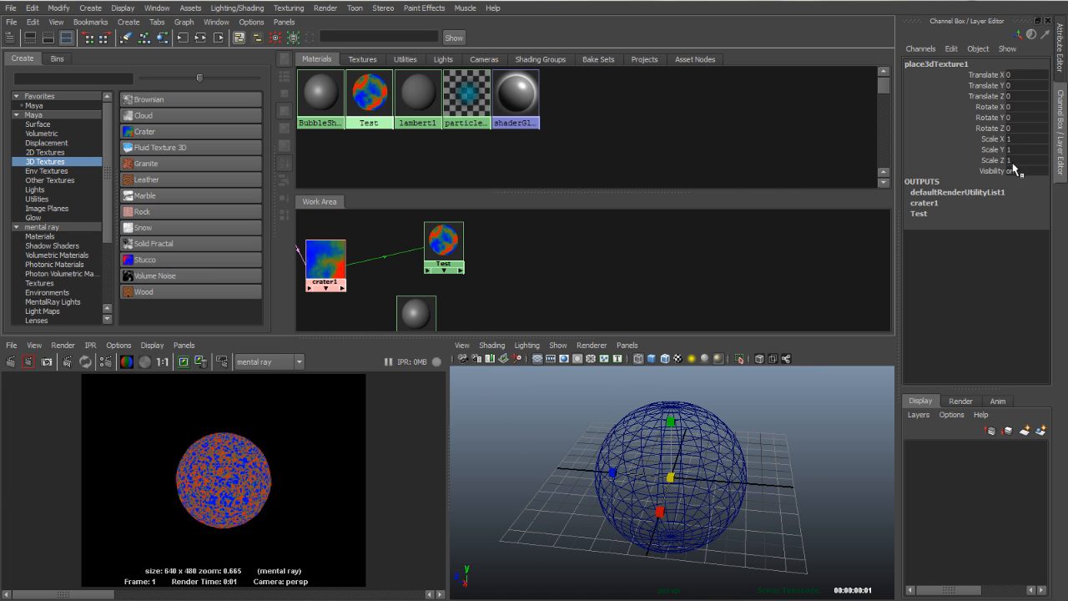
left_click_drag(1024, 139, 1025, 159)
type("10")
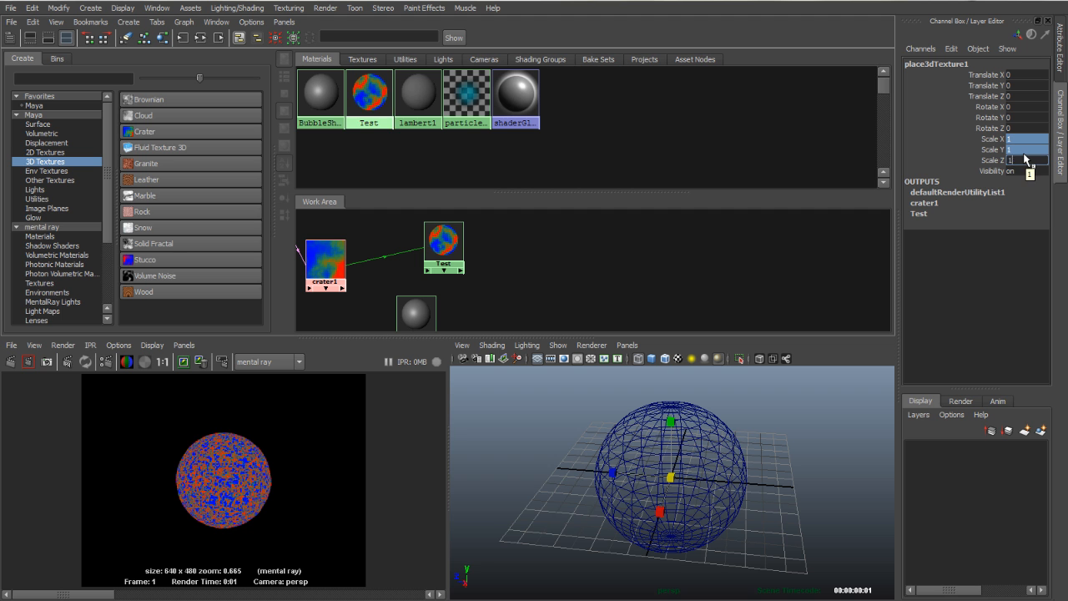
key("Return")
left_click(13, 362)
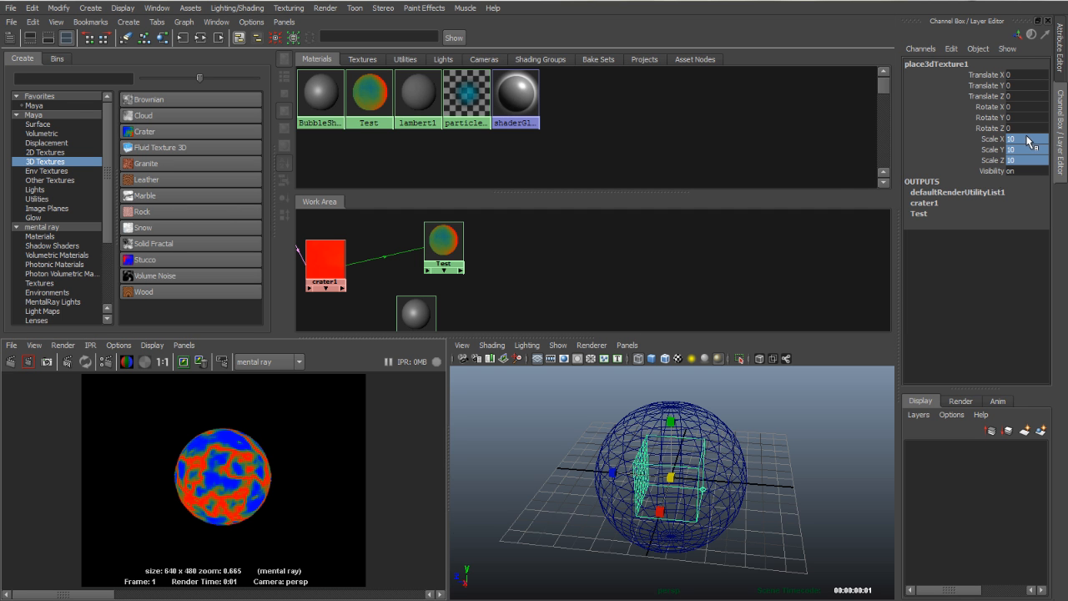
Set the 3D placement node's Scale X, Y and Z to 50 and re-render the sphere.
left_click(1028, 162)
type("50")
key("Return")
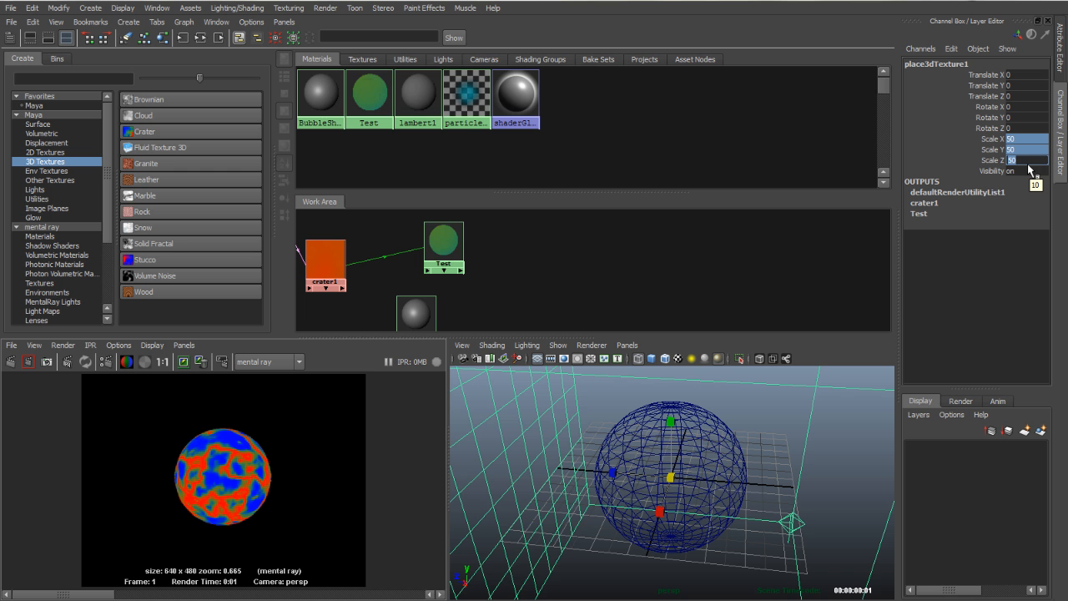
left_click(12, 363)
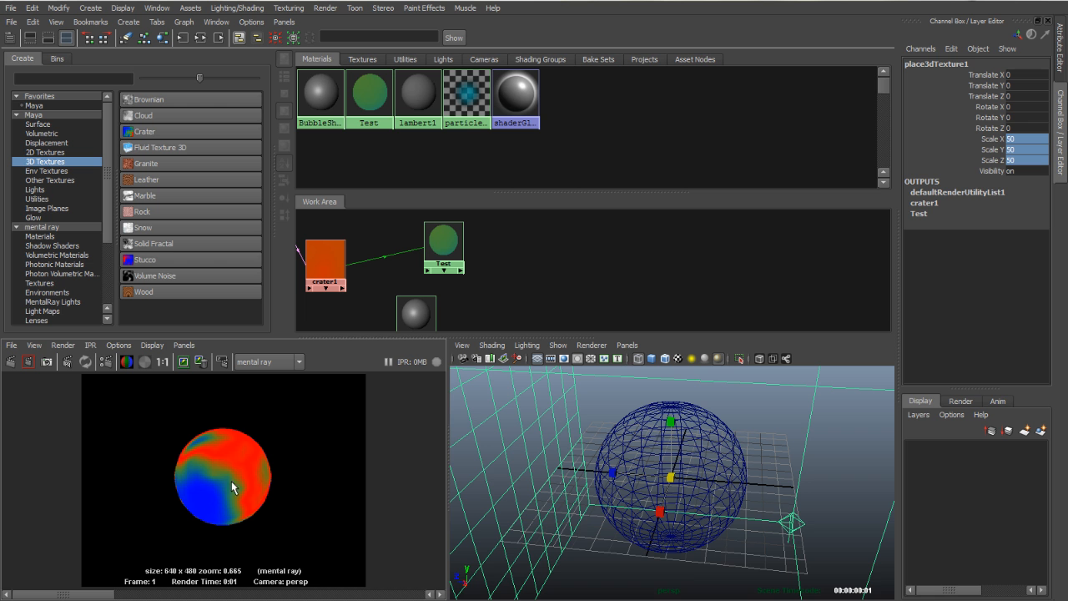
Put the crater's 3D placement node on a new display layer and hide that layer.
left_click(746, 565)
right_click_drag(768, 548, 568, 496, "alt")
left_click_drag(568, 495, 601, 474, "alt")
right_click_drag(551, 464, 556, 401, "alt")
left_click(589, 457)
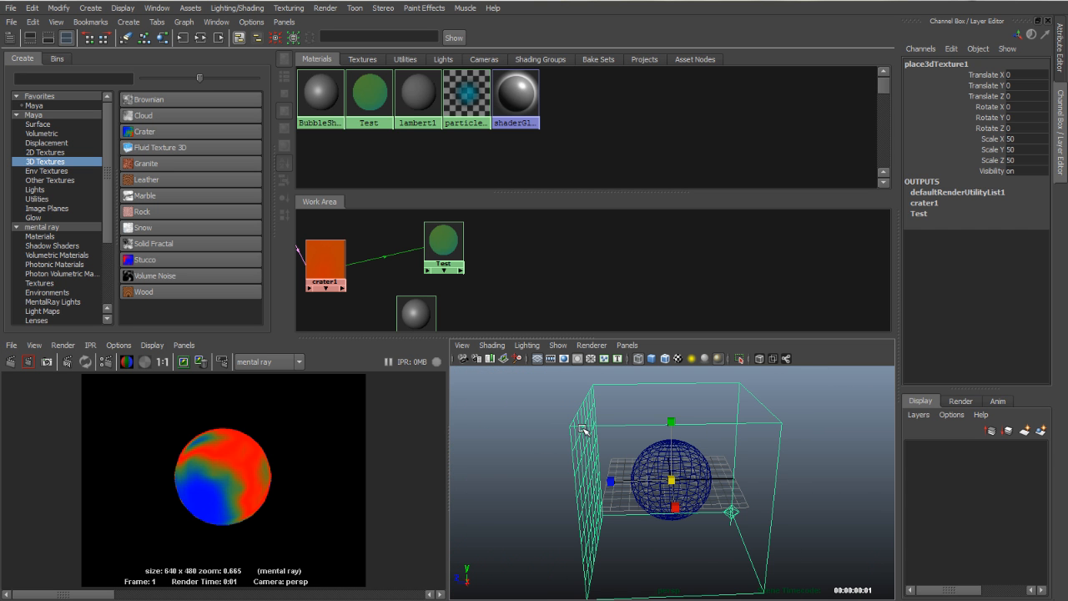
left_click(1040, 430)
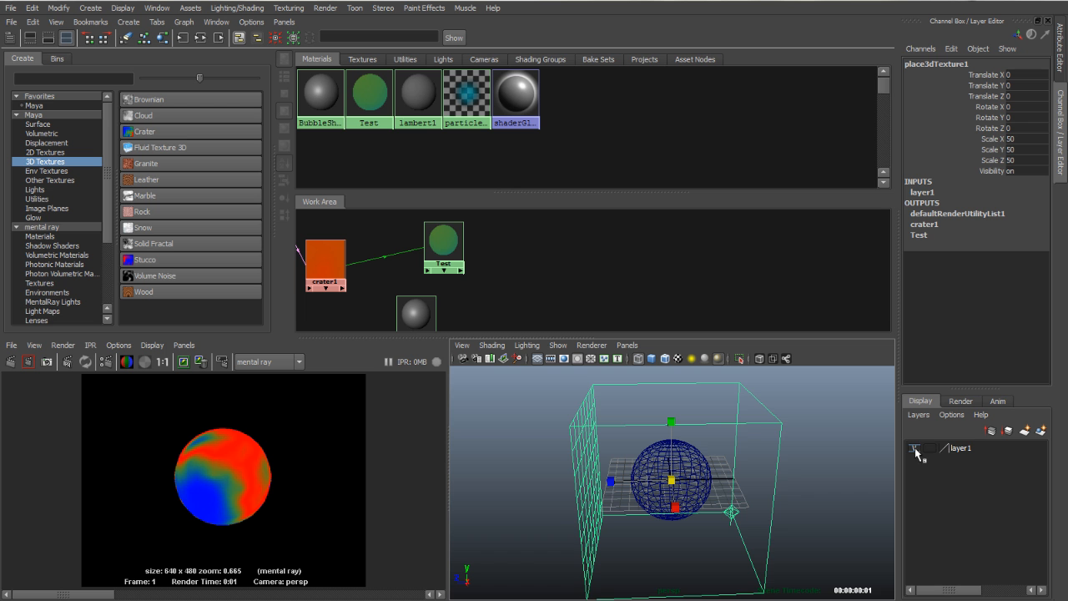
left_click(915, 449)
left_click(749, 534)
Select the sphere, re-render it from the adjusted view and remove all stored images from the render view.
right_click_drag(589, 492, 753, 491, "alt")
left_click_drag(753, 490, 696, 516, "alt")
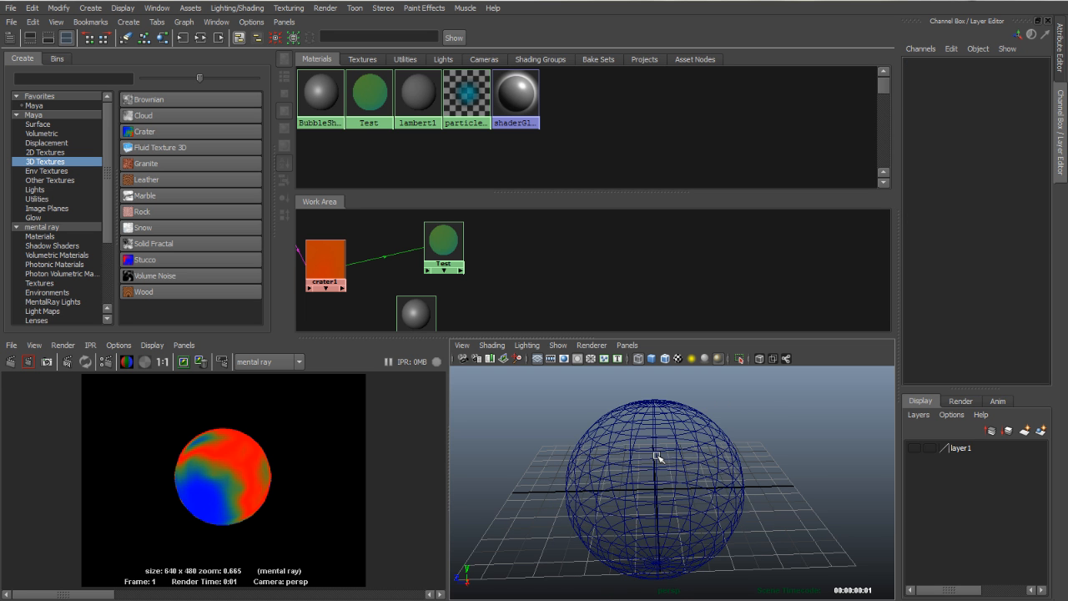
left_click(657, 457)
scroll(651, 456, "down", 3)
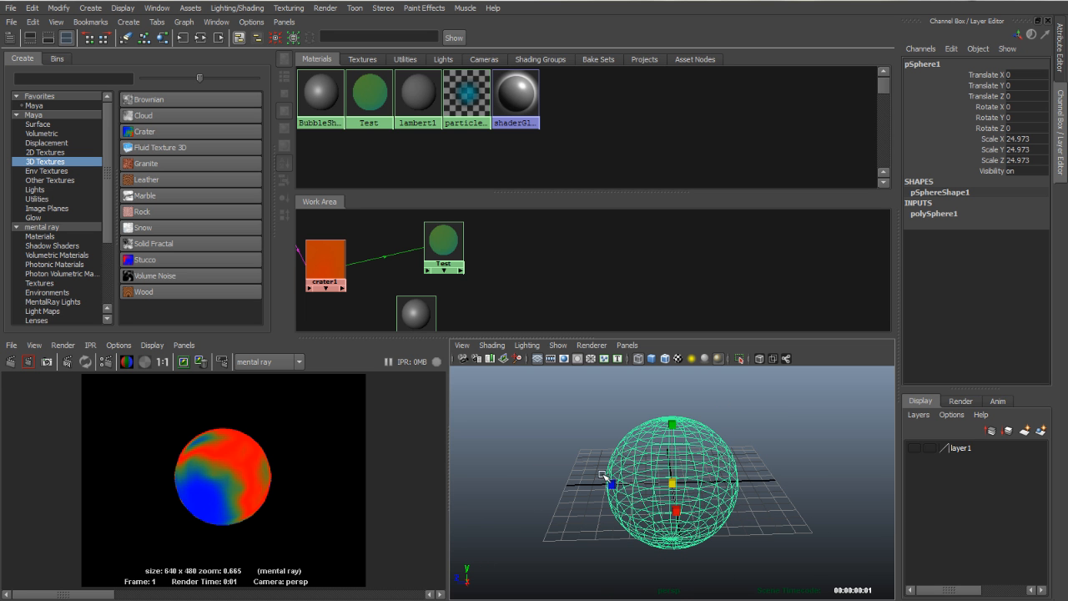
left_click_drag(671, 475, 737, 513, "alt")
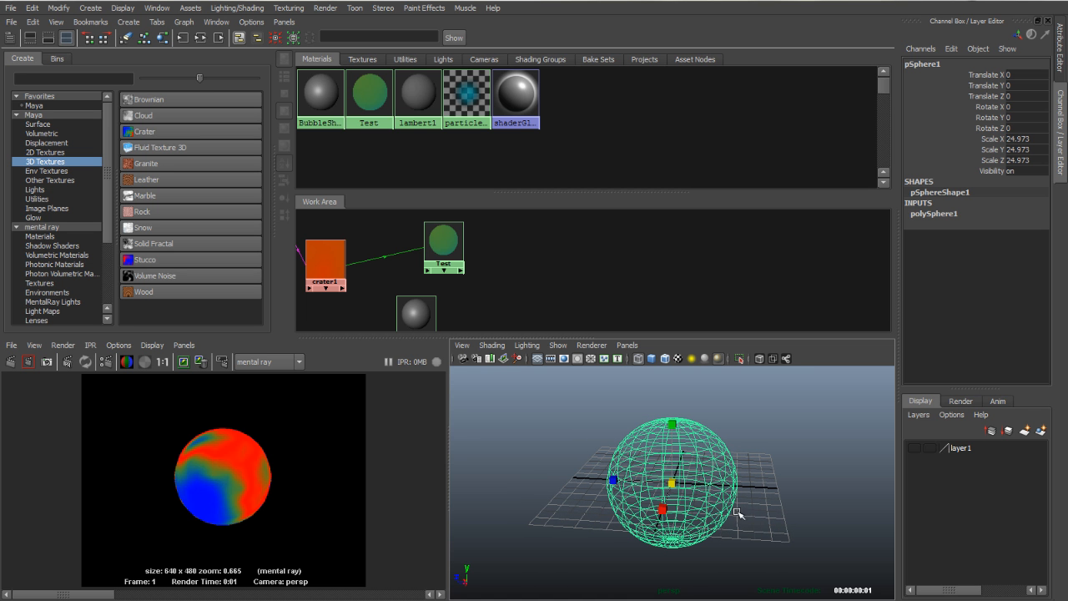
left_click(10, 362)
mouse_move(85, 597)
left_mouse_down()
mouse_move(415, 596)
mouse_move(67, 594)
left_mouse_up()
left_click(14, 347)
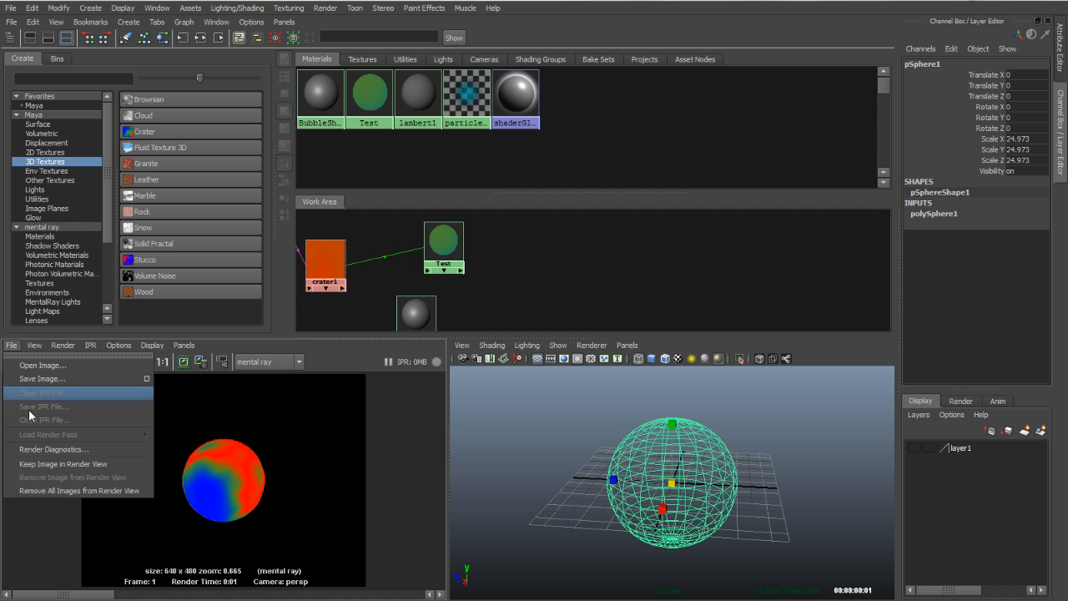
left_click(46, 491)
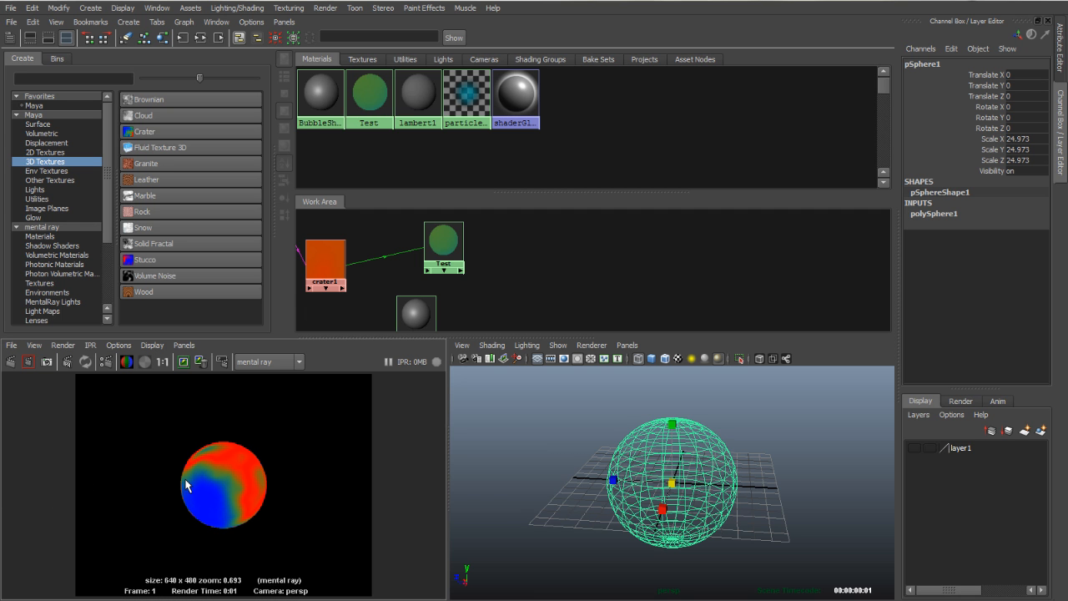
left_click(47, 362)
Show the placement node's layer, try moving the node to Translate Z 16.16 and re-render to compare the pattern.
left_click(914, 448)
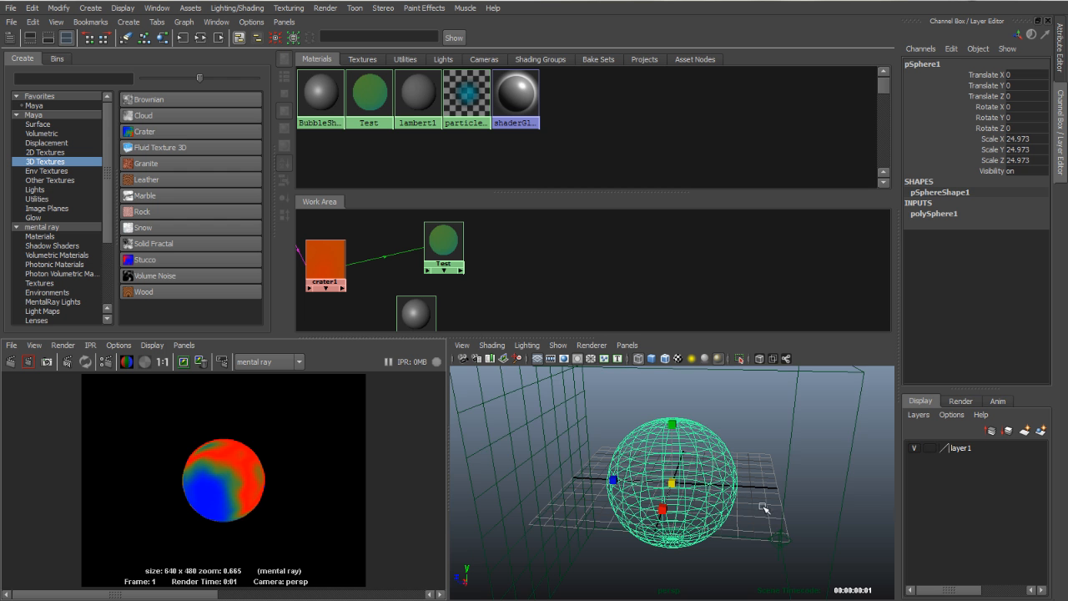
left_click(795, 402)
key("w")
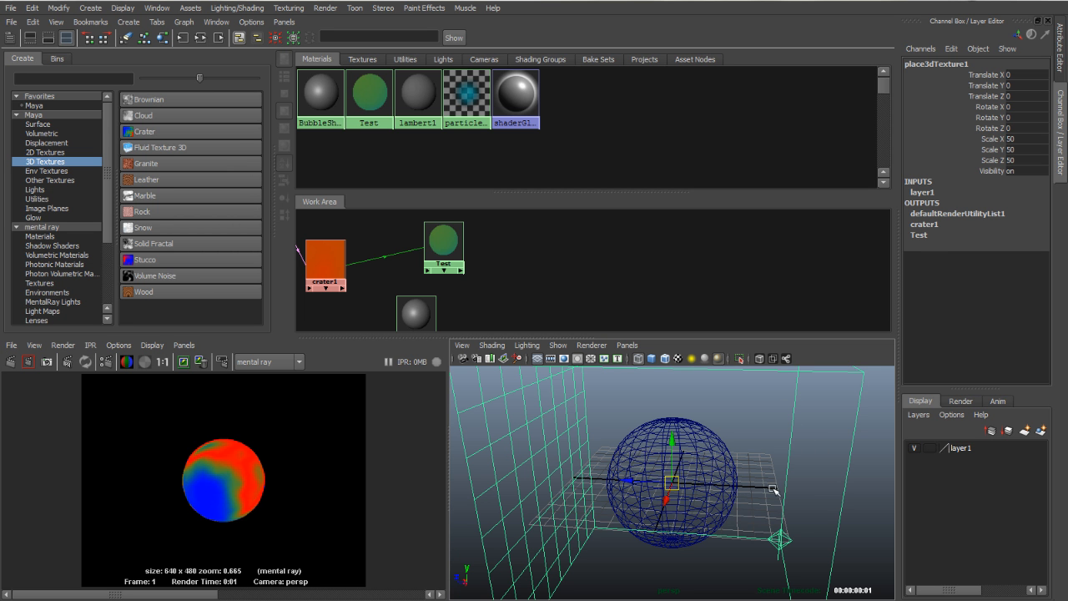
left_click_drag(629, 481, 580, 485)
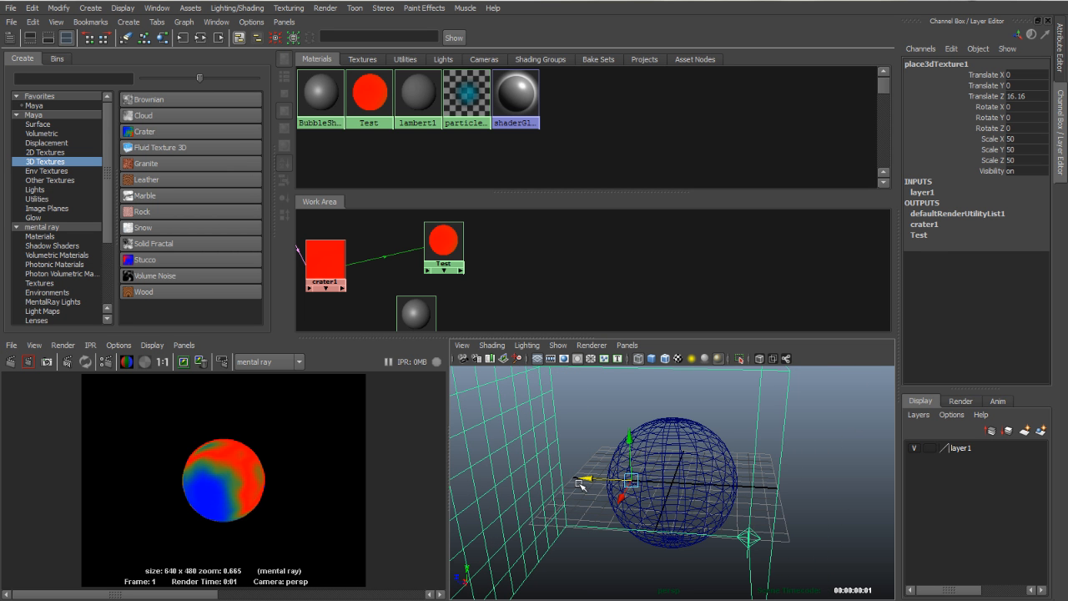
left_click(11, 361)
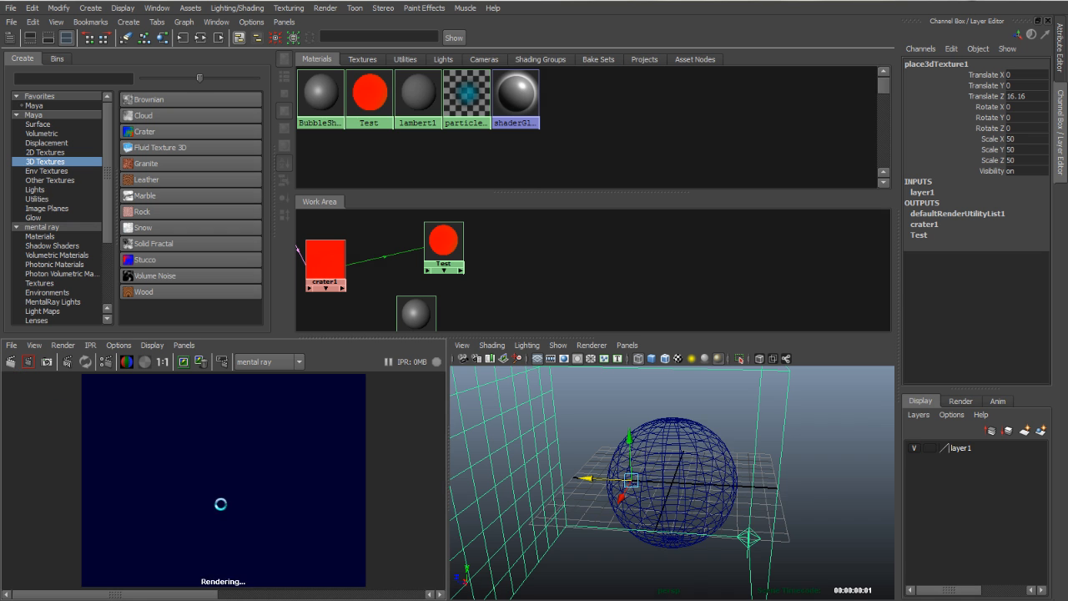
left_click_drag(101, 594, 162, 595)
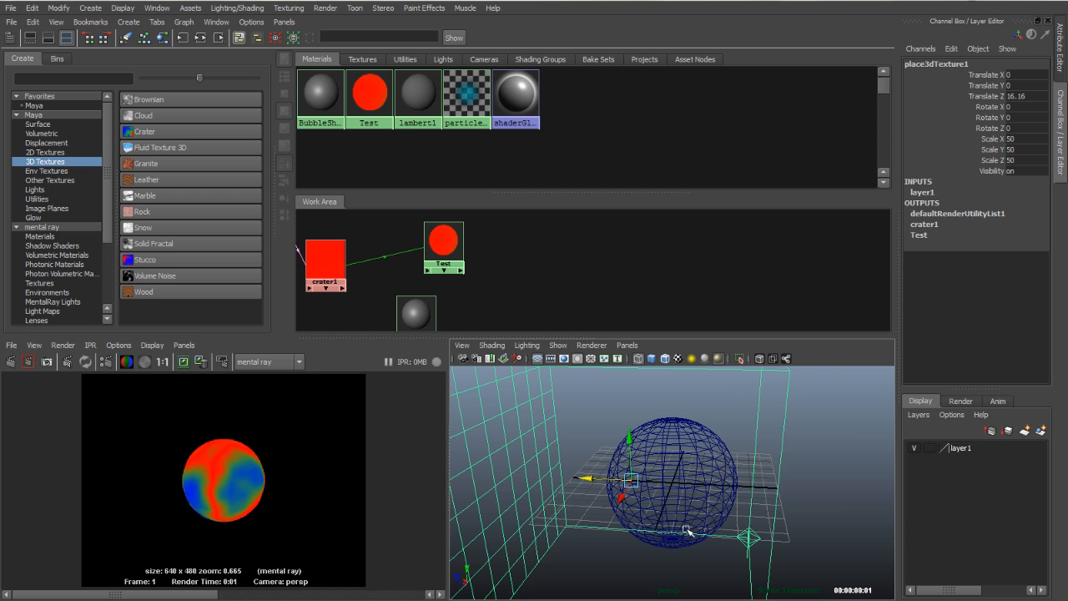
Try raising the sphere to Translate Y 12.819 within the placement volume and re-render it.
left_click(674, 469)
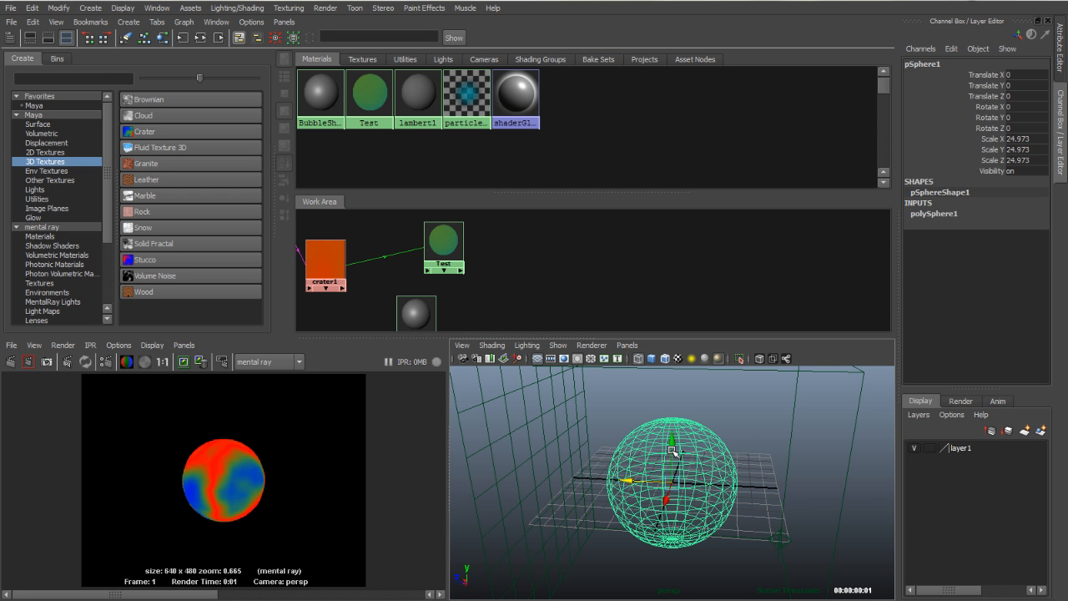
left_click_drag(674, 440, 675, 405)
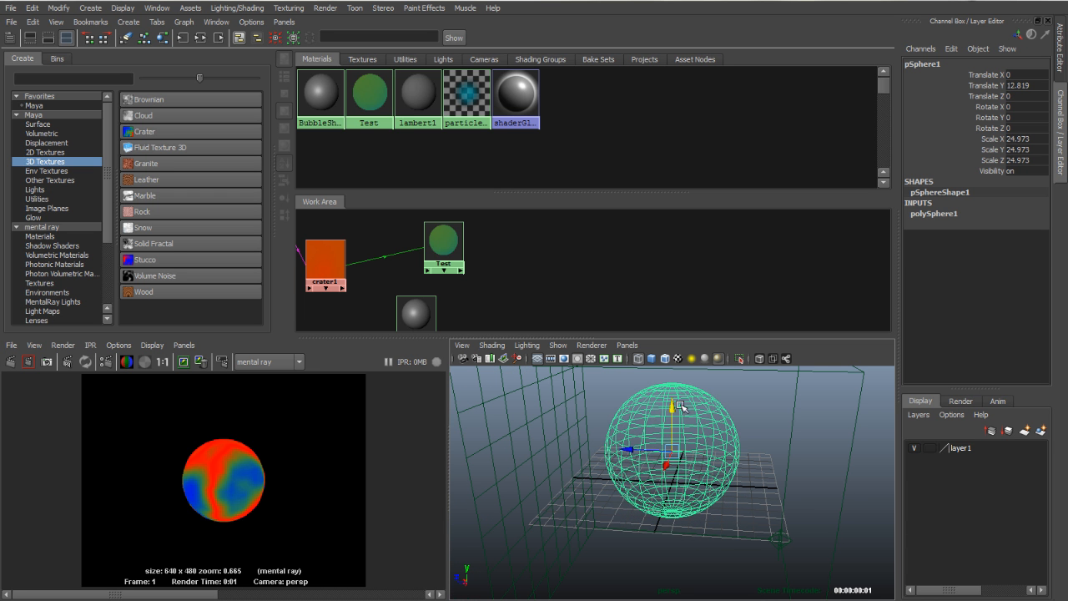
left_click(11, 363)
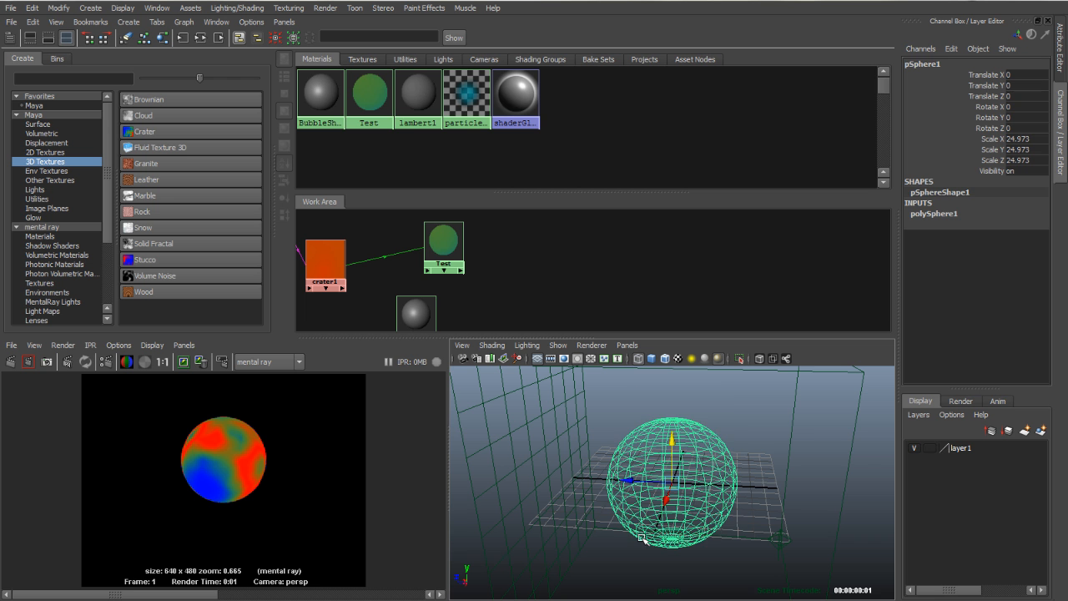
Display the sphere shaded with its crater texture in the perspective view, using High Quality rendering.
left_click(674, 416)
left_click(678, 360)
left_click(654, 360)
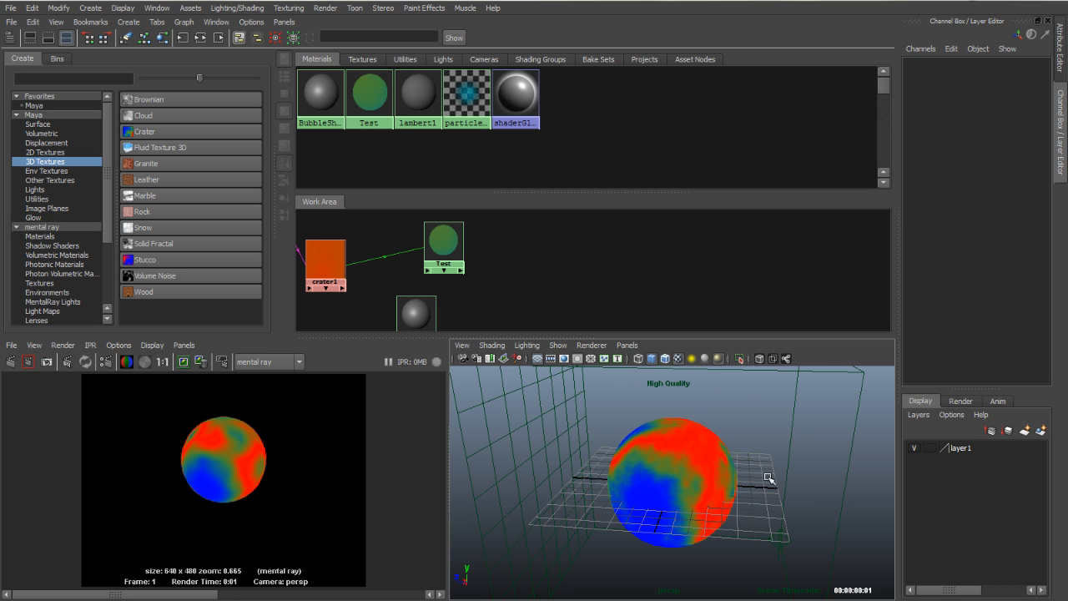
Enlarge the perspective view and try moving the 3D placement node to shift the texture across the sphere, undoing each move.
key("space")
left_click_drag(514, 397, 157, 294, "alt")
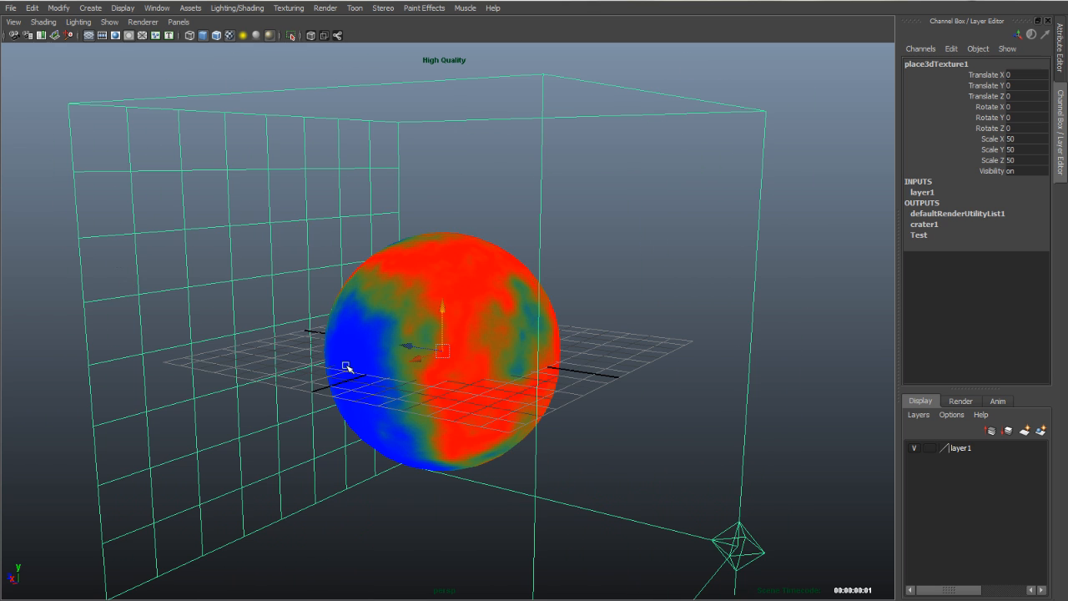
left_click_drag(444, 313, 475, 367)
key("ctrl+z")
left_click_drag(314, 360, 374, 372, "alt")
key("ctrl+z")
left_click_drag(541, 415, 486, 402, "alt")
key("space")
Hide the placement node's layer, select the sphere and show its Test surface shader attributes.
left_click(913, 448)
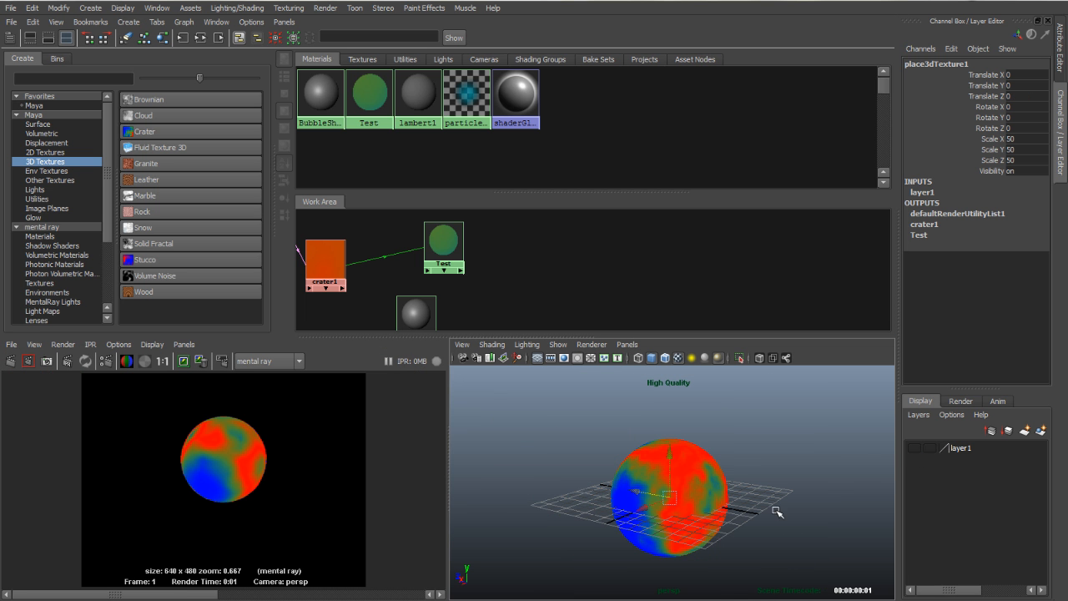
left_click(584, 498)
left_click_drag(584, 498, 730, 475, "alt")
left_click(665, 507)
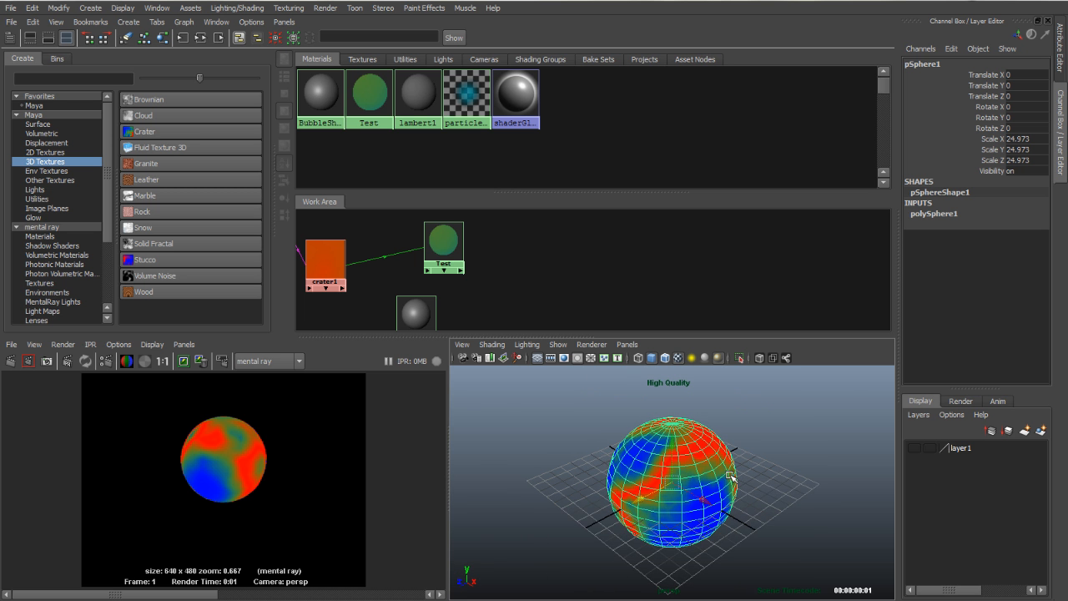
left_click(1062, 50)
left_click(941, 60)
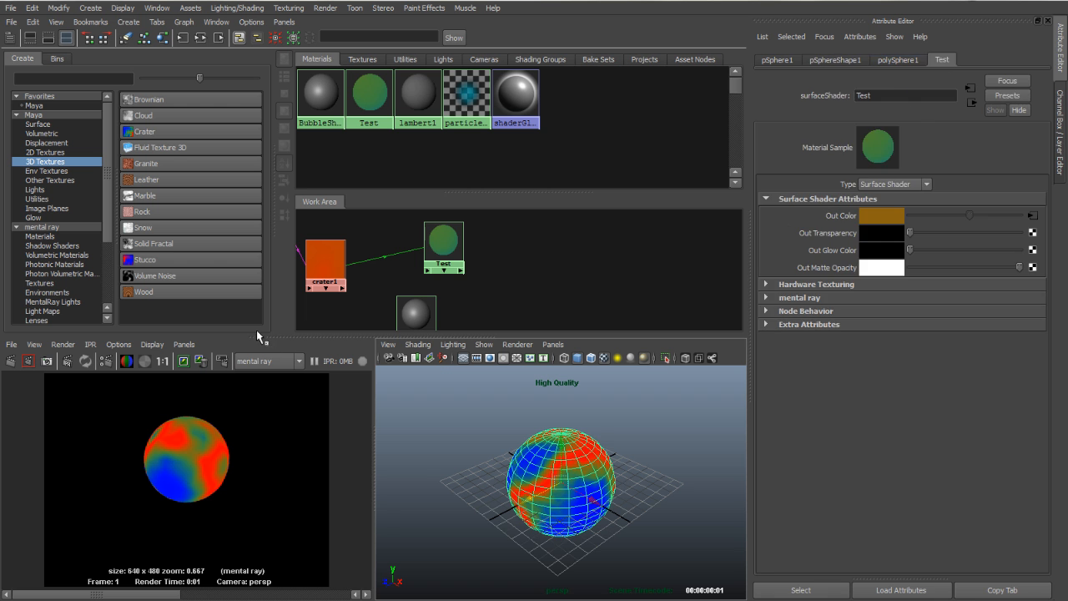
Line up the placement node, crater texture and Test shader in a row in the work area.
left_click(521, 271)
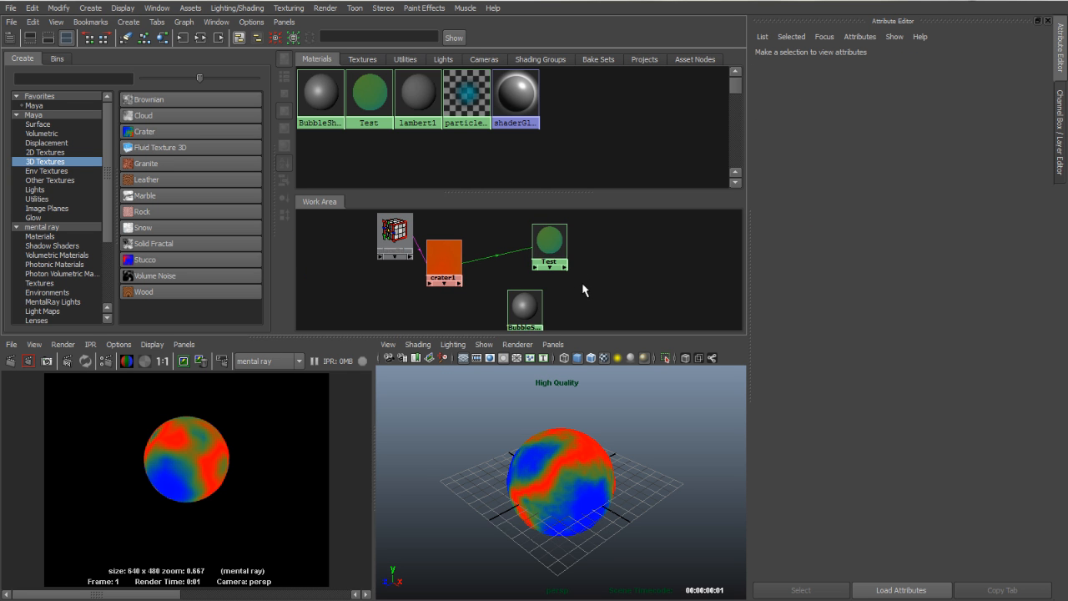
left_click(427, 269)
left_click(655, 297)
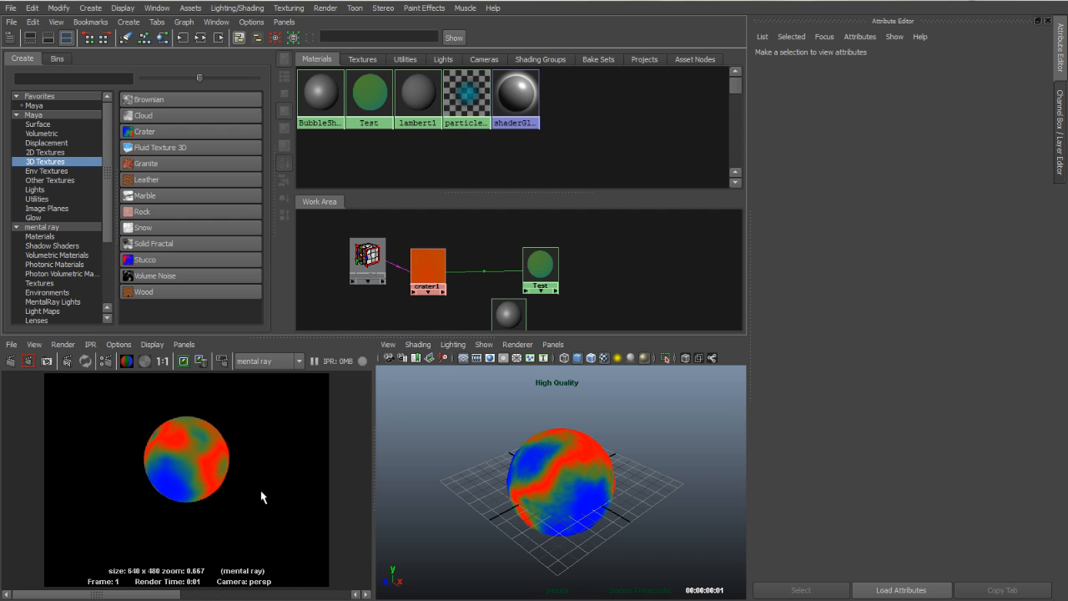
Examine the color pattern on the rendered sphere in an enlarged, zoomed-in render view.
key("space")
right_click_drag(380, 205, 715, 286, "alt")
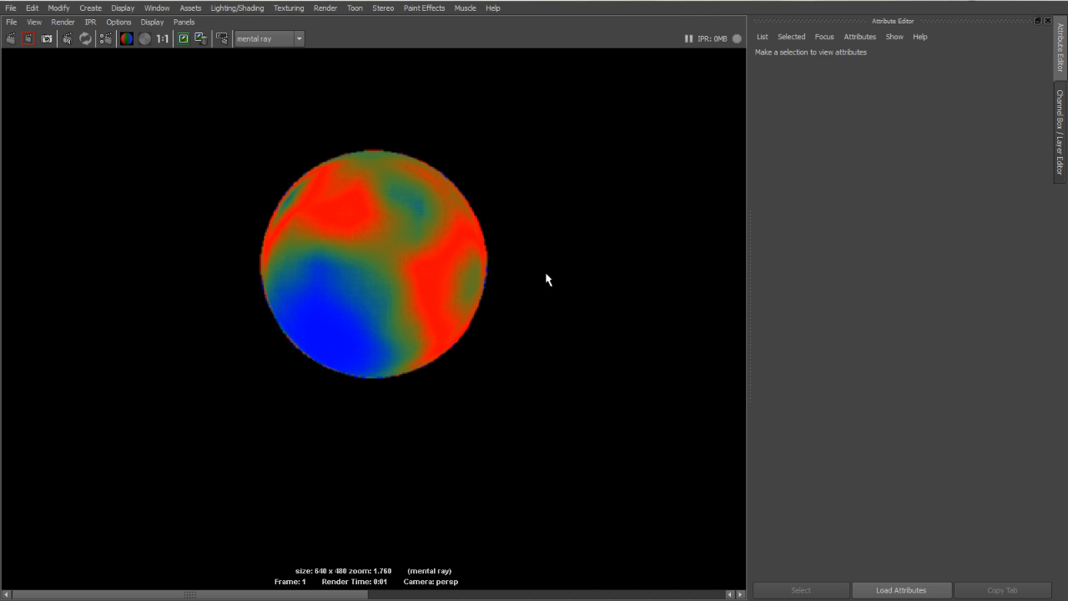
middle_click_drag(388, 261, 395, 270, "alt")
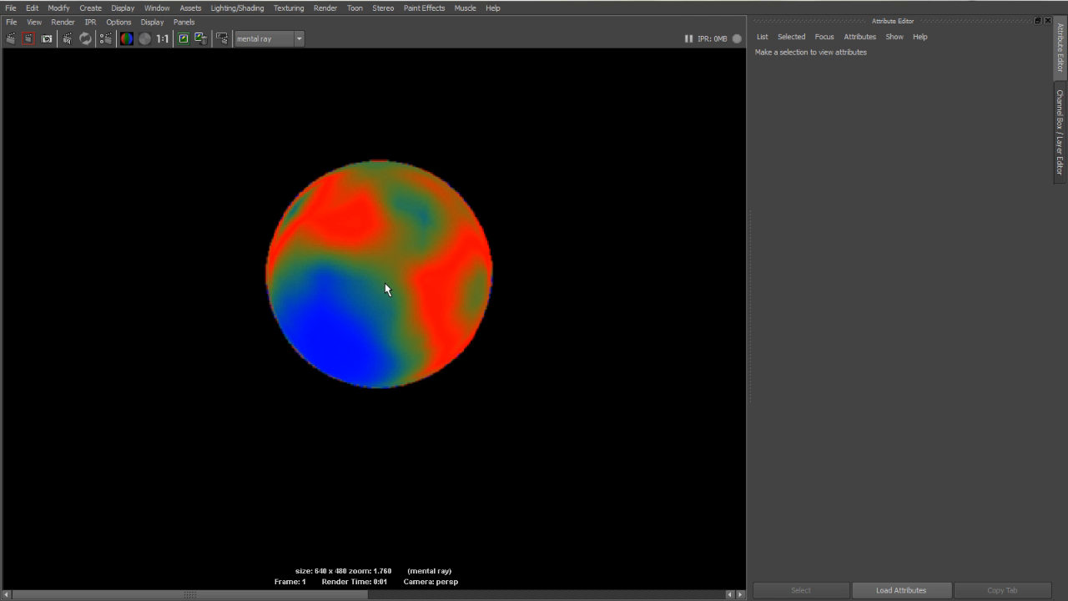
right_click_drag(380, 282, 567, 276, "alt")
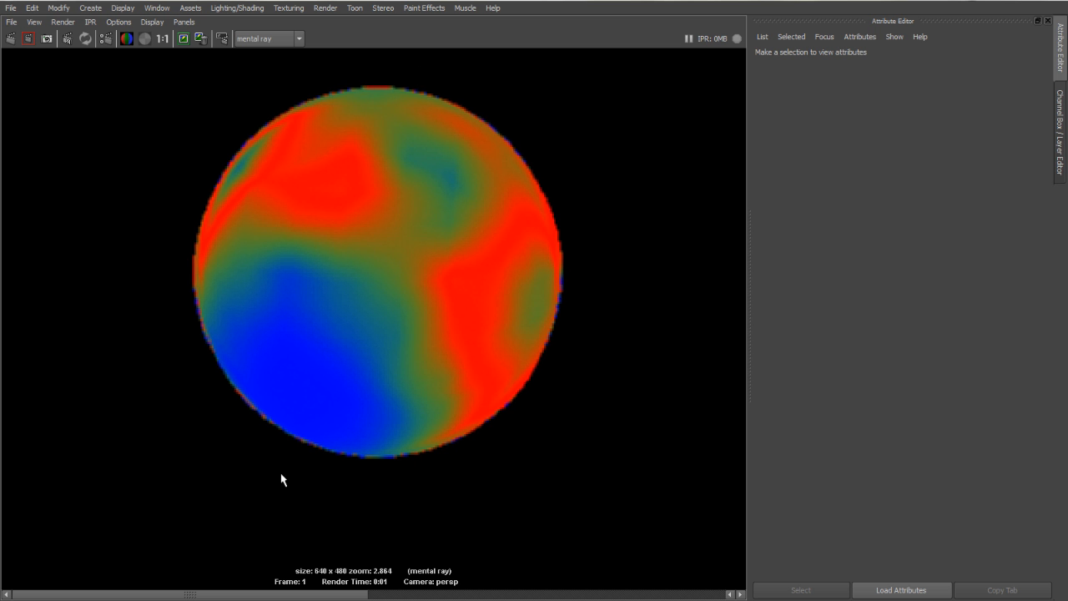
key("space")
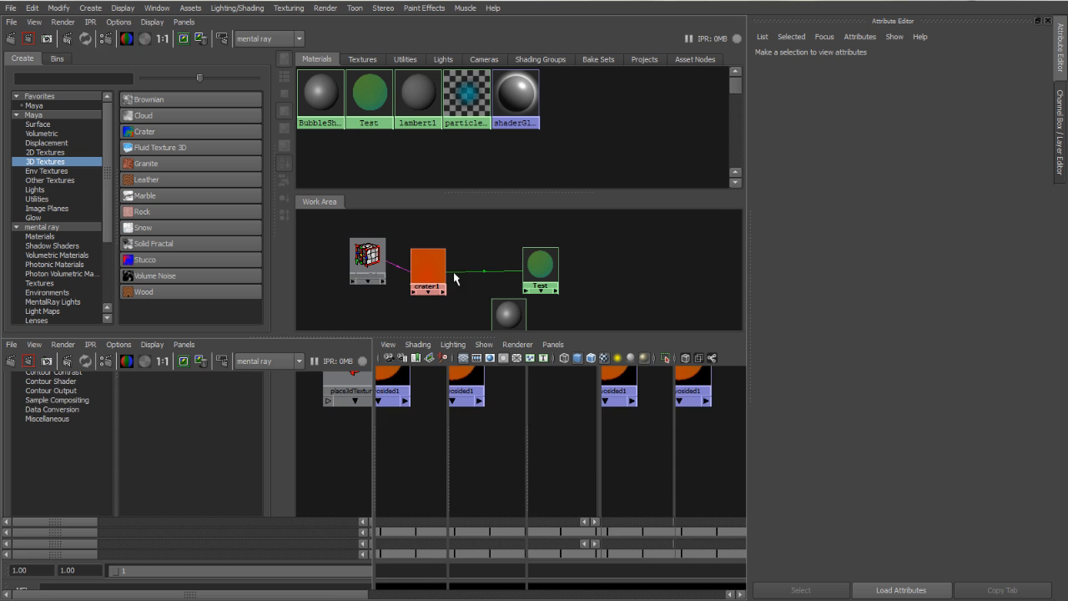
Search all Maya nodes for "sam" and create a Sampler Info utility node.
left_click(37, 80)
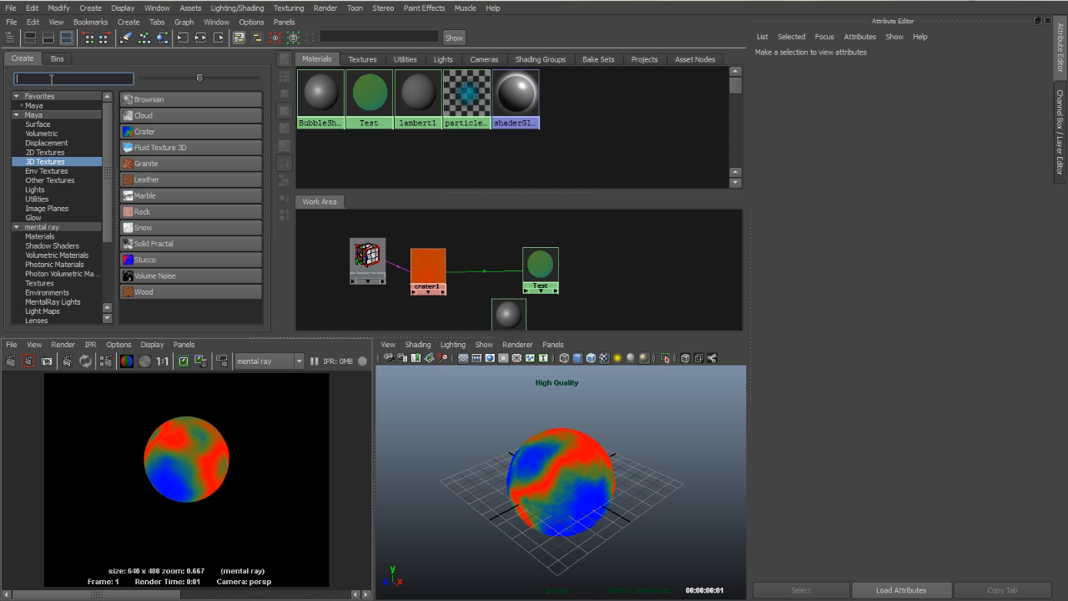
left_click(44, 115)
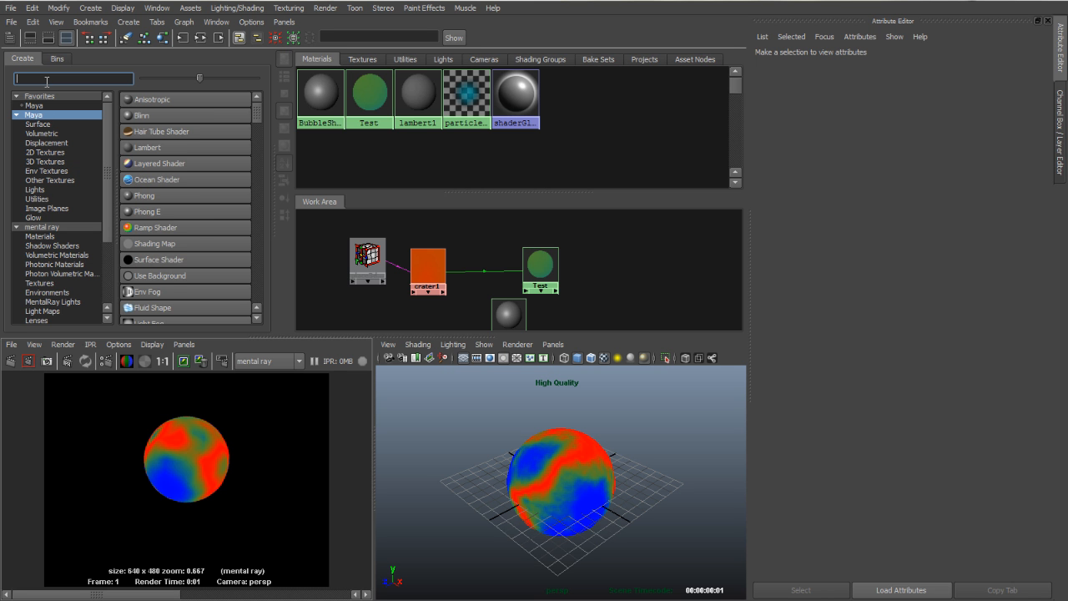
type("sam")
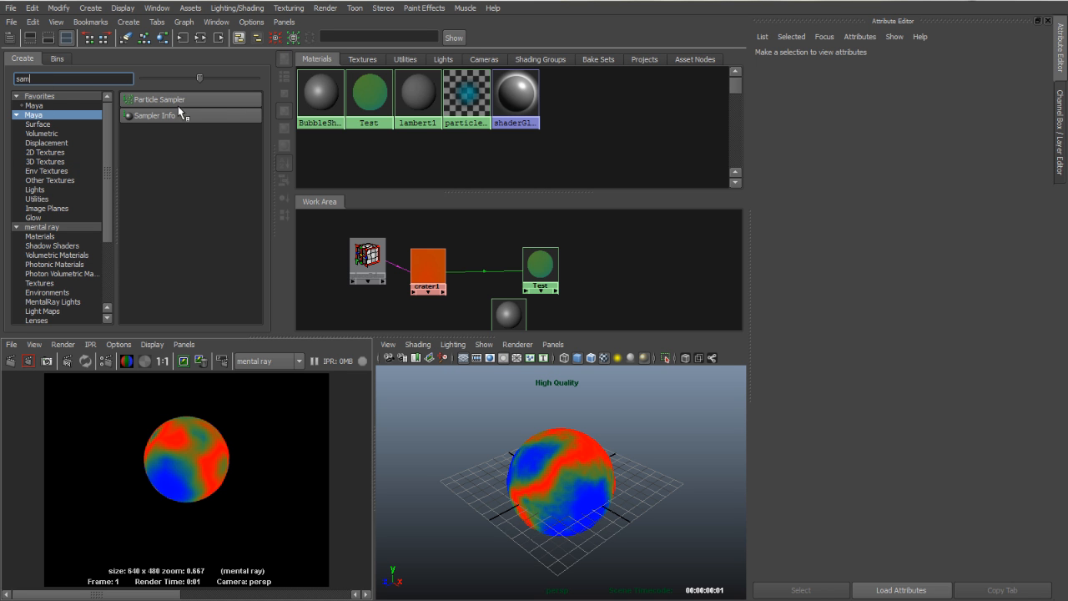
left_click(160, 118)
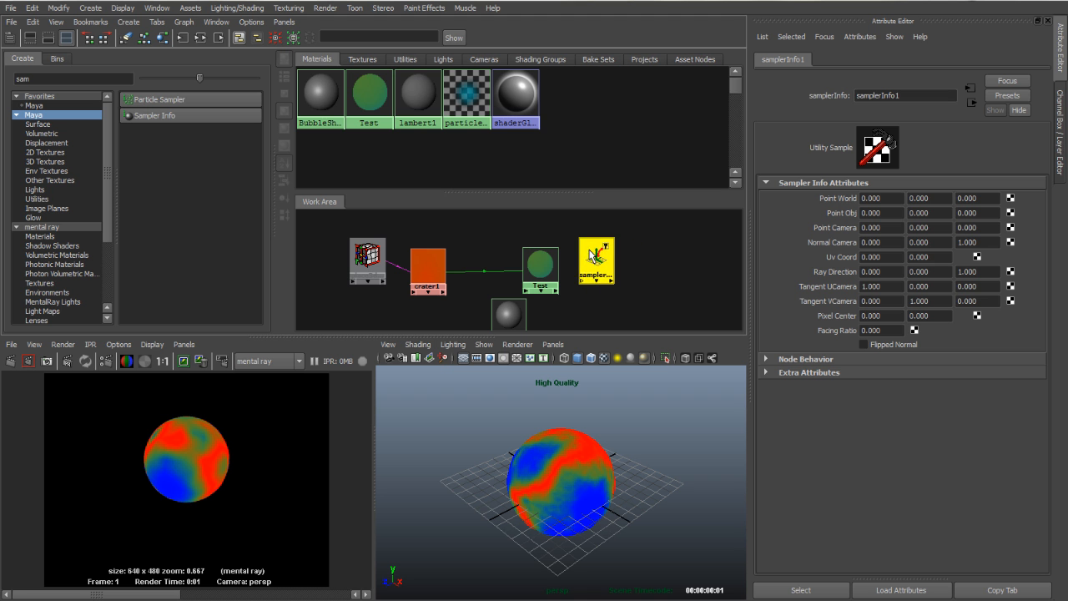
Search for "ramp", create a Ramp texture and move the Sampler Info node slightly upward in the graph.
double_click(81, 79)
type("ramp")
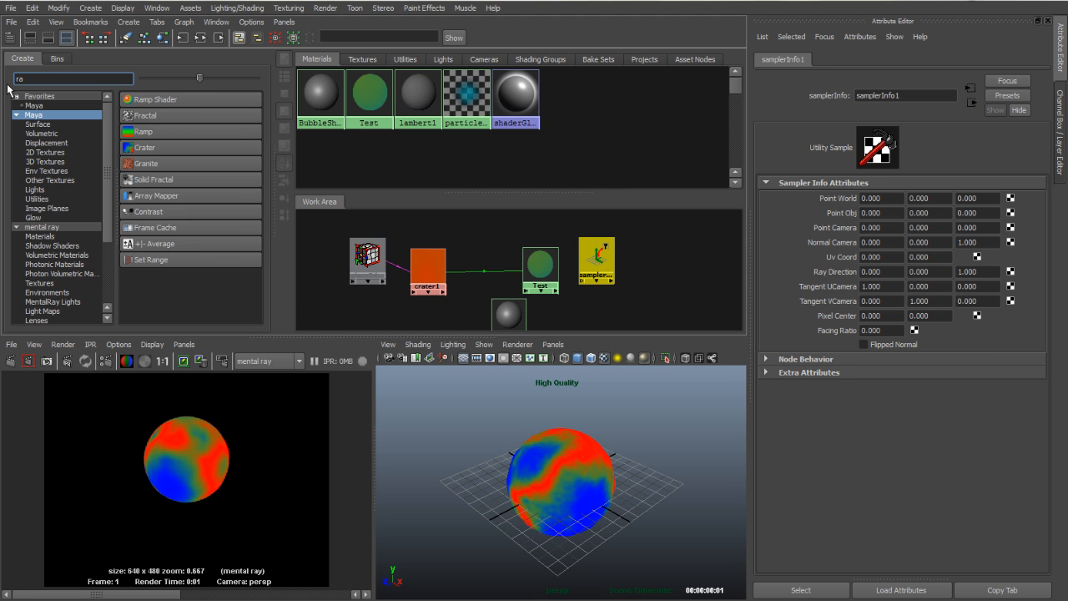
left_click(150, 113)
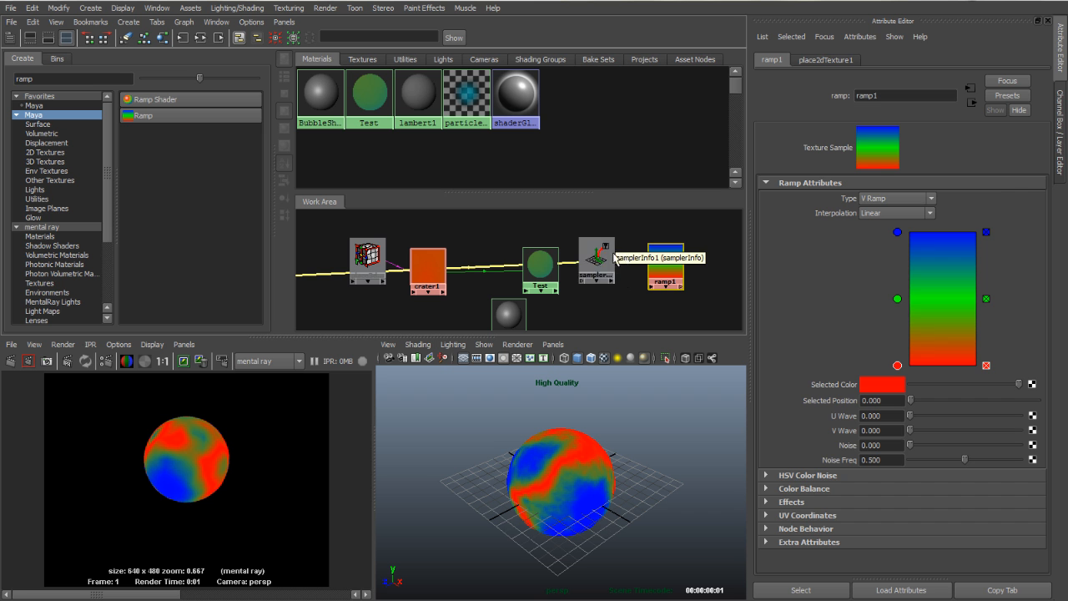
left_click_drag(599, 255, 602, 234)
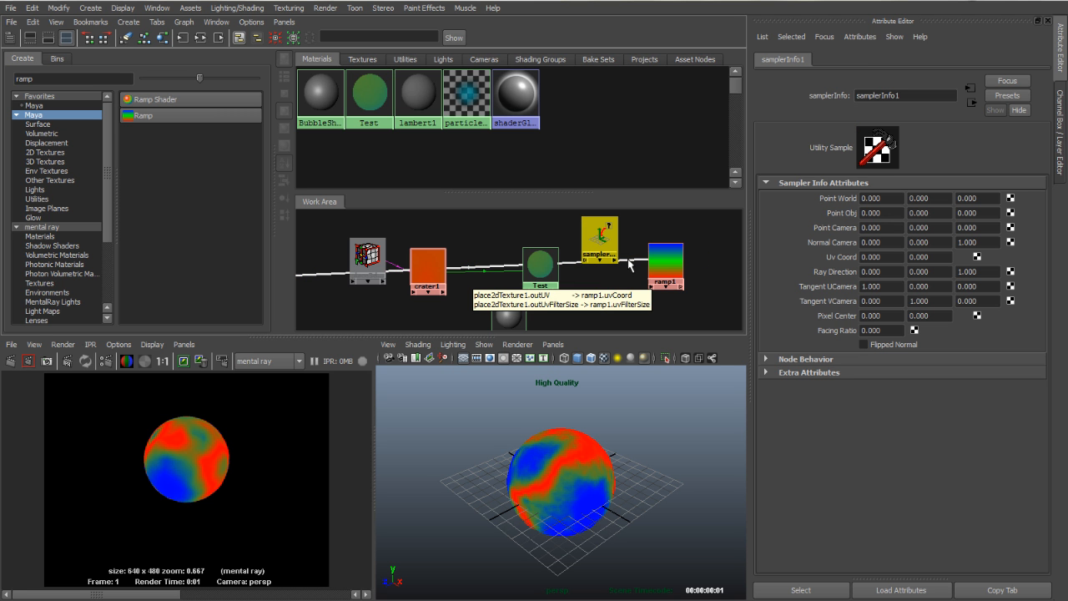
Connect the Sampler Info node's facingRatio output to the ramp's vCoord input.
scroll(558, 306, "down", 3)
left_click_drag(343, 275, 591, 303)
scroll(578, 311, "up", 2)
scroll(551, 292, "up", 5)
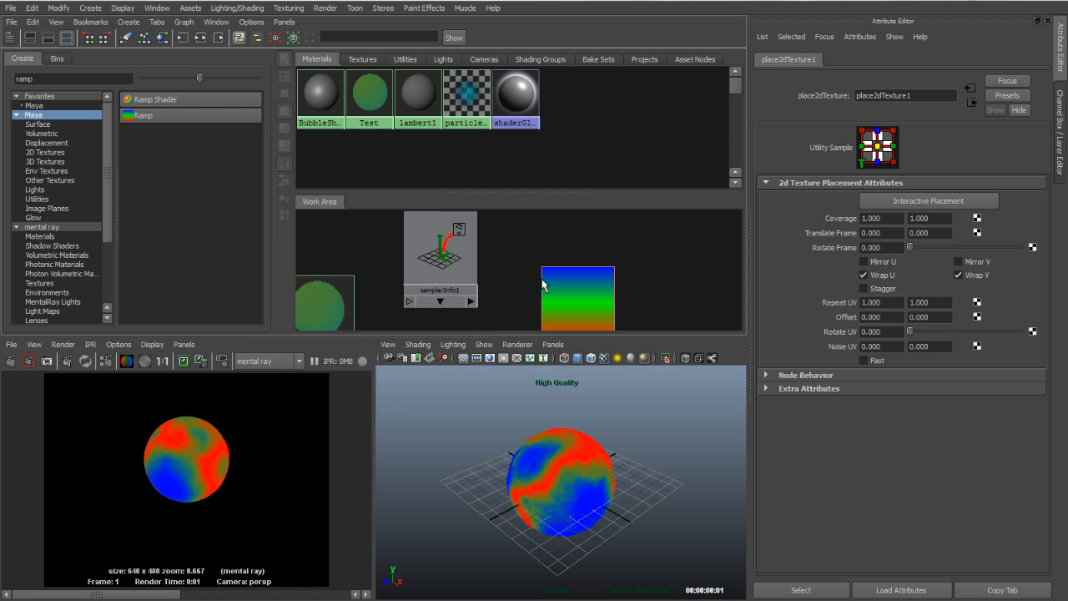
scroll(542, 285, "down", 2)
left_click(561, 288)
middle_click_drag(466, 254, 556, 299)
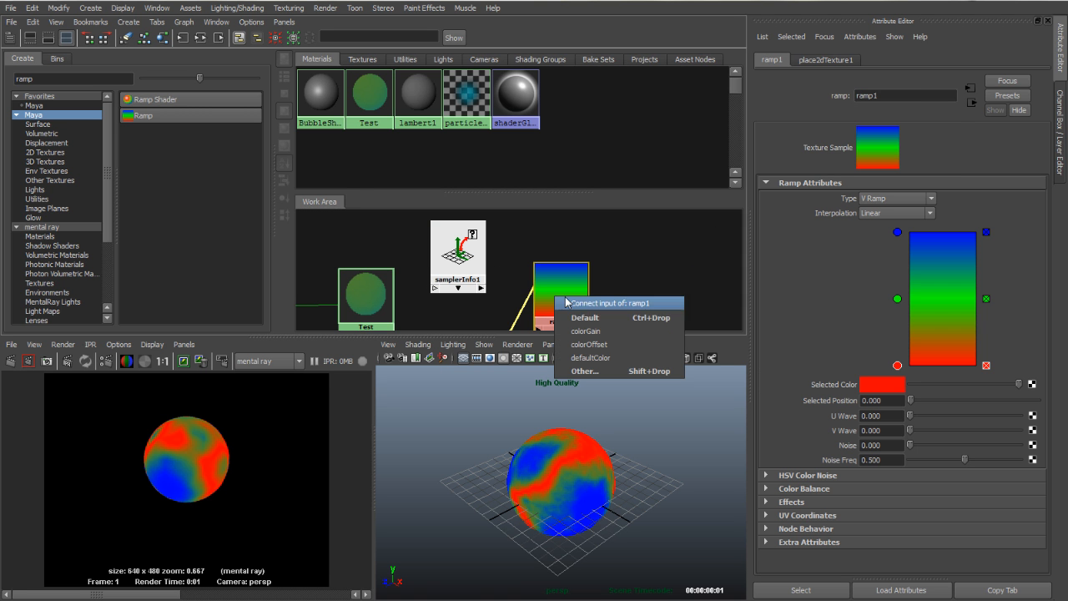
left_click(575, 371)
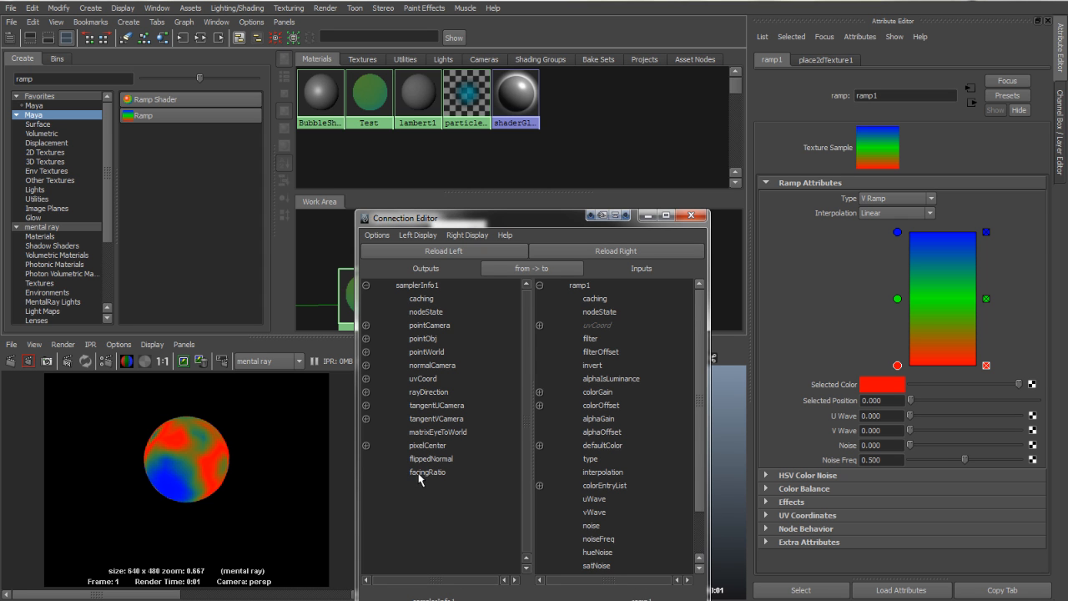
left_click(420, 473)
left_click(540, 326)
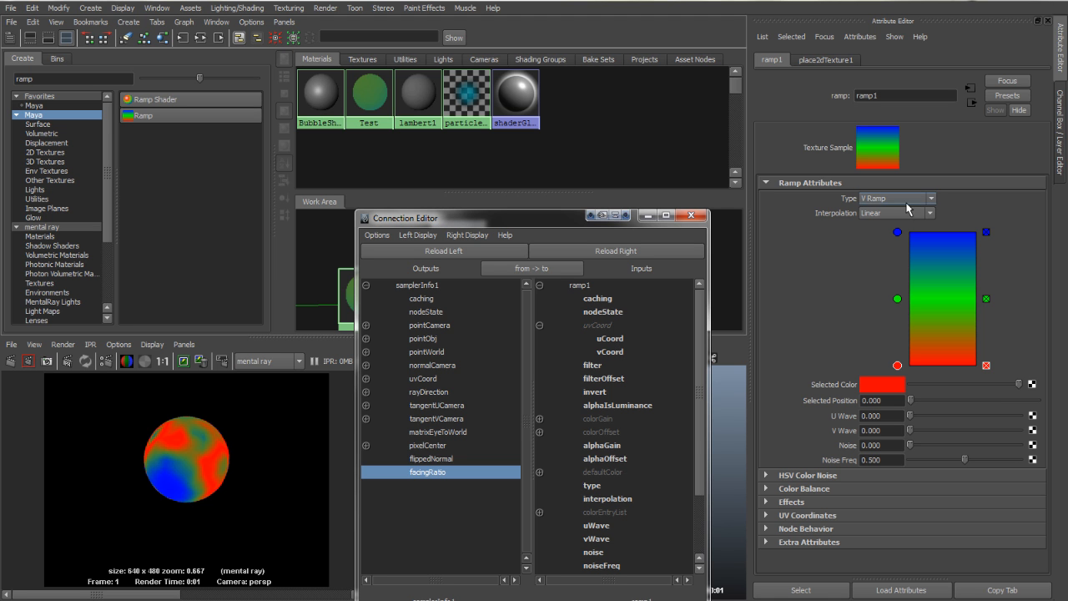
left_click(615, 354)
left_click(617, 599)
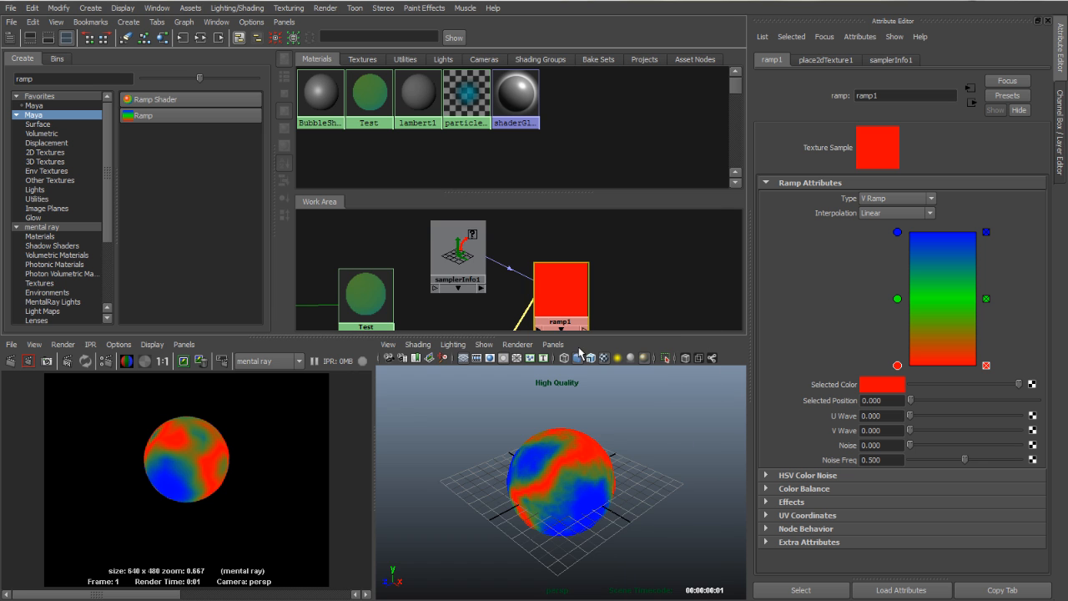
Connect the ramp to the Test shader's Out Color in place of the crater and check the sphere from another angle.
left_click(365, 296)
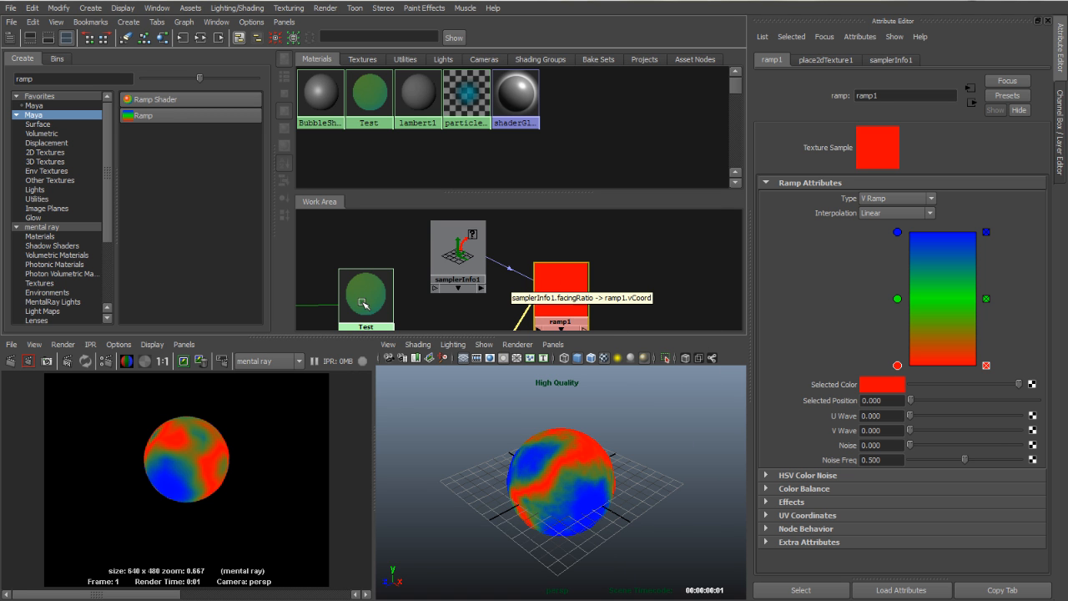
middle_click_drag(818, 234, 834, 220)
mouse_move(630, 498)
left_mouse_down("alt")
mouse_move(443, 458)
mouse_move(777, 467)
mouse_move(736, 462)
mouse_move(756, 479)
left_mouse_up("alt")
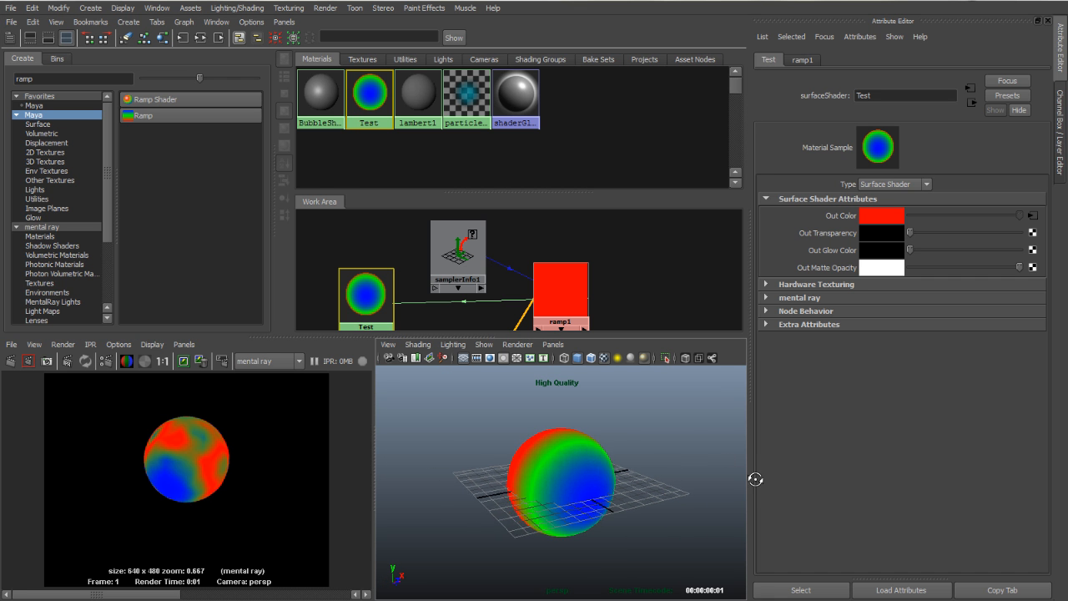
Turn off high-quality rendering and texture display in the perspective view and bring the sphere closer.
left_click(645, 358)
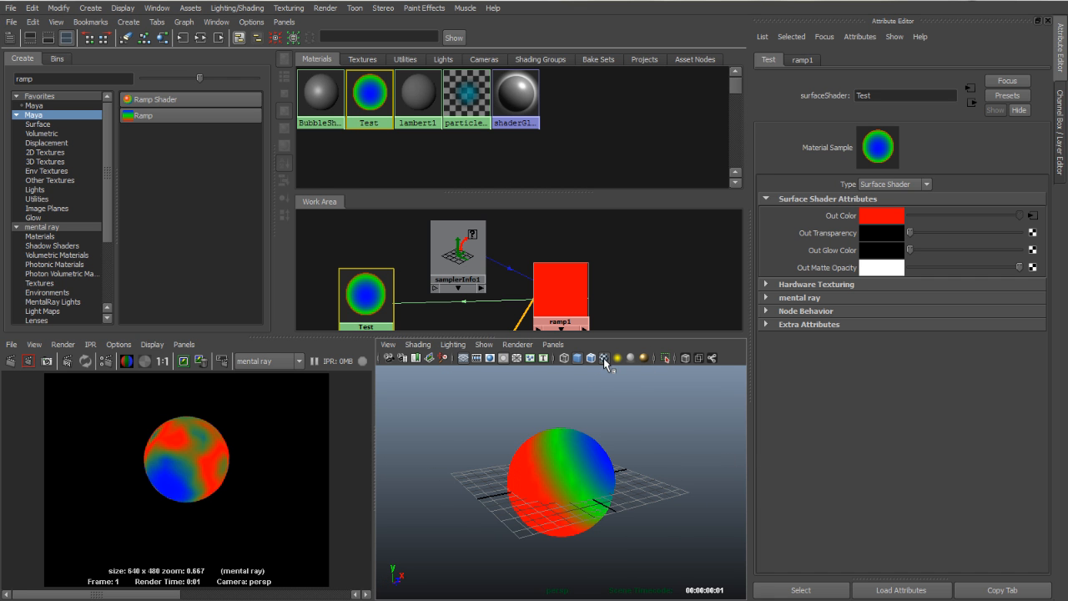
left_click(604, 358)
left_click_drag(568, 437, 533, 441, "alt")
right_click_drag(533, 440, 505, 468, "alt")
left_click(577, 464)
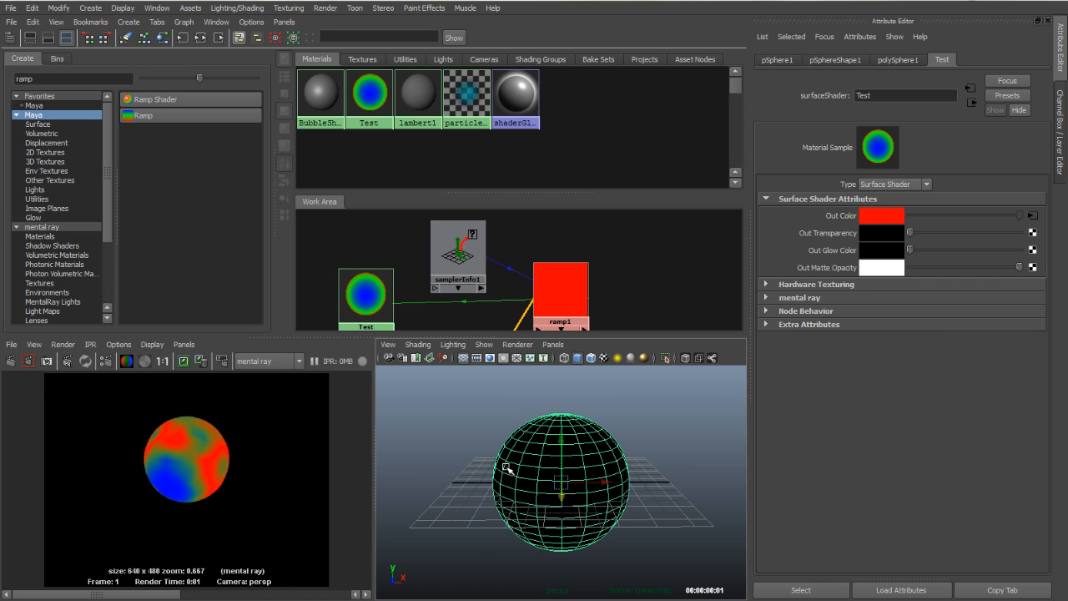
Render the sphere from two camera angles to compare how the facing-ratio ramp colors it.
left_click(12, 362)
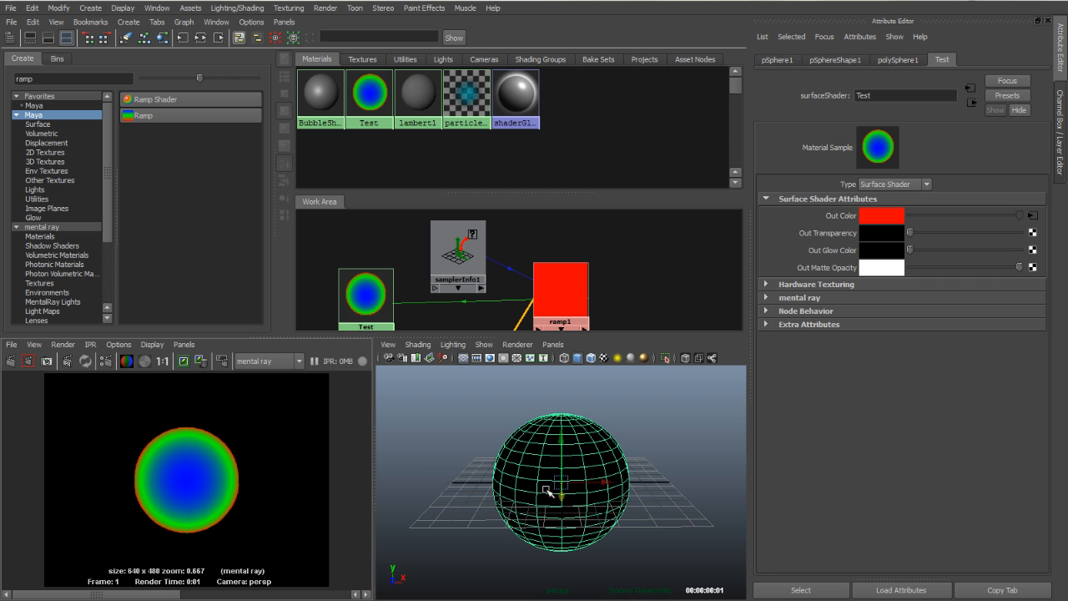
left_click_drag(479, 458, 655, 476, "alt")
left_click(10, 361)
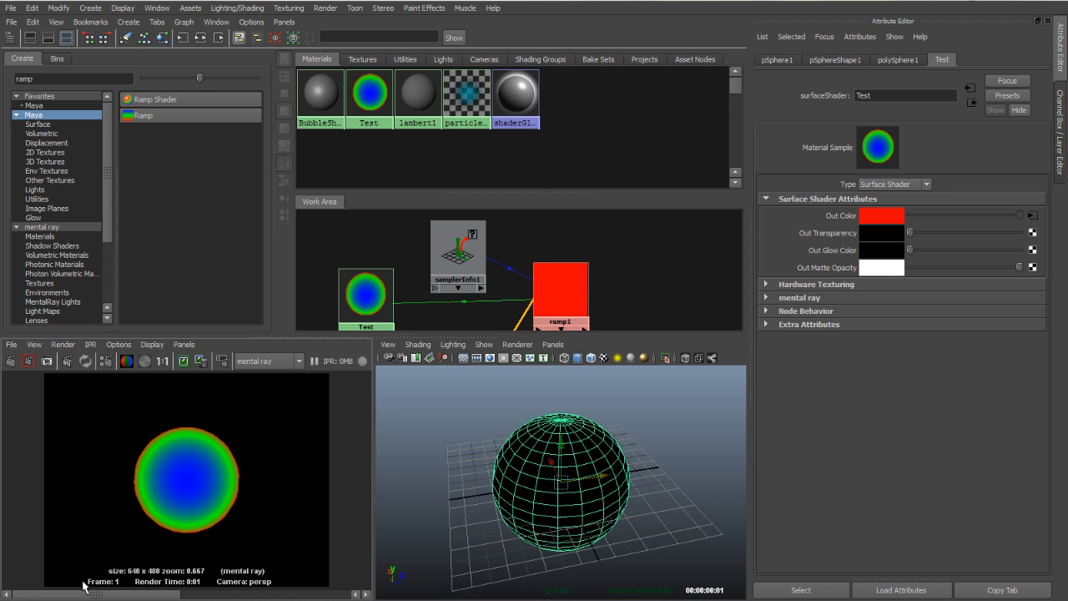
left_click_drag(646, 497, 534, 486, "alt")
Rearrange the graph with Sampler Info above the other nodes, the ramp beside it and the Test shader at the far right.
left_click(643, 265)
right_click_drag(664, 284, 453, 272, "alt")
middle_click_drag(490, 286, 533, 262, "alt")
right_click_drag(510, 268, 544, 269, "alt")
middle_click_drag(540, 252, 580, 269, "alt")
left_click_drag(581, 266, 538, 242)
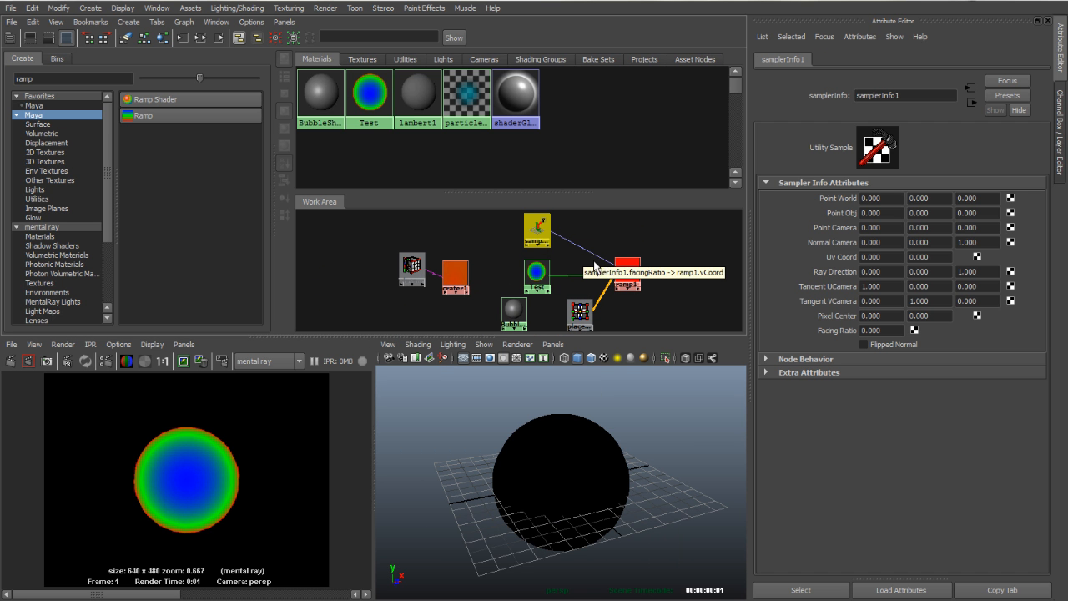
left_click_drag(622, 275, 591, 240)
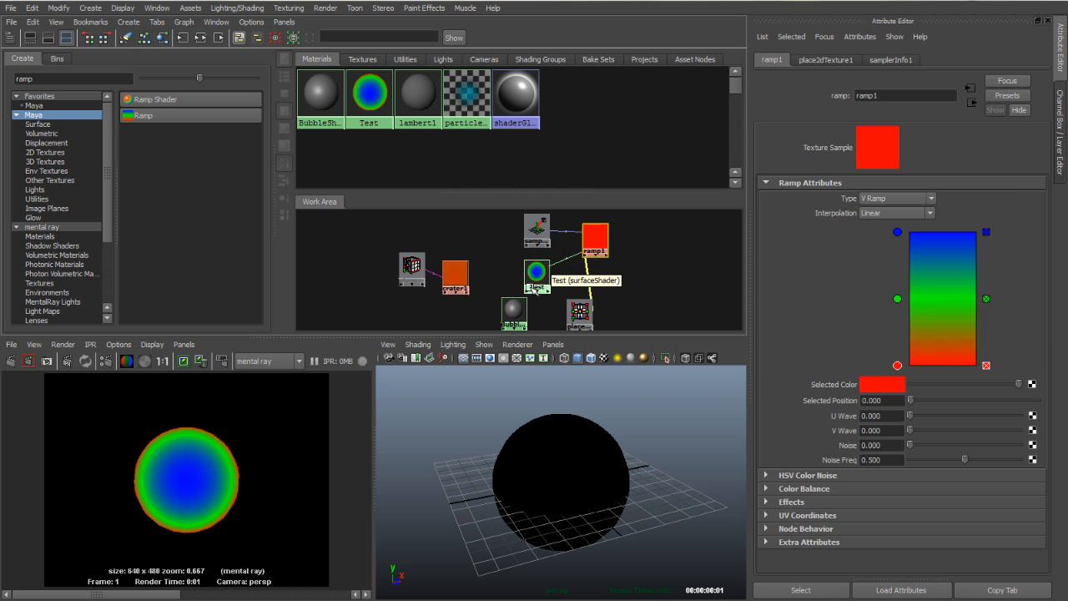
left_click_drag(535, 276, 703, 265)
left_click(614, 324)
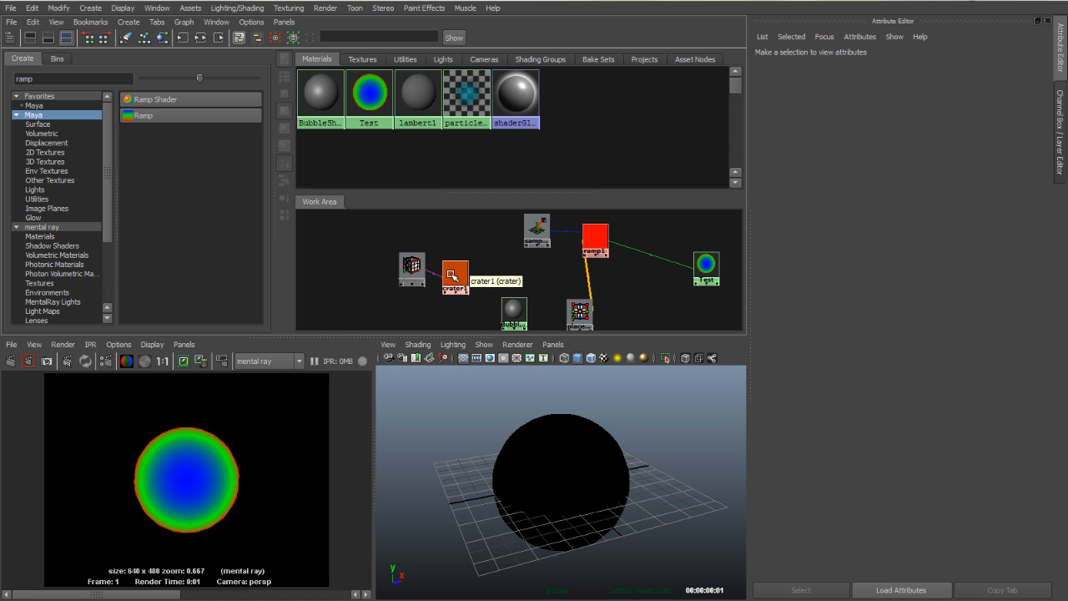
Place the ramp with its Sampler Info and 2D placement nodes directly above the crater texture in the graph.
left_click(451, 276)
left_click(593, 237)
left_click_drag(564, 240, 454, 231)
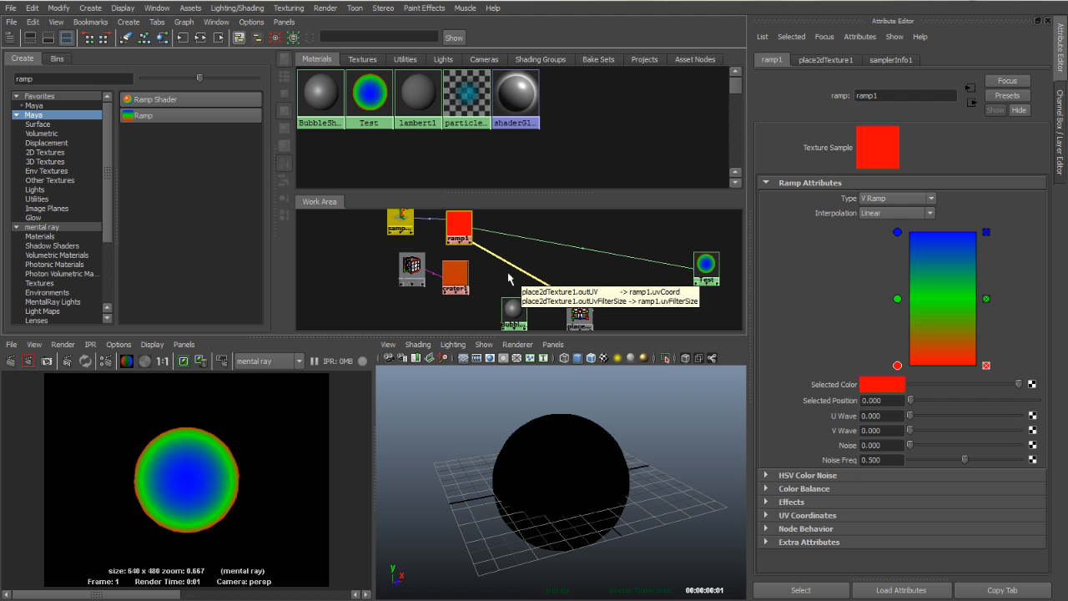
left_click_drag(580, 310, 365, 225)
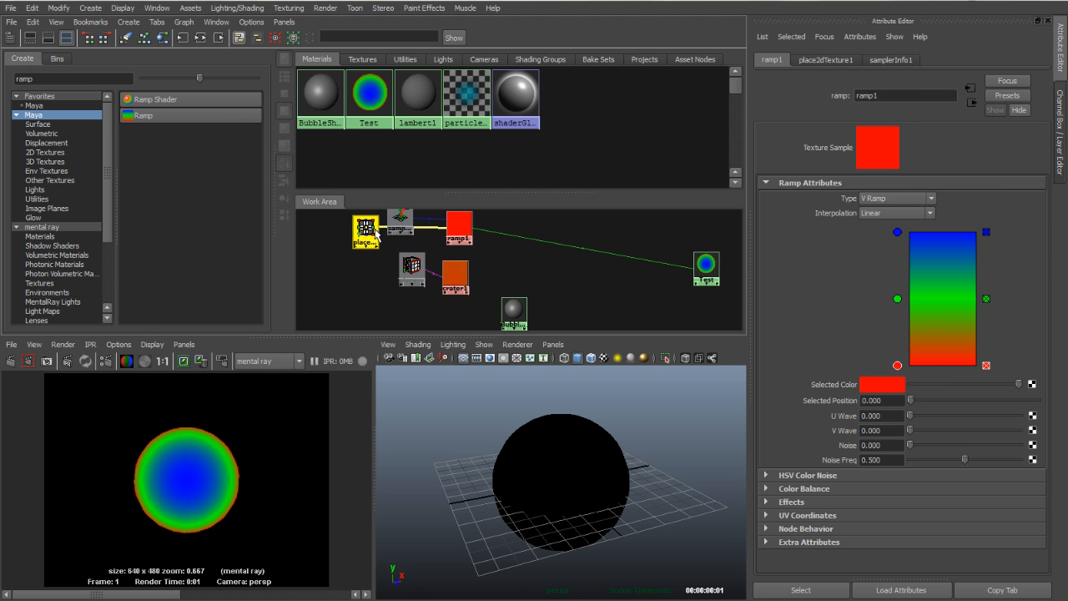
left_click_drag(455, 277, 463, 272)
Search for "ble", create a Blend Colors node and place it to the right of the ramp and crater.
double_click(23, 78)
type("ble")
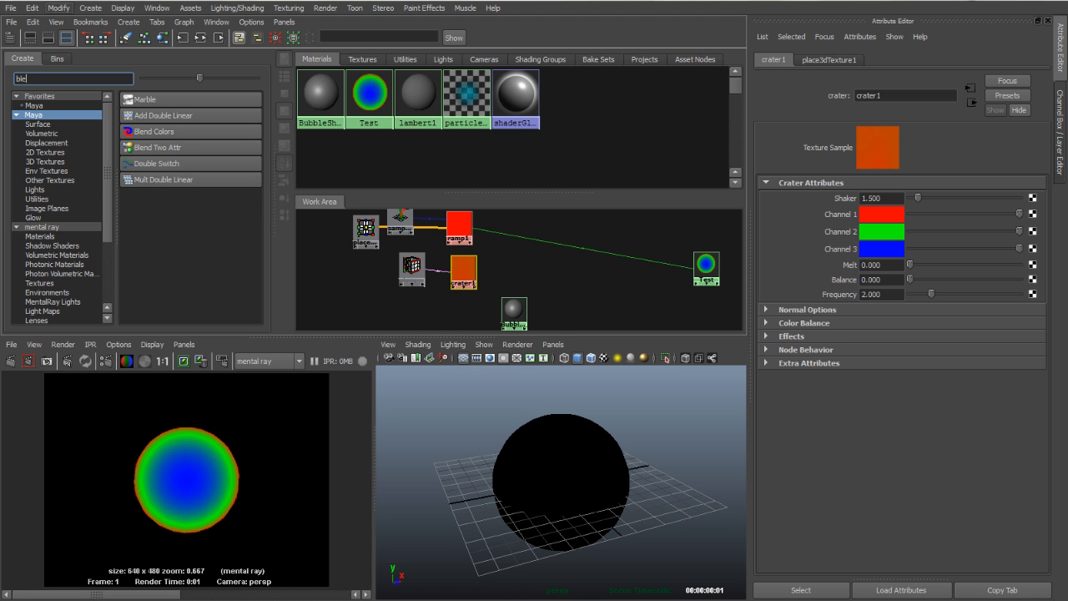
left_click(154, 131)
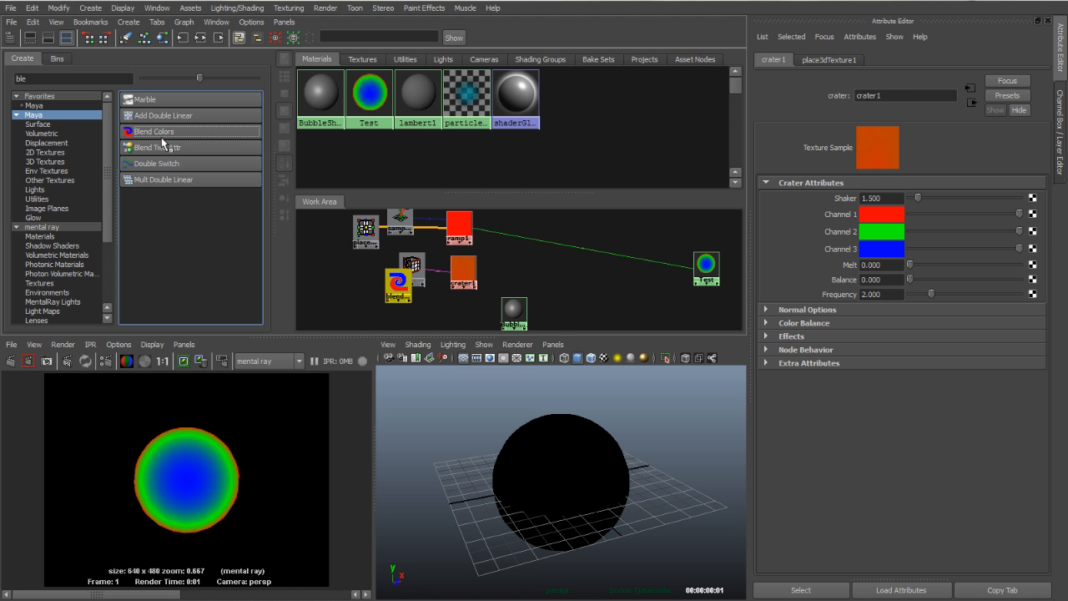
left_click_drag(402, 282, 513, 259)
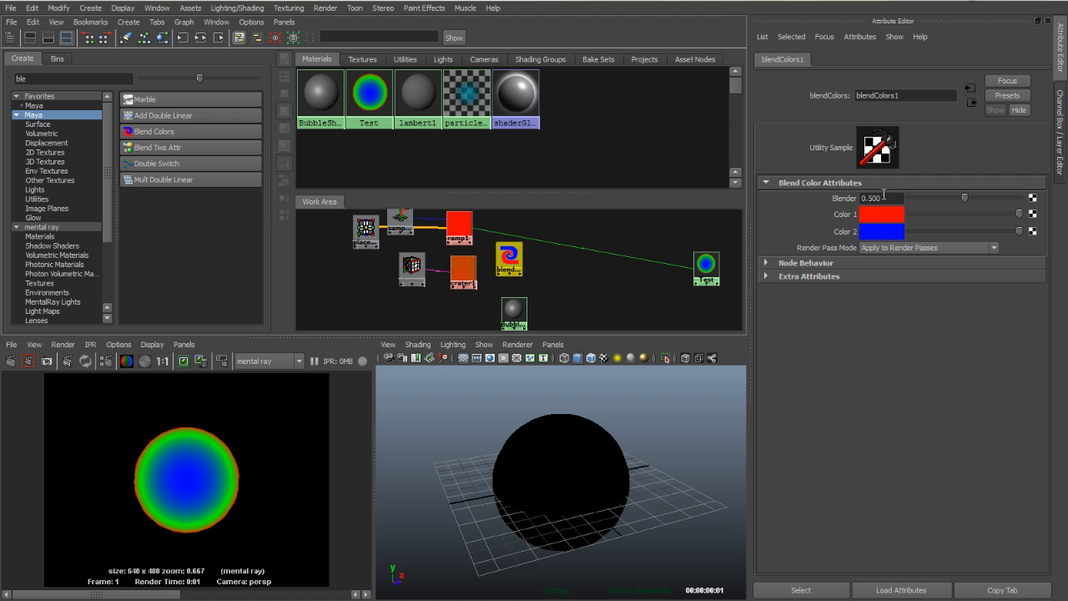
Connect the ramp to Color 1 and the crater texture to Color 2 of the Blend Colors node.
middle_click_drag(459, 223, 868, 214)
middle_click_drag(463, 271, 855, 235)
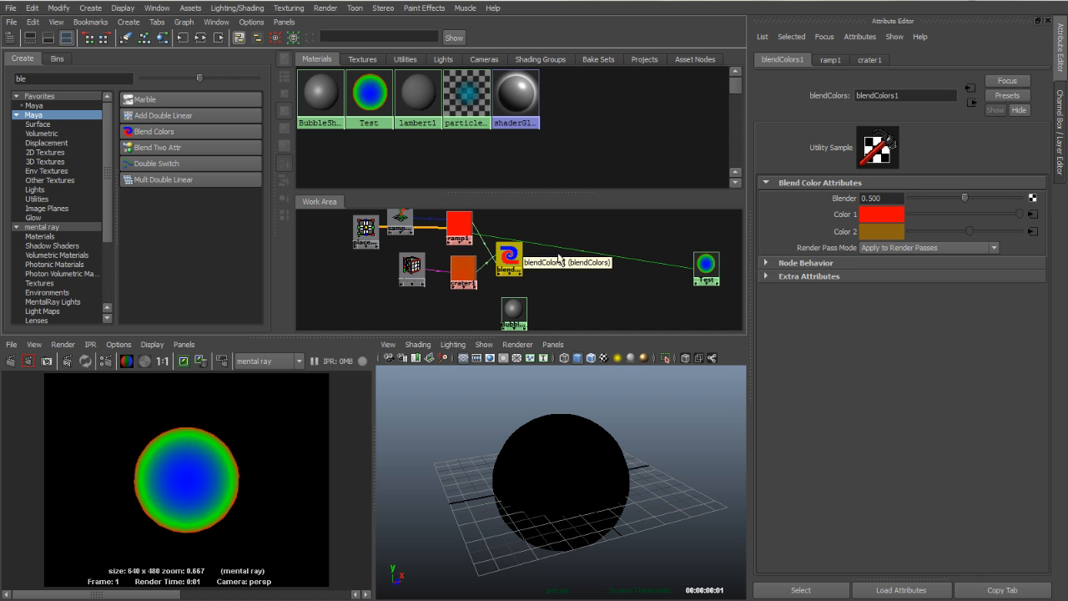
Connect the Blend Colors node to the Test shader's Out Color and render the sphere.
left_click(706, 267)
middle_click_drag(507, 259, 864, 216)
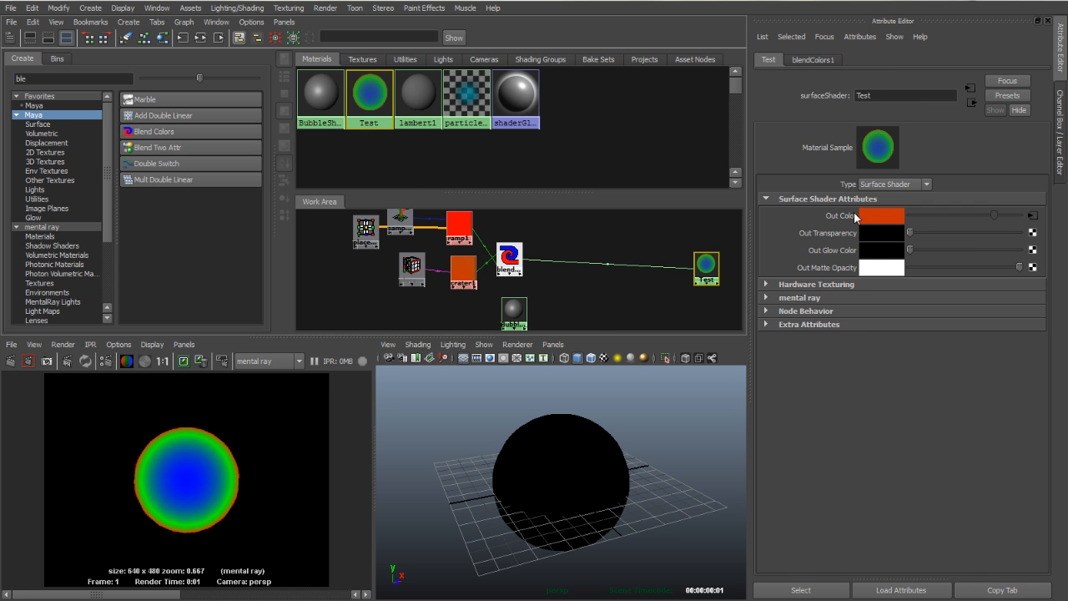
left_click(553, 473)
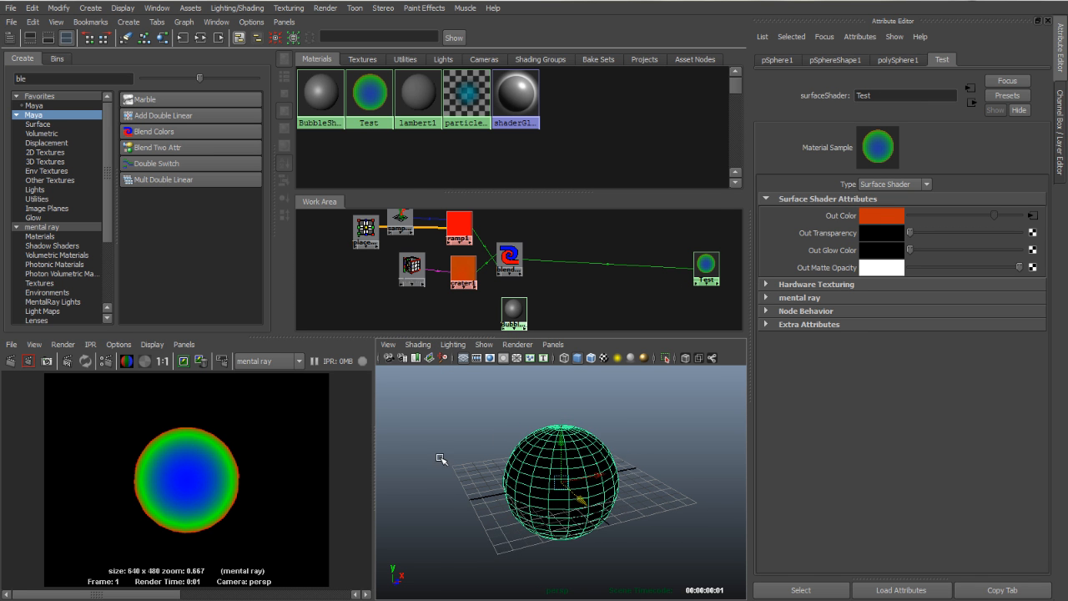
left_click(11, 360)
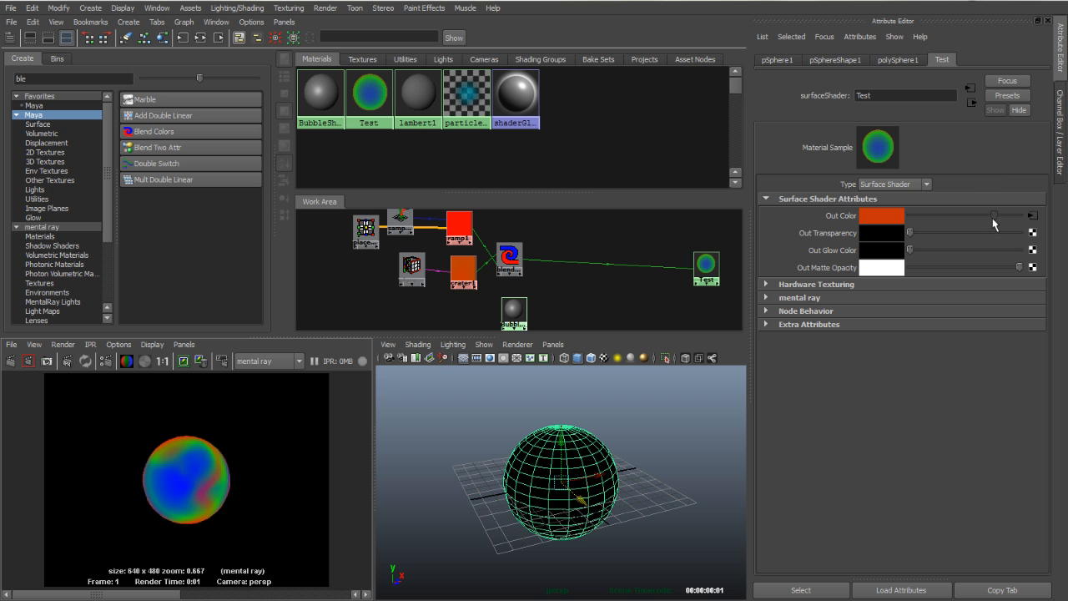
Set the Blend Colors node's Blender to 0 and to 1, rendering the sphere with each extreme.
left_click(509, 257)
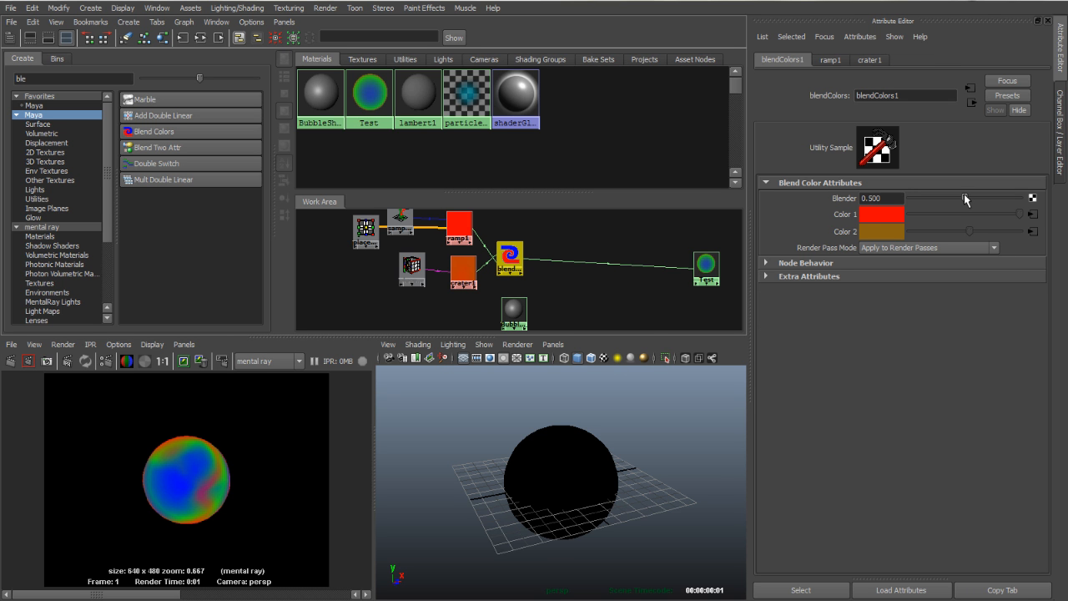
left_click_drag(965, 198, 747, 219)
left_click(10, 361)
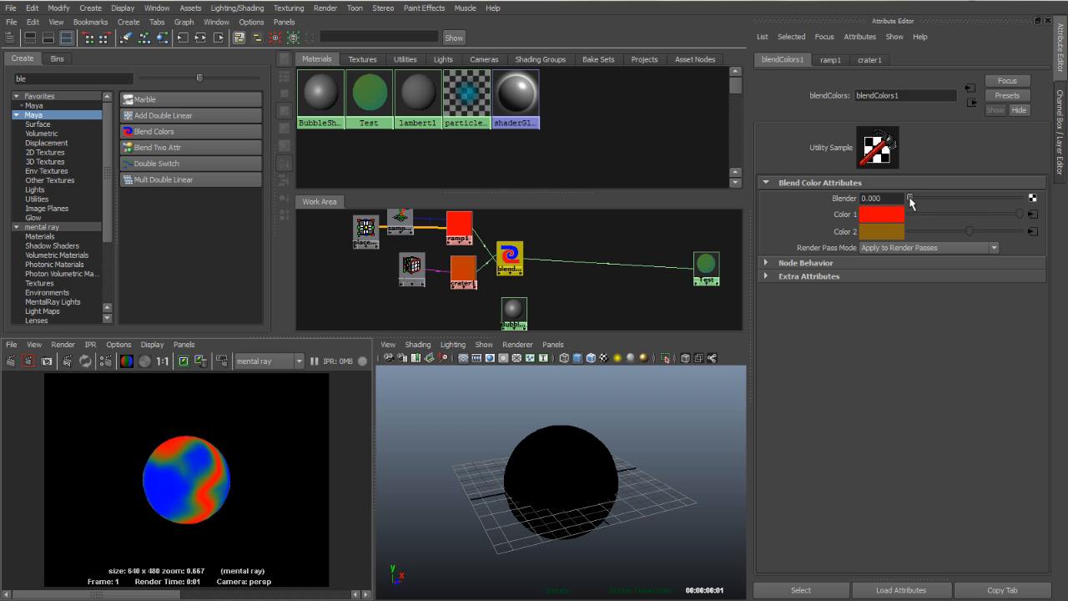
left_click_drag(910, 198, 1019, 198)
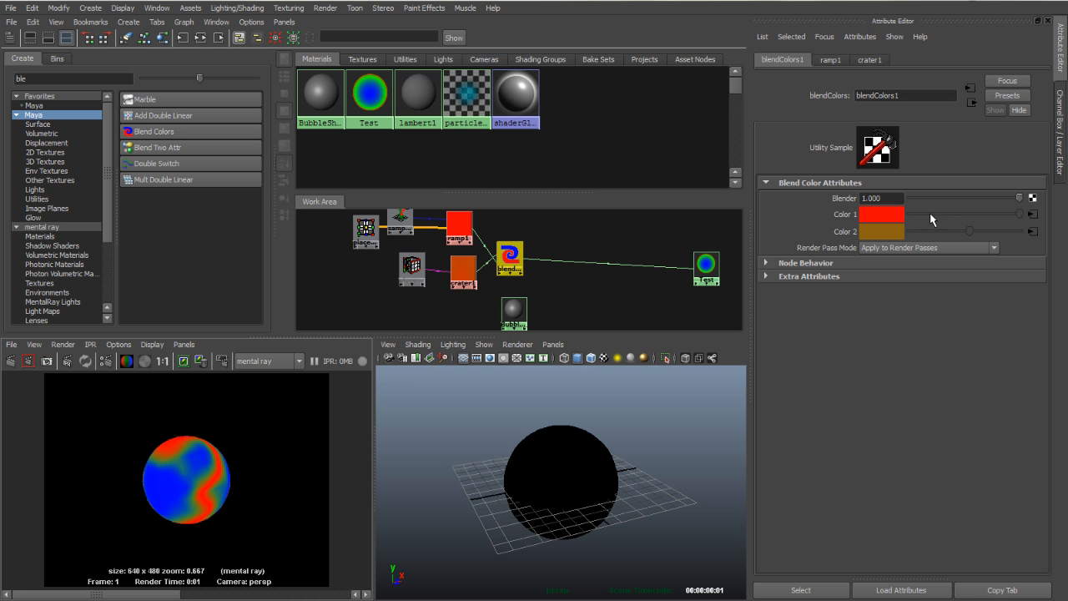
left_click(11, 360)
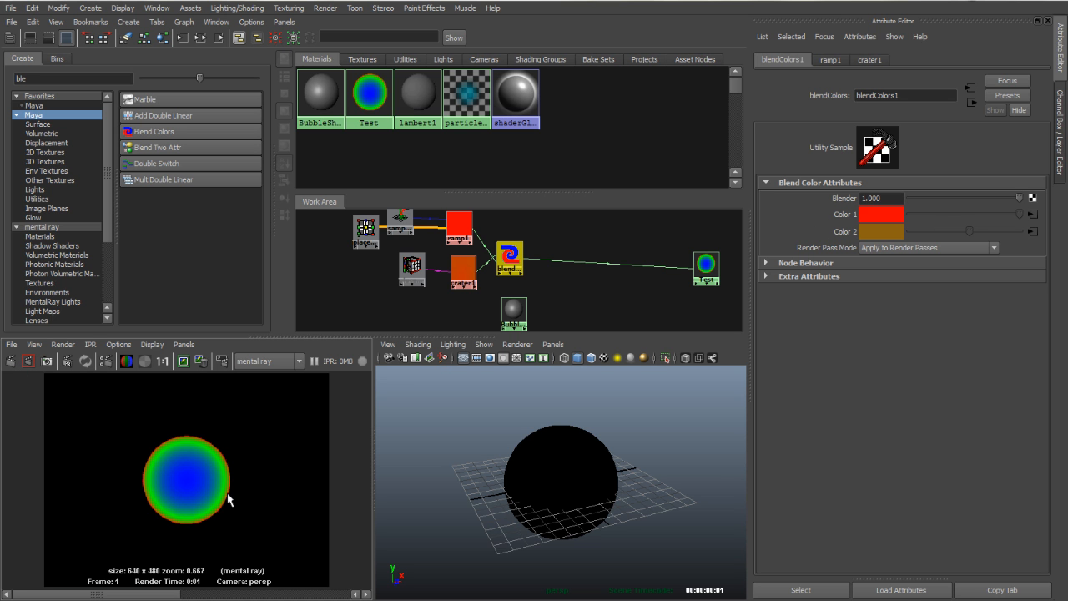
Try Blender values of 0.341 and 0.726 on the Blend Colors node, rendering the sphere with each.
left_click(948, 198)
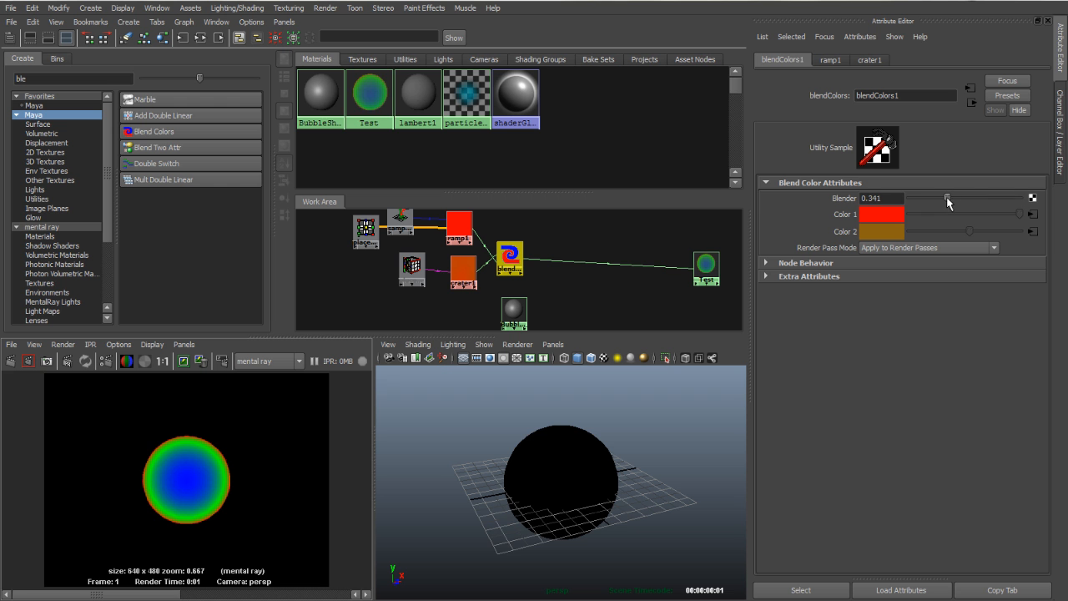
left_click(11, 363)
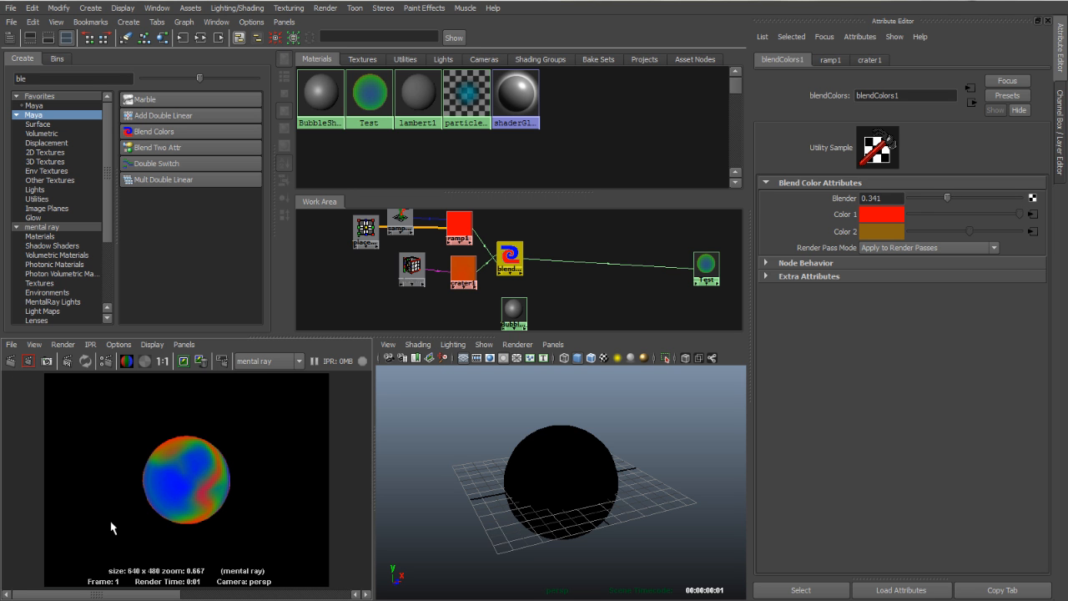
left_click(989, 199)
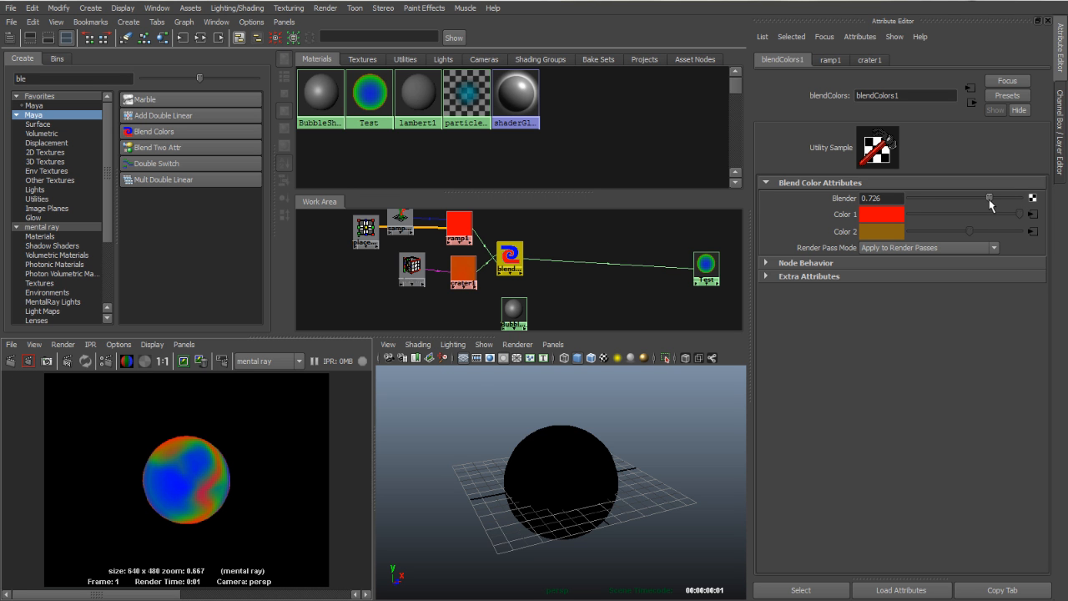
left_click(11, 361)
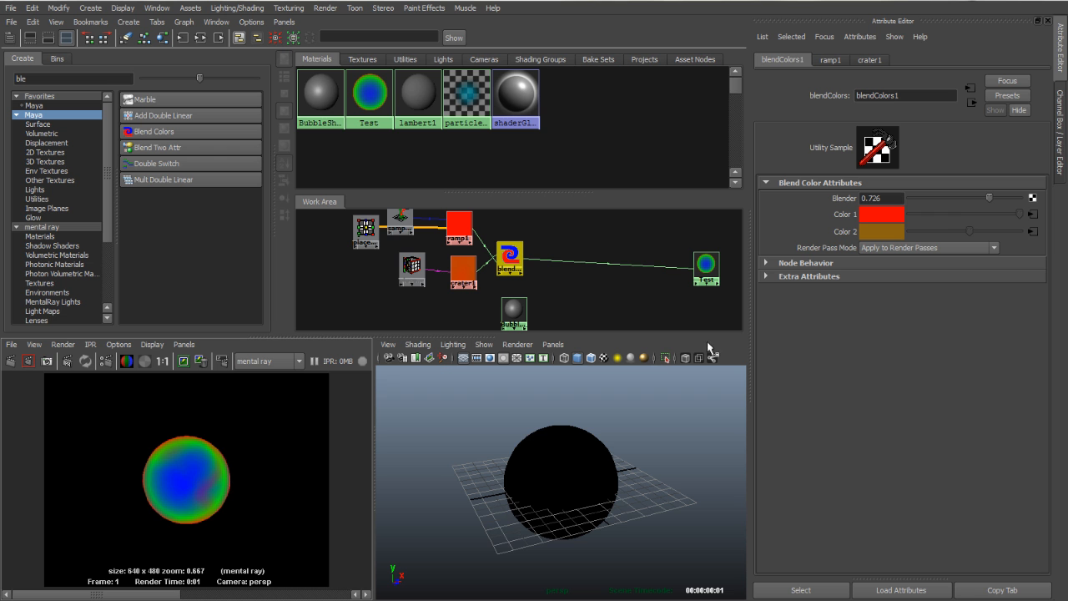
Set the Blend Colors node's Blender to 0.427 and render the sphere.
left_click_drag(972, 202, 957, 201)
left_click(11, 361)
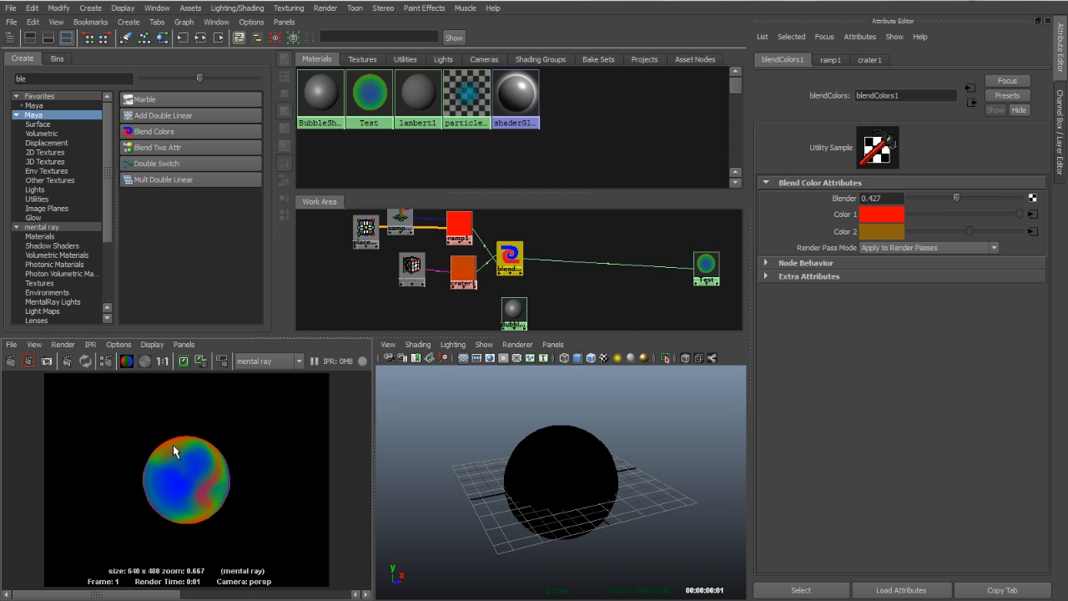
Move the BubbleShaderD Blinn material slightly up and right in the graph and assign it to the sphere.
left_click(547, 324)
left_click_drag(515, 310, 566, 300)
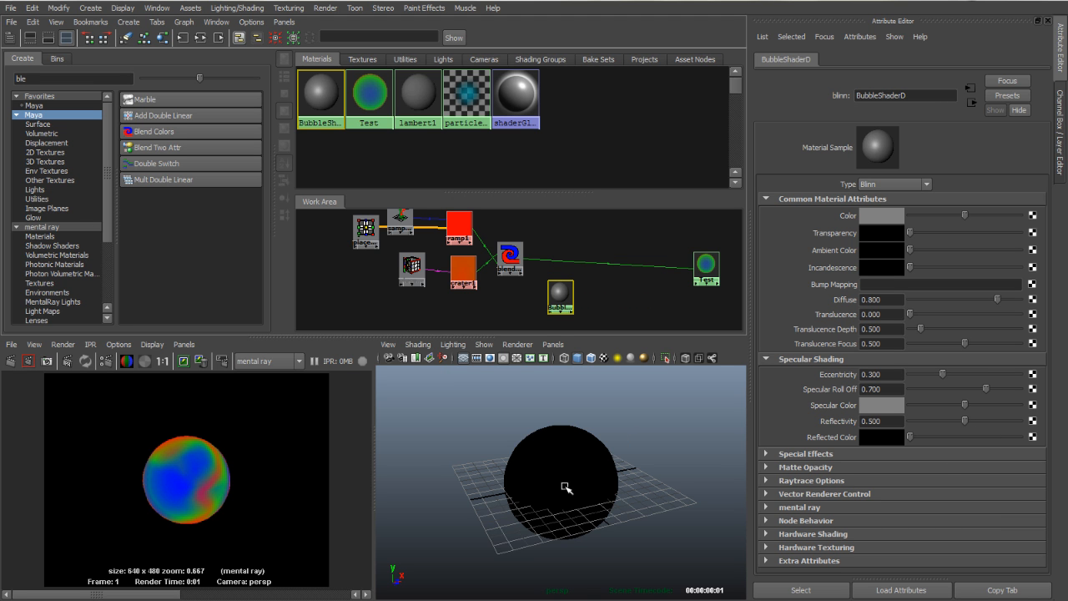
middle_click_drag(559, 294, 551, 467)
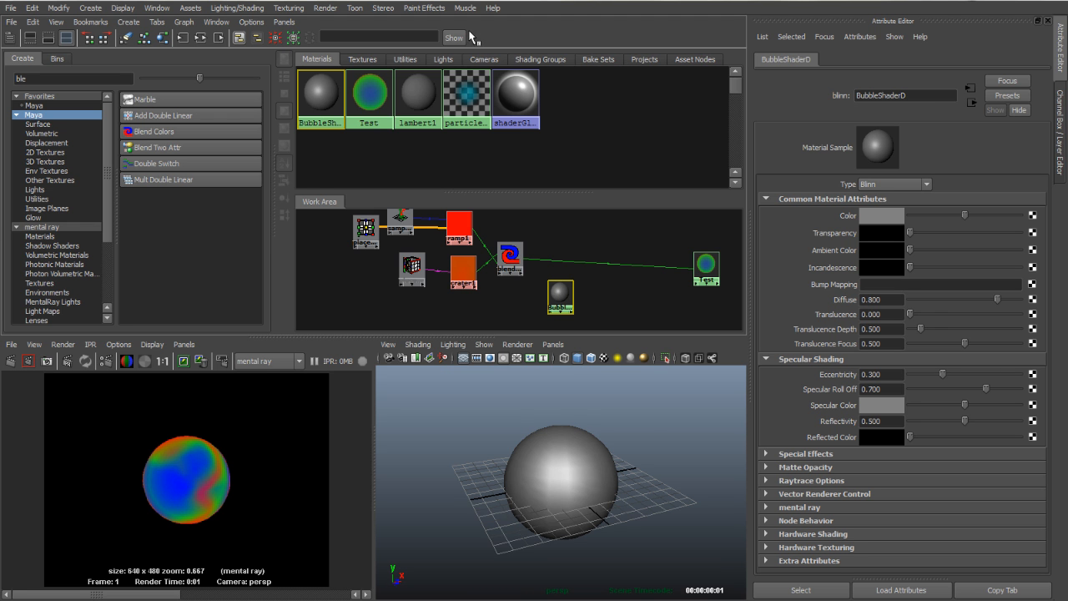
left_click(551, 413)
Create an Image Based Lighting environment in mental ray's Indirect Lighting render settings.
left_click(156, 11)
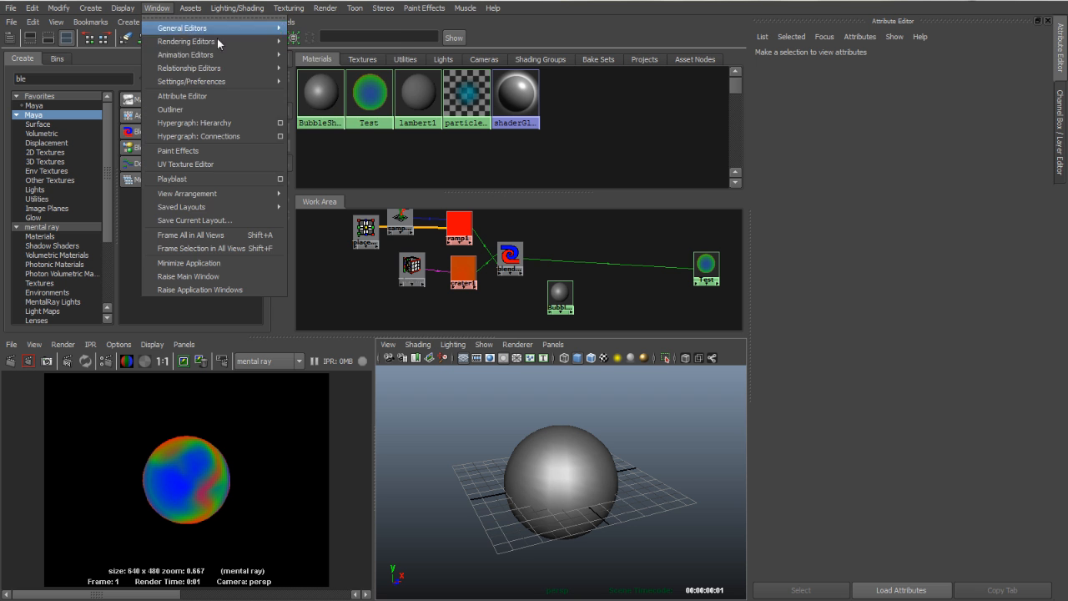
mouse_move(264, 43)
left_click(357, 63)
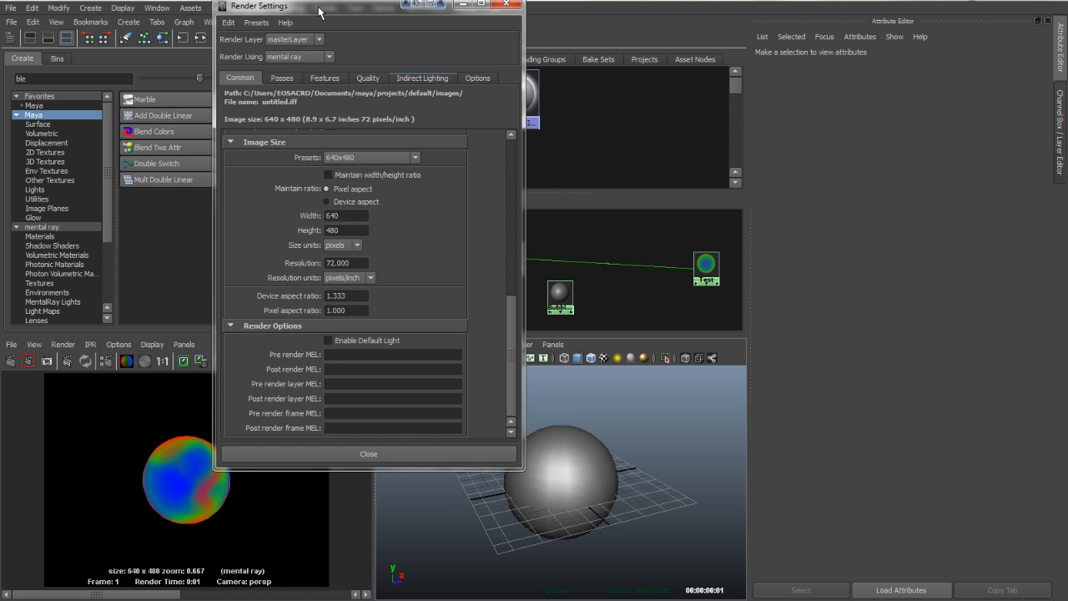
left_click_drag(351, 10, 284, 76)
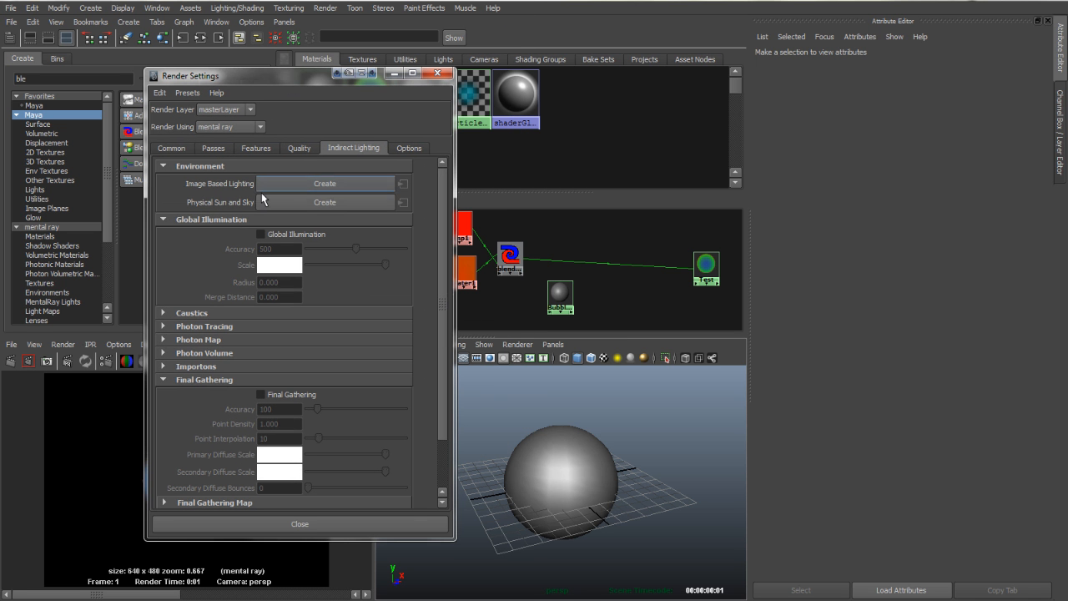
left_click(325, 185)
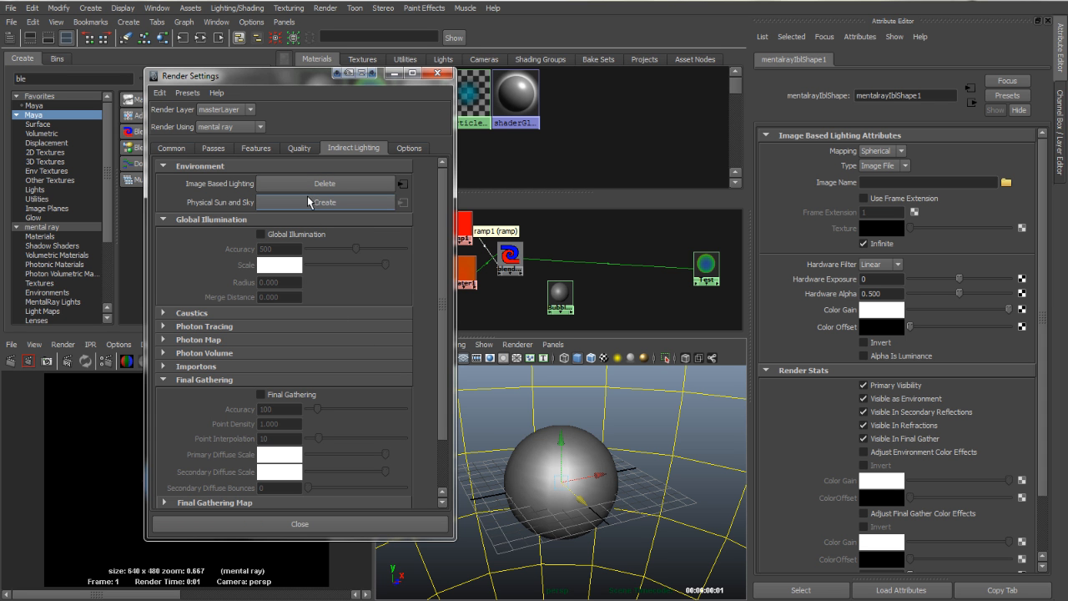
Browse for the image-based lighting node's image file and select HDRI.hdr.
left_click(879, 177)
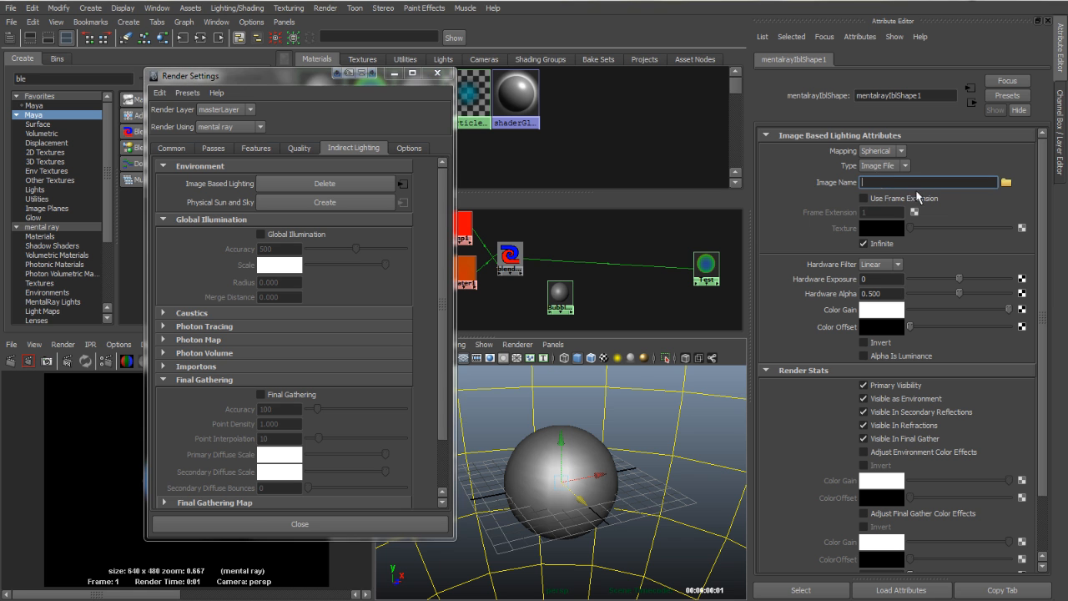
left_click(1006, 182)
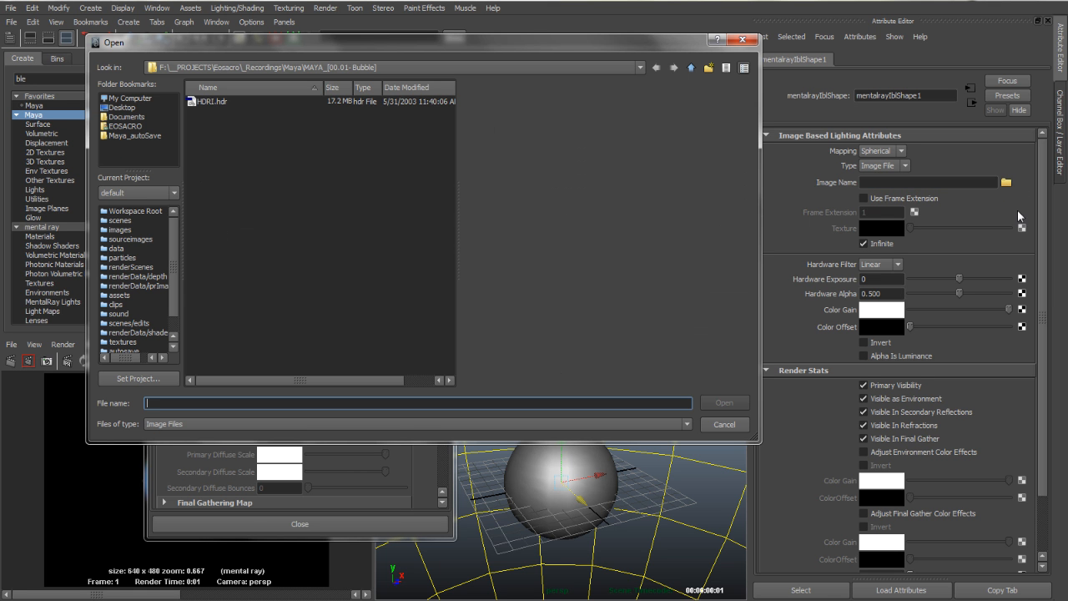
left_click(212, 102)
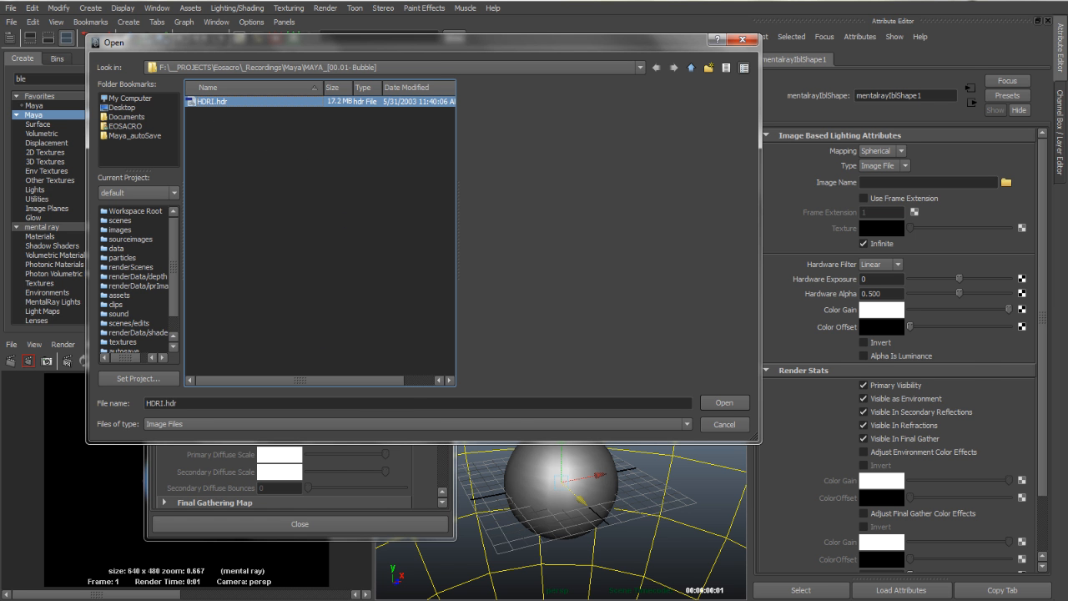
Switch to the browser, look through deviantART's HDRI search results and High-Res HDRI Map Pack 1, and return to Maya.
key("alt+Tab")
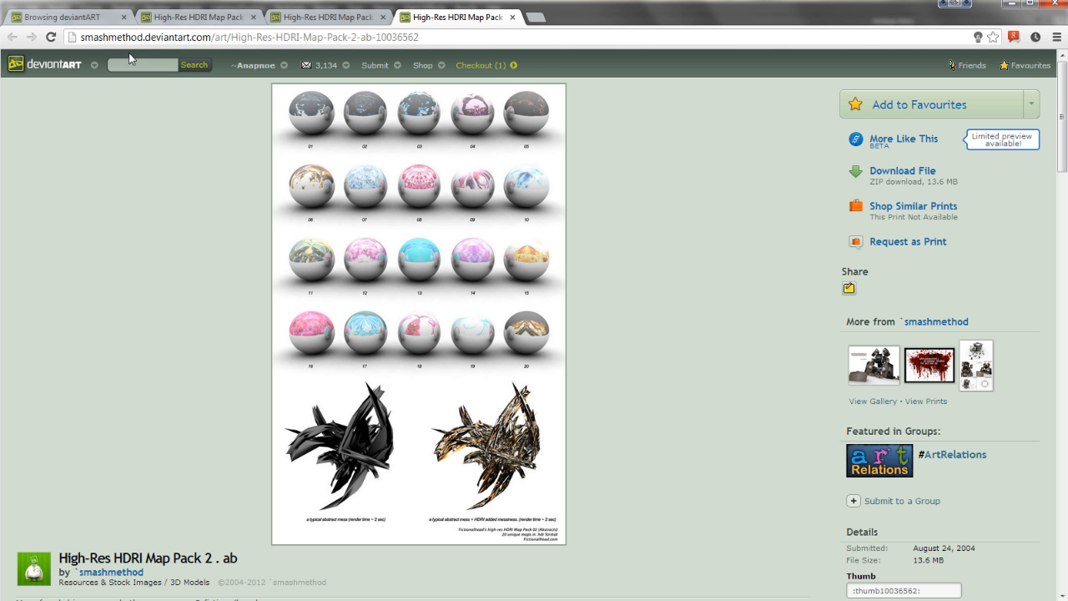
left_click(60, 11)
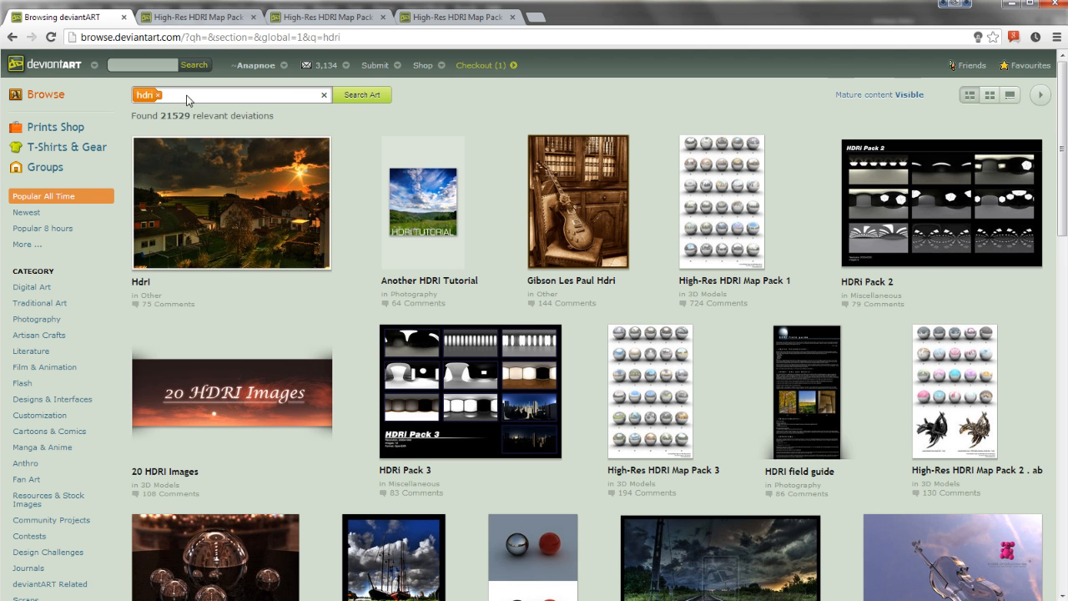
scroll(717, 462, "down", 6)
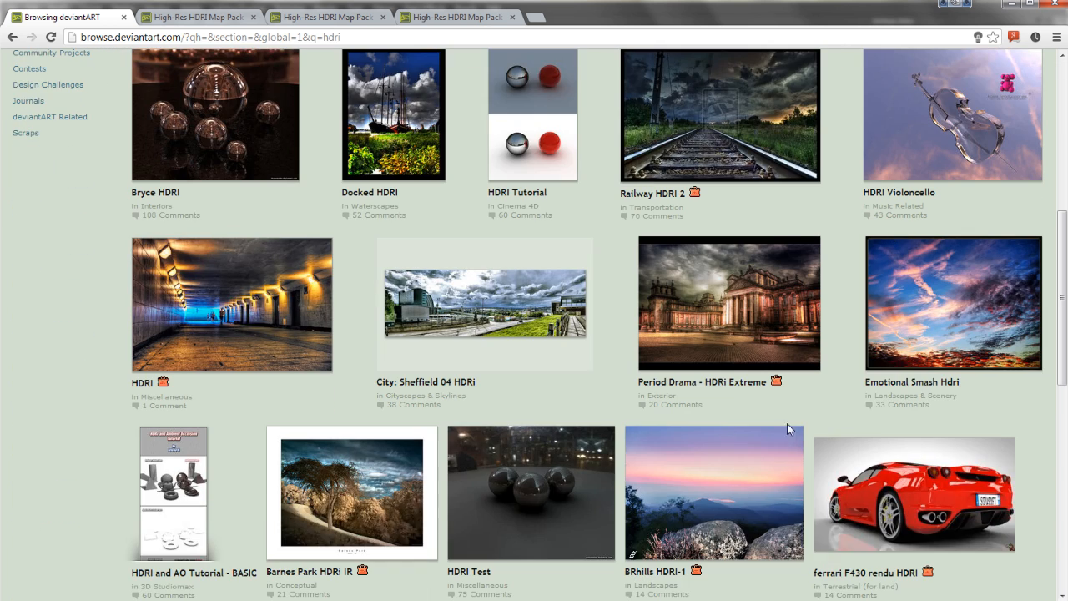
scroll(626, 425, "up", 5)
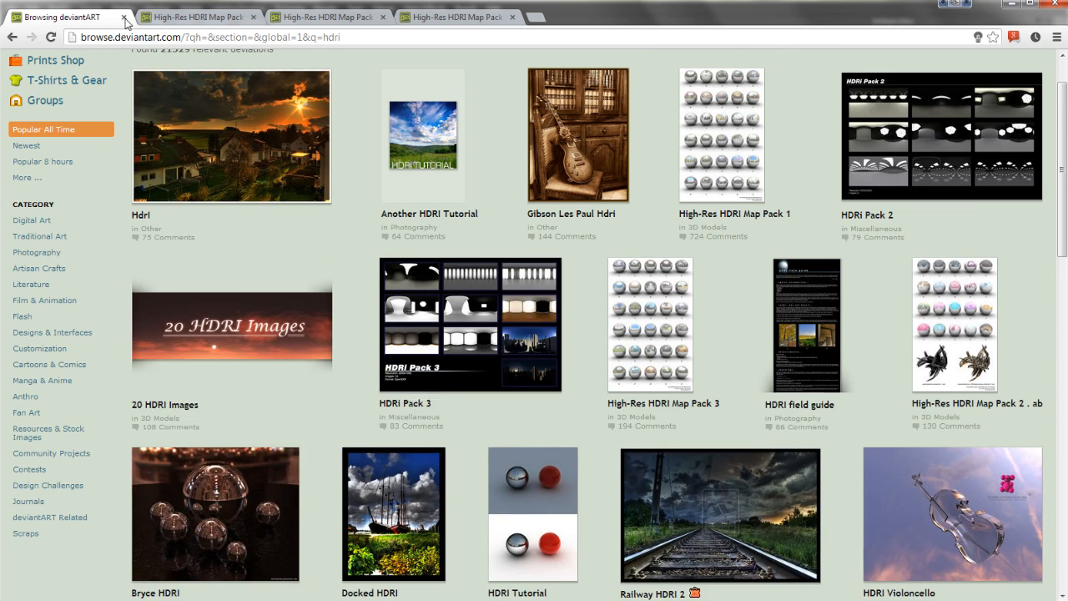
left_click(184, 16)
scroll(520, 386, "up", 7)
scroll(534, 351, "down", 5)
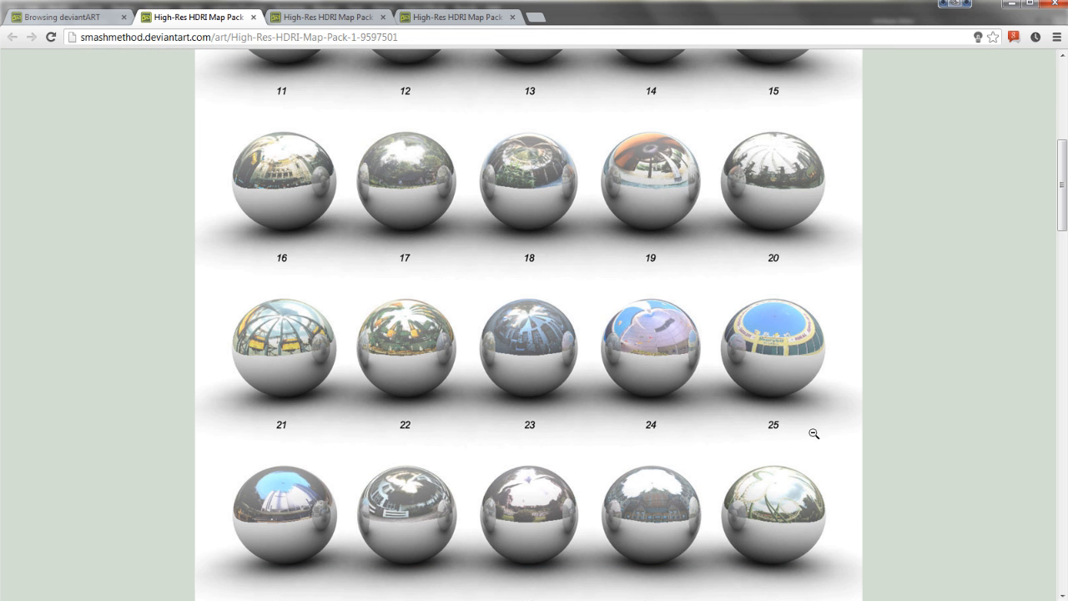
left_click(1012, 5)
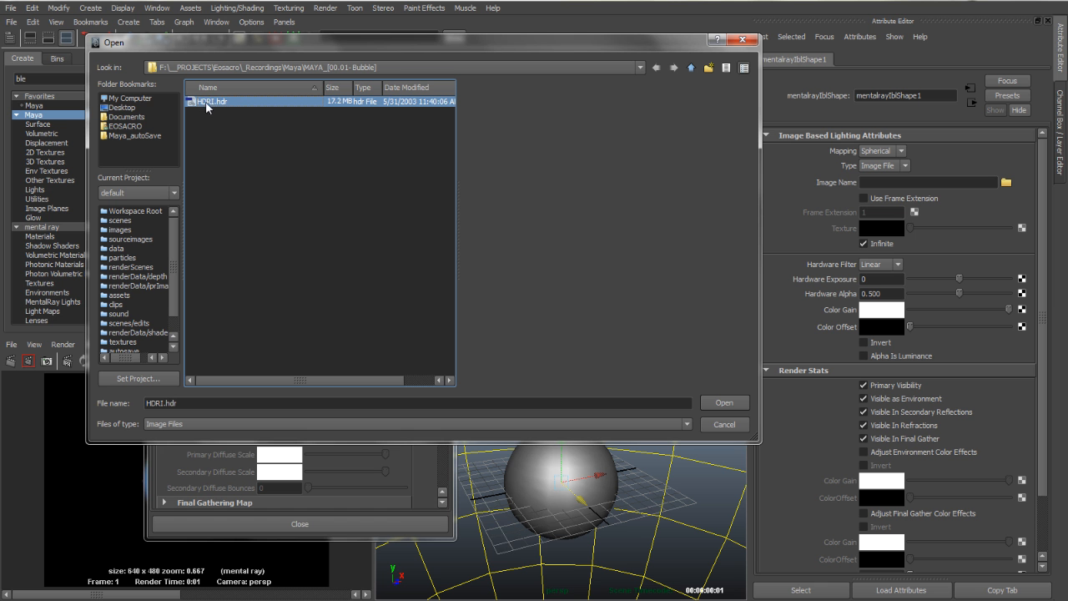
Load HDRI.hdr as the image-based lighting image and put the Render Settings window away.
left_click(724, 403)
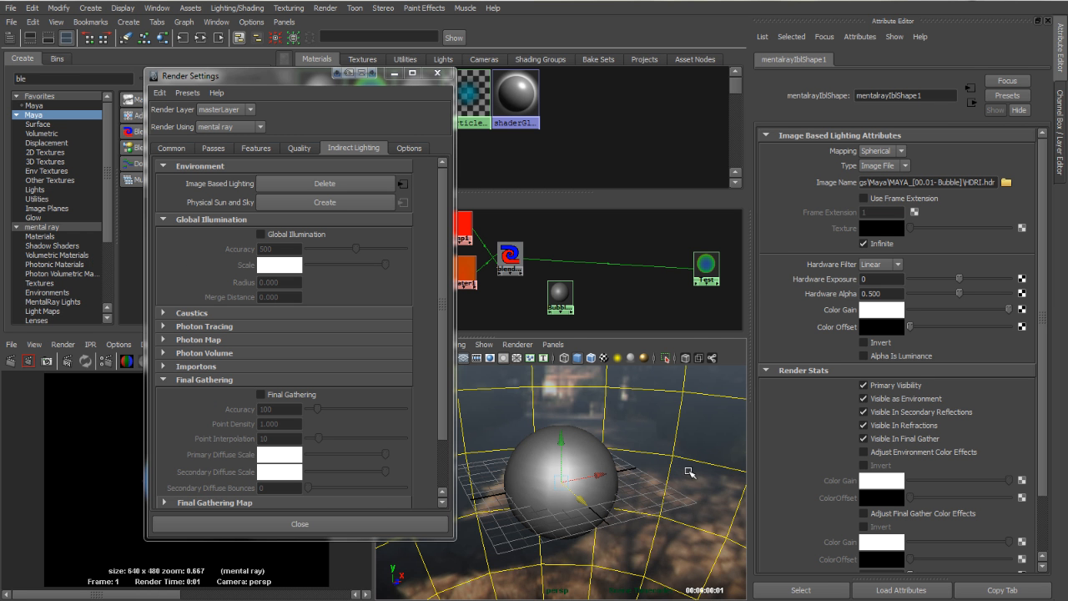
key("space")
left_click(395, 74)
Examine the HDRI environment around the sphere in the perspective view and the lighting node's attributes.
scroll(359, 288, "down", 10)
scroll(525, 325, "down", 2)
left_click_drag(526, 326, 327, 307, "alt")
right_click_drag(327, 307, 626, 343, "alt")
left_click_drag(446, 314, 367, 328, "alt")
right_click_drag(367, 329, 397, 335, "alt")
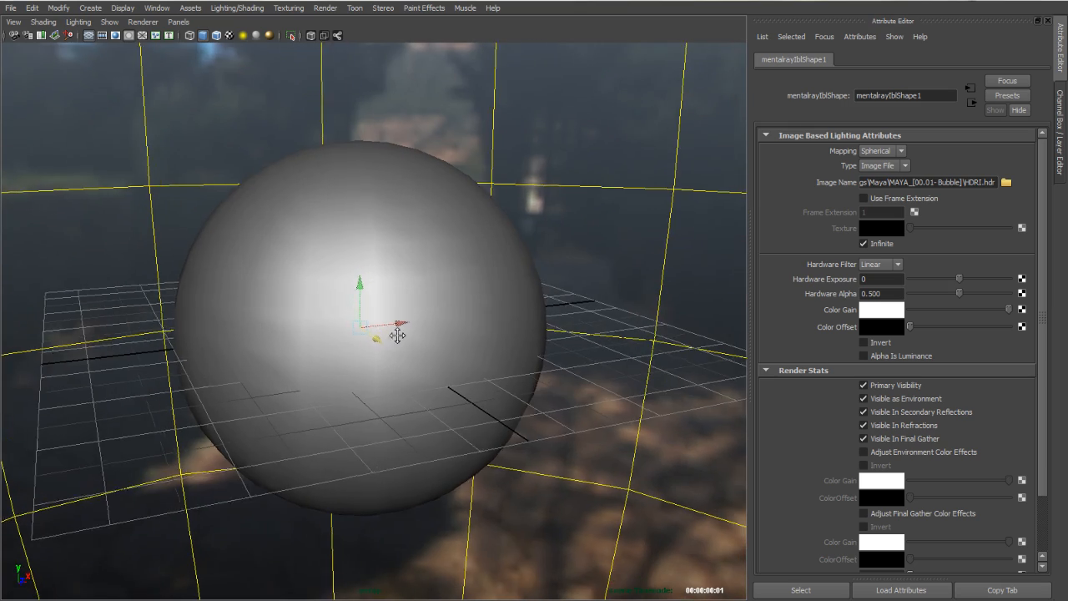
left_click(405, 388)
key("f")
left_click_drag(462, 403, 663, 260, "alt")
left_click_drag(636, 131, 841, 395)
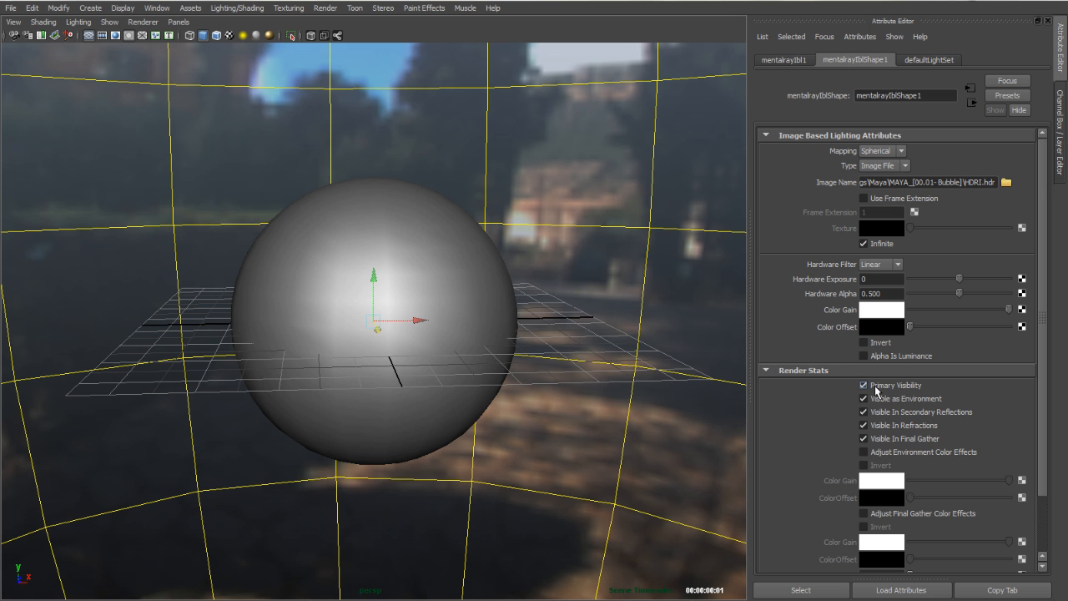
left_click(811, 370)
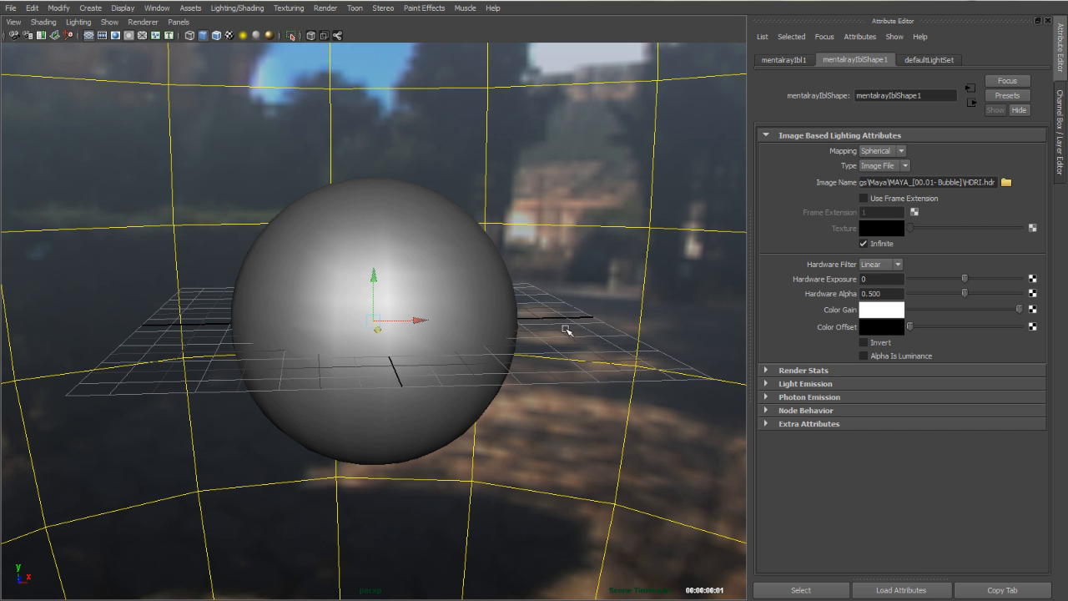
left_click(617, 336)
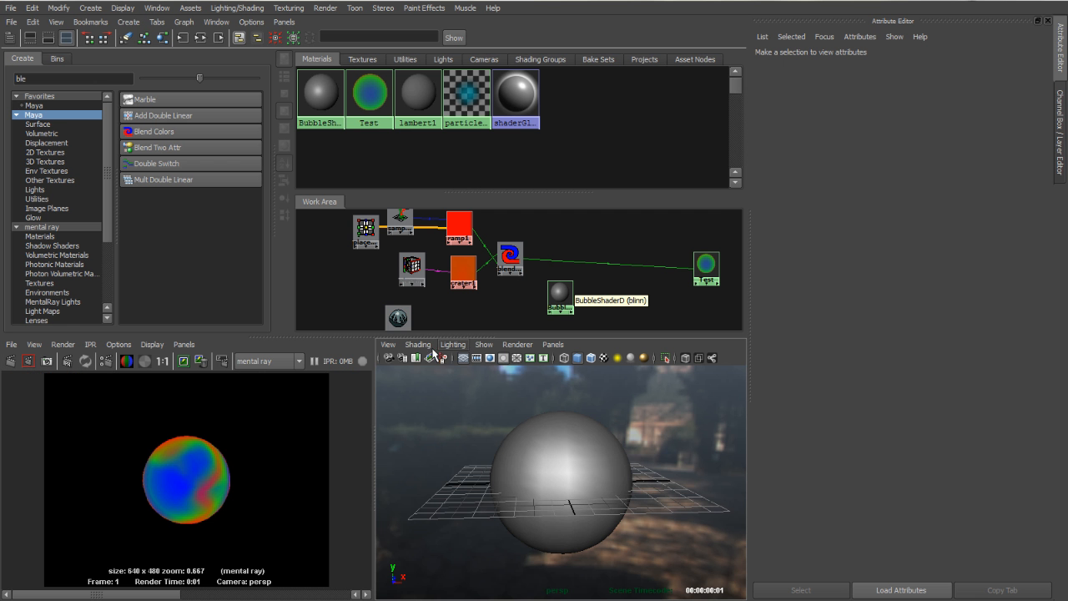
Render the sphere with the HDRI environment and check the render's alpha channel before returning to its colour channels.
left_click(28, 362)
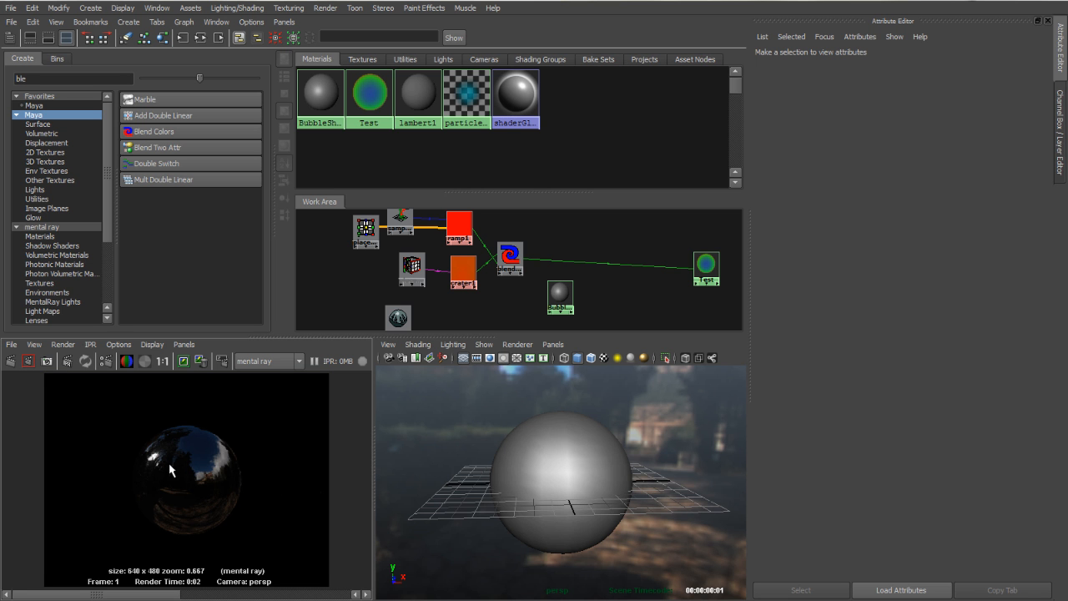
left_click(575, 487)
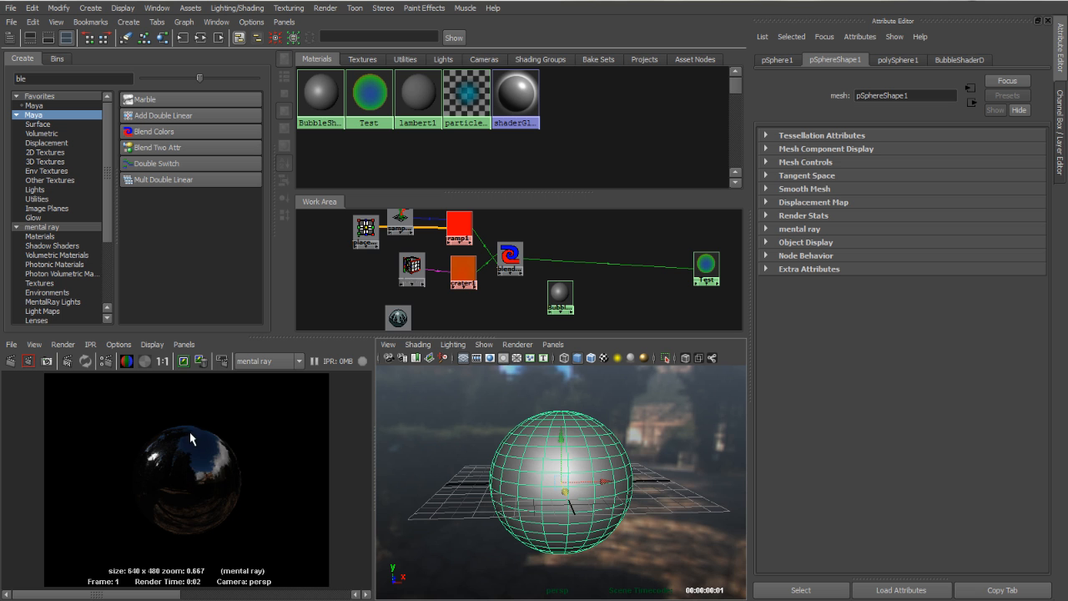
left_click(145, 361)
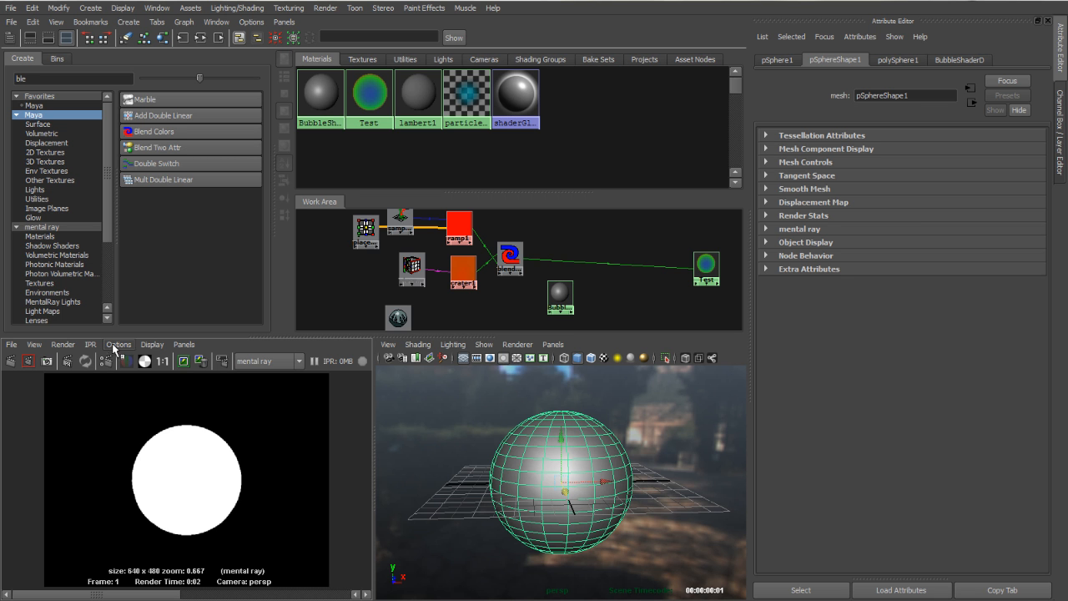
left_click(126, 360)
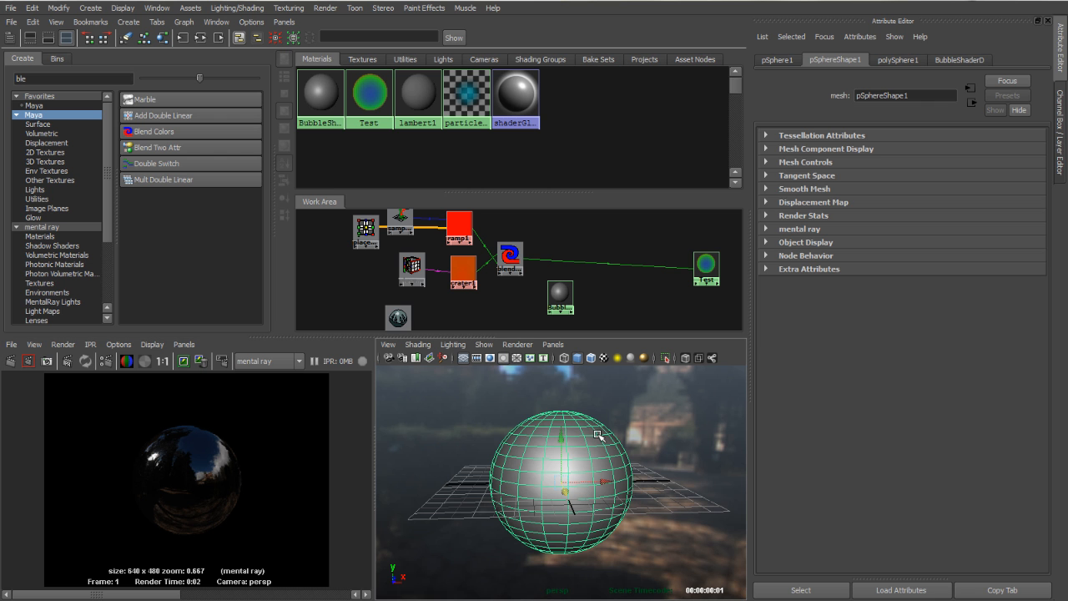
Set the BubbleShaderD Blinn's Transparency to full white, render the sphere and examine its reflections enlarged.
left_click(957, 61)
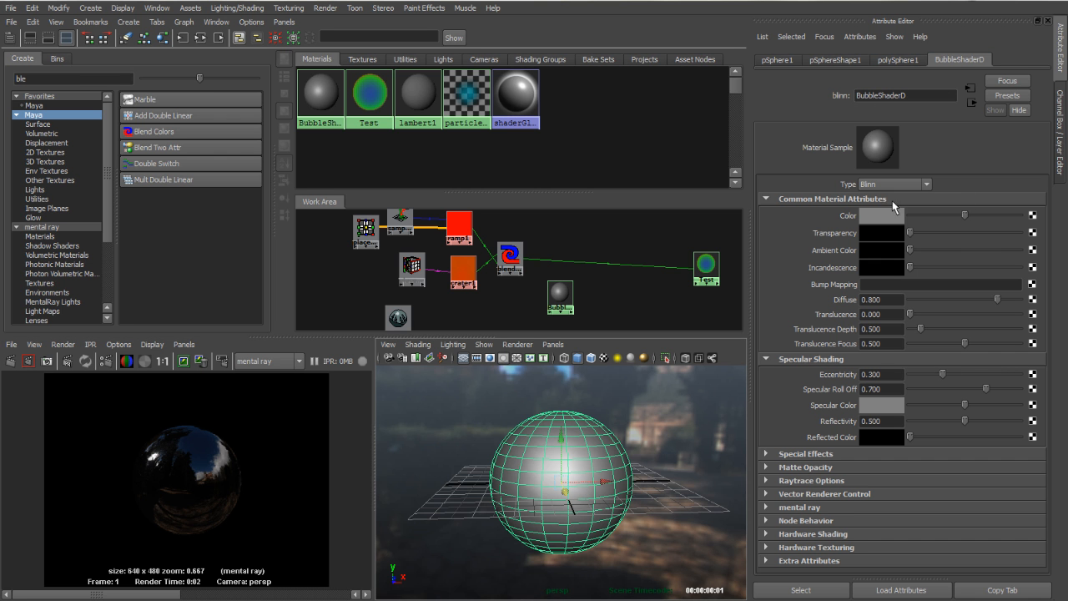
left_click_drag(910, 233, 1019, 233)
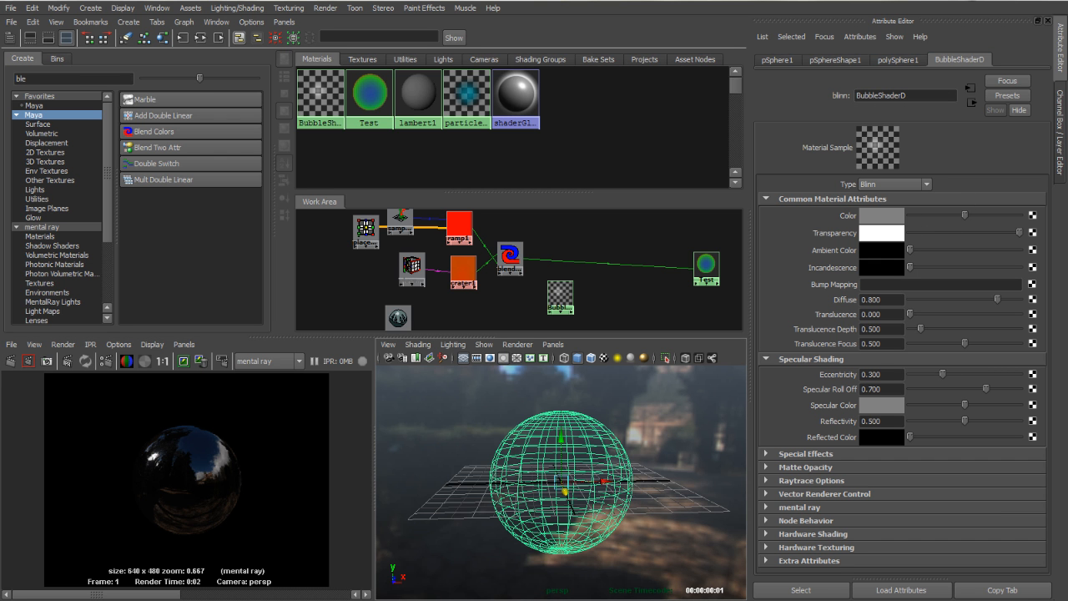
left_click(10, 362)
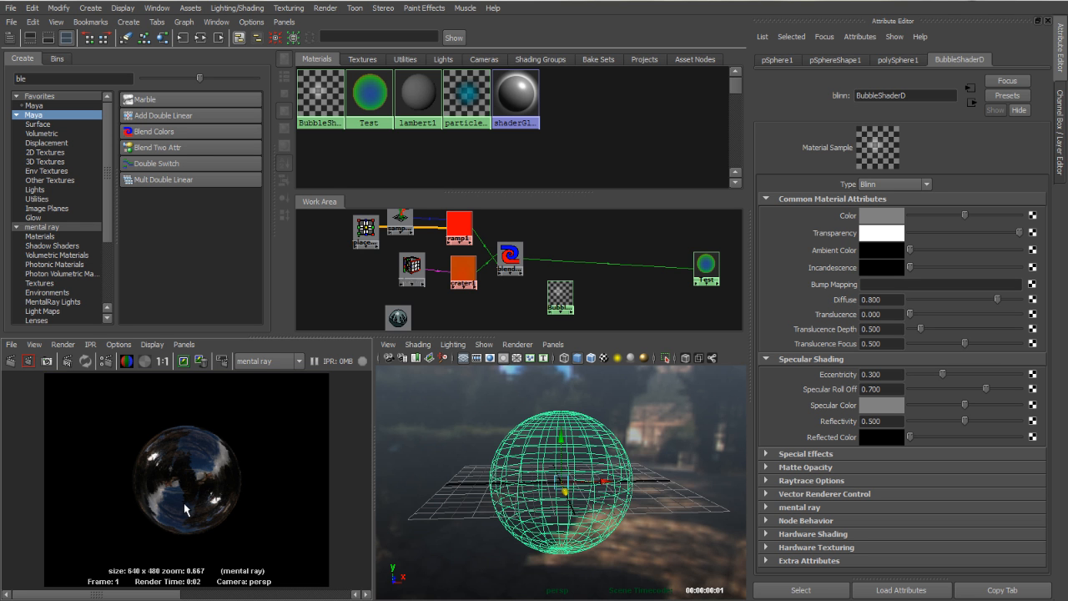
scroll(233, 467, "up", 2)
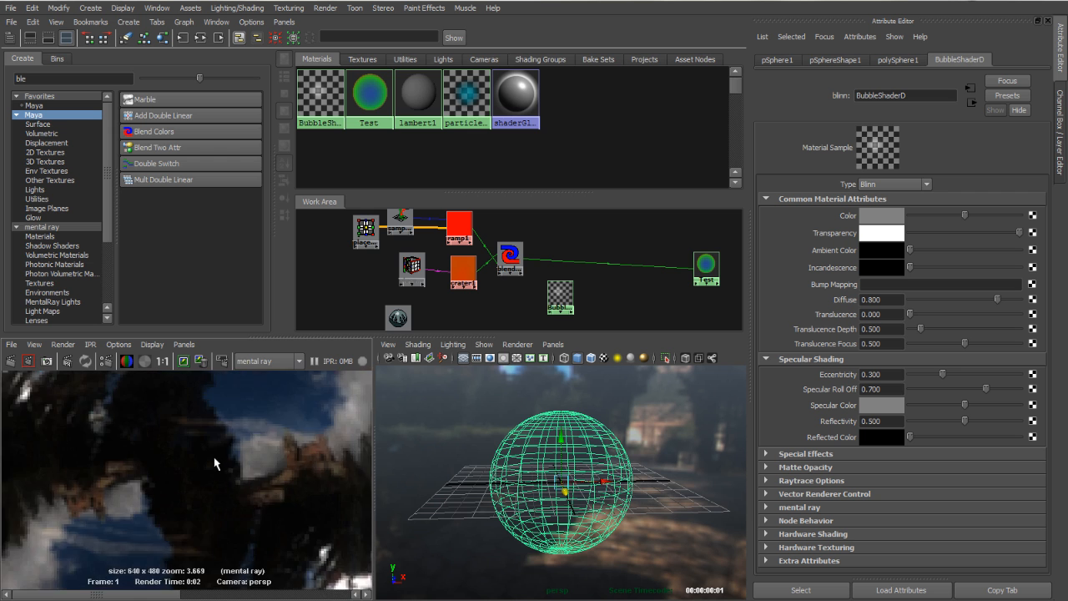
key("space")
scroll(414, 297, "up", 4)
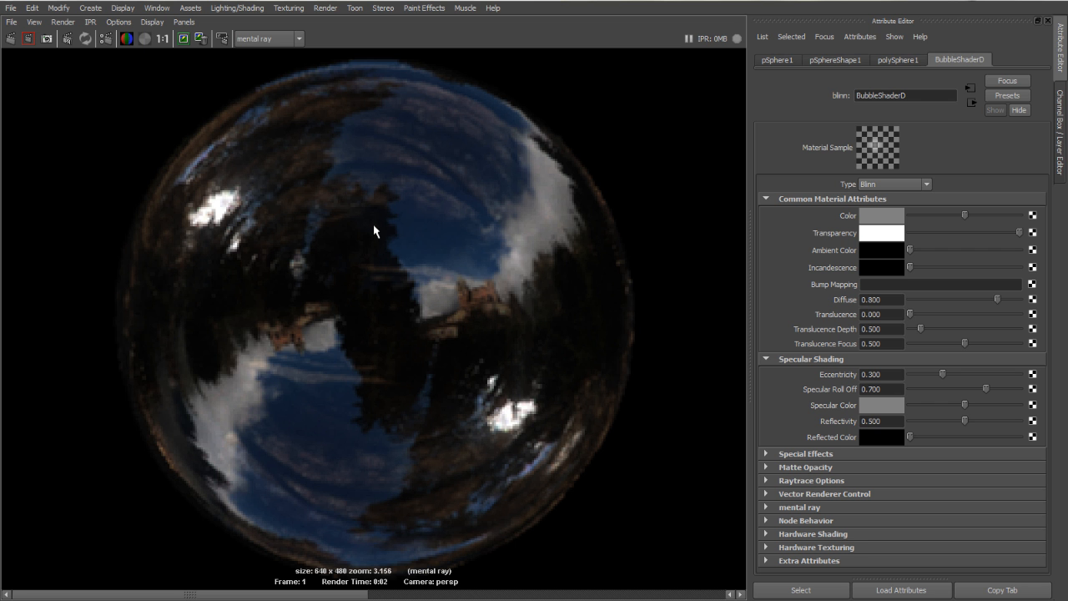
key("space")
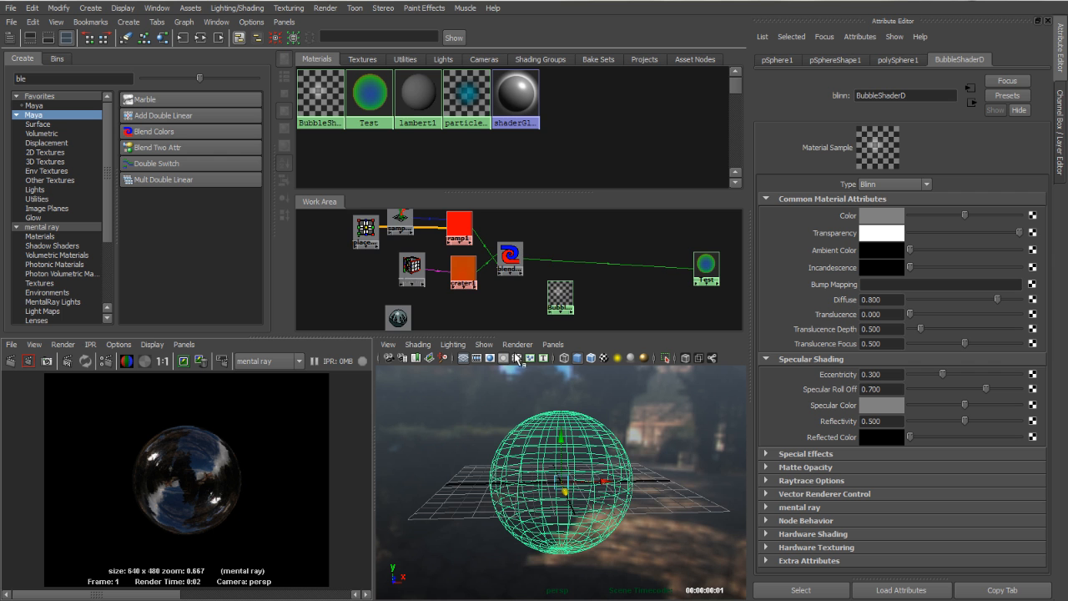
Connect blendColors1 to BubbleShaderD's Specular Color, render the sphere and inspect the coloured reflections up close.
scroll(523, 246, "up", 3)
scroll(513, 247, "up", 2)
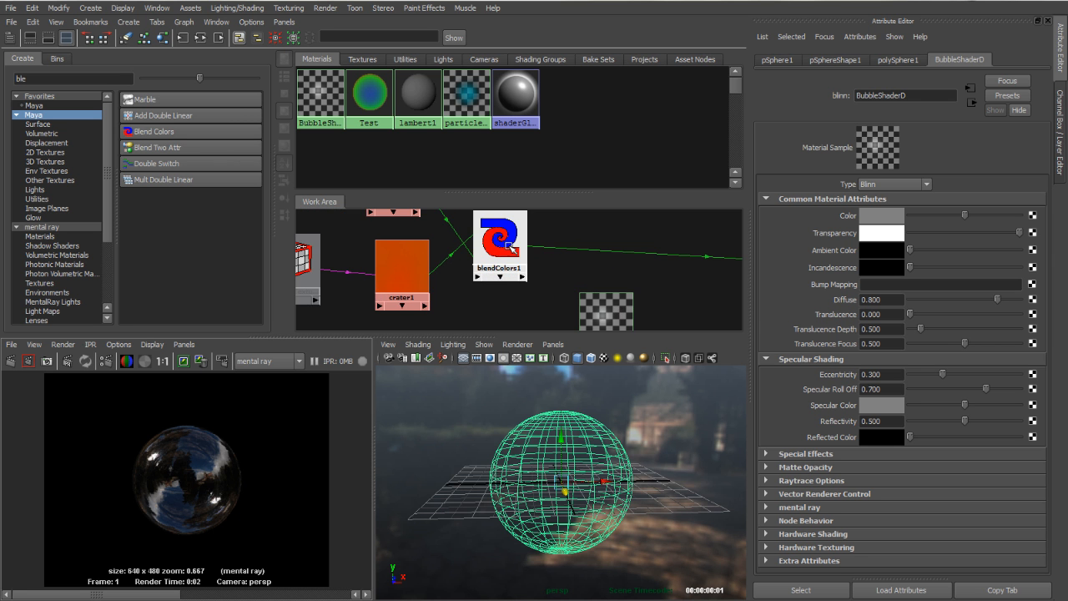
scroll(503, 250, "down", 2)
scroll(565, 315, "down", 2)
middle_click_drag(487, 300, 400, 292, "alt")
middle_click_drag(423, 249, 829, 403)
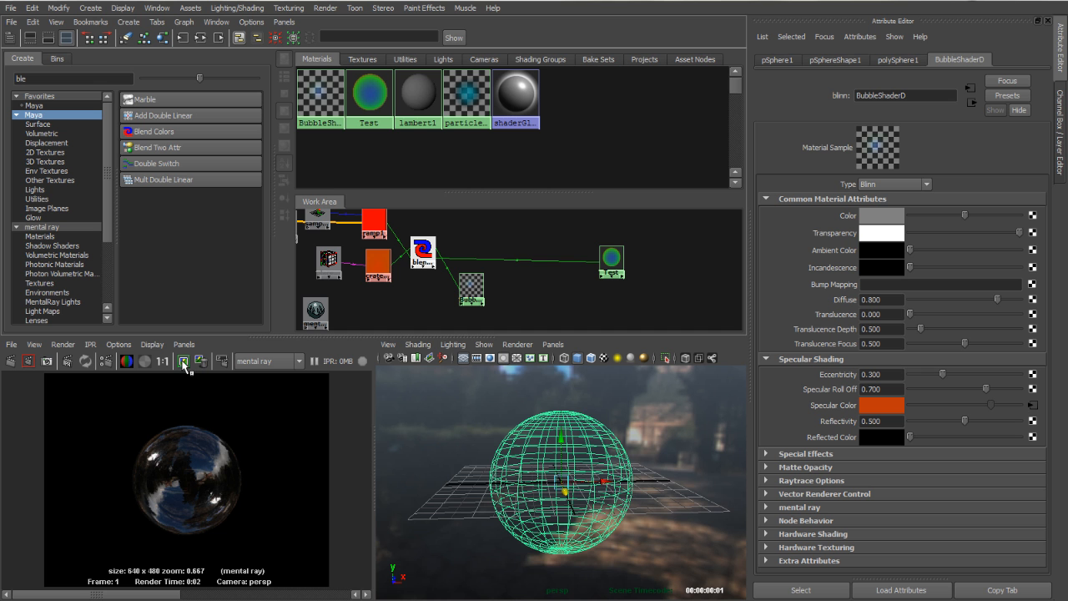
left_click(10, 361)
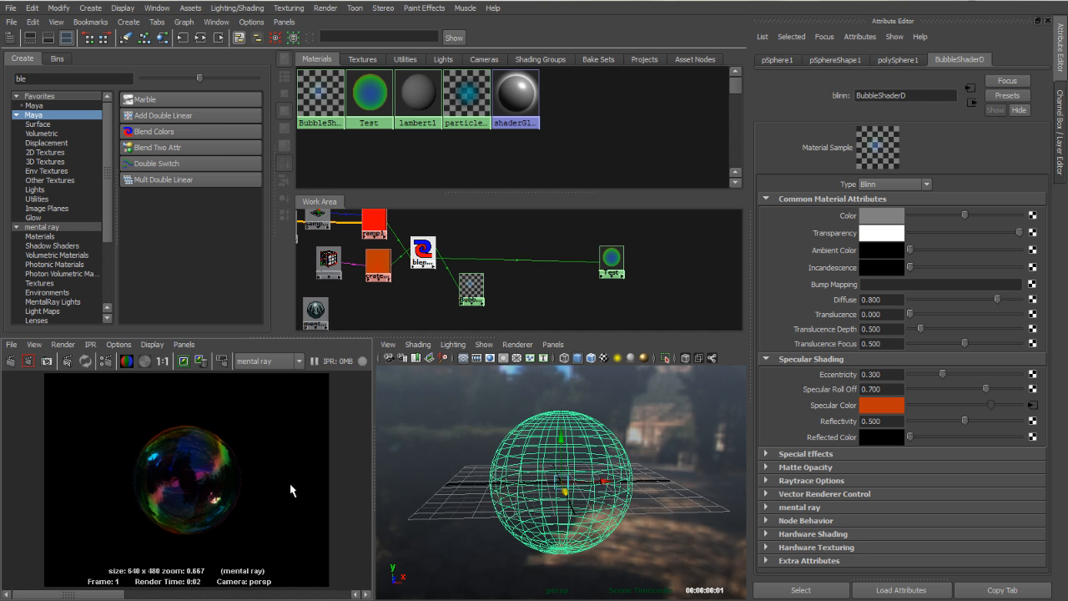
key("space")
scroll(420, 312, "up", 6)
scroll(321, 342, "up", 1)
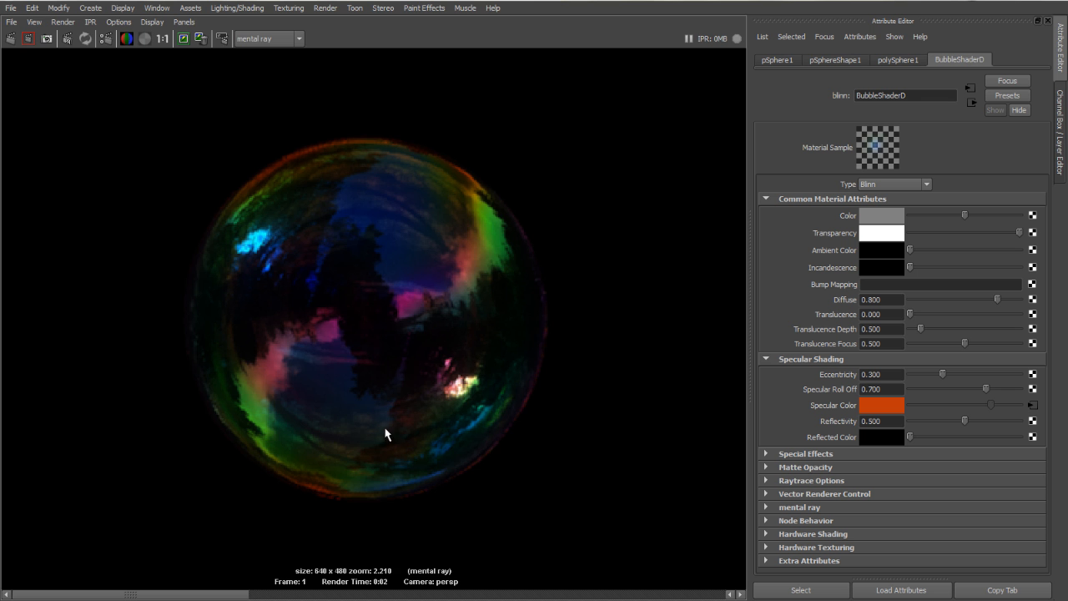
key("space")
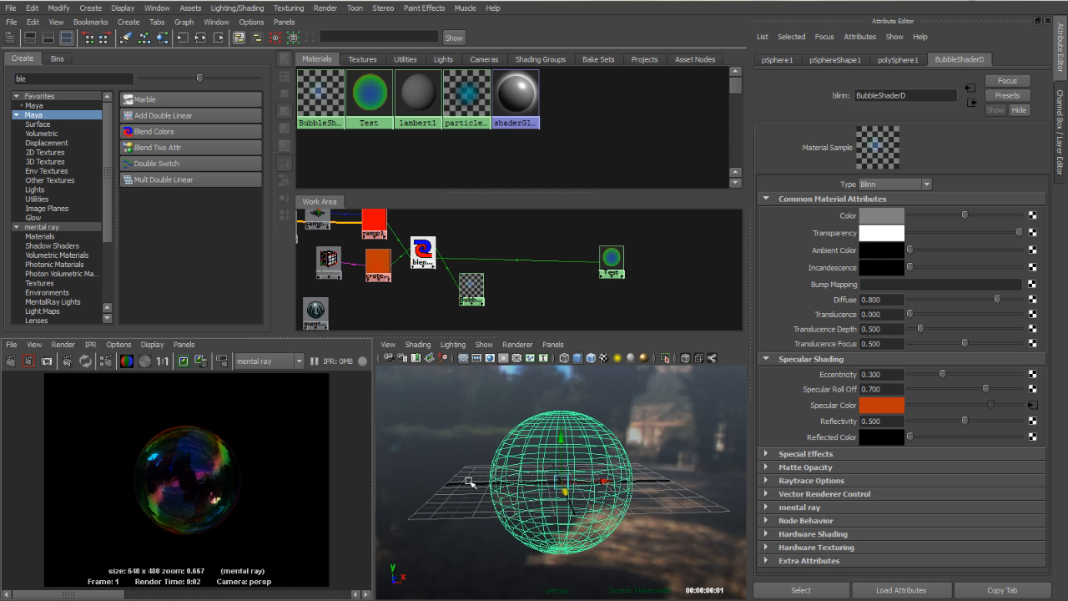
Move the BubbleShaderD material slightly right in the node graph and enlarge the rendered bubble.
left_click(507, 292)
left_click(507, 288)
right_click_drag(536, 282, 384, 270, "alt")
middle_click_drag(384, 270, 403, 275, "alt")
right_click_drag(403, 275, 501, 267, "alt")
middle_click_drag(471, 275, 487, 274, "alt")
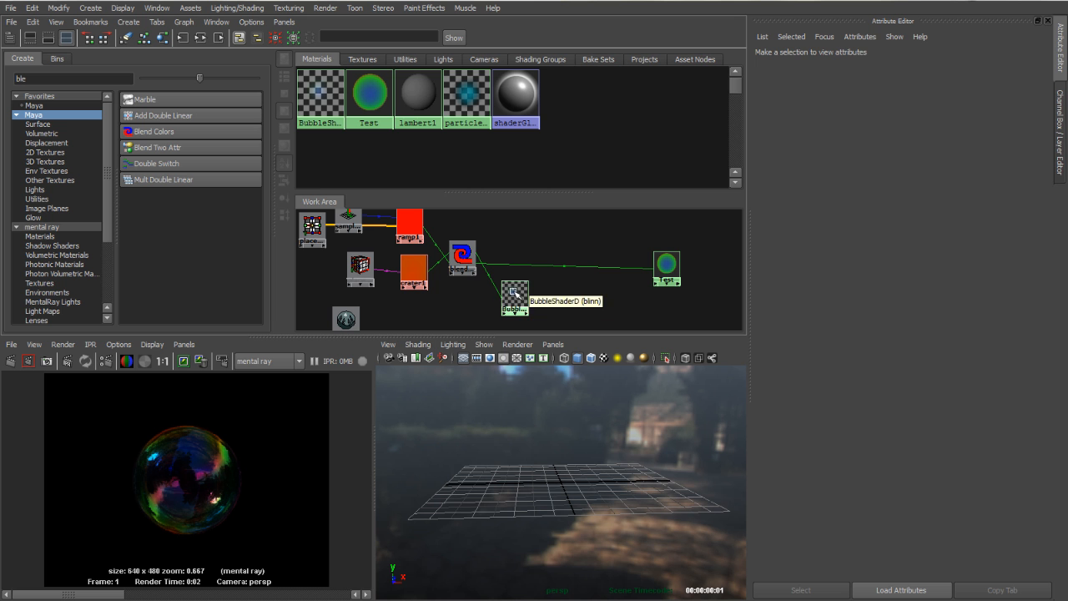
left_click_drag(513, 288, 530, 288)
scroll(292, 504, "up", 3)
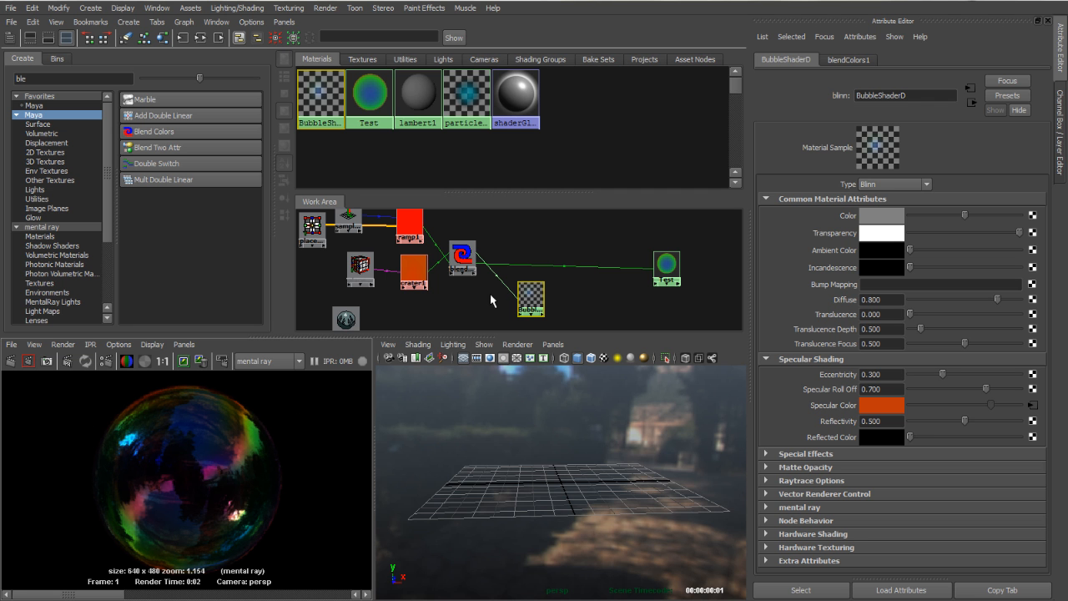
Create a mental ray mib_twosided node and place it above BubbleShaderD, right of blendColors1, in the node graph.
left_click(498, 317)
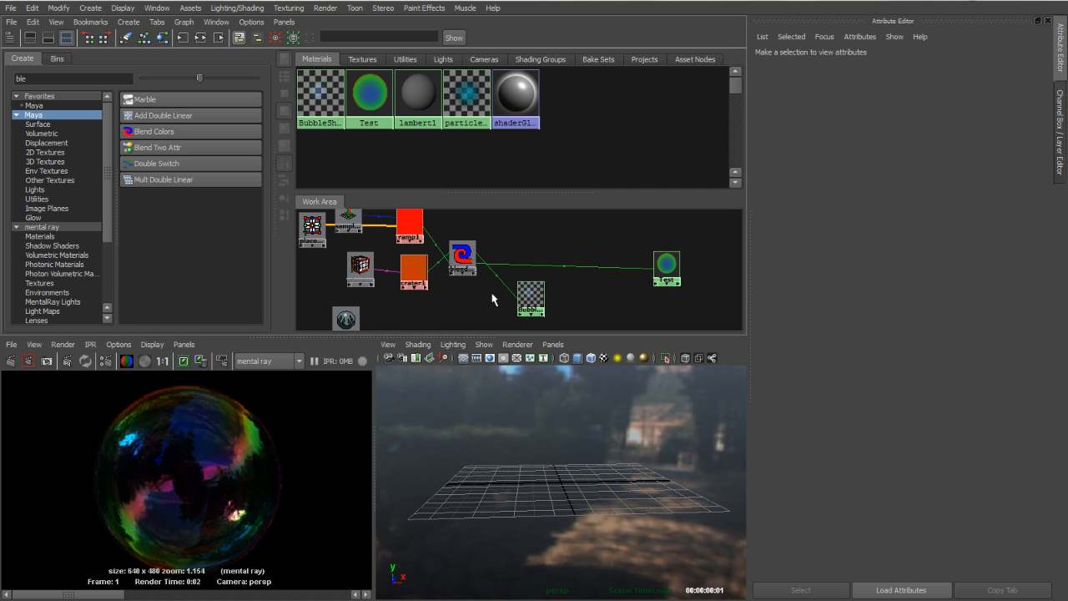
scroll(493, 298, "down", 1)
double_click(28, 78)
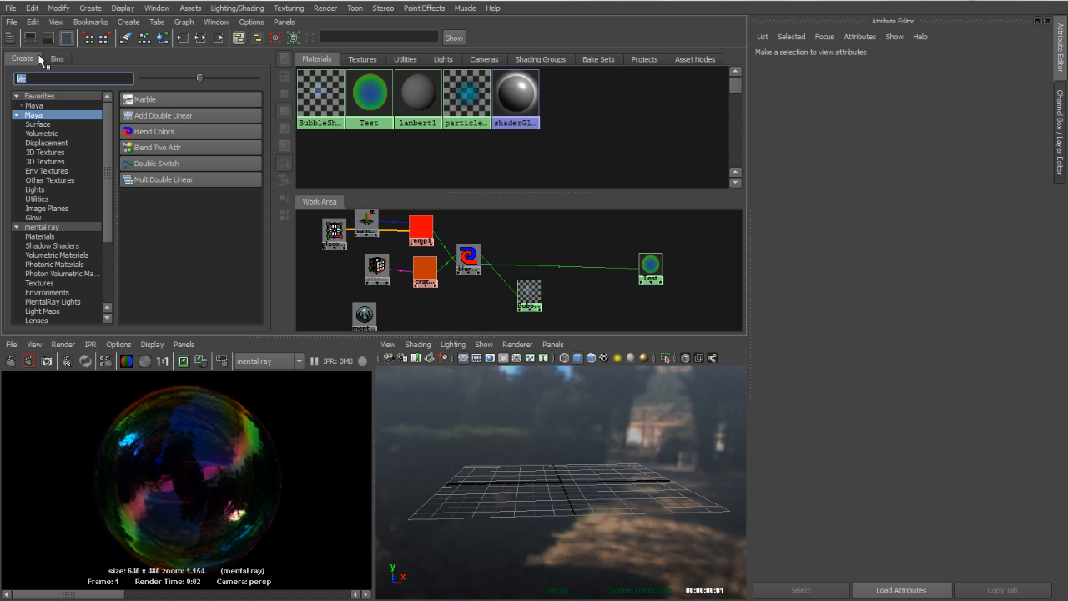
type("side")
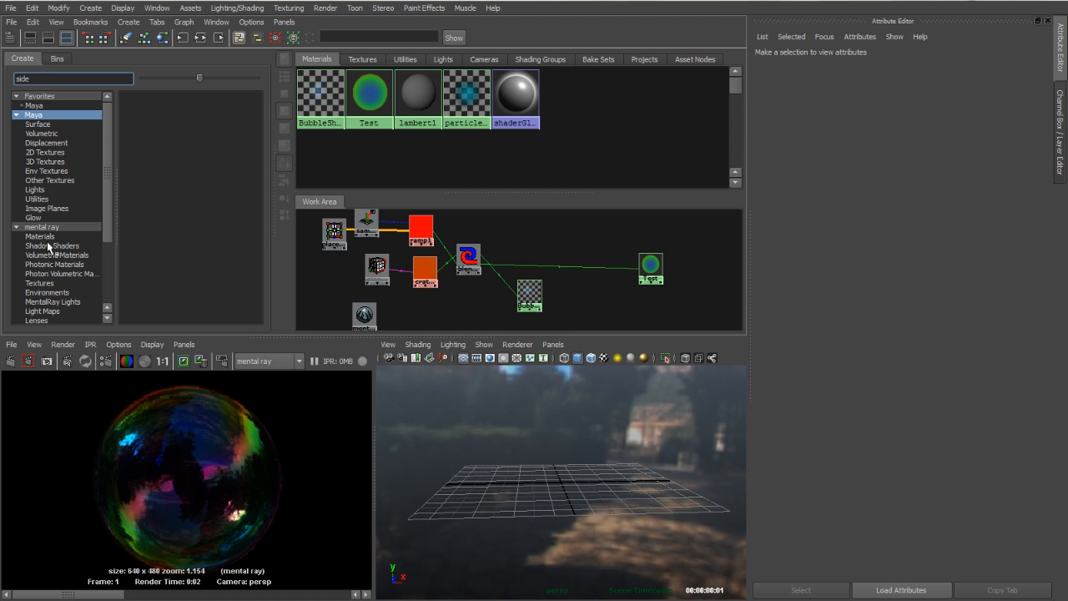
left_click(48, 227)
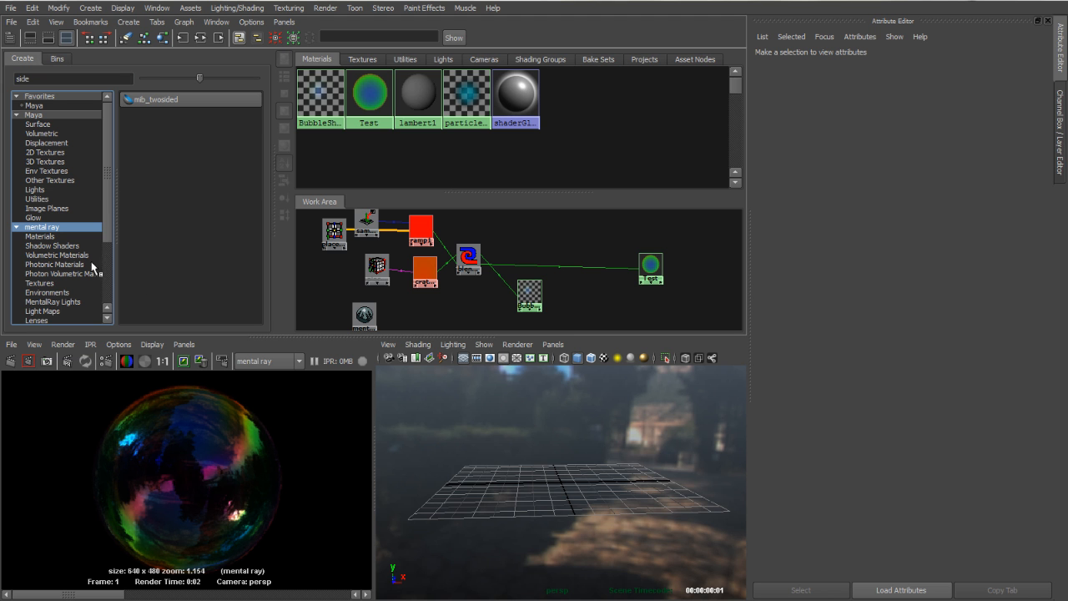
left_click(153, 99)
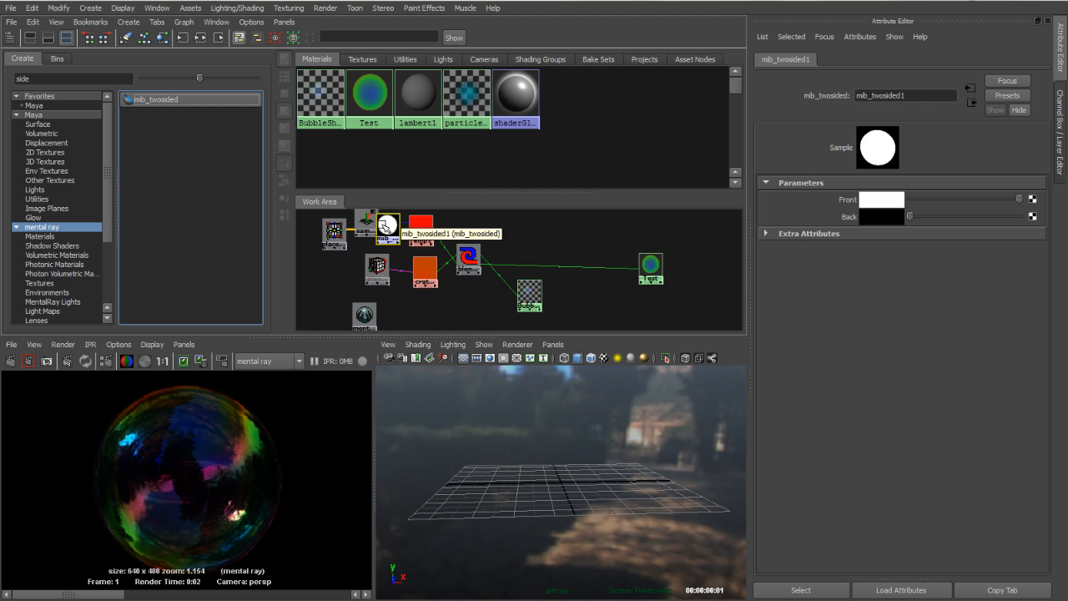
left_click_drag(387, 227, 525, 237)
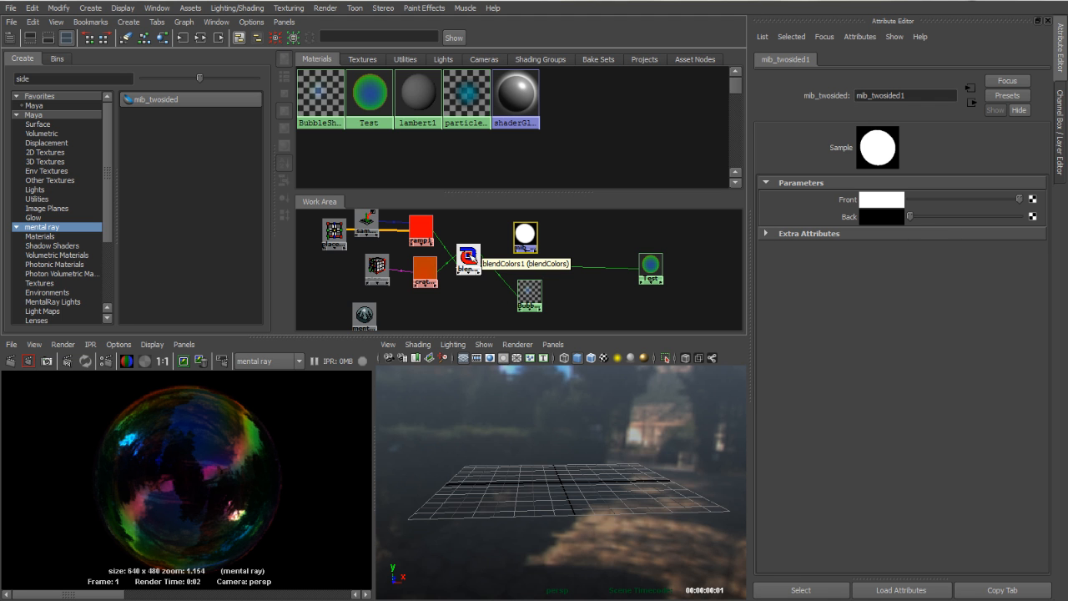
Connect blendColors1 to the Front color of mib_twosided1.
middle_click_drag(470, 255, 831, 204)
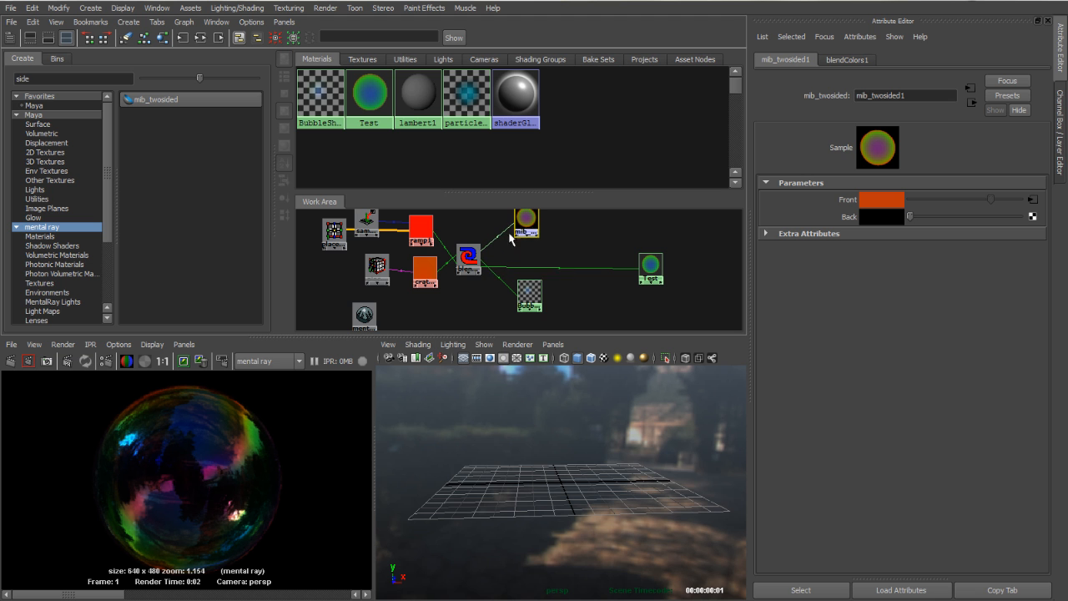
left_click(468, 255)
left_click(526, 221)
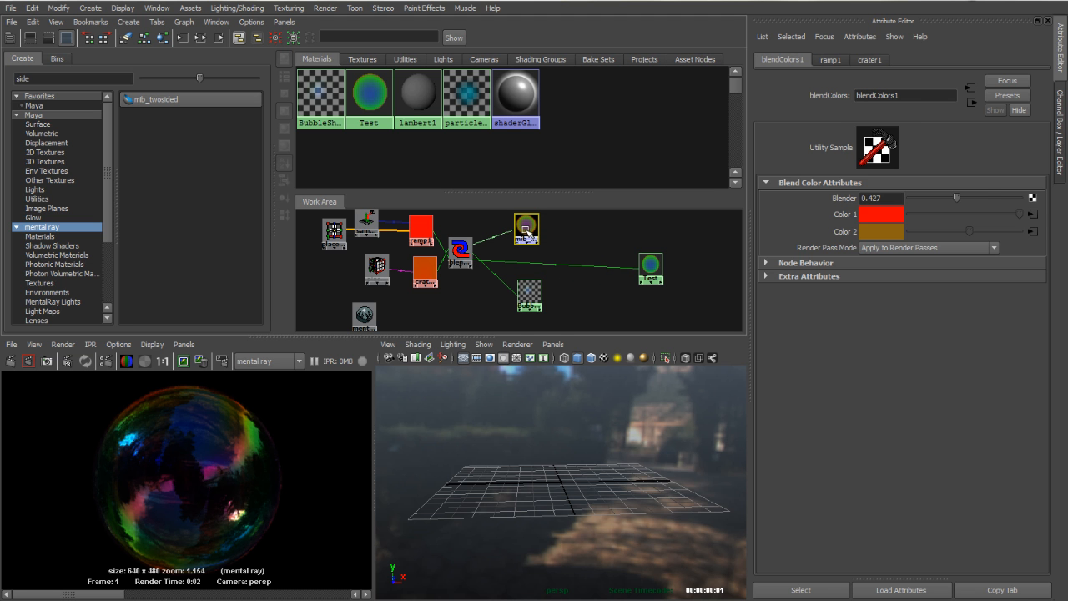
Create a Maya Remap Hsv utility beside mib_twosided1 and feed blendColors1 into its Color input.
left_click(33, 114)
double_click(23, 78)
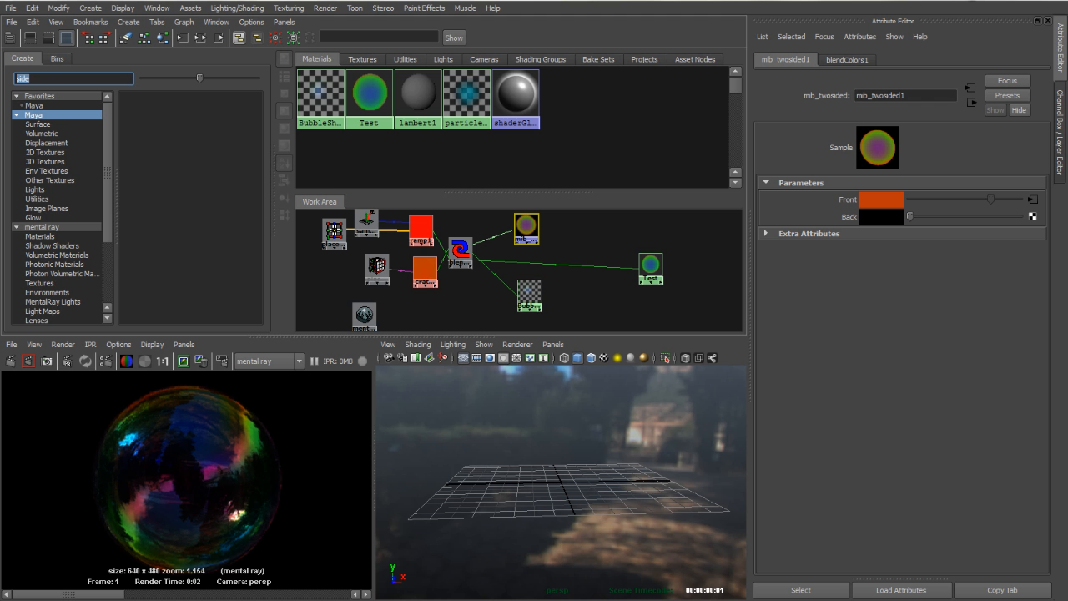
type("rem")
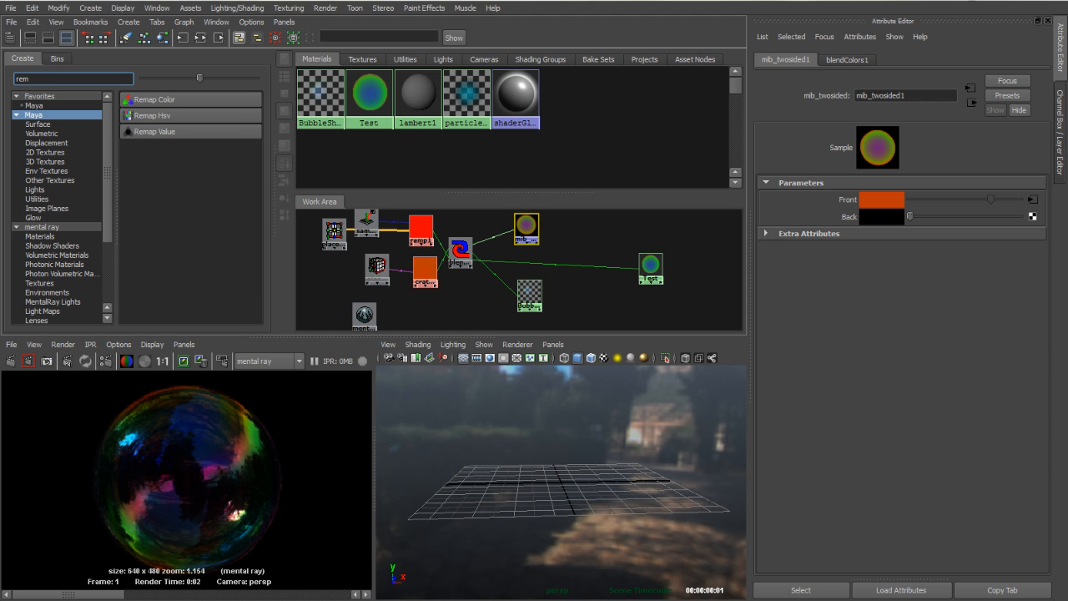
left_click(135, 116)
left_click_drag(384, 255, 558, 224)
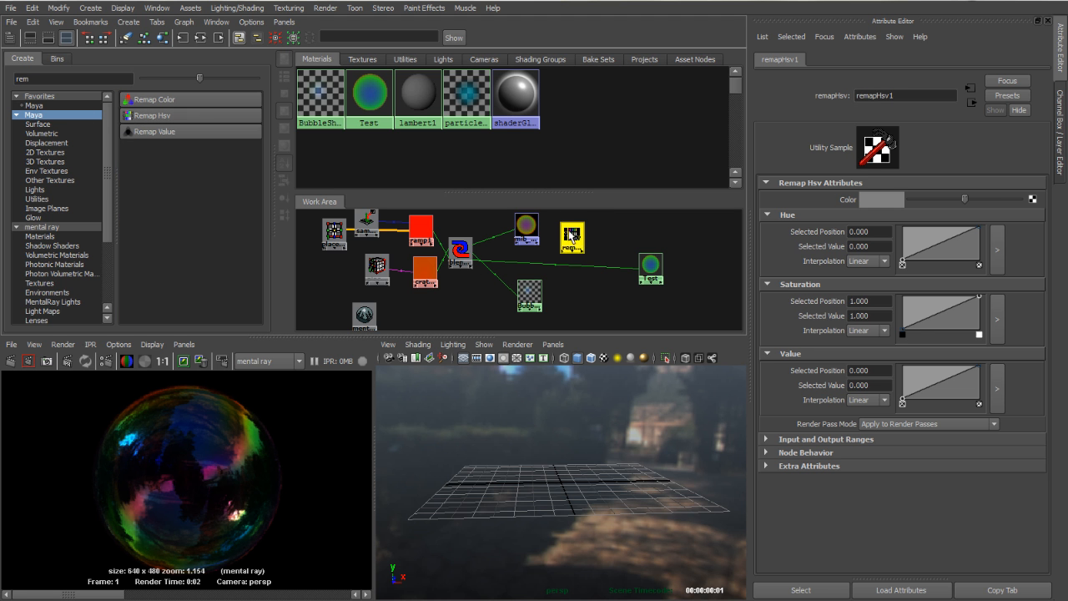
middle_click_drag(461, 250, 573, 237)
Rearrange the node graph so remapHsv1 sits close to blendColors1 and mib_twosided1 lies to its right.
left_click_drag(574, 242, 579, 219)
left_click_drag(507, 248, 498, 225)
left_click(574, 238)
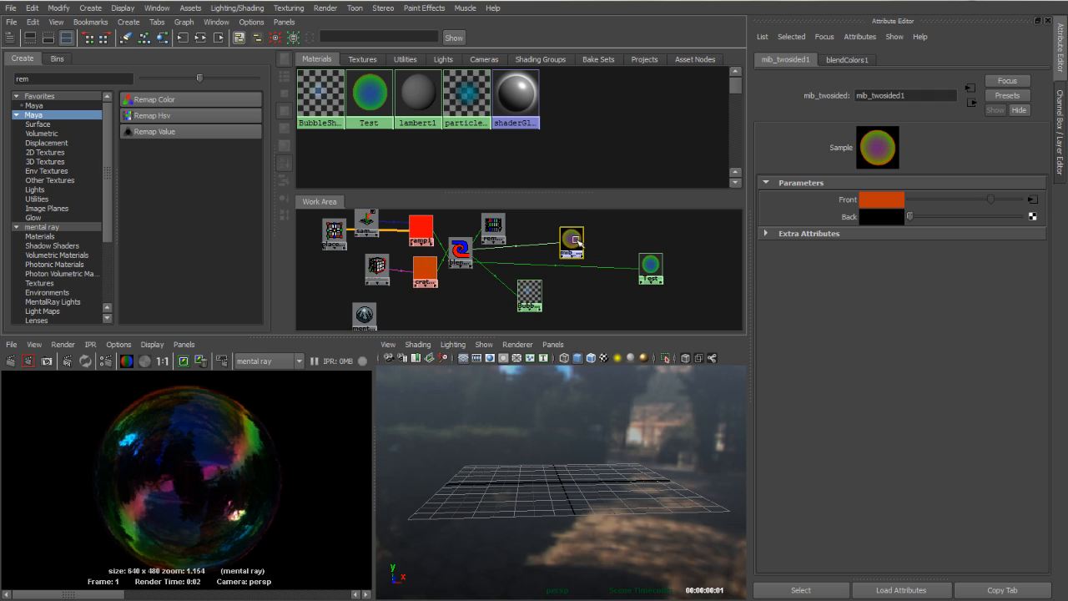
Maximize the Hypershade with only its work area shown and arrange remapHsv1 above mib_twosided1, right of blendColors1.
key("space")
scroll(447, 419, "up", 3)
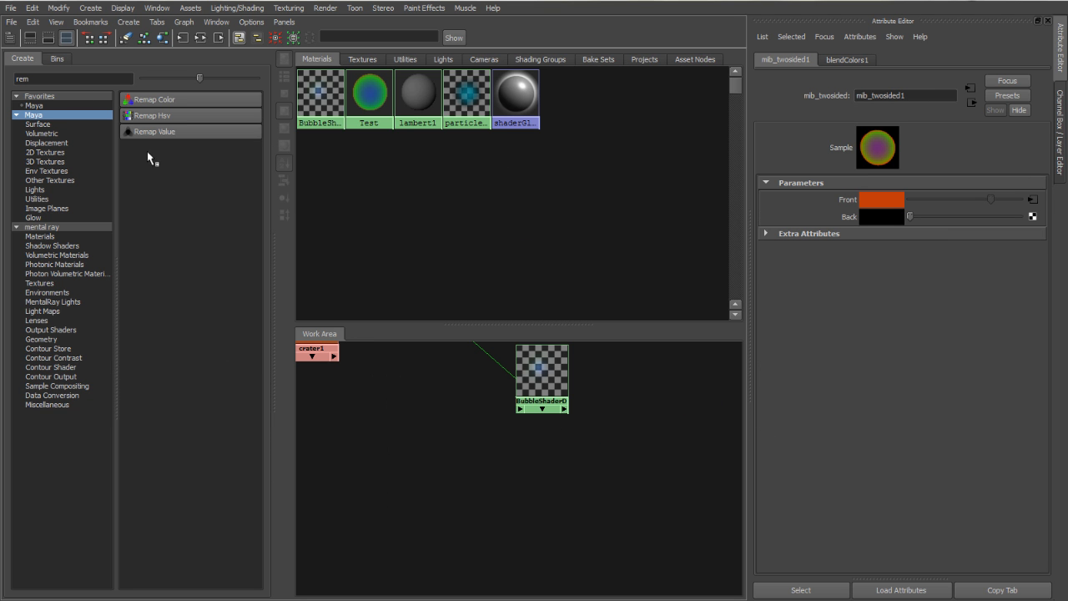
left_click(61, 57)
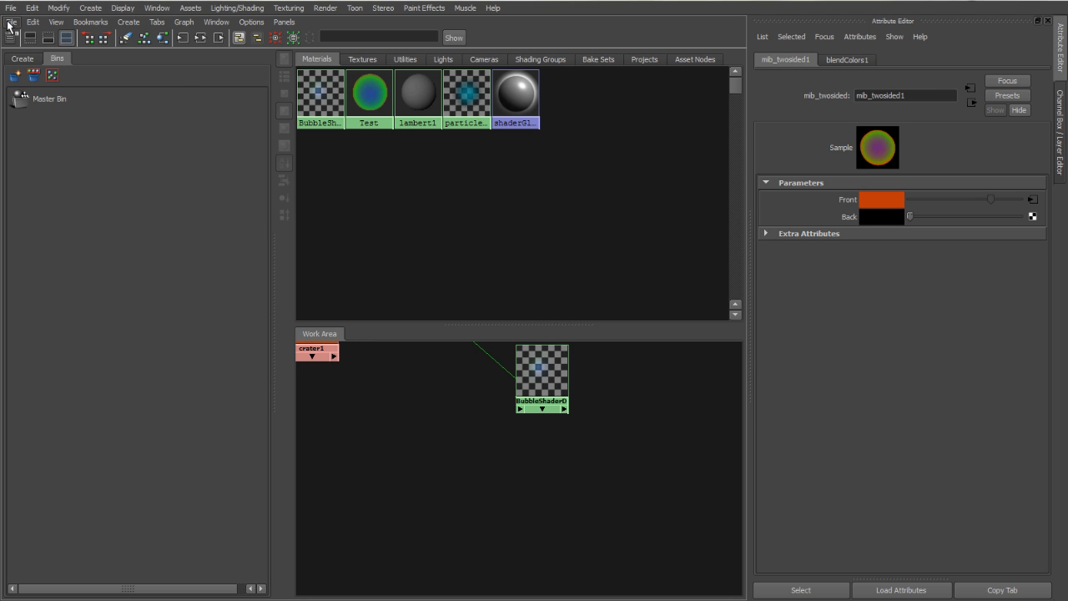
left_click(49, 36)
left_click(11, 37)
scroll(350, 288, "down", 2)
middle_click_drag(338, 262, 478, 430, "alt")
scroll(529, 348, "up", 1)
left_click_drag(378, 210, 401, 147)
left_click_drag(504, 240, 422, 235)
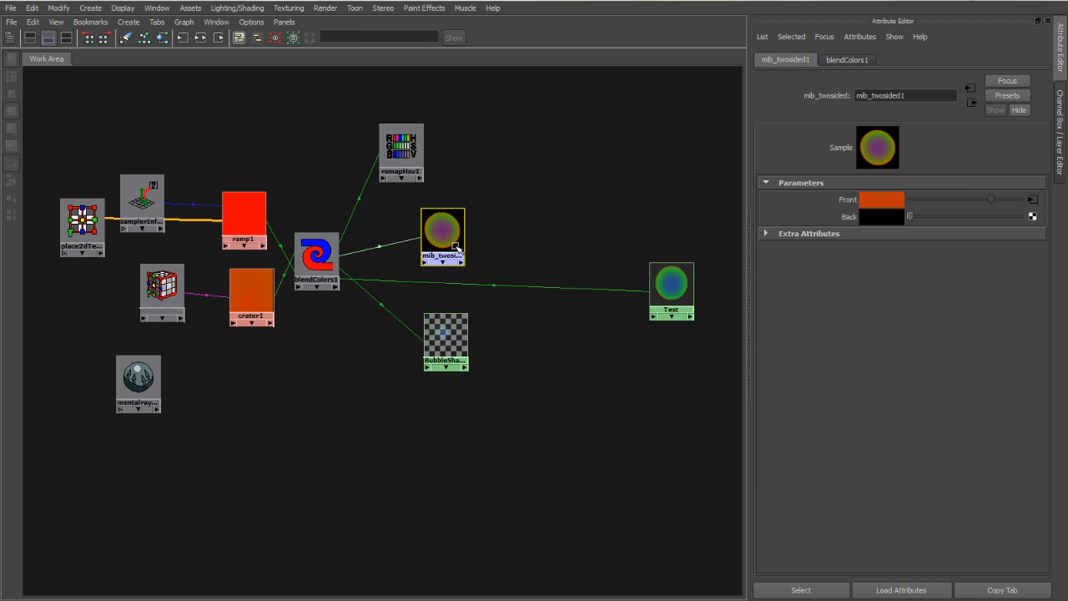
Connect remapHsv1 to the Back color of mib_twosided1, with blendColors1 and remapHsv1 shifted slightly in the graph.
left_click_drag(325, 264, 335, 266)
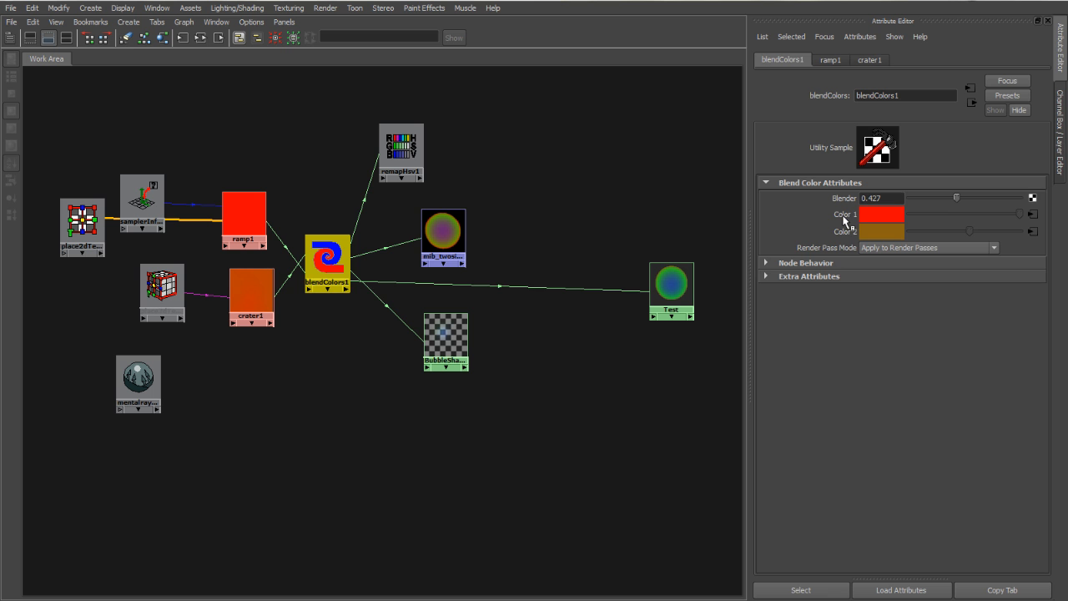
left_click(458, 234)
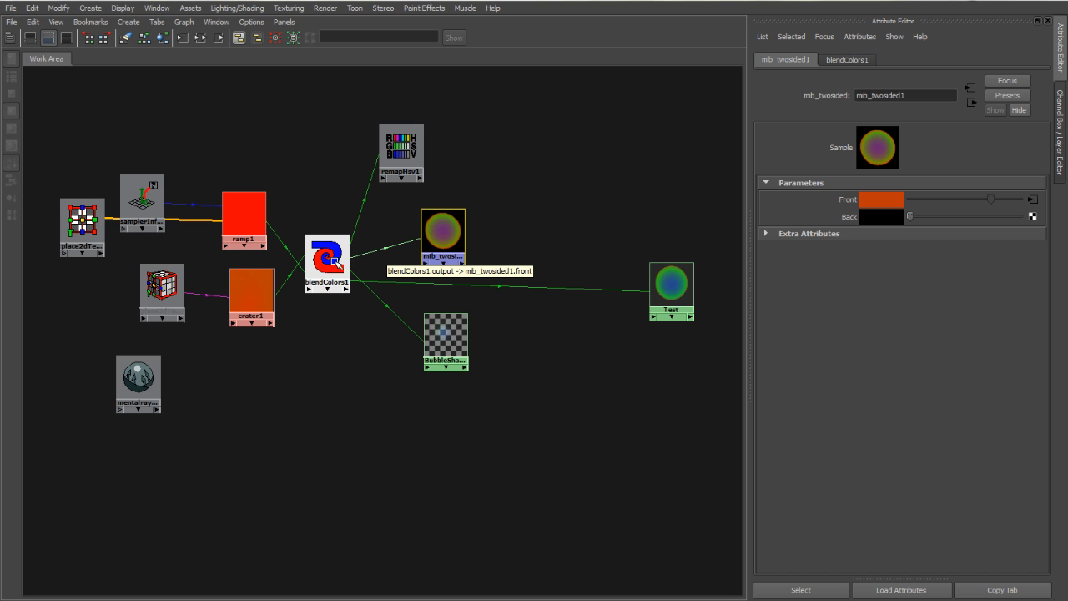
left_click_drag(405, 156, 388, 152)
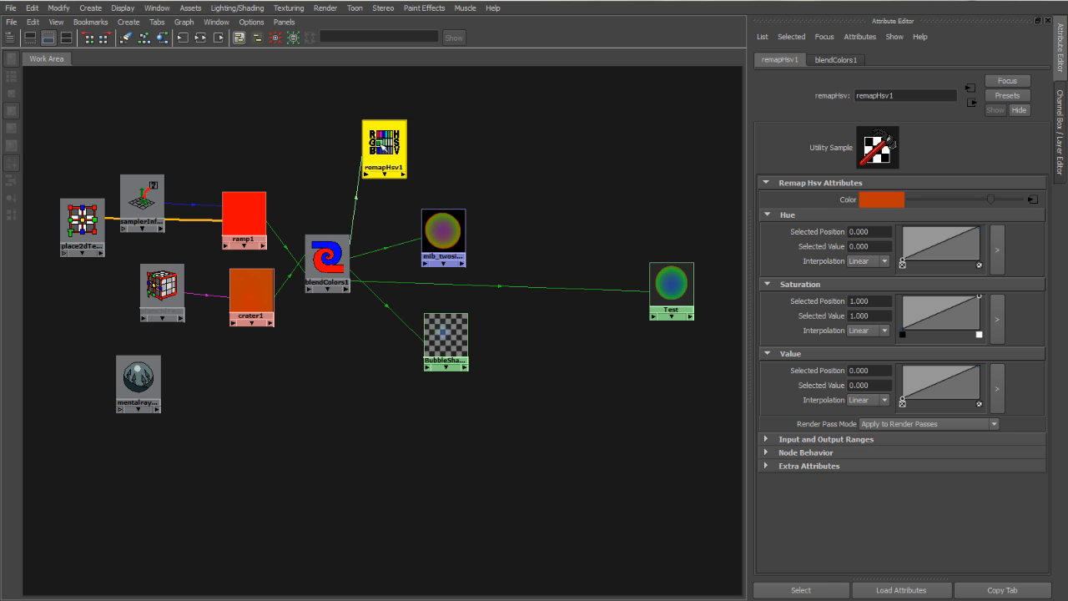
left_click(441, 242)
middle_click_drag(797, 191, 846, 215)
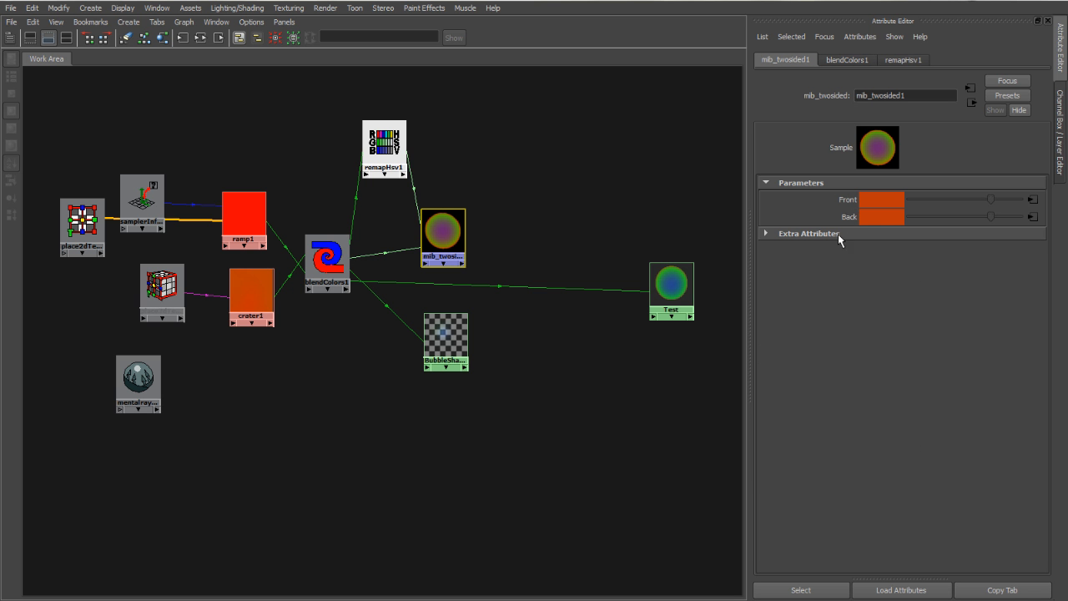
Set the end point of remapHsv1's Saturation curve to a value of 0.440.
left_click(372, 144)
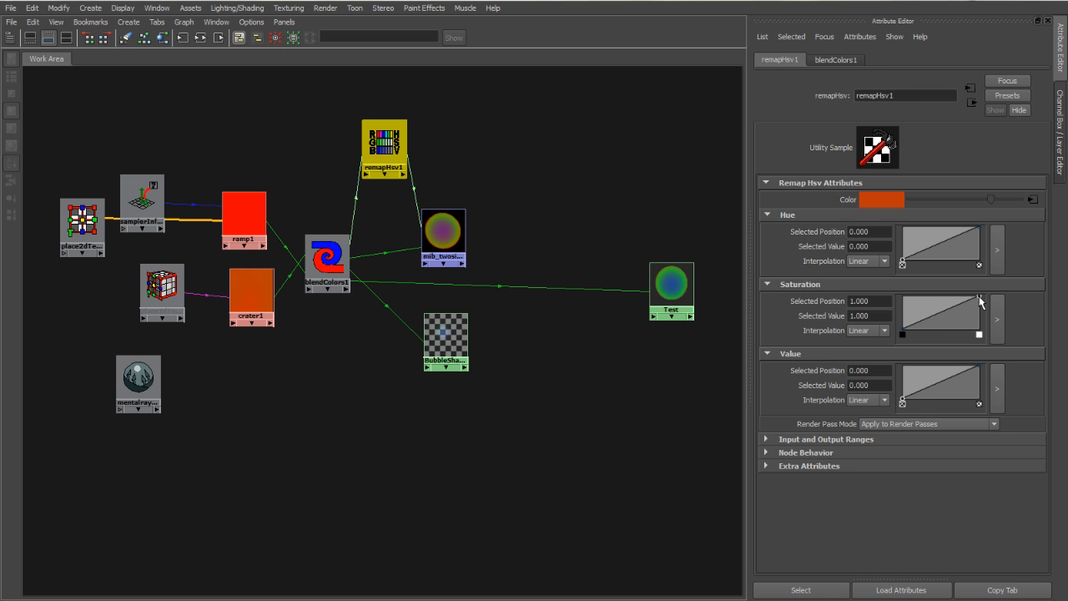
left_click_drag(980, 297, 985, 315)
left_click_drag(979, 365, 993, 283)
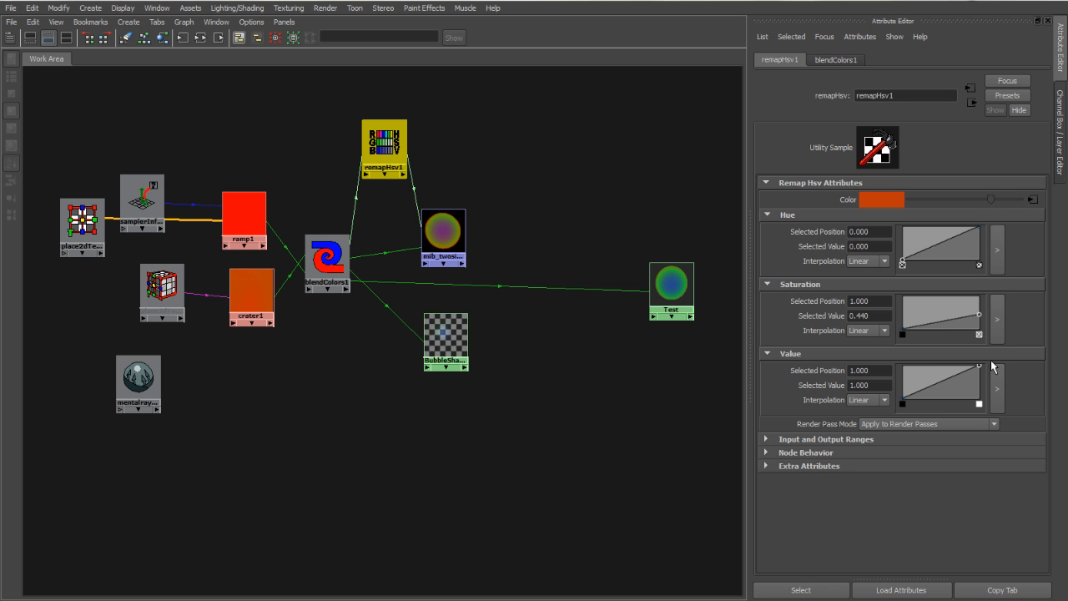
Return to the multi-pane layout and spread BubbleShaderD and mib_twosided1 further right in the framed node graph.
key("space")
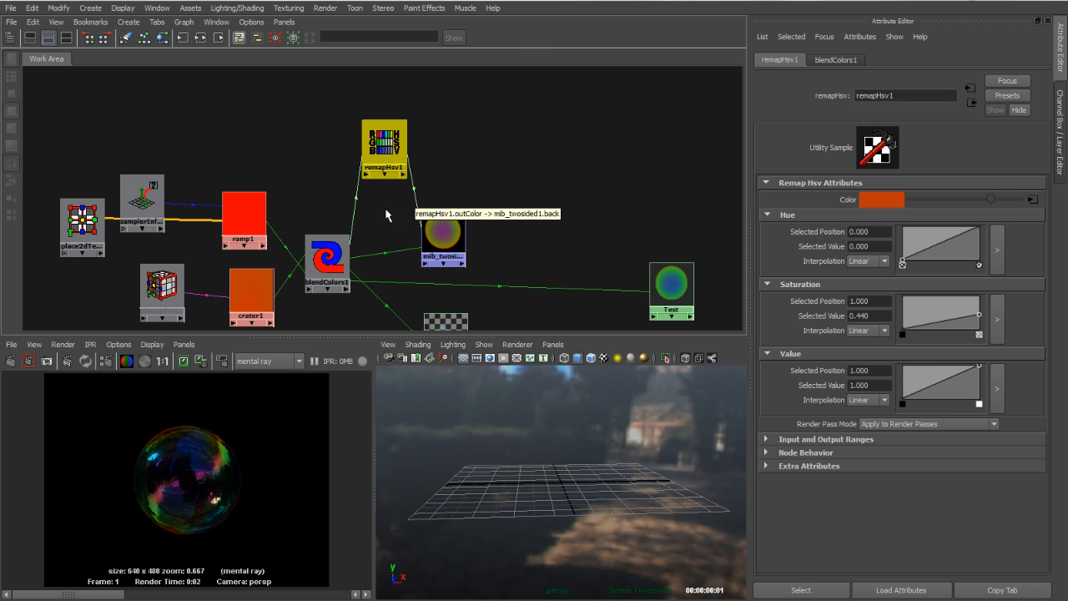
key("a")
left_click_drag(434, 171, 427, 155)
left_click_drag(441, 247, 514, 247)
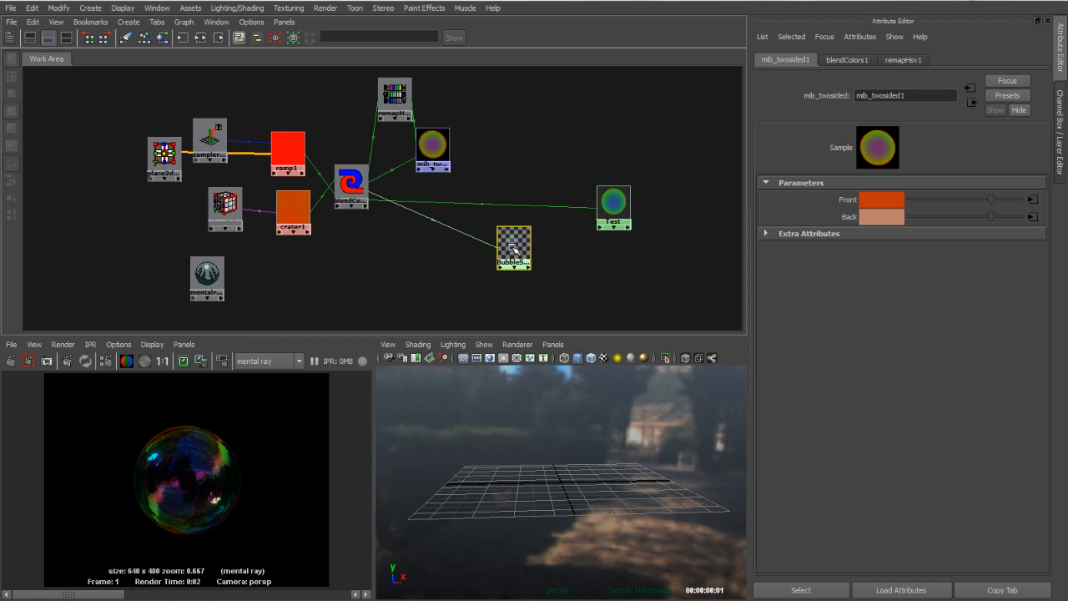
left_click_drag(427, 146, 454, 150)
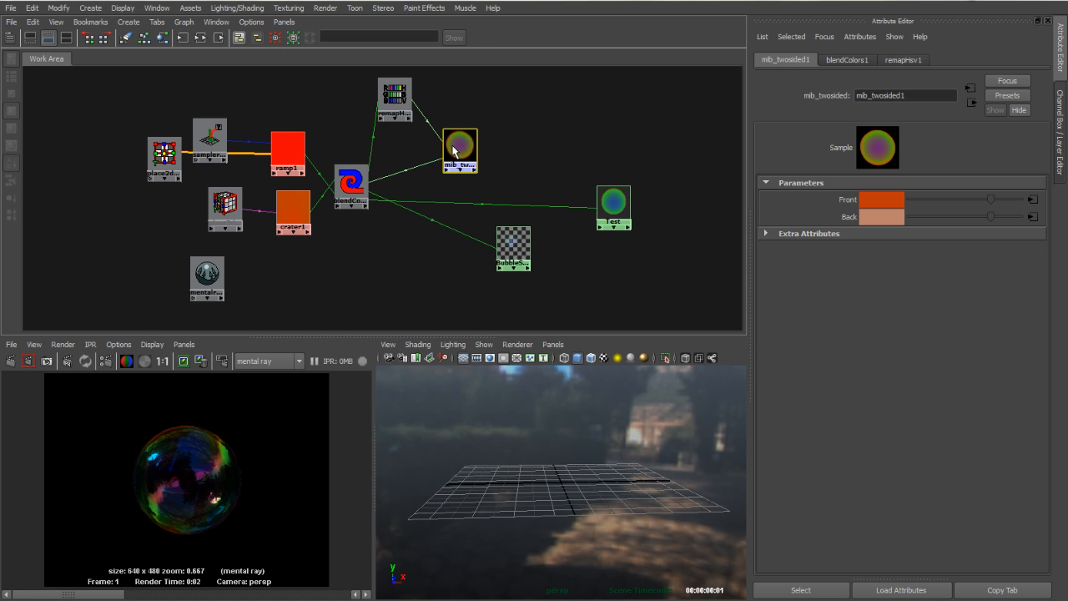
Connect mib_twosided1 to the Out Color of the Test surface shader, replacing its blendColors1 input.
middle_click_drag(454, 146, 608, 203)
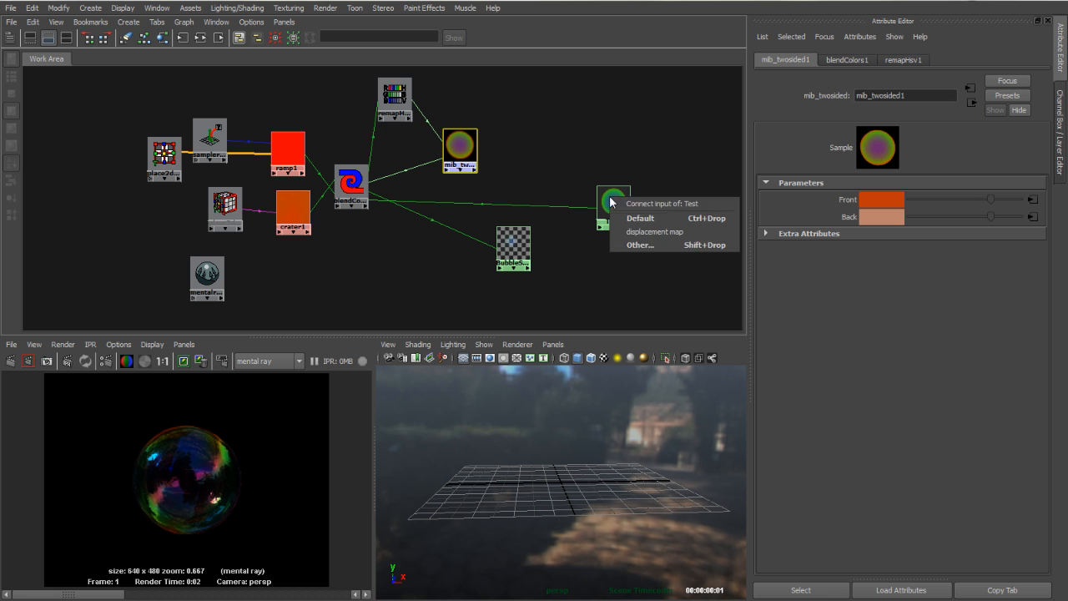
left_click(559, 193)
left_click(599, 209)
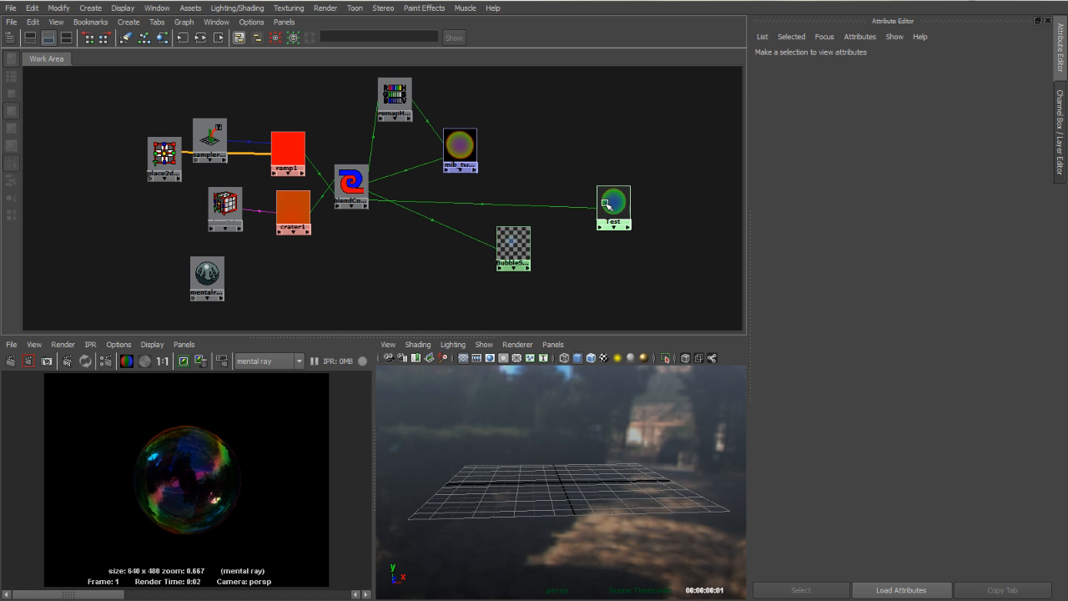
middle_click_drag(849, 220, 850, 222)
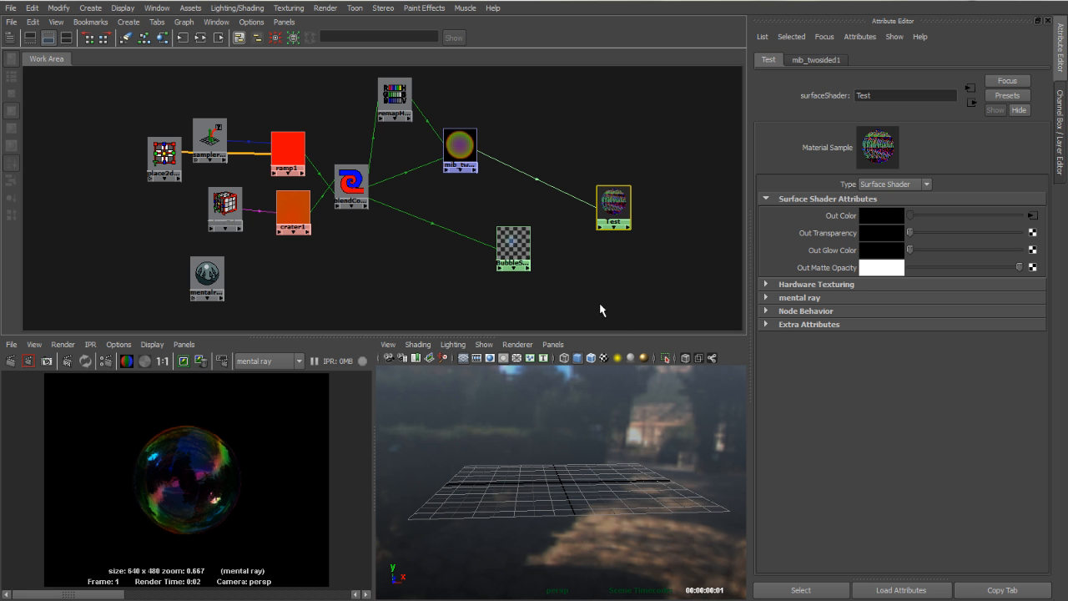
Assign the Test surface shader to the sphere and render it with mental ray.
left_click(577, 446)
middle_click_drag(622, 213, 590, 515)
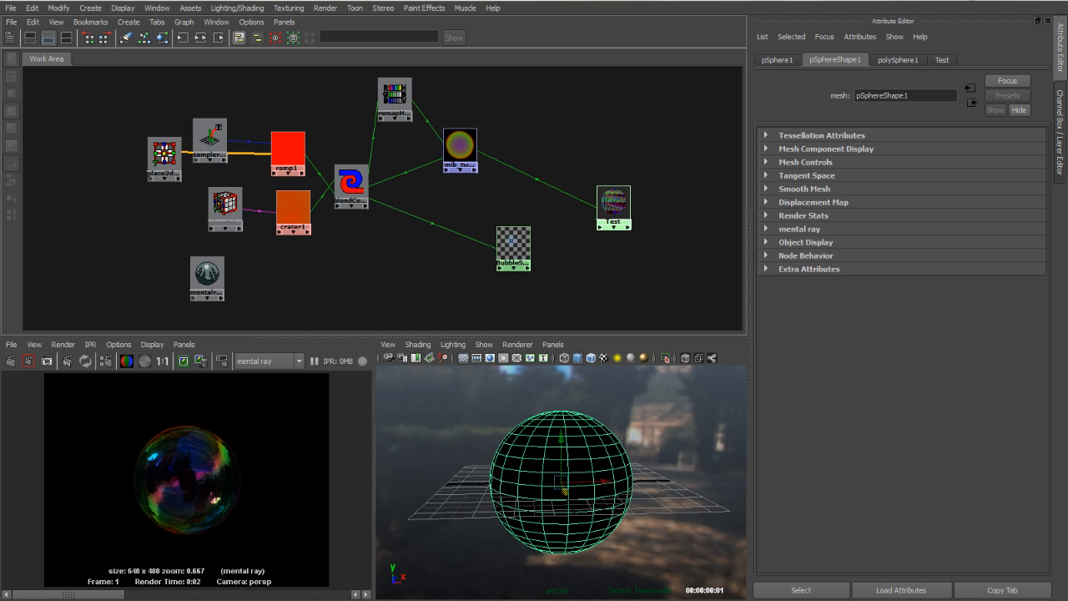
left_click(10, 361)
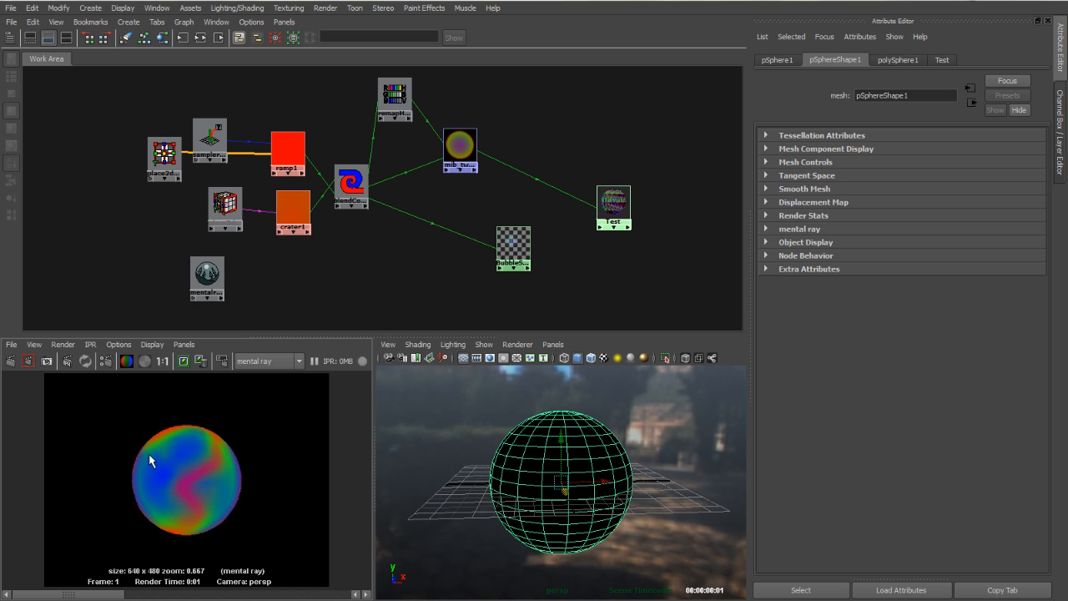
Reverse the normals of all the sphere's faces and render it again to test the Back color.
right_click_drag(583, 451, 591, 543)
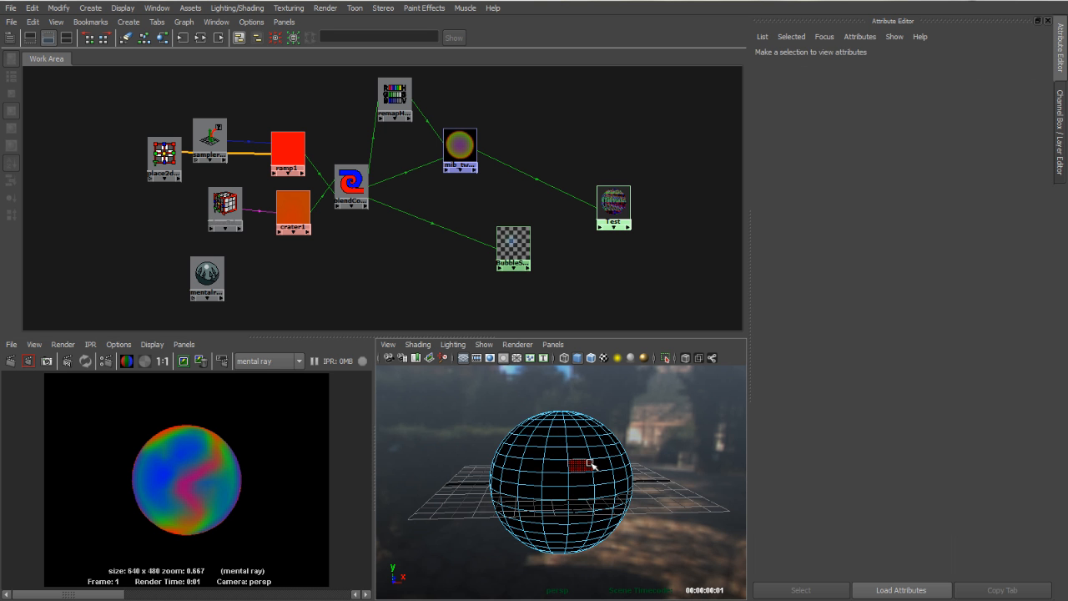
double_click(590, 463)
right_click_drag(572, 450, 685, 455, "shift")
left_click(664, 477)
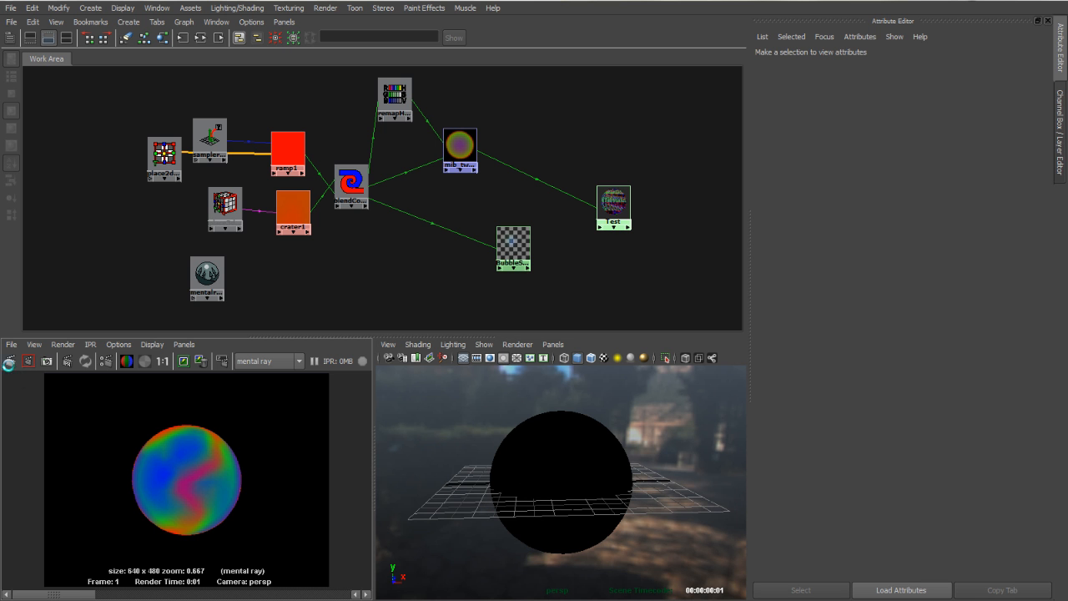
left_click(10, 360)
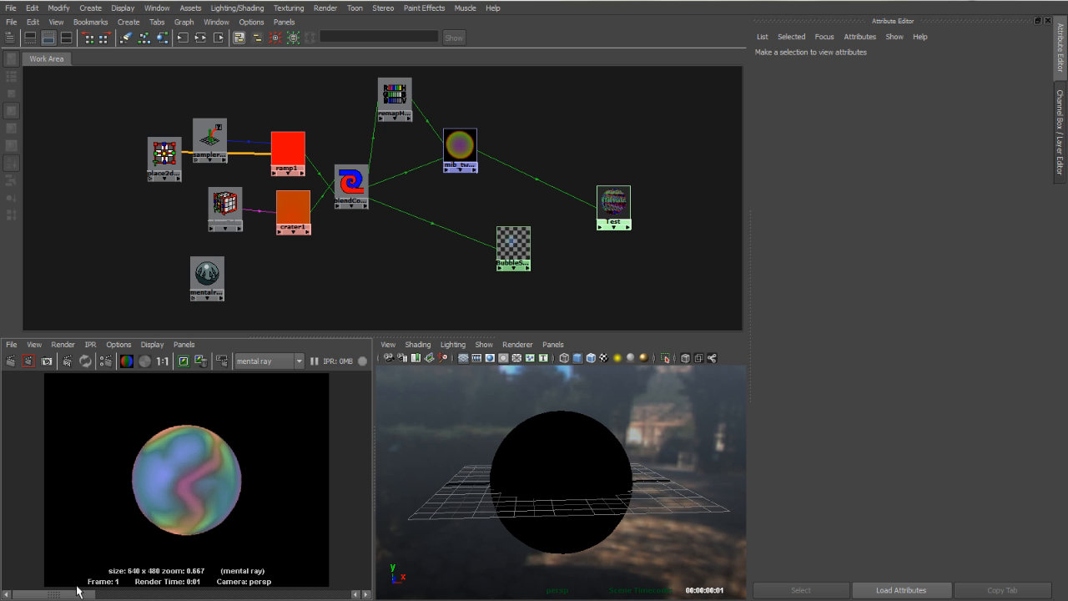
Compare the stored renders from before and after the normal reversal, and select the sphere.
left_click(109, 595)
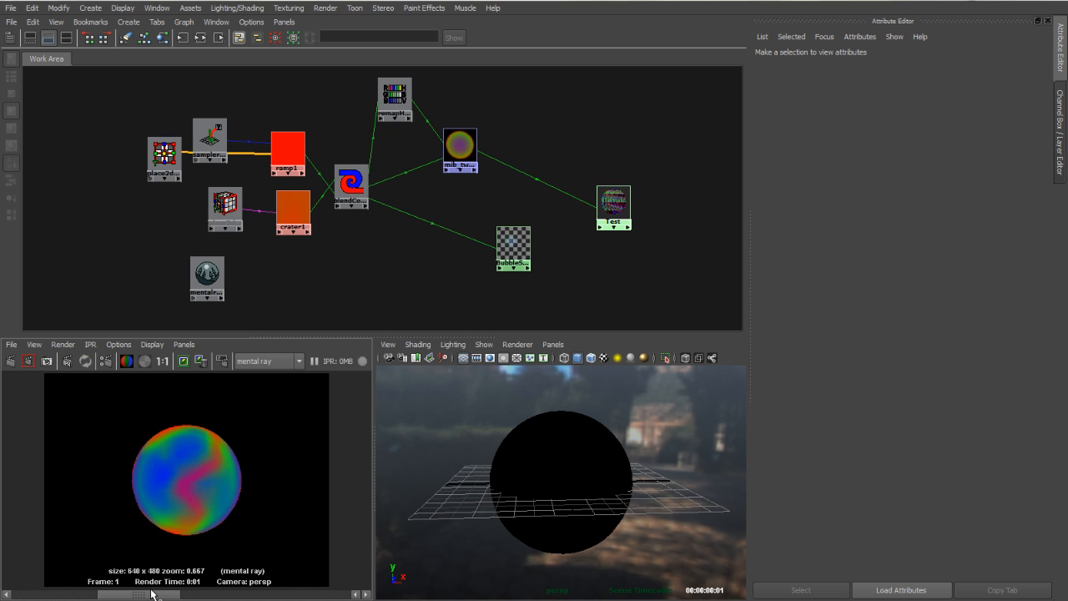
left_click(12, 594)
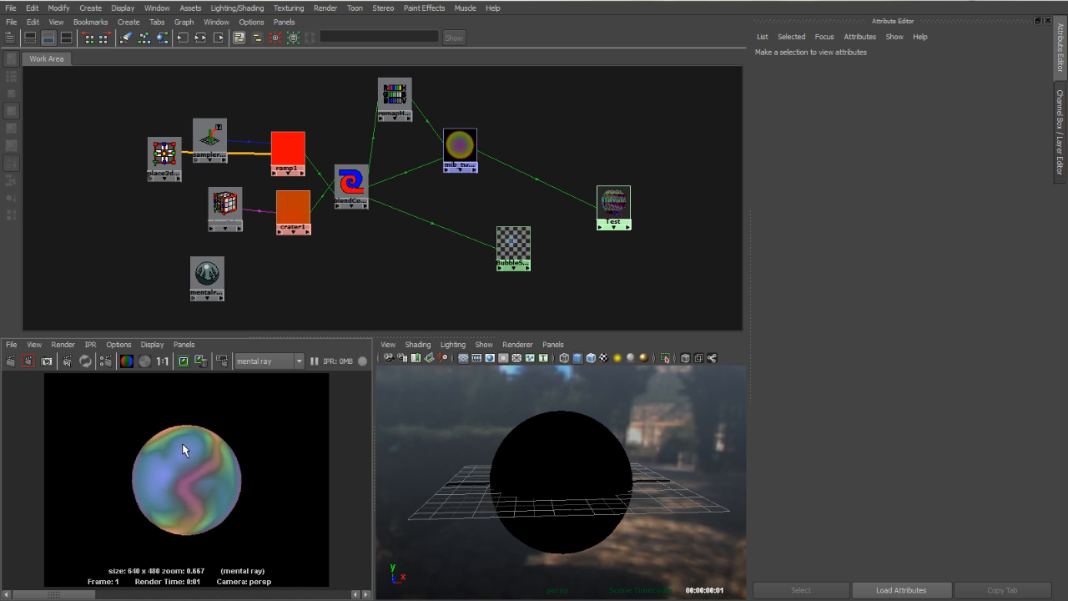
left_click(567, 467)
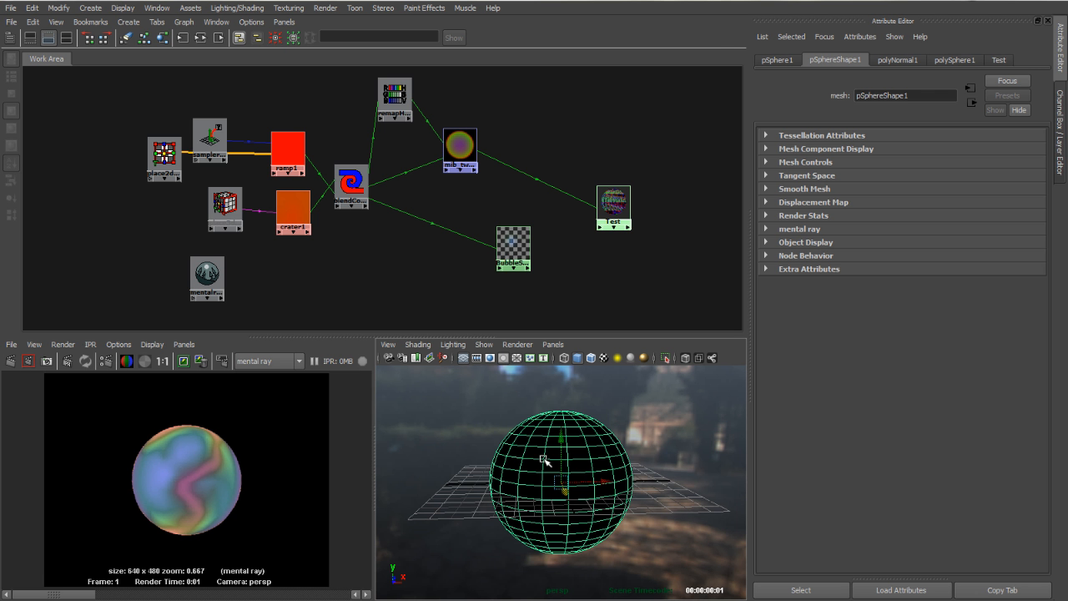
Reverse the normals of all the sphere's faces again and return to object selection.
key("space")
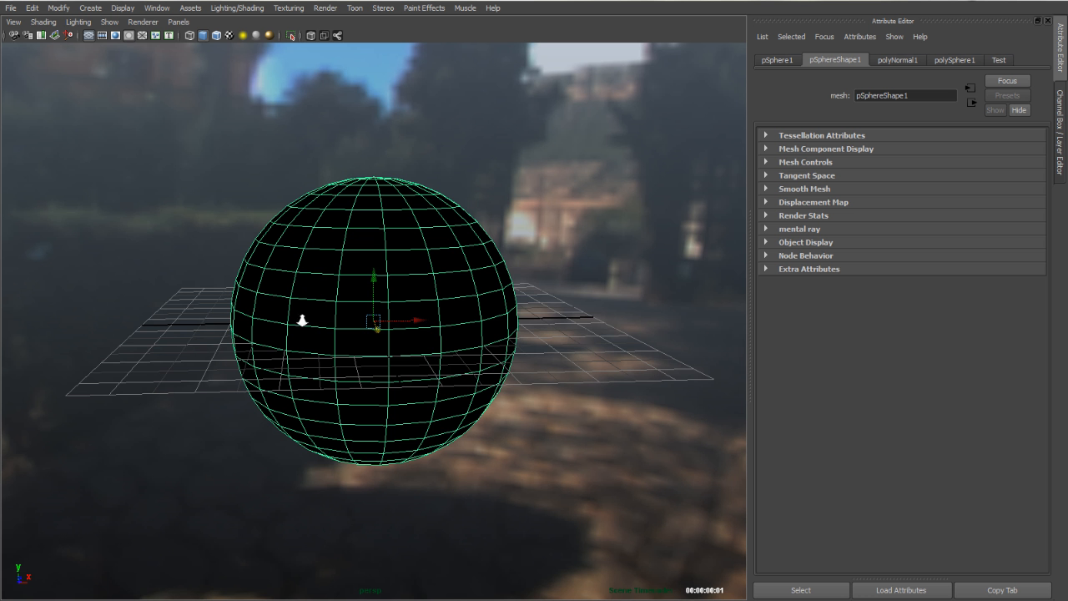
key("f")
key("F11")
left_click(402, 259)
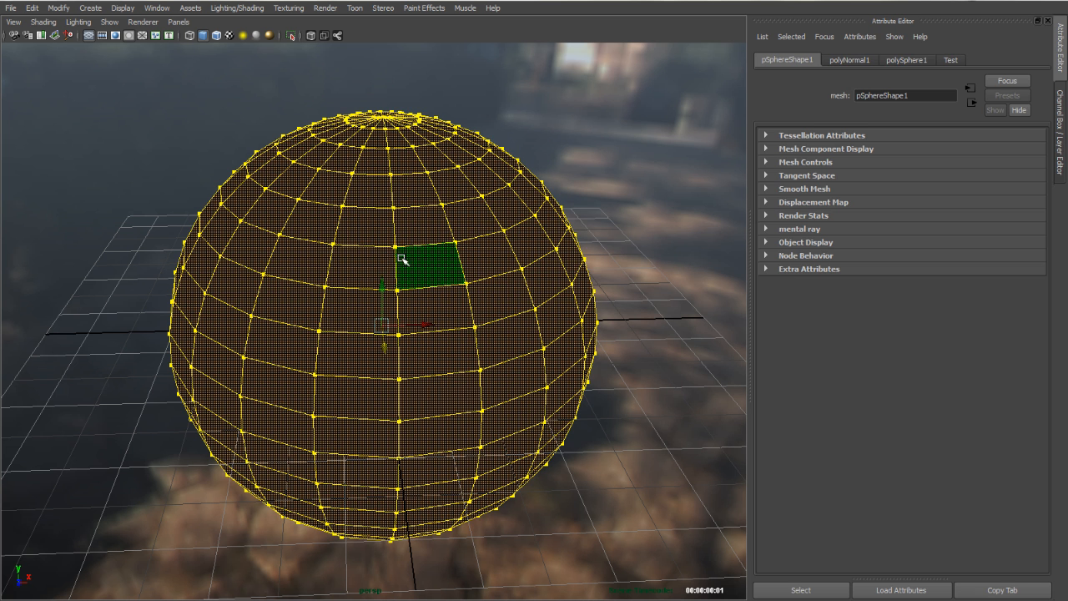
left_click(349, 170)
left_click(253, 103)
left_click(394, 210)
left_click(469, 159)
right_click_drag(451, 400, 405, 89)
right_click_drag(415, 204, 417, 543)
left_click(376, 314)
left_click(438, 261)
mouse_move(438, 262)
right_mouse_down("shift")
mouse_move(487, 295)
mouse_move(604, 223)
mouse_move(576, 235)
right_mouse_up("shift")
right_click_drag(386, 361, 421, 326)
left_click(457, 404)
scroll(377, 378, "down", 3)
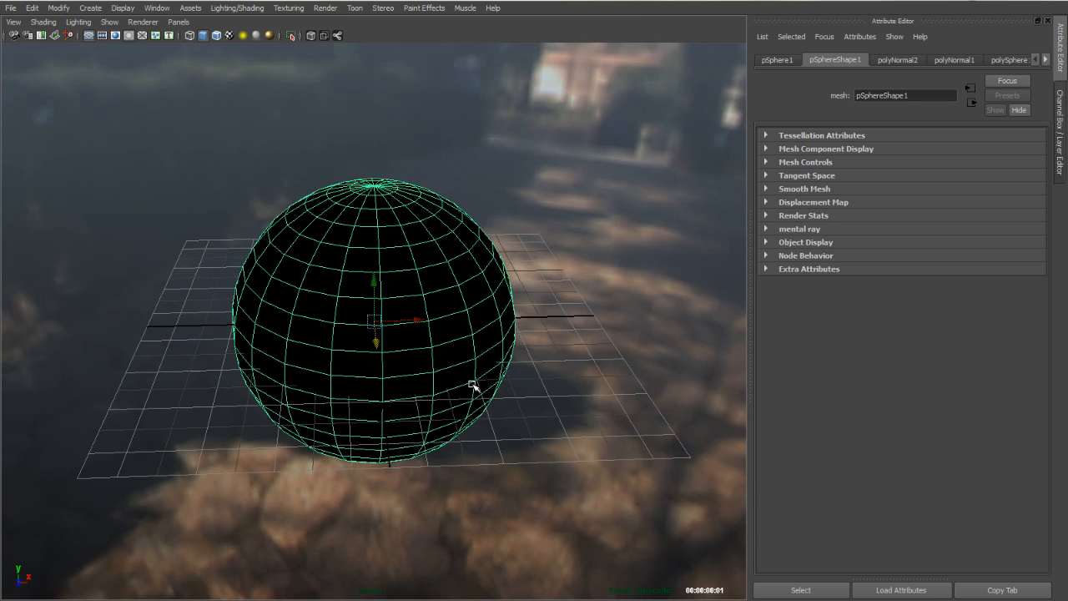
Render the sphere with mental ray to check the colours after the normal reversal.
key("space")
left_click_drag(563, 506, 551, 492, "alt")
left_click(10, 361)
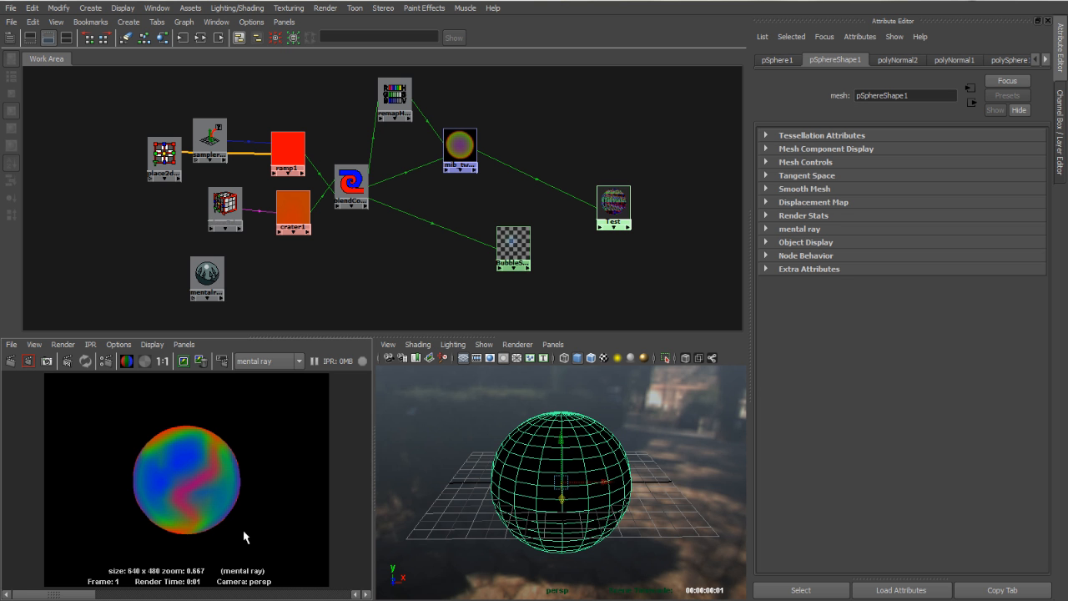
Connect mib_twosided1 to BubbleShaderD's Specular Color, and reconnect blendColors1 to it in its place.
left_click(464, 152)
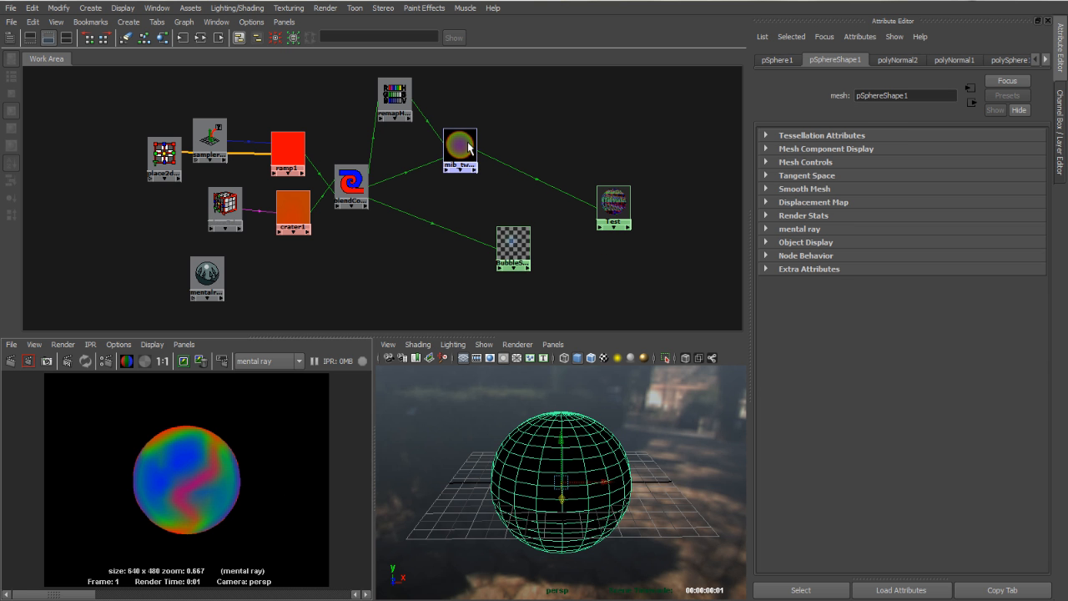
left_click(517, 247)
middle_click_drag(460, 148, 829, 405)
left_click_drag(51, 595, 151, 596)
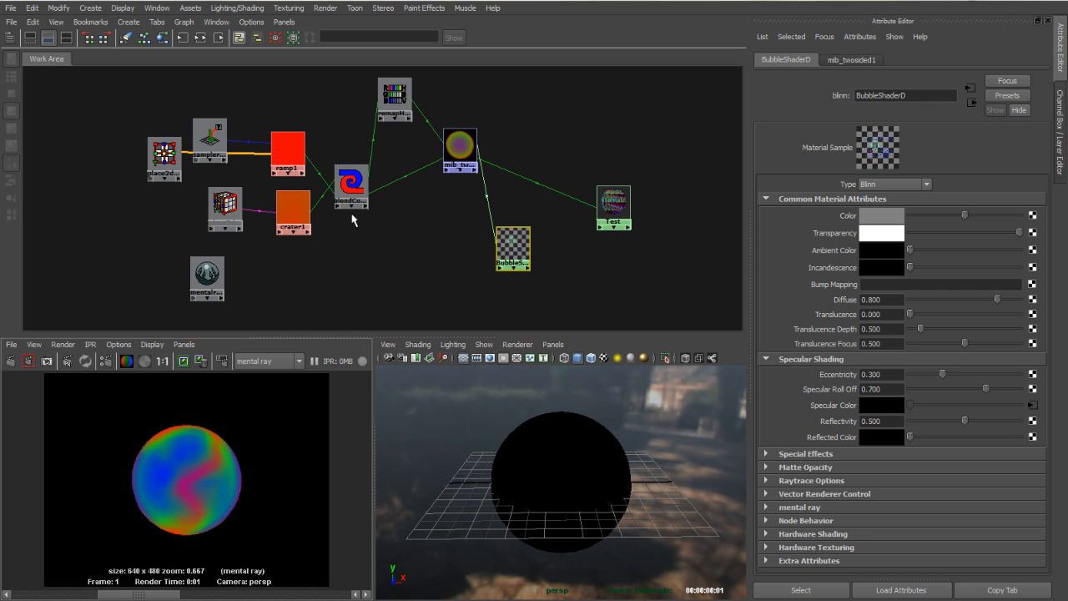
middle_click_drag(348, 181, 881, 405)
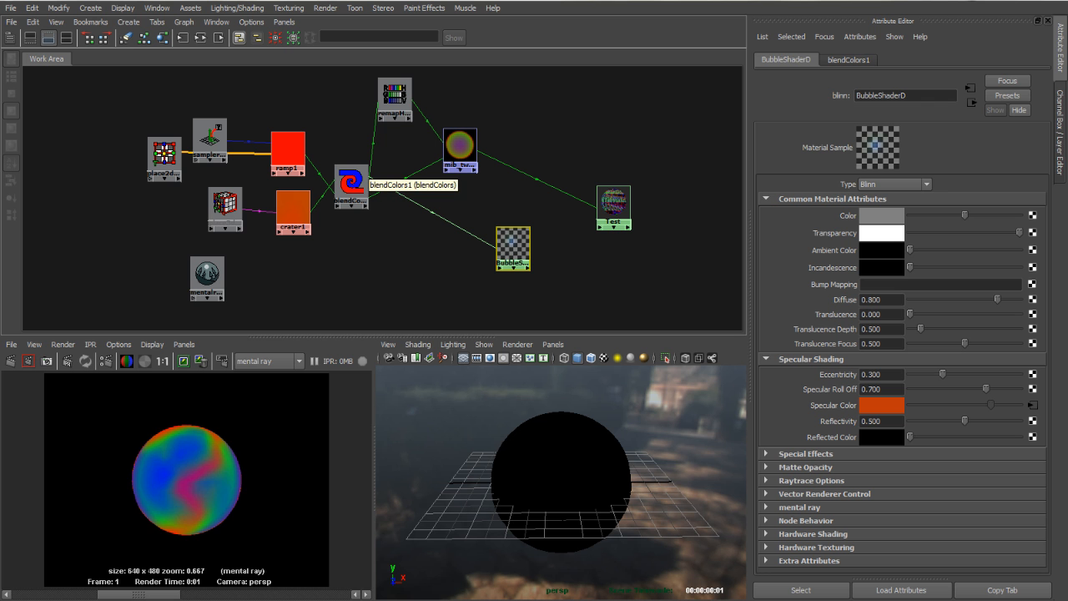
Assign BubbleShaderD to the sphere and render it with mental ray using blendColors1 as the Specular Color.
left_click(11, 361)
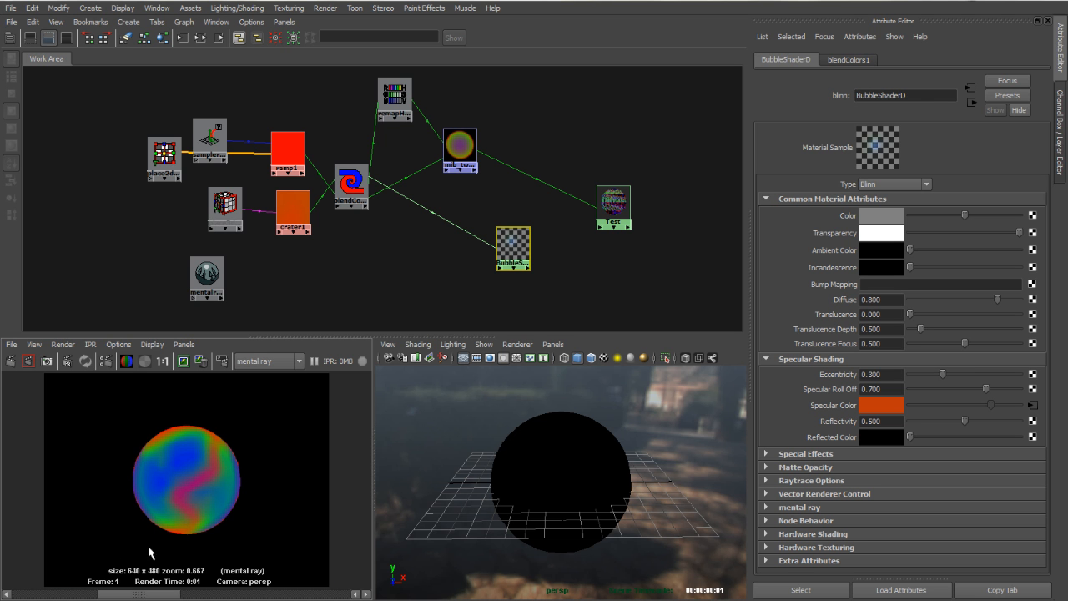
left_click_drag(73, 595, 3, 593)
middle_click_drag(518, 248, 559, 476)
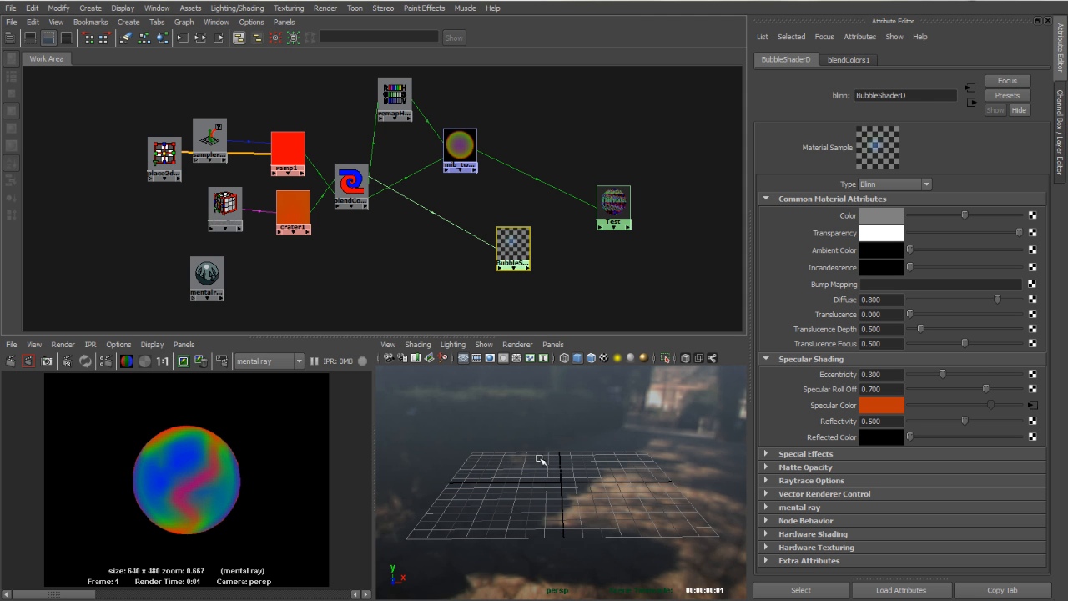
left_click(11, 360)
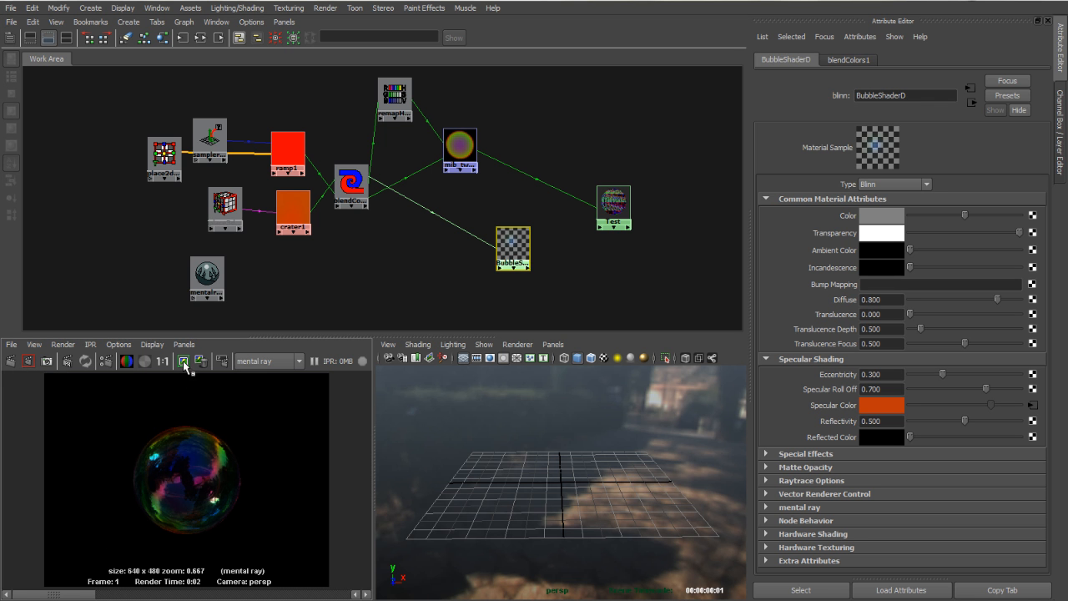
Connect mib_twosided1 to BubbleShaderD's Specular Color in place of blendColors1 and render the sphere.
middle_click_drag(455, 146, 831, 408)
left_click(8, 360)
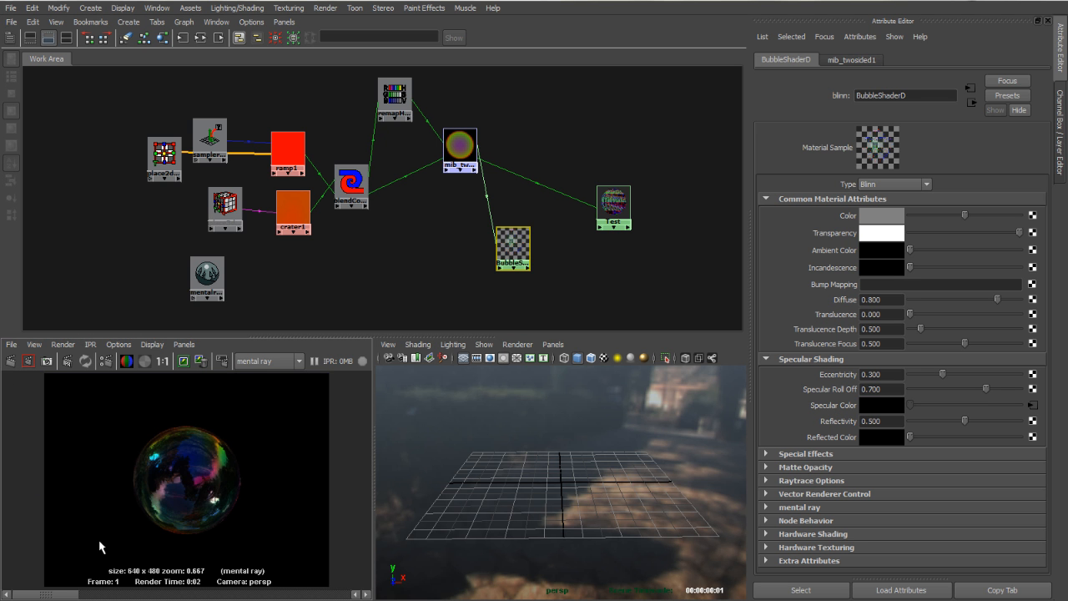
Enlarge the bubble render and compare it with the stored render that used blendColors1 for its specular colour.
key("space")
left_click_drag(108, 595, 72, 596)
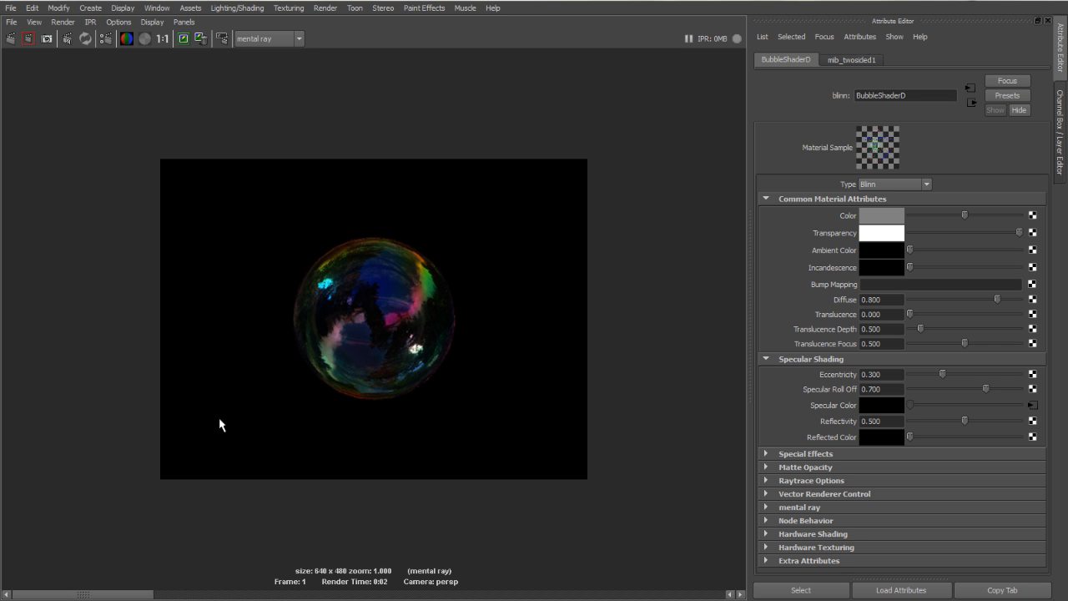
right_click_drag(219, 425, 785, 439, "alt")
left_click_drag(111, 596, 254, 595)
left_click_drag(254, 595, 111, 595)
mouse_move(111, 596)
left_mouse_down()
mouse_move(254, 596)
mouse_move(111, 596)
left_mouse_up()
mouse_move(111, 596)
left_mouse_down()
mouse_move(254, 596)
mouse_move(111, 596)
left_mouse_up()
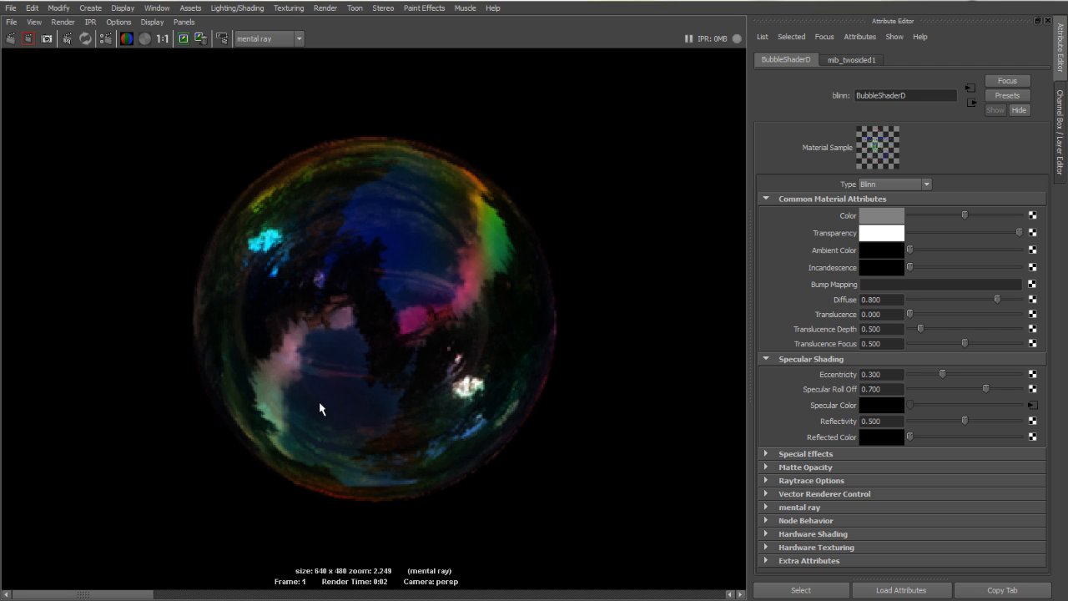
key("space")
Move the BubbleShaderD and mib_twosided1 nodes closer to blendColors1, and samplerInfo1 higher above the place2dTexture node.
left_click(446, 269)
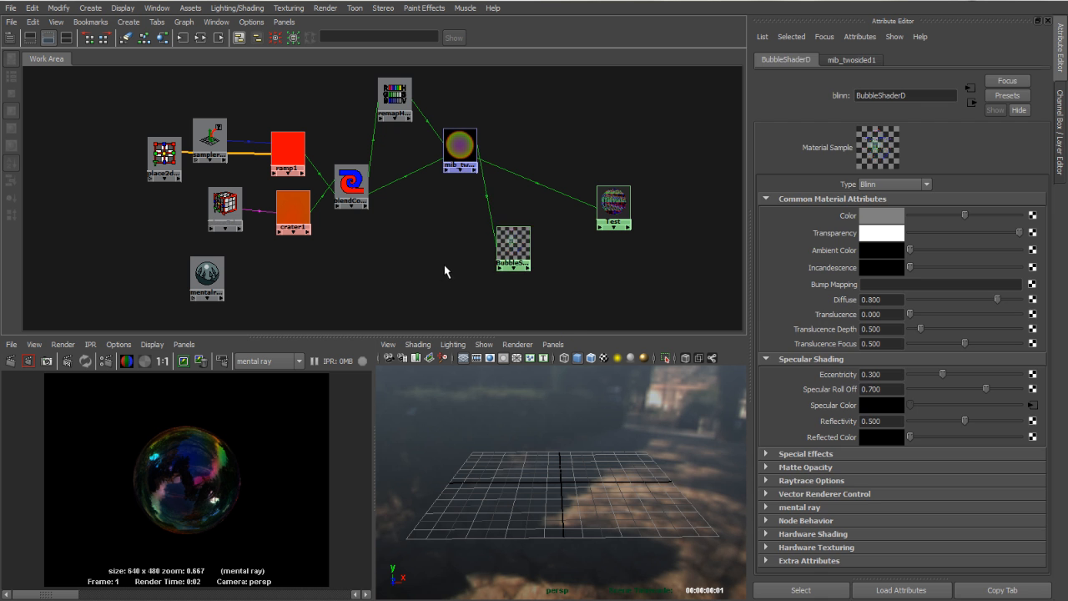
left_click_drag(503, 236, 488, 207)
left_click_drag(452, 140, 413, 152)
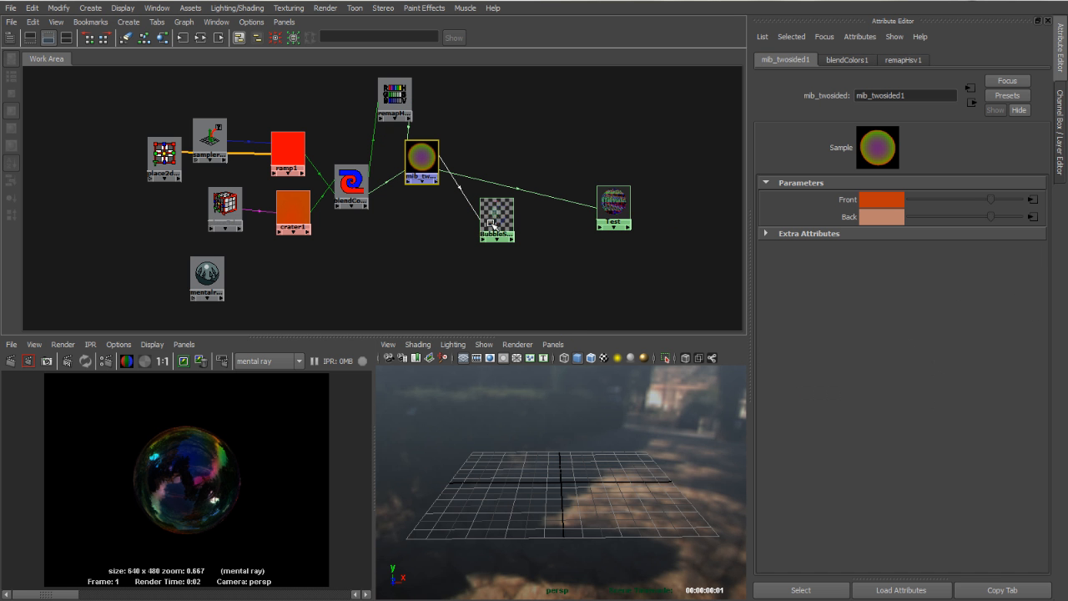
left_click(498, 215)
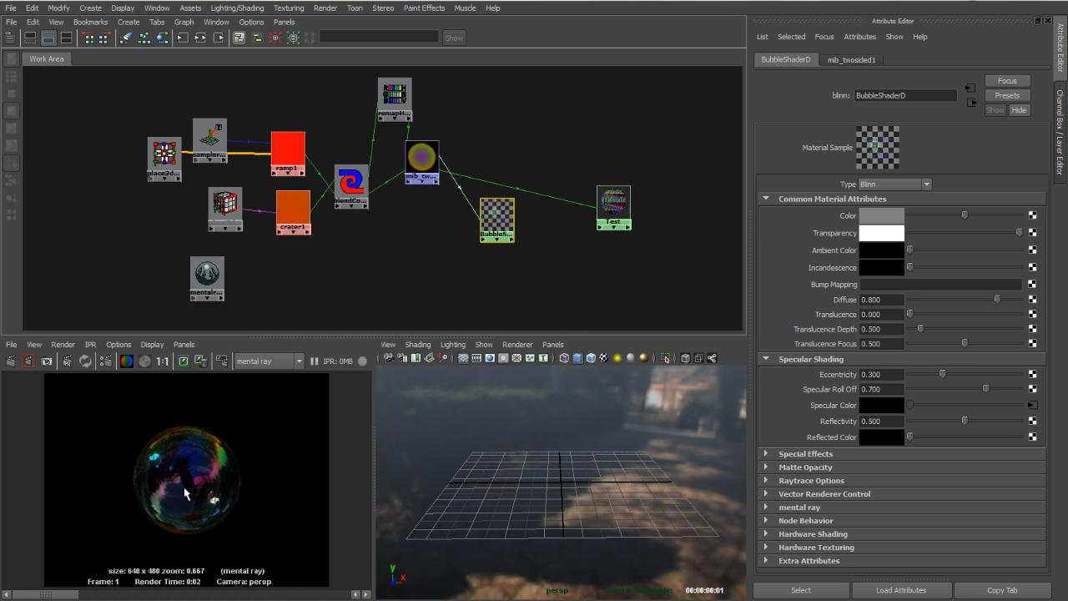
key("space")
right_click_drag(361, 302, 661, 331, "alt")
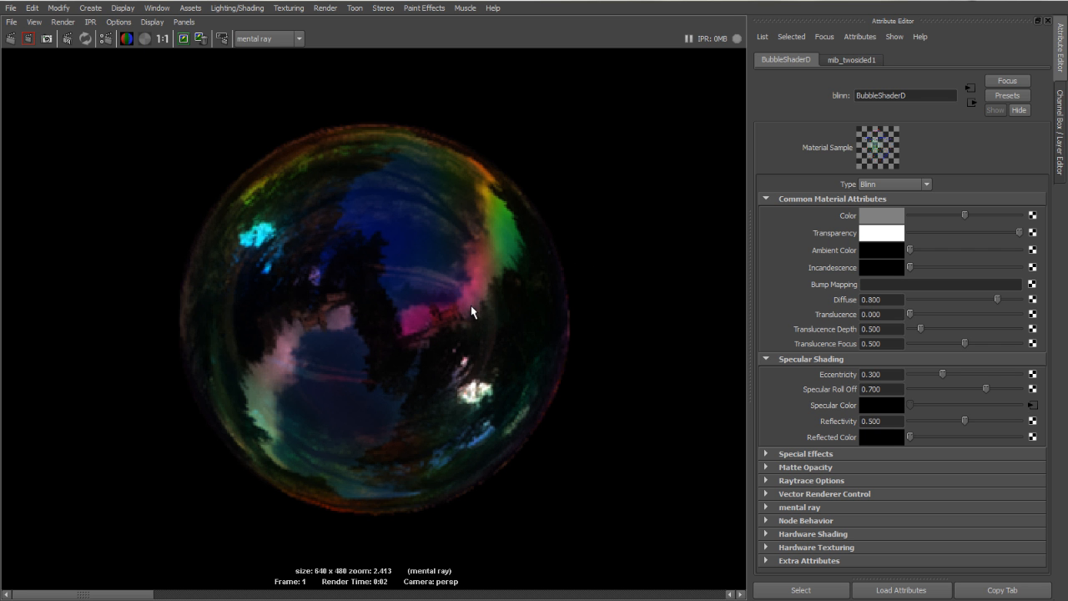
key("space")
left_click(436, 287)
left_click_drag(210, 123, 205, 86)
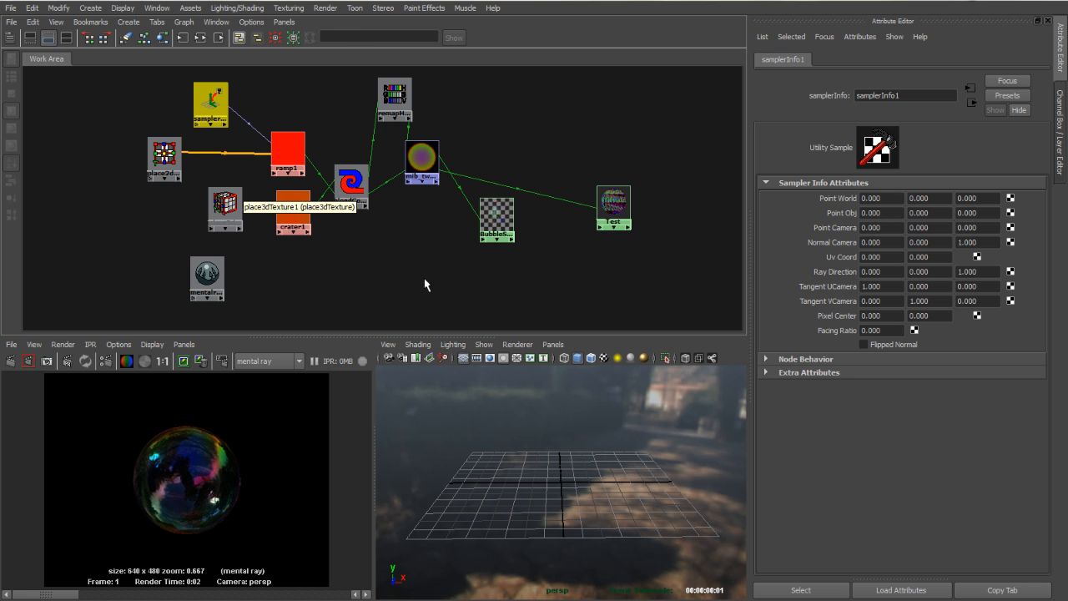
Create a Remap Value utility node in the shading network.
key("space")
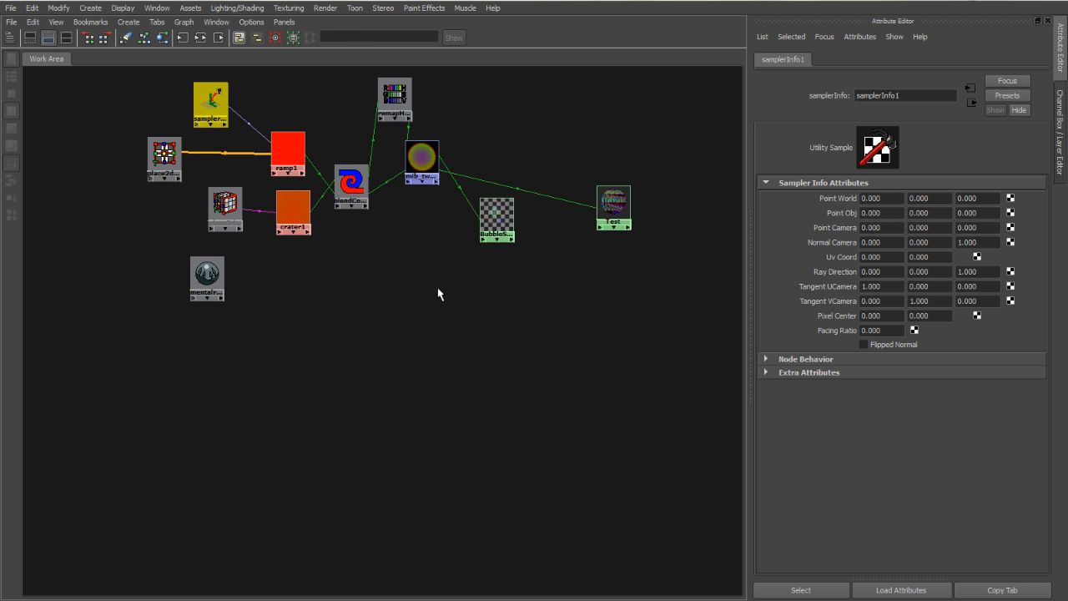
left_click(9, 37)
scroll(574, 361, "down", 1)
middle_click_drag(439, 297, 349, 353, "alt")
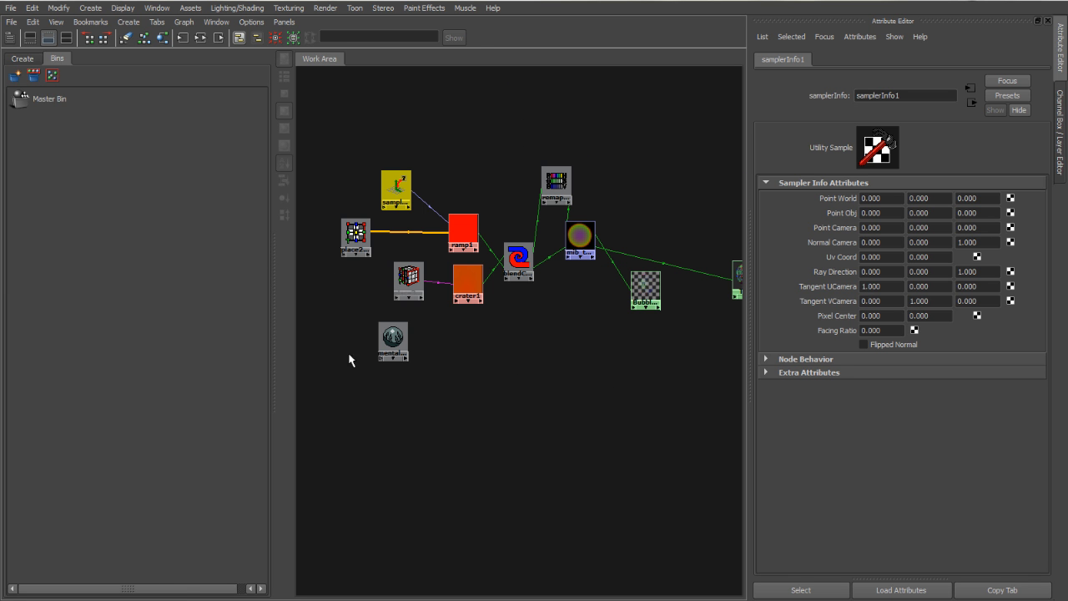
left_click(23, 58)
left_click(191, 132)
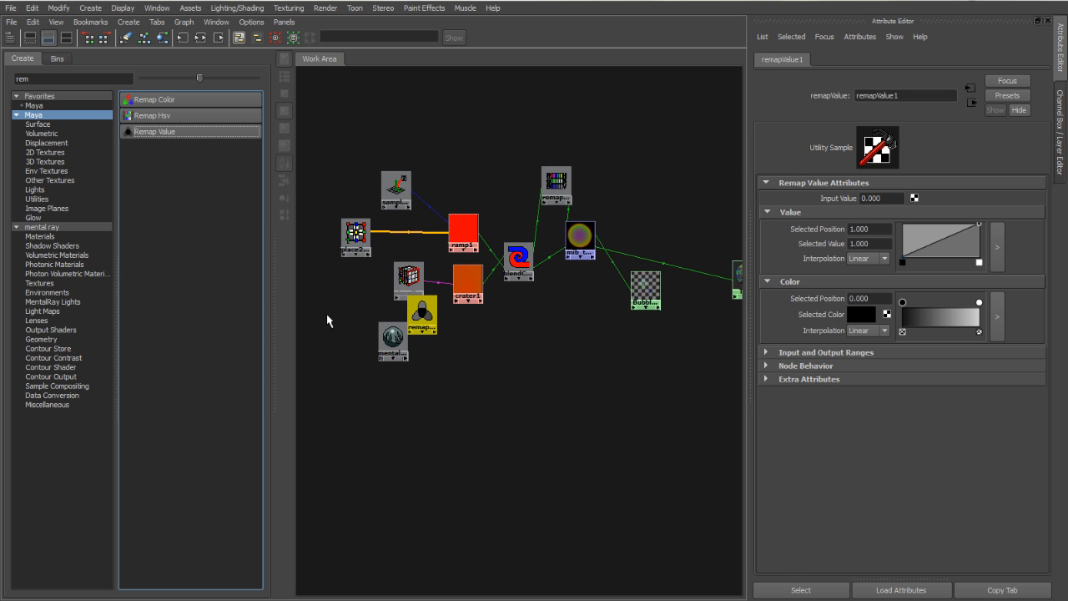
Connect samplerInfo1's facingRatio to remapValue1's inputValue and move the remap node into free space in the network.
middle_click_drag(406, 190, 844, 201)
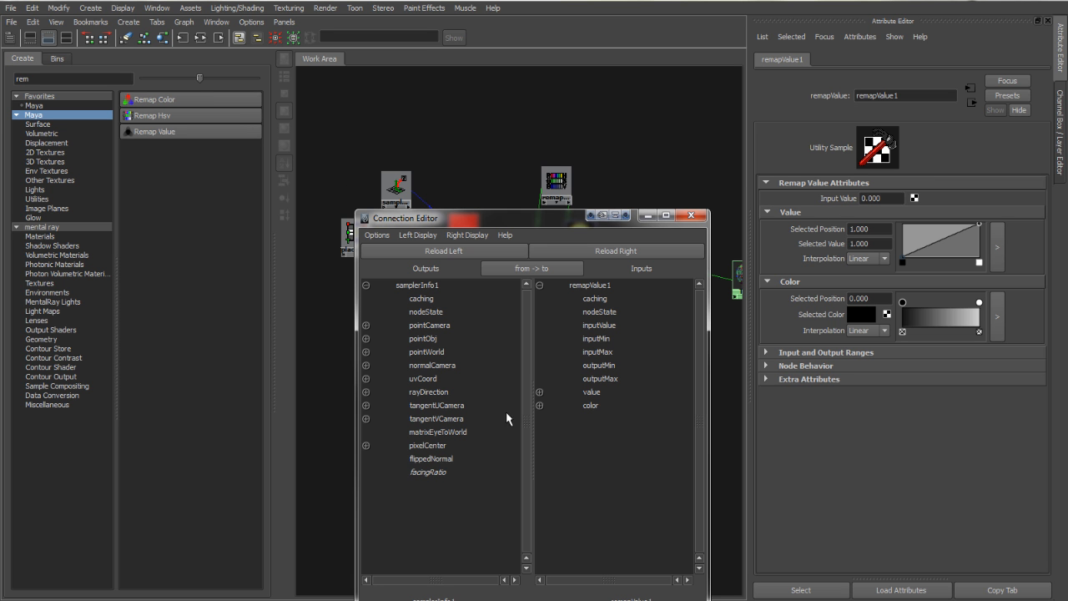
left_click(428, 472)
left_click(602, 325)
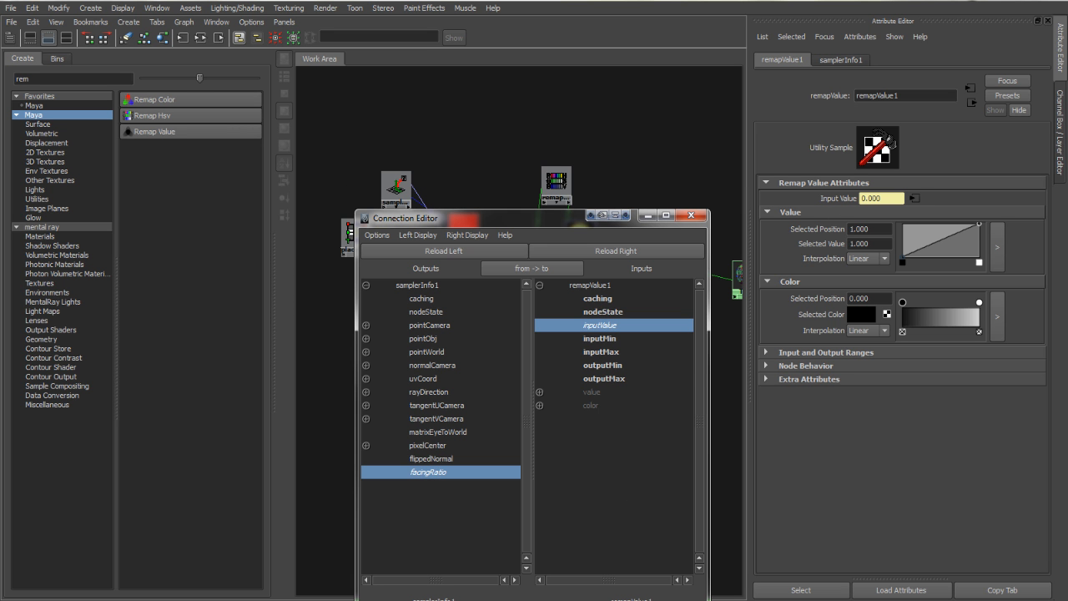
left_click(691, 215)
middle_click_drag(628, 380, 534, 404, "alt")
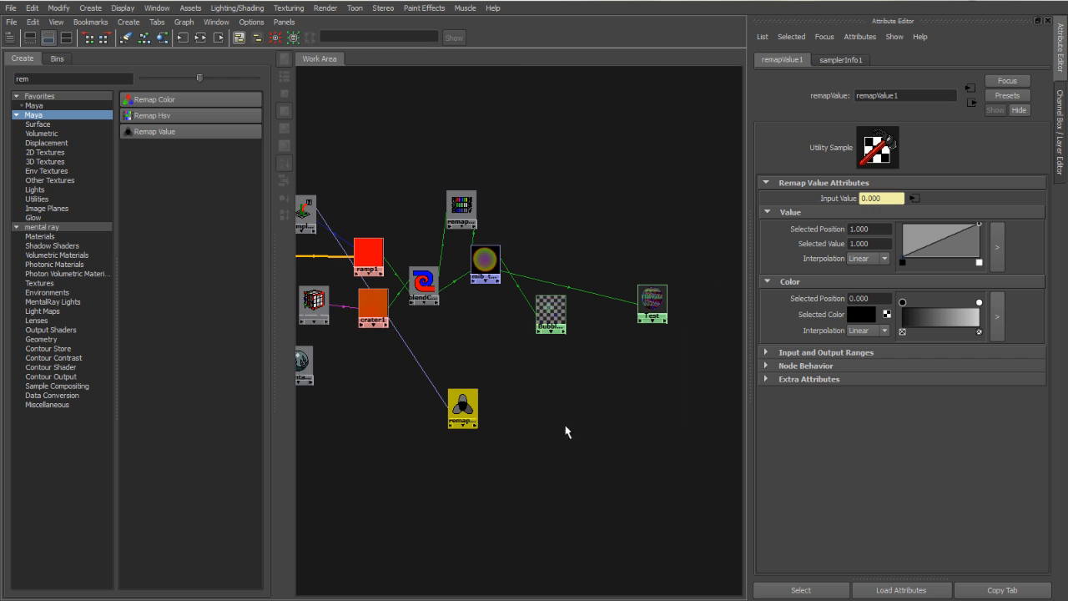
Connect remapValue1 to BubbleShaderD's Reflectivity and move the remapValue1 node above the remapHsv1 node.
left_click(551, 314)
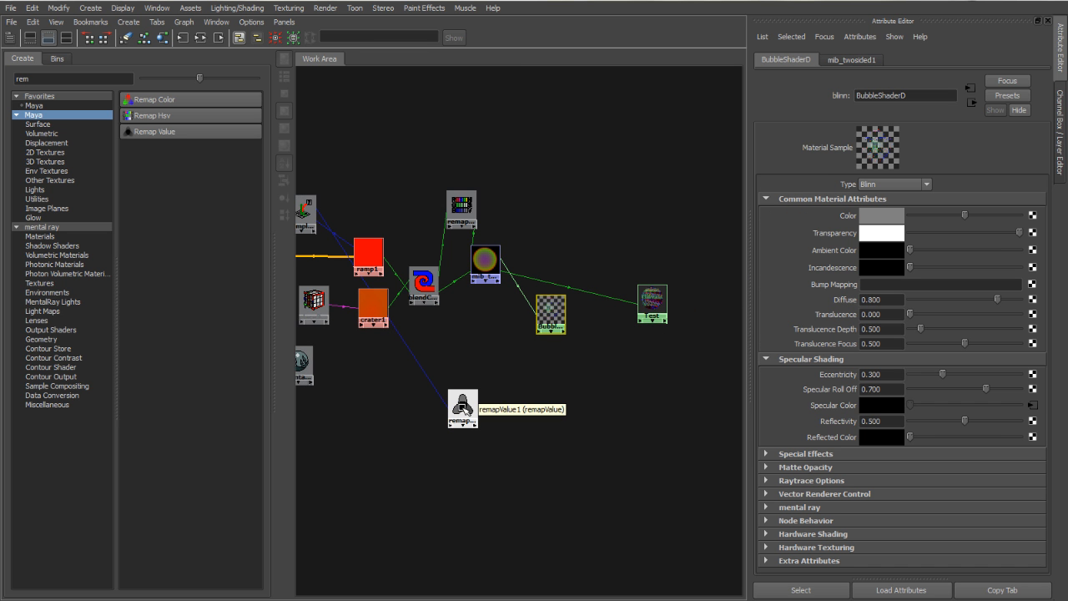
middle_click_drag(830, 431, 831, 436)
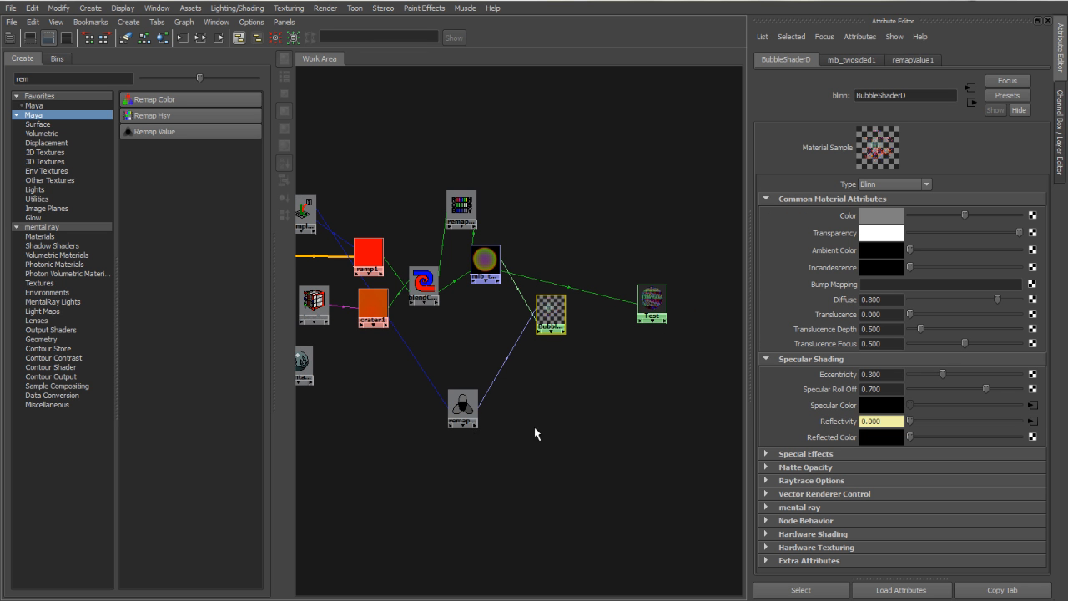
left_click(537, 430)
left_click_drag(476, 399, 474, 129)
scroll(399, 205, "up", 2)
middle_click_drag(388, 217, 547, 304, "alt")
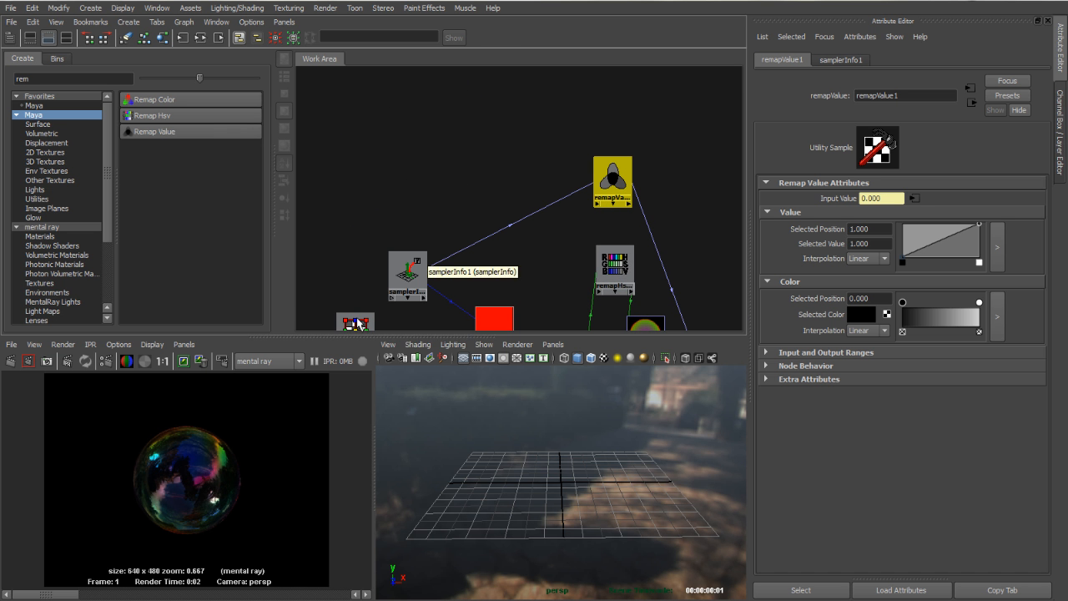
key("space")
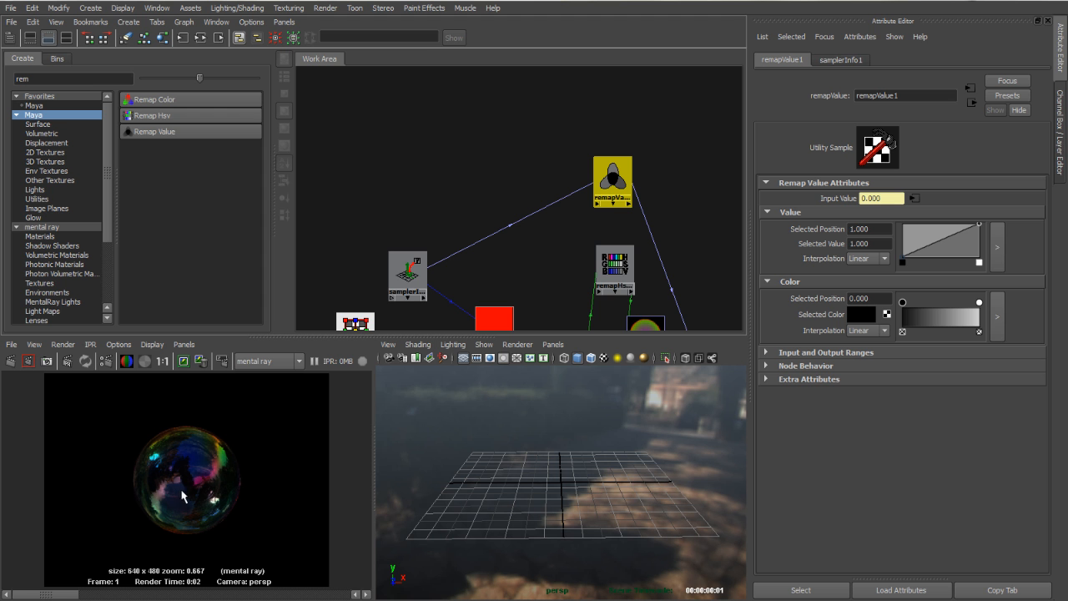
scroll(576, 269, "down", 2)
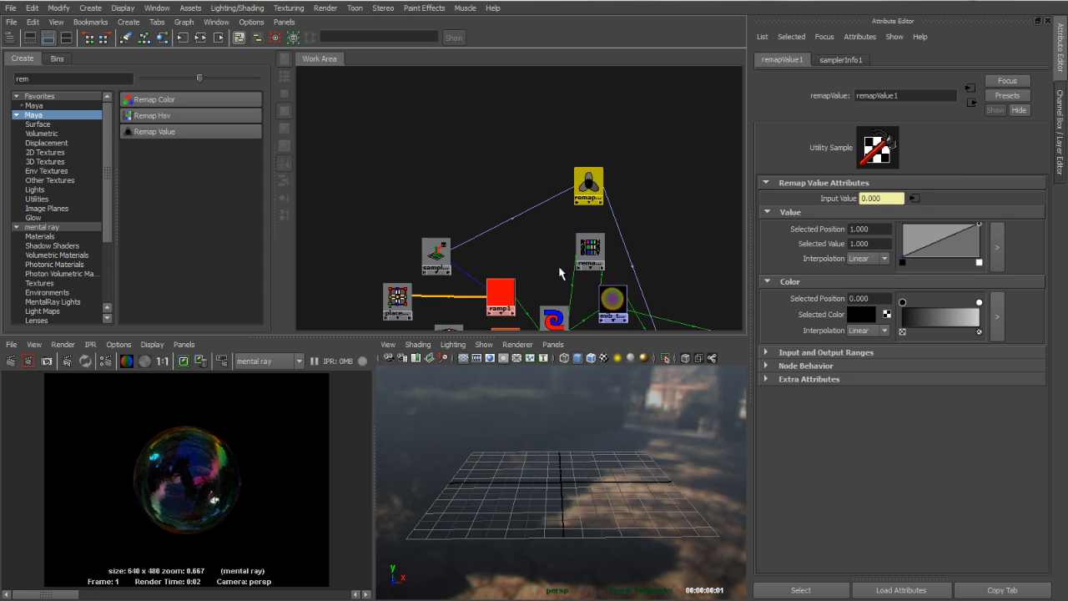
middle_click_drag(562, 267, 433, 198, "alt")
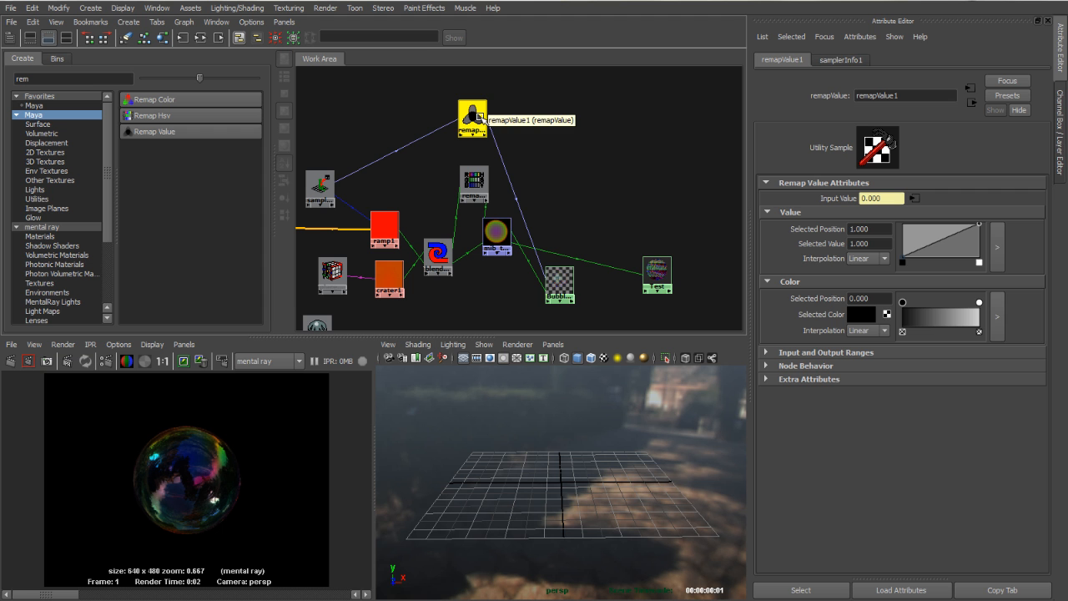
Assign the Test surface shader to the sphere with remapValue1 feeding its Out Color, and render the result.
left_click_drag(652, 276, 610, 165)
middle_click_drag(602, 283, 559, 474)
middle_click_drag(469, 115, 883, 222)
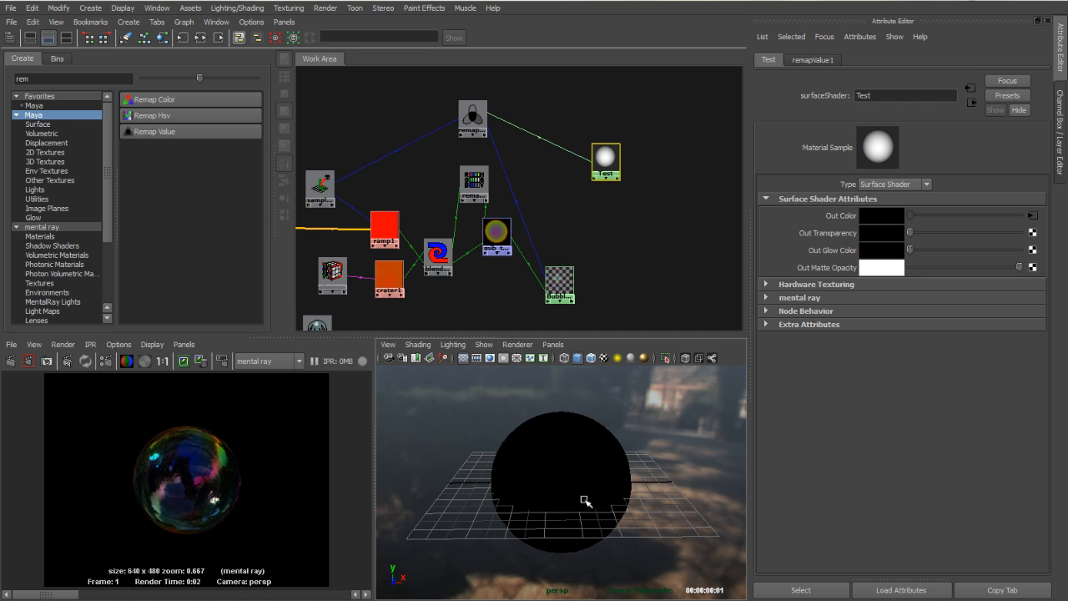
left_click(10, 360)
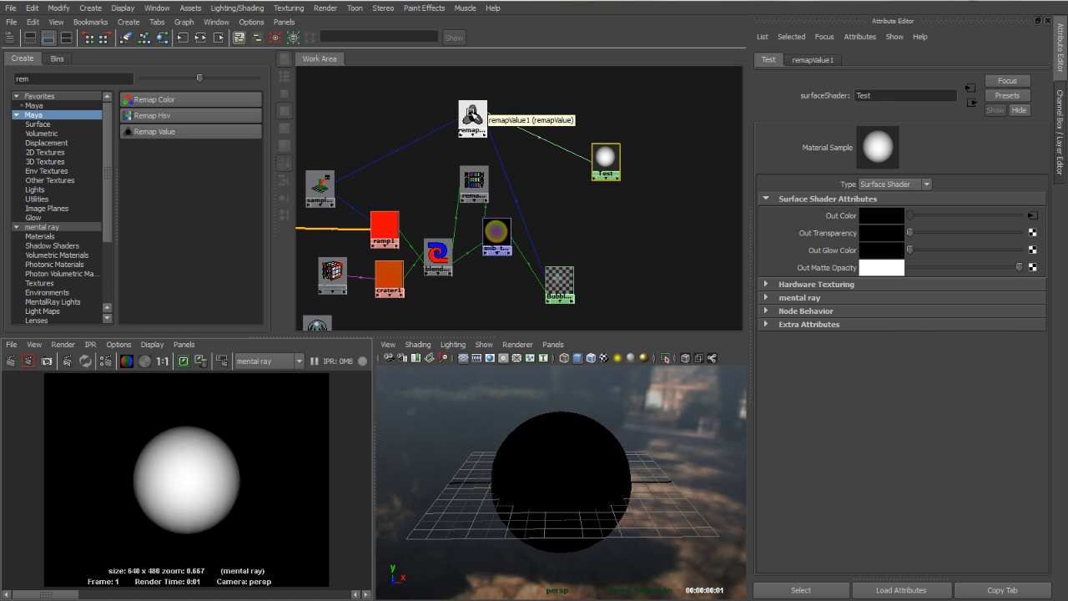
Invert remapValue1's Color ramp, with white at the start and black at position 1.000, and render the sphere.
left_click(474, 117)
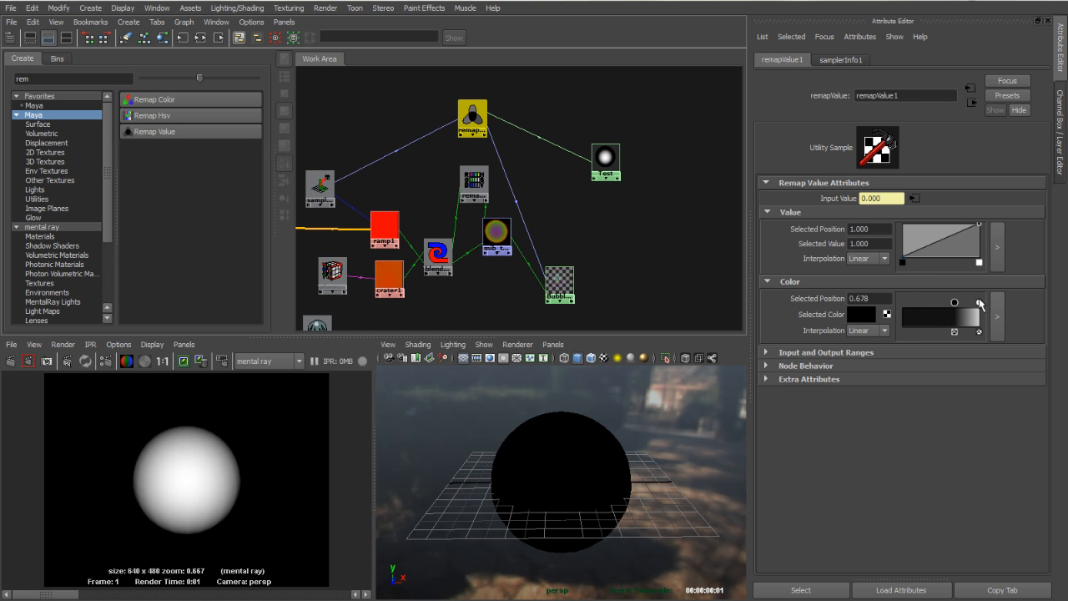
left_click_drag(980, 303, 842, 320)
left_click_drag(961, 304, 1033, 314)
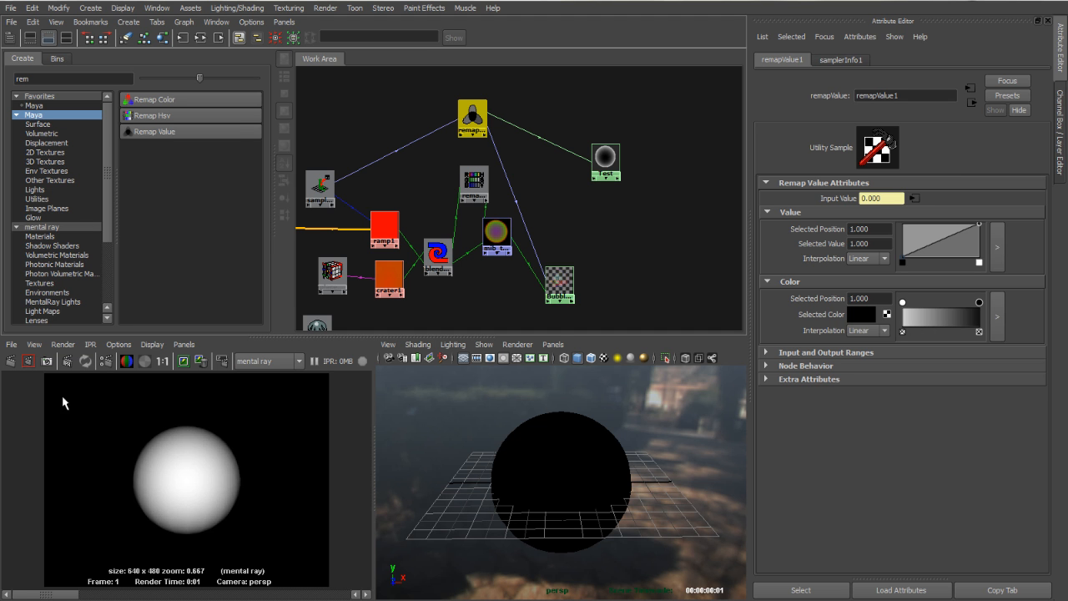
left_click(11, 361)
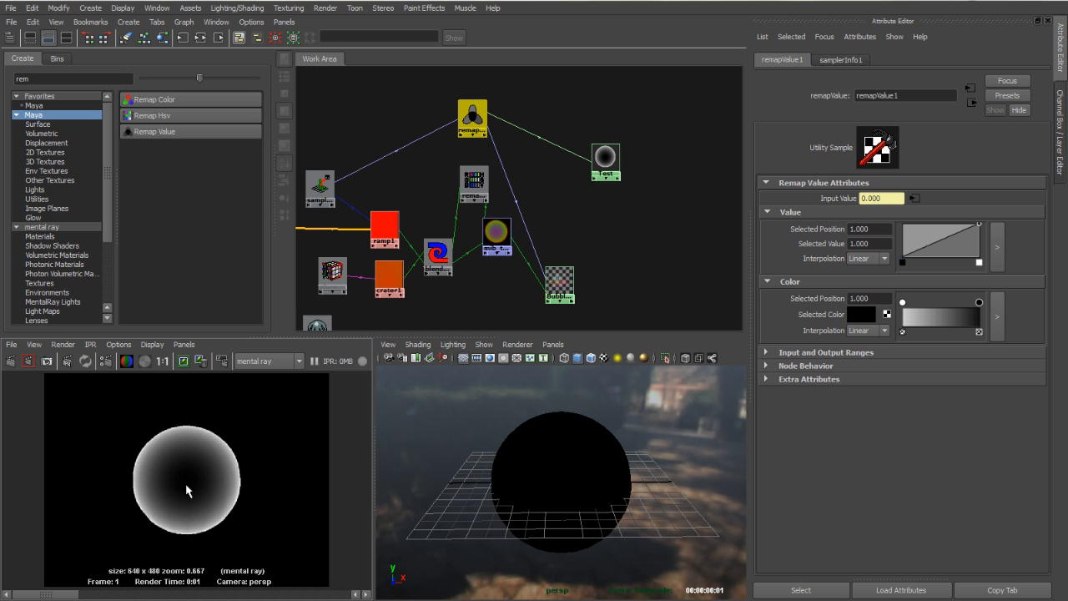
Add a grey point at position 0.757 in remapValue1's Color ramp and render the sphere.
key("space")
right_click_drag(314, 411, 693, 325, "alt")
key("space")
left_click_drag(941, 316, 962, 331)
left_click(10, 361)
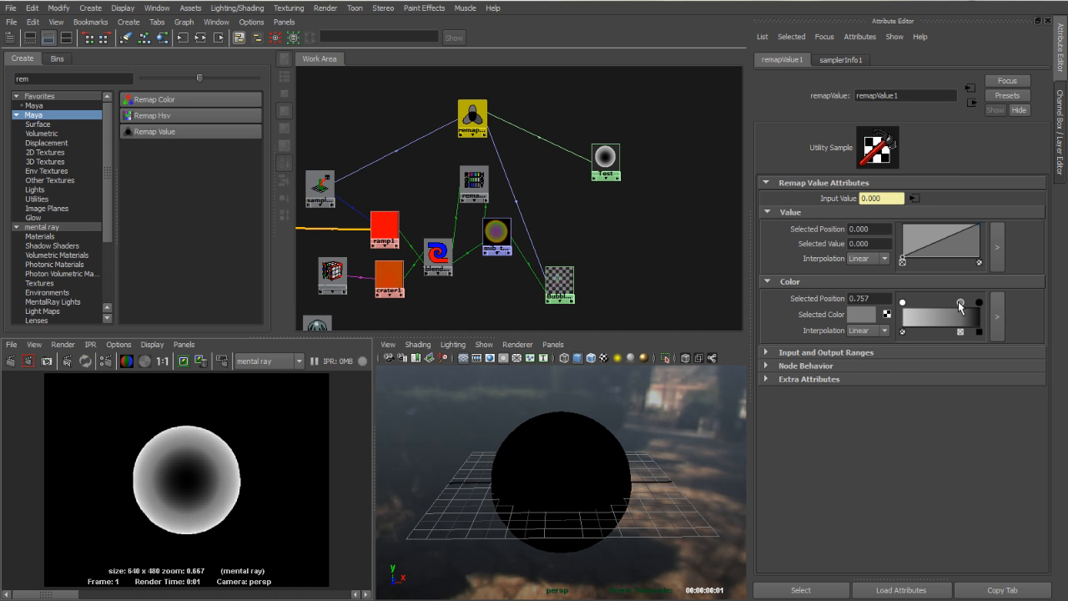
Try the Color ramp's grey point at position 0.122, render the sphere and check its edge.
left_click_drag(960, 302, 912, 302)
left_click(10, 360)
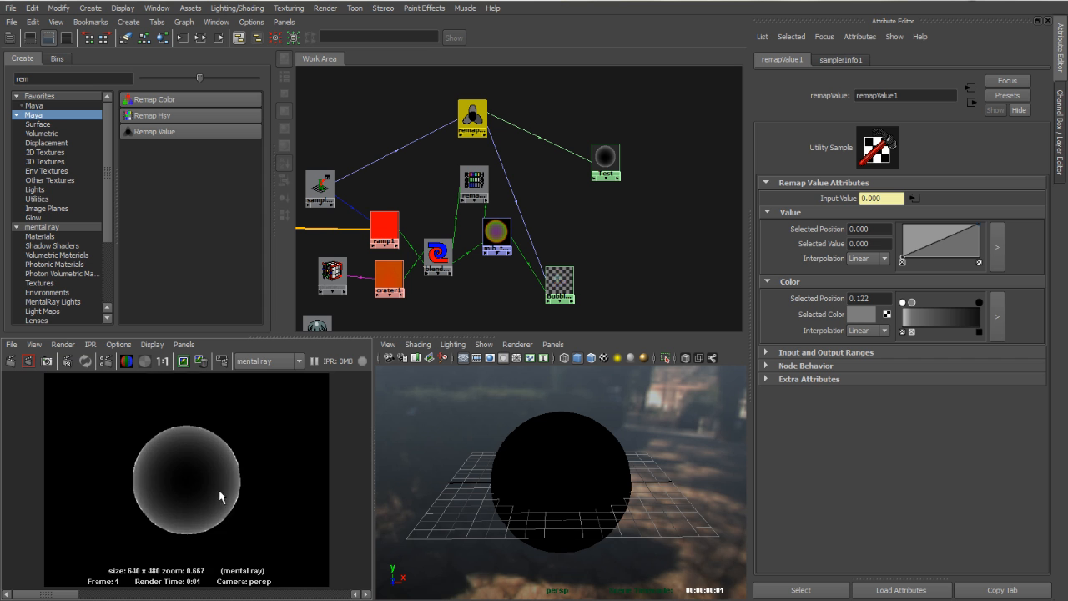
scroll(269, 460, "up", 4)
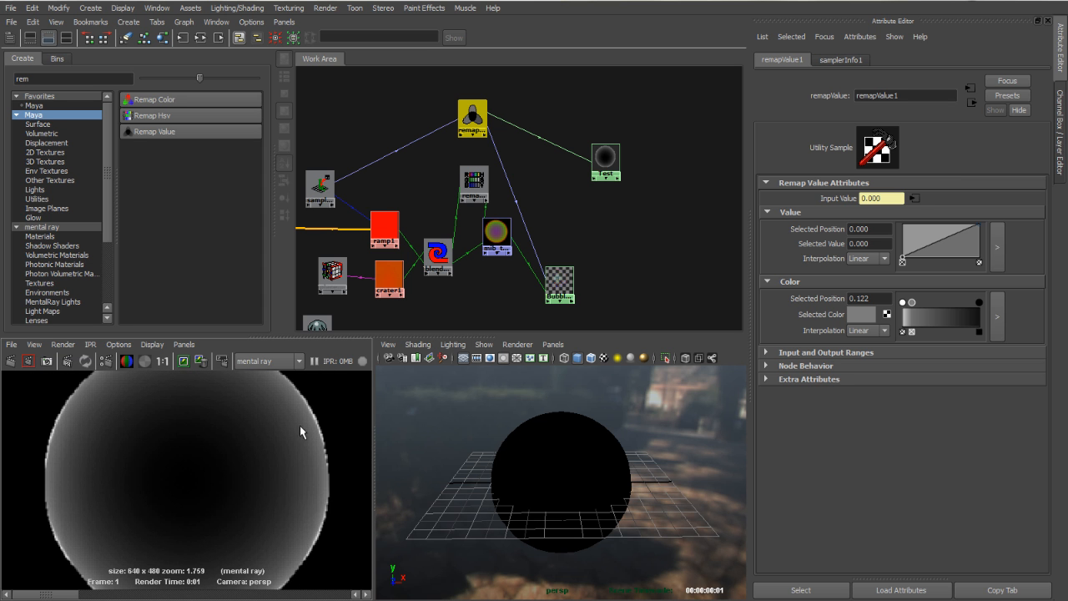
Set the Color ramp's grey point to position 0.313 and its white point to 0.078, rendering the sphere after each change.
left_click_drag(912, 302, 926, 302)
left_click(11, 360)
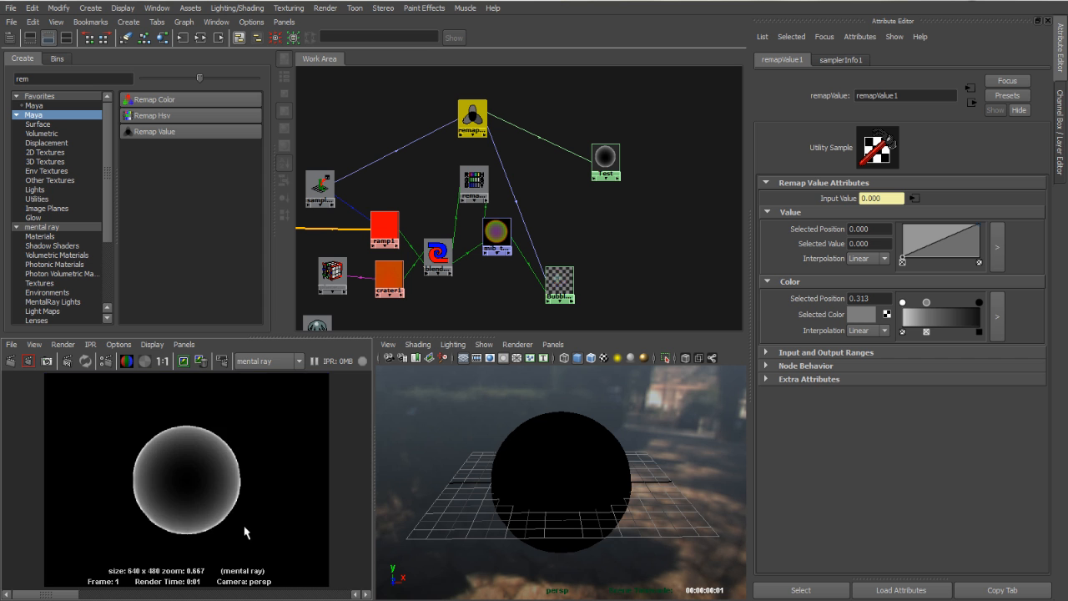
scroll(202, 428, "up", 3)
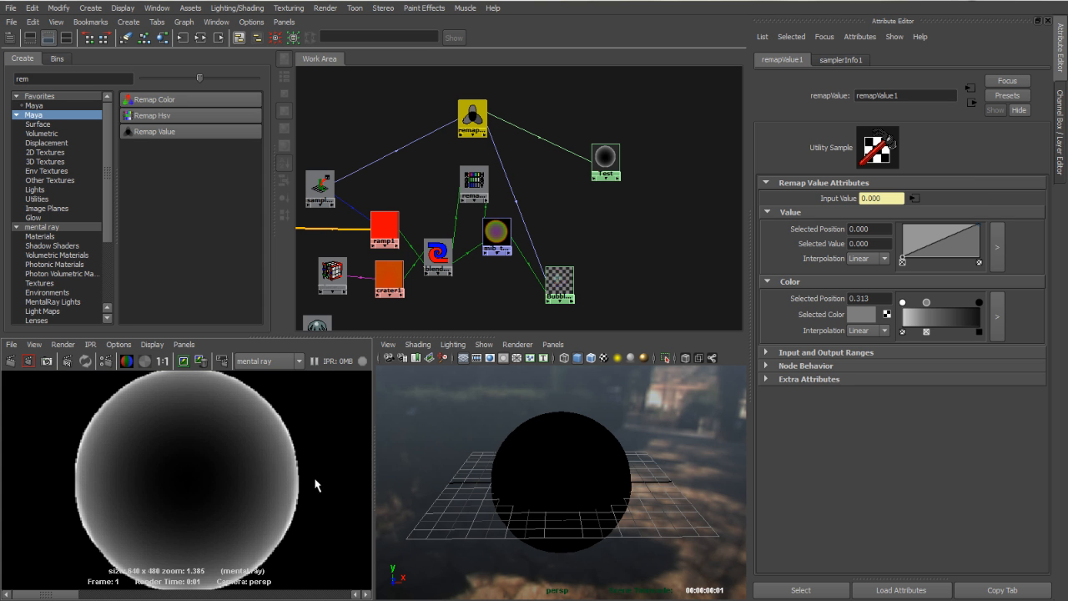
left_click_drag(903, 302, 909, 302)
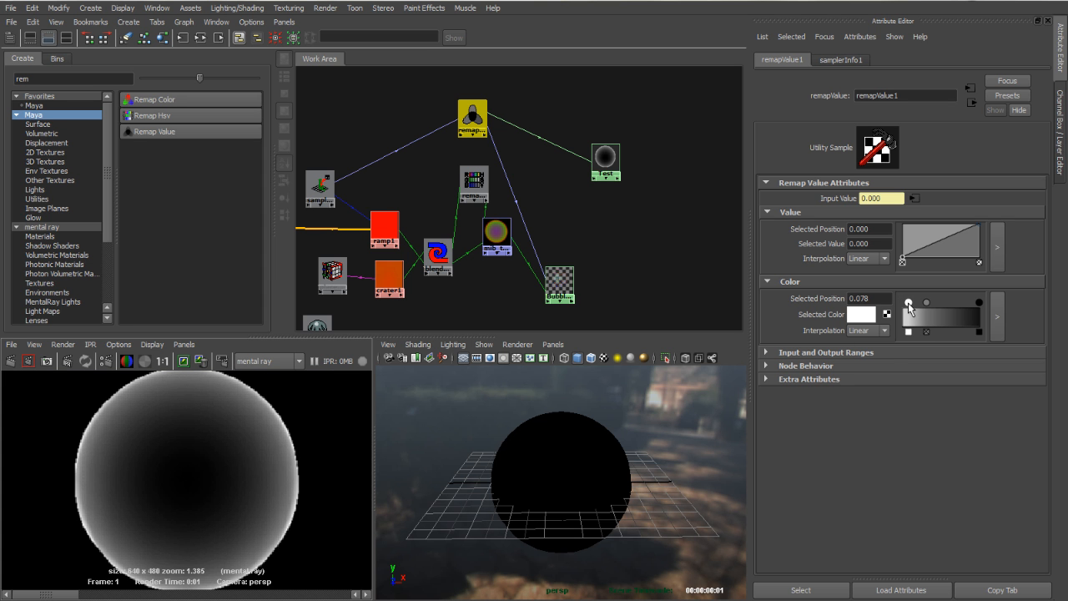
left_click(12, 362)
scroll(226, 459, "up", 3)
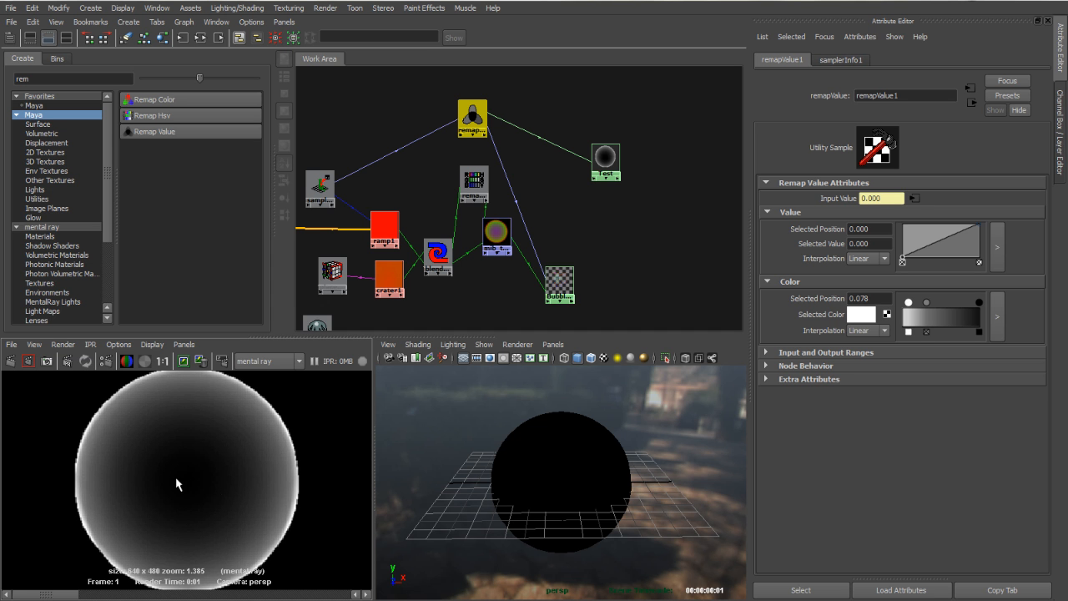
Lighten the Color ramp's black point at position 1.000 to a very dark grey and render the sphere.
left_click(980, 303)
left_click(860, 316)
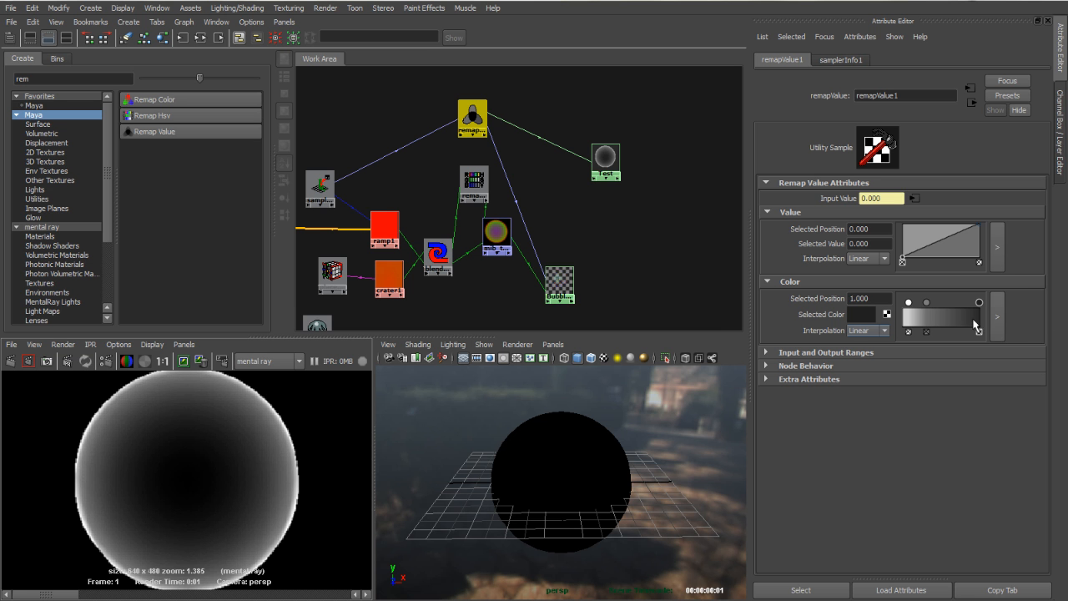
left_click(10, 360)
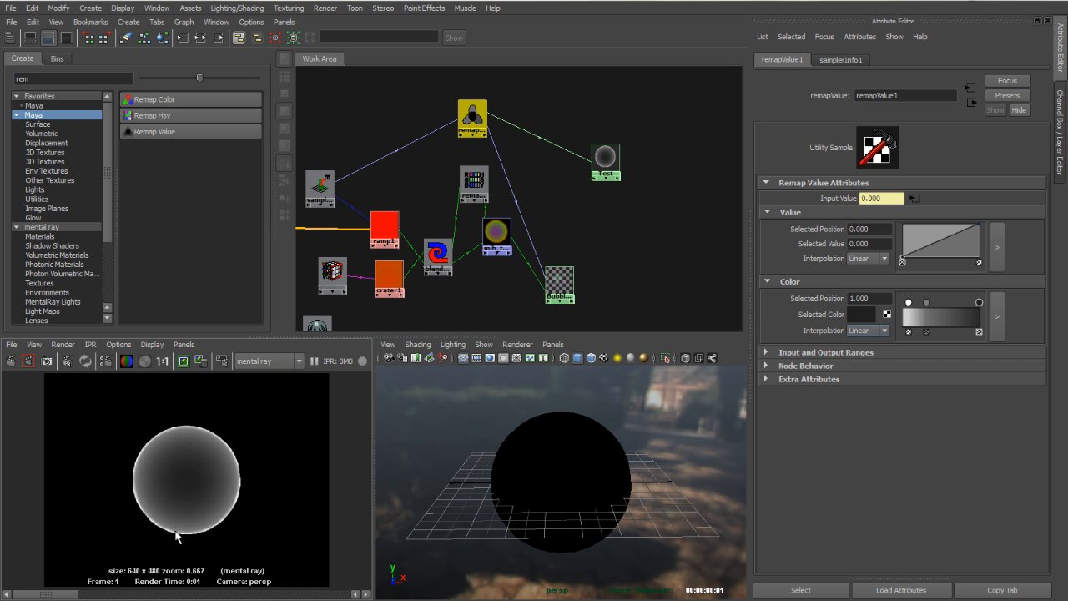
right_click_drag(98, 456, 229, 474, "alt")
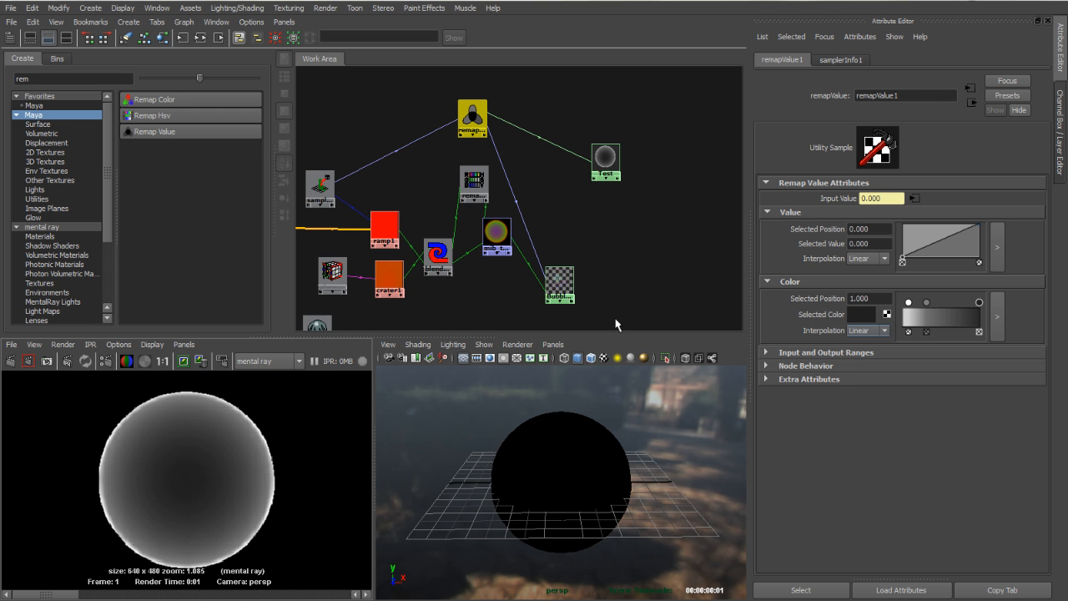
Shift the BubbleShaderD node away from mib_twosided1, assign BubbleShaderD to the sphere again and render it.
left_click_drag(561, 285, 596, 278)
middle_click_drag(572, 456, 573, 456)
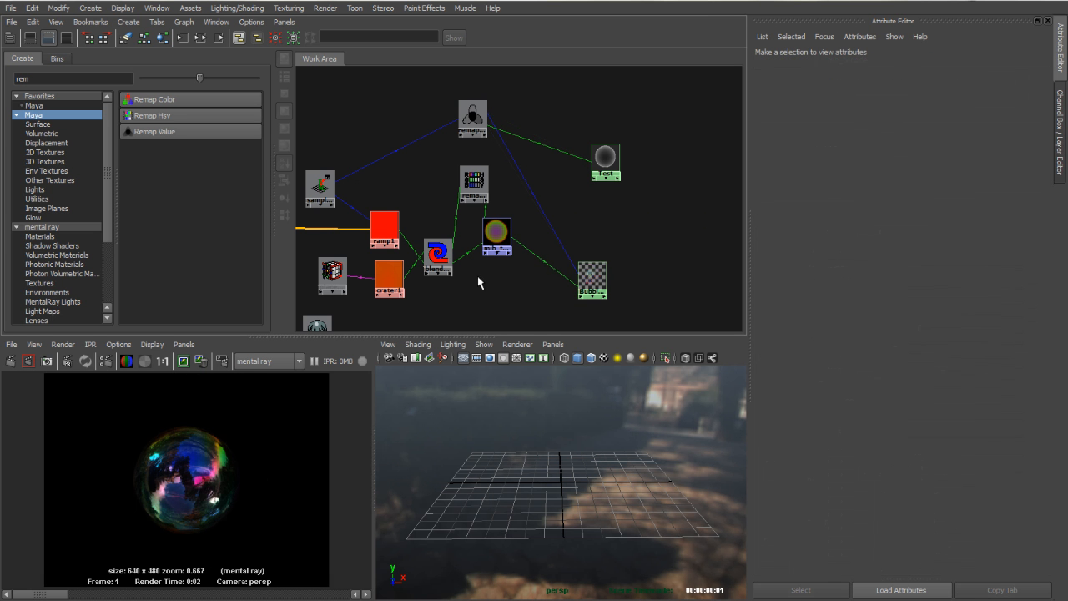
left_click(607, 157)
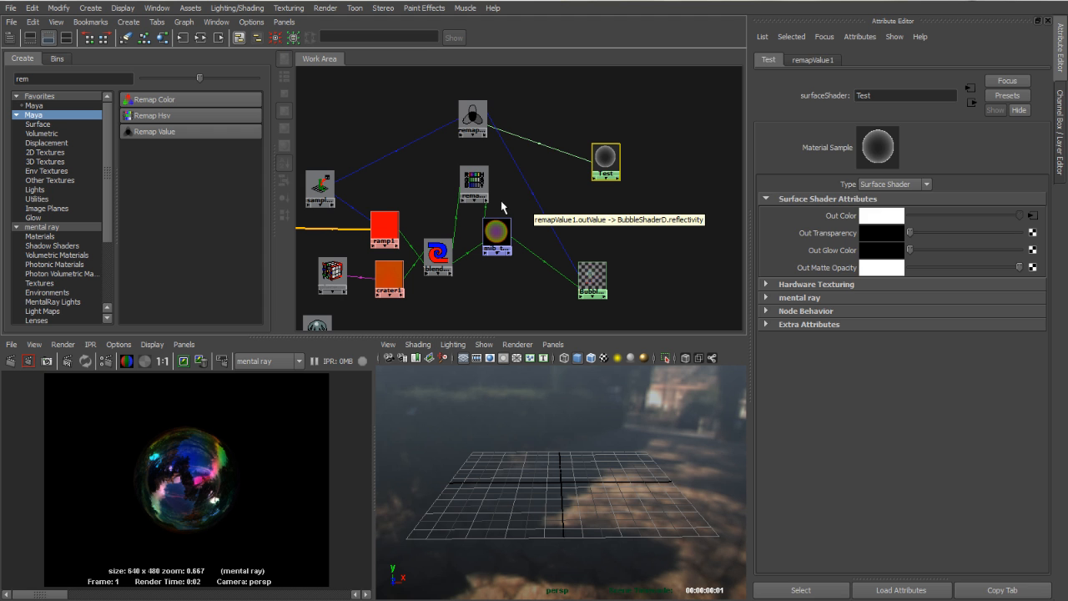
left_click(511, 159)
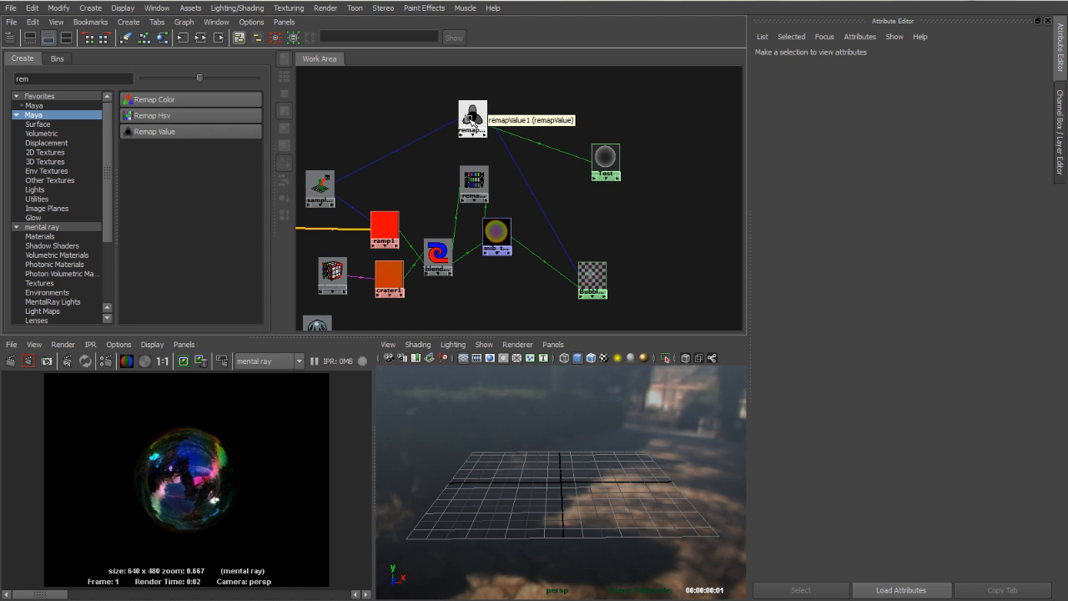
Spread out the Test and BubbleShaderD nodes so their connections from remapValue1 can be told apart.
left_click_drag(606, 159, 629, 152)
left_click(604, 200)
left_click_drag(596, 280, 600, 259)
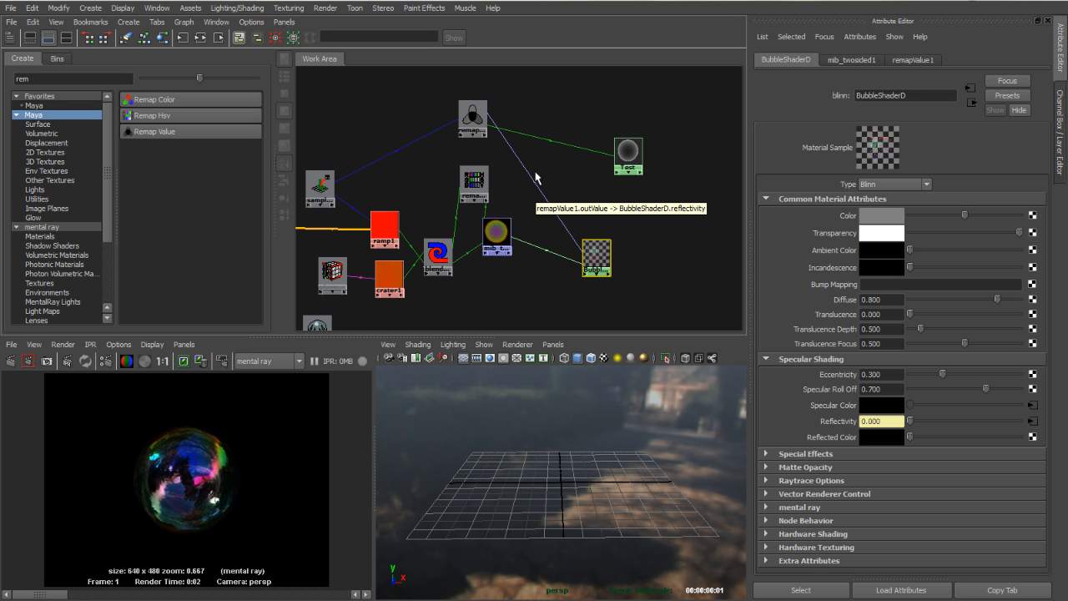
left_click(606, 206)
scroll(560, 130, "up", 2)
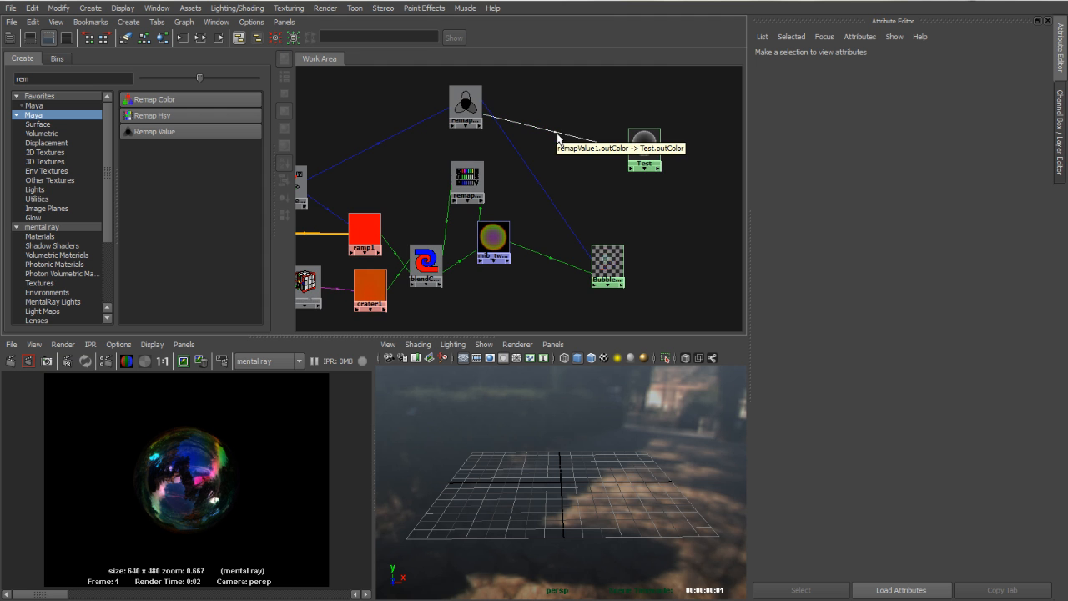
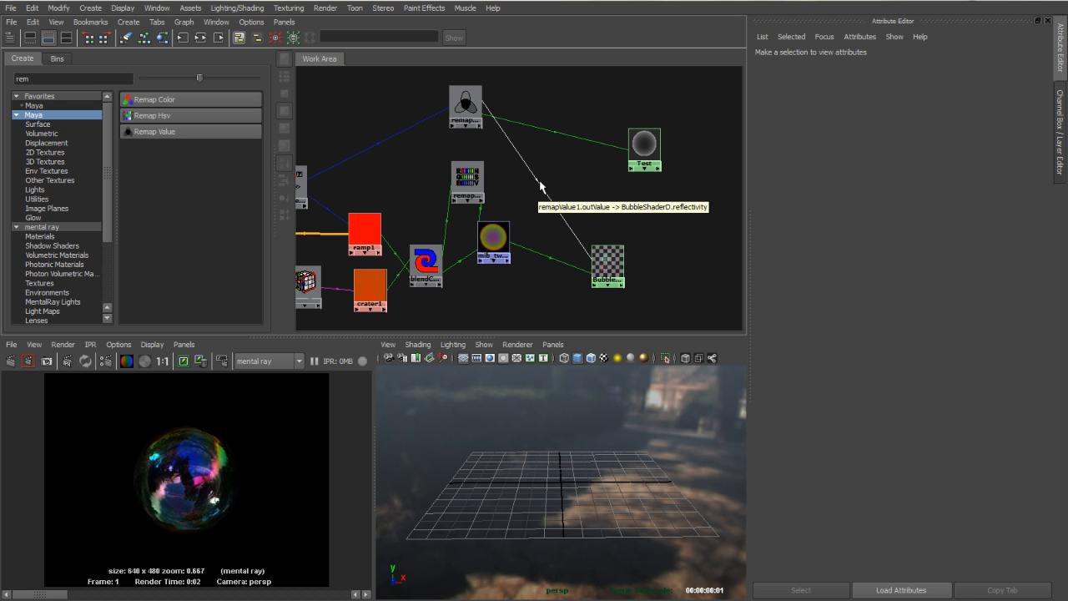
Open the Connection Editor with remapValue1's outputs and BubbleShaderD's inputs loaded.
middle_click_drag(468, 98, 602, 258)
left_click(599, 258)
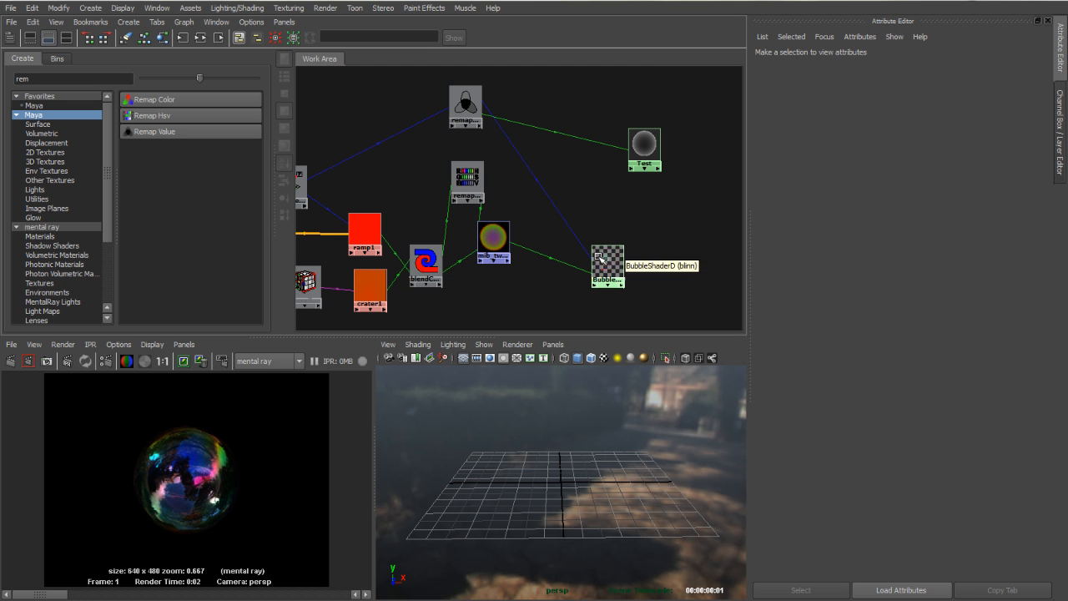
left_click(597, 253)
middle_click_drag(464, 105, 821, 417)
middle_click_drag(469, 101, 601, 249)
left_click(644, 375)
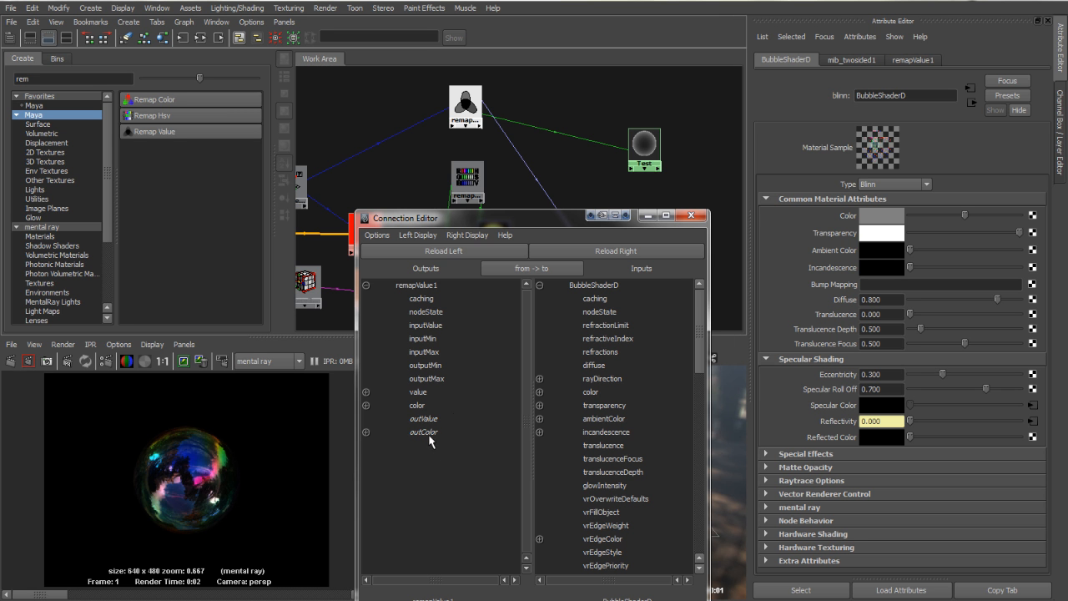
Connect remapValue1's outColorR to BubbleShaderD's reflectivity in place of outValue and close the Connection Editor.
left_click(366, 433)
left_click(438, 446)
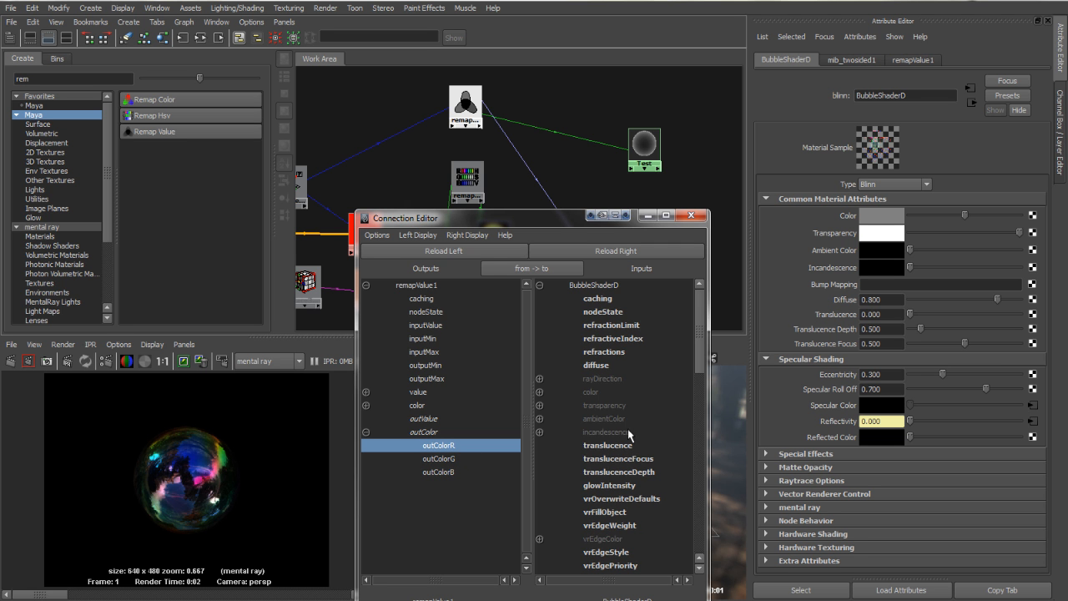
scroll(635, 438, "down", 10)
left_click_drag(698, 457, 700, 496)
left_click(605, 462)
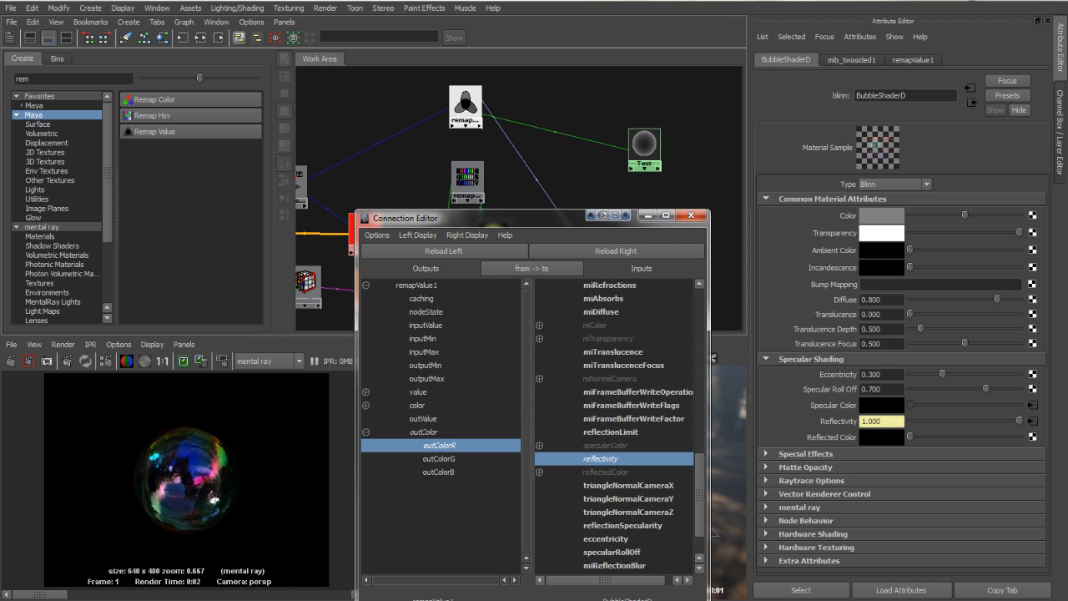
left_click(646, 600)
left_click(579, 191)
left_click(535, 182)
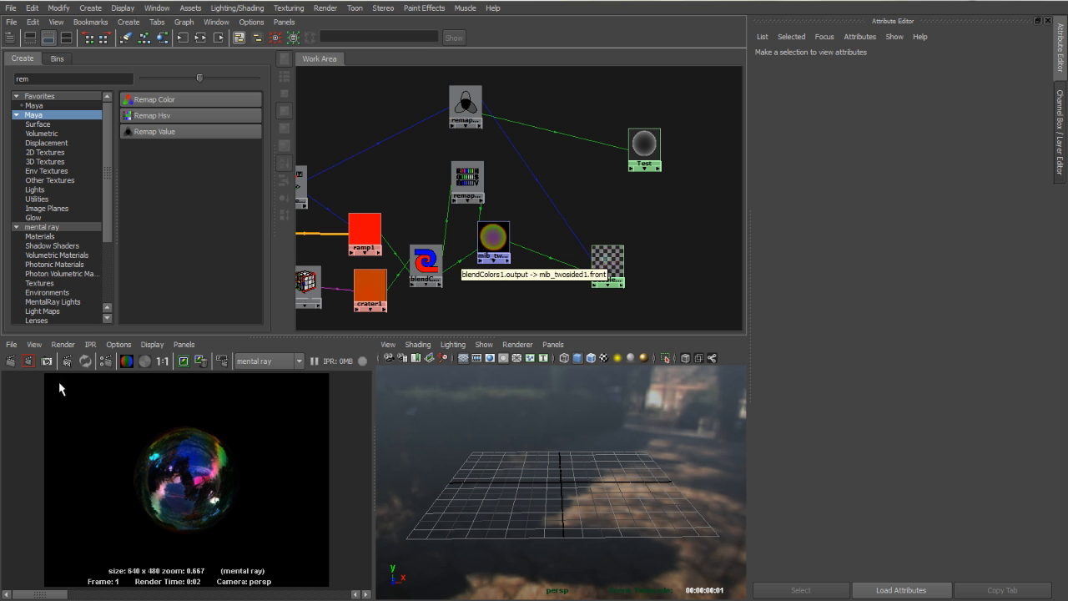
Render the sphere with the outColorR-driven reflectivity and examine the bubble's centre and rim up close.
left_click(10, 361)
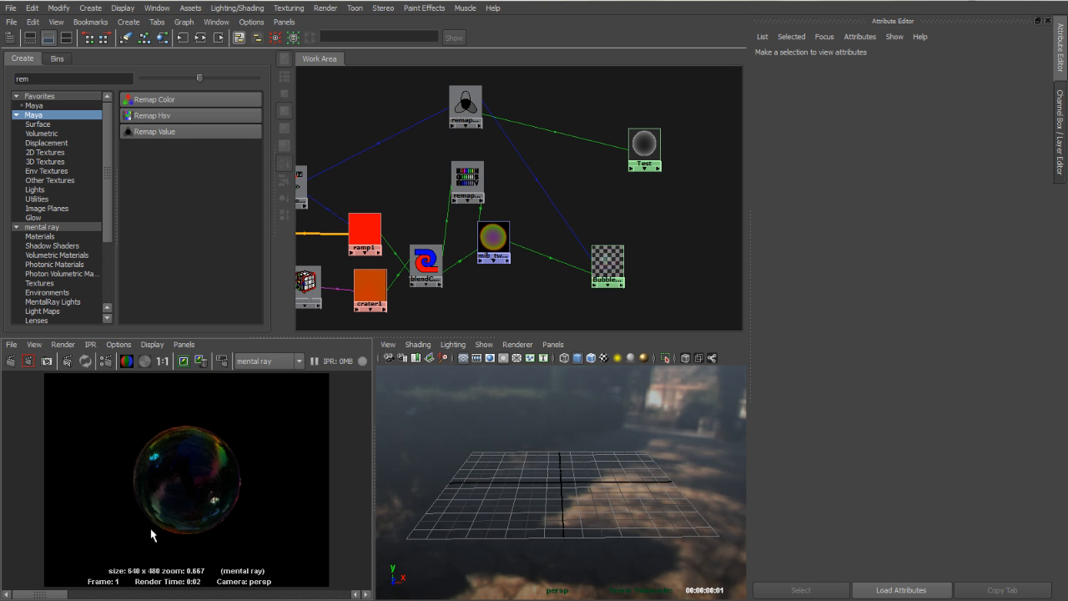
scroll(230, 468, "up", 10)
scroll(258, 446, "down", 8)
scroll(292, 418, "up", 2)
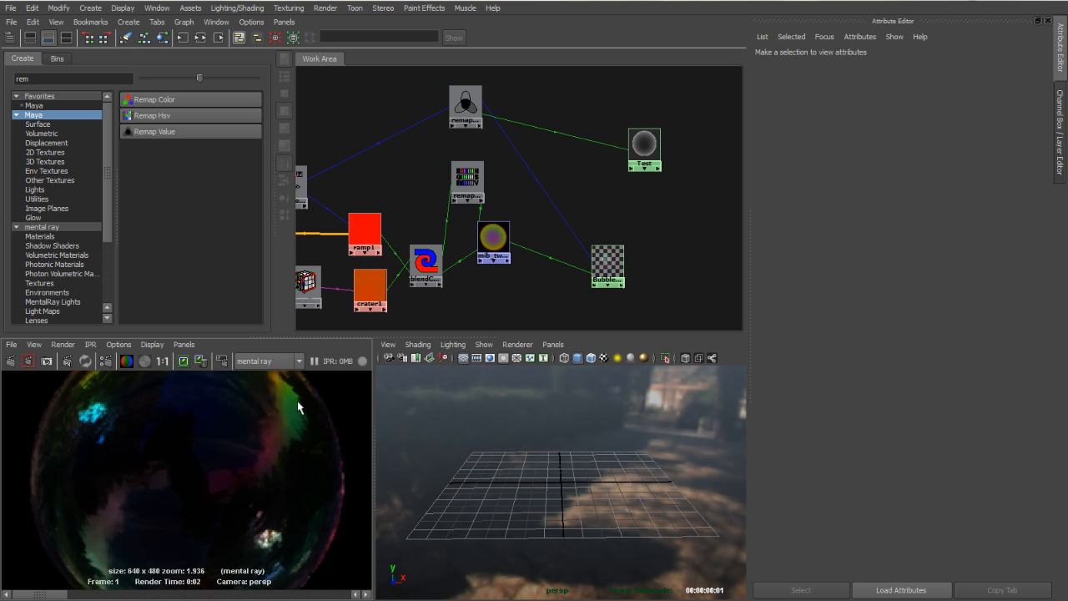
scroll(299, 405, "down", 1)
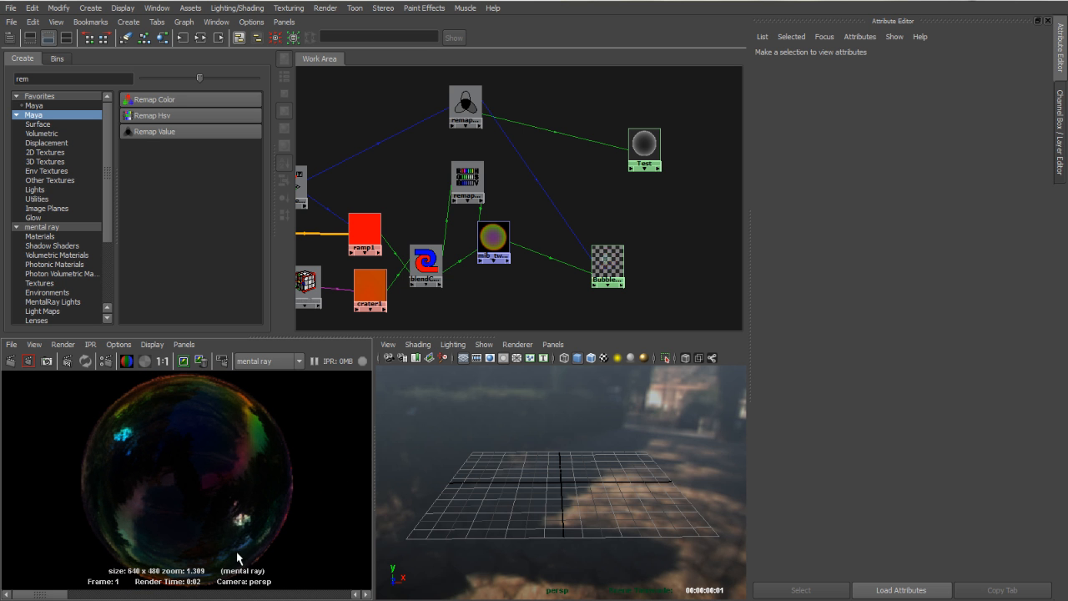
Shift remapValue1's grey ramp point slightly towards the white one, set the white point to position 0.104 and render.
left_click(466, 104)
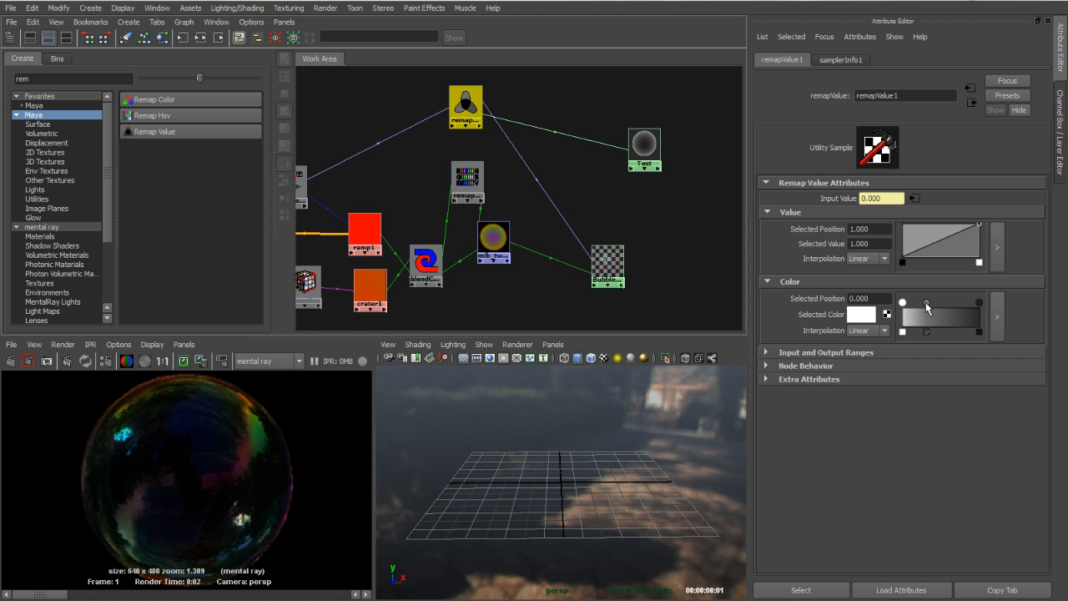
left_click(921, 307)
left_click_drag(903, 302, 910, 302)
left_click(10, 360)
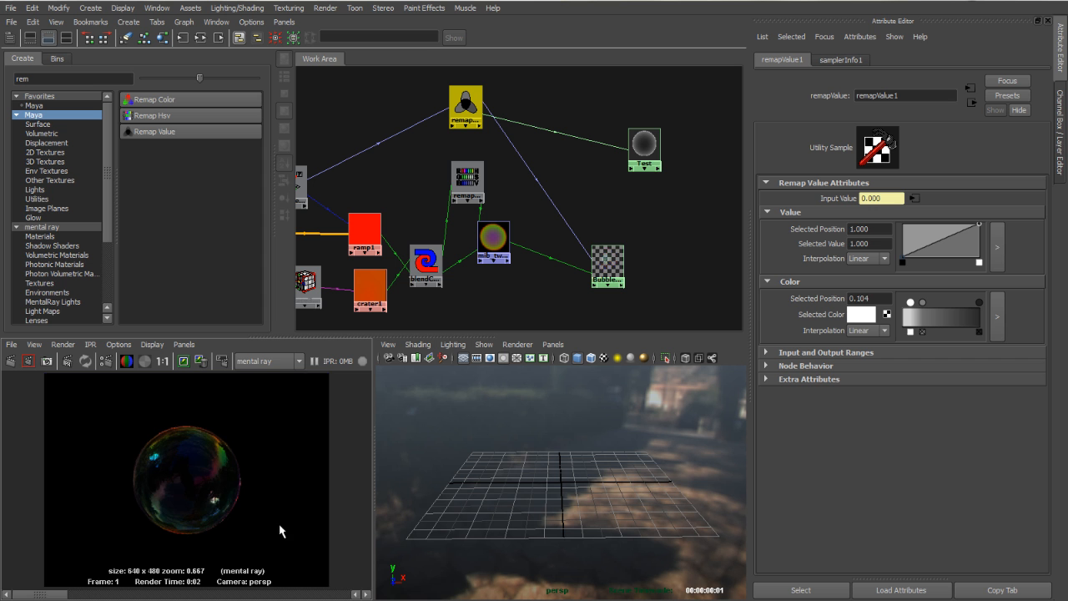
scroll(190, 437, "up", 1)
Lighten the Color ramp point at position 1.000 to a medium-dark grey and render the bubble.
left_click(979, 304)
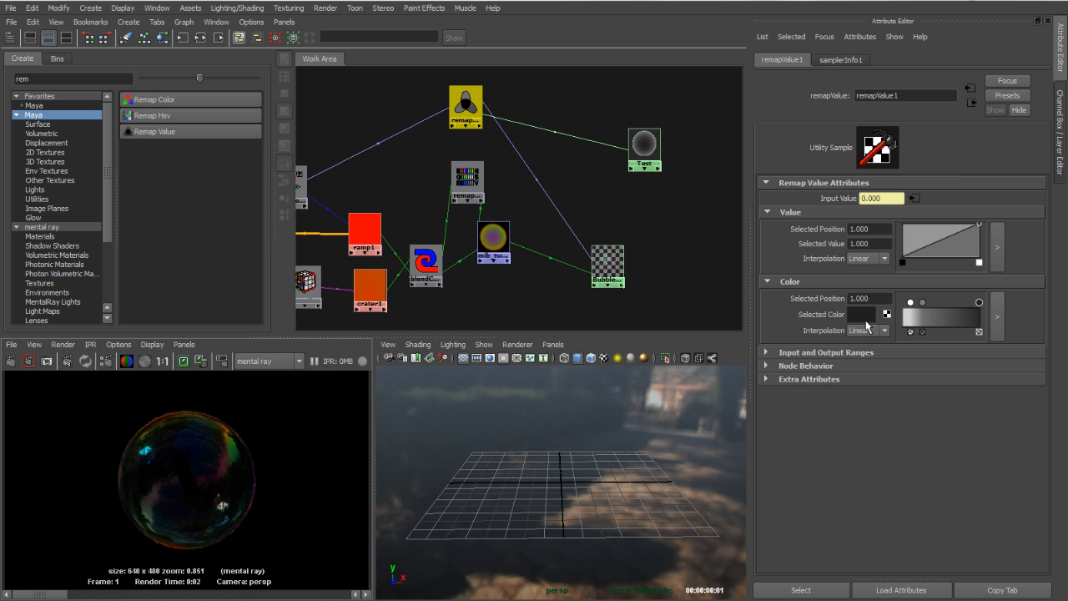
left_click(862, 315)
left_click(10, 361)
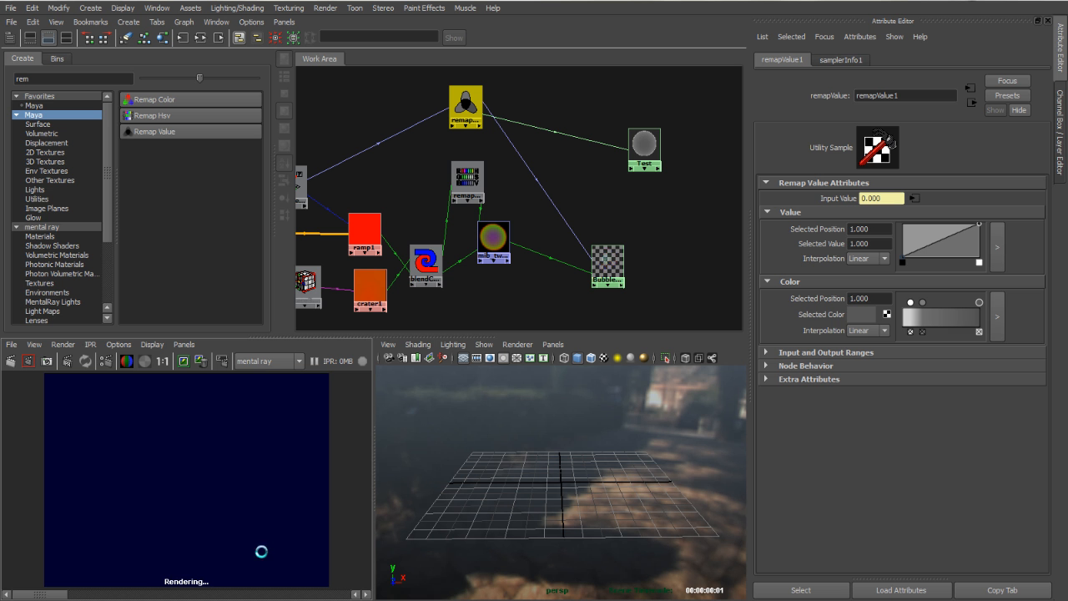
scroll(205, 459, "up", 2)
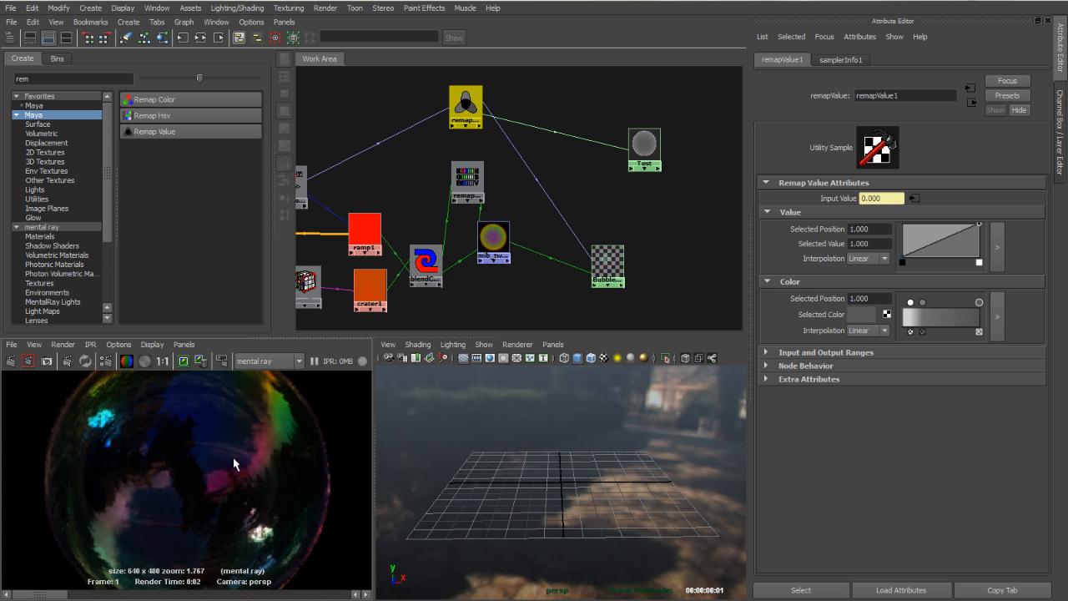
Examine the rendered bubble's rim in an enlarged render view and up close.
key("space")
scroll(389, 274, "up", 4)
scroll(389, 275, "up", 1)
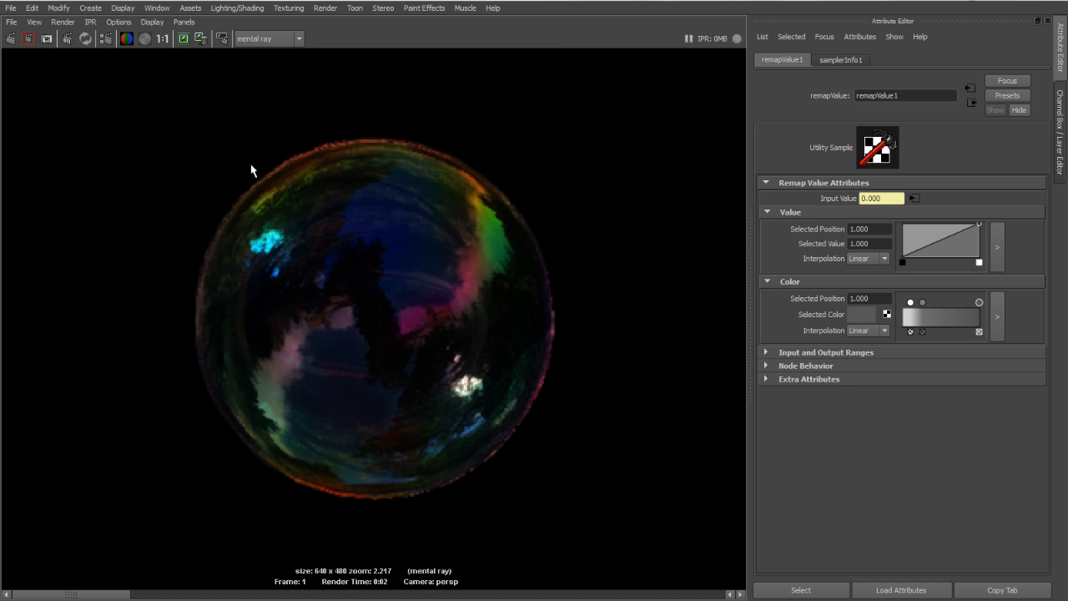
key("space")
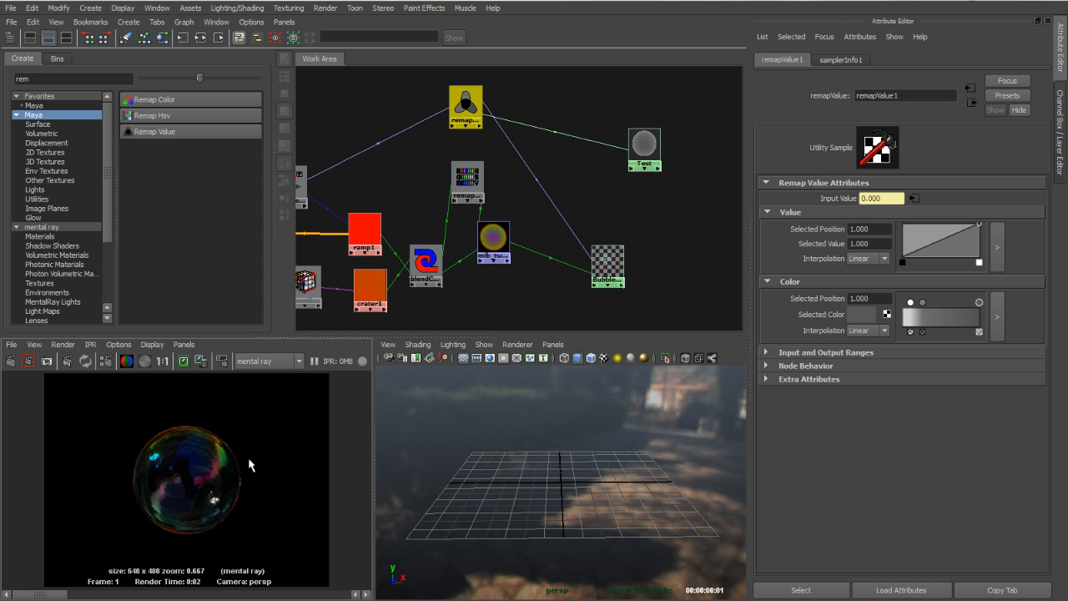
scroll(250, 465, "up", 6)
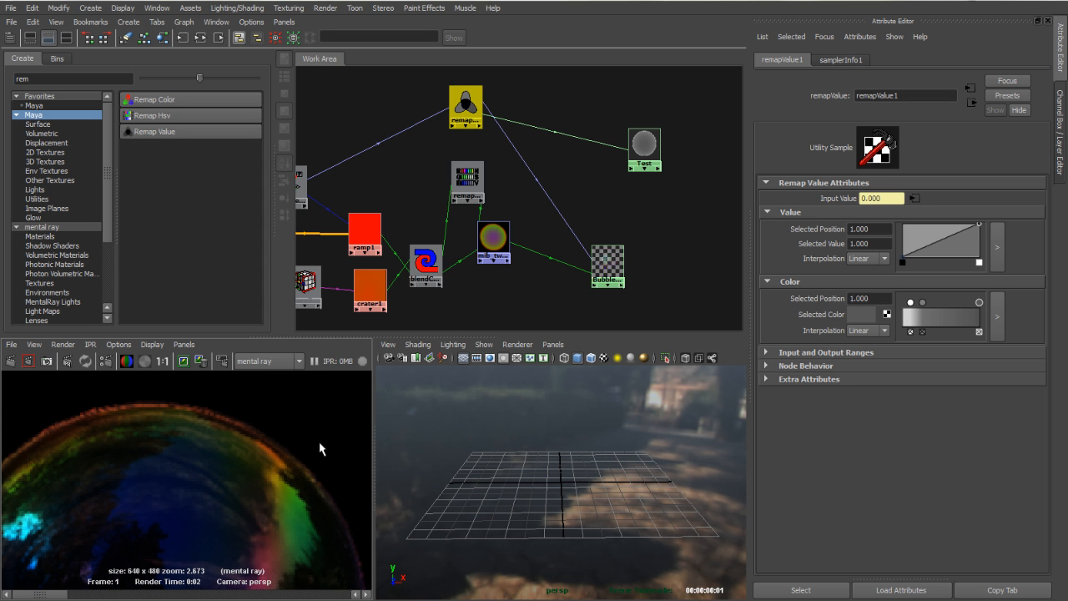
Set the render Quality Preset to Production and render the bubble.
left_click(105, 360)
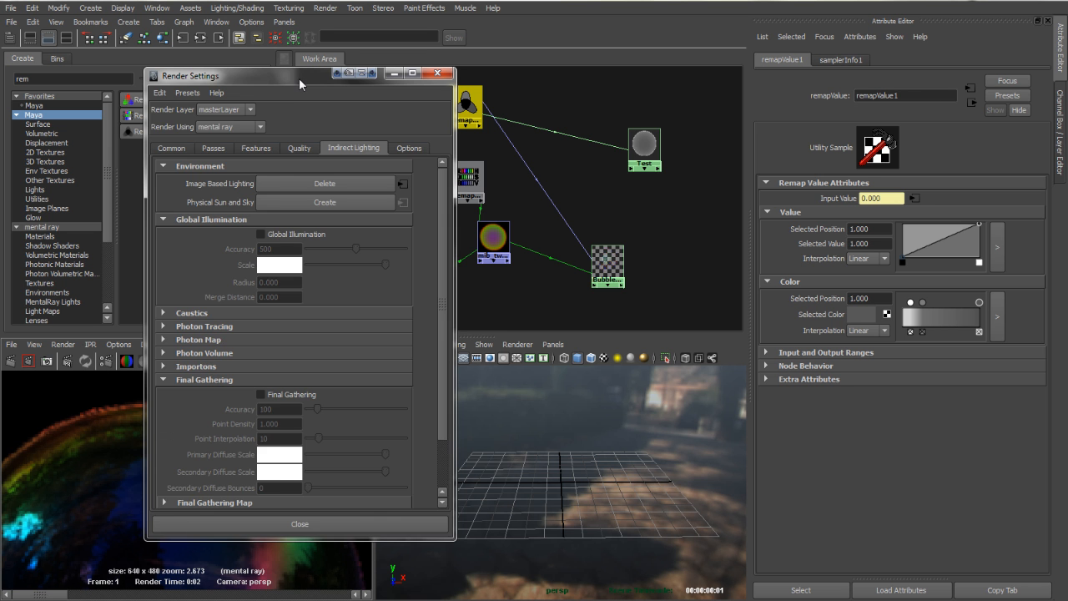
left_click_drag(300, 83, 497, 70)
left_click(492, 138)
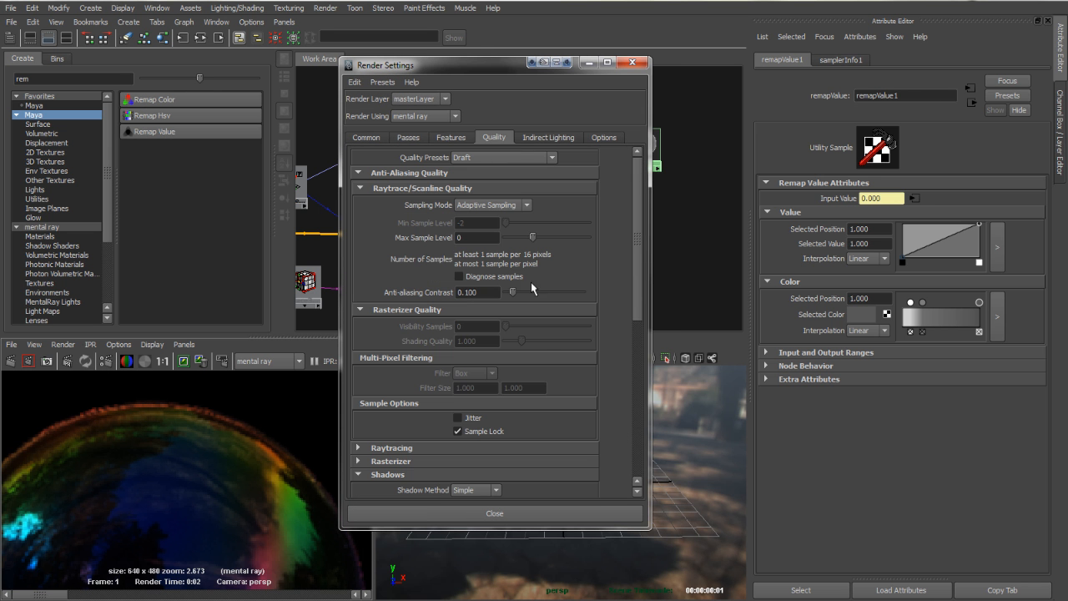
left_click(482, 157)
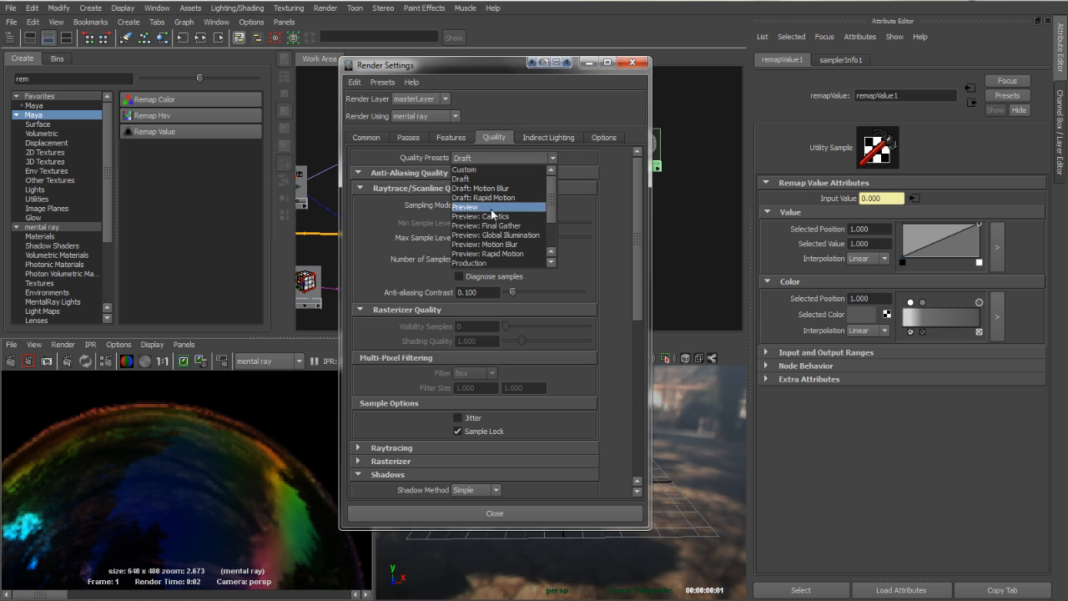
left_click(500, 262)
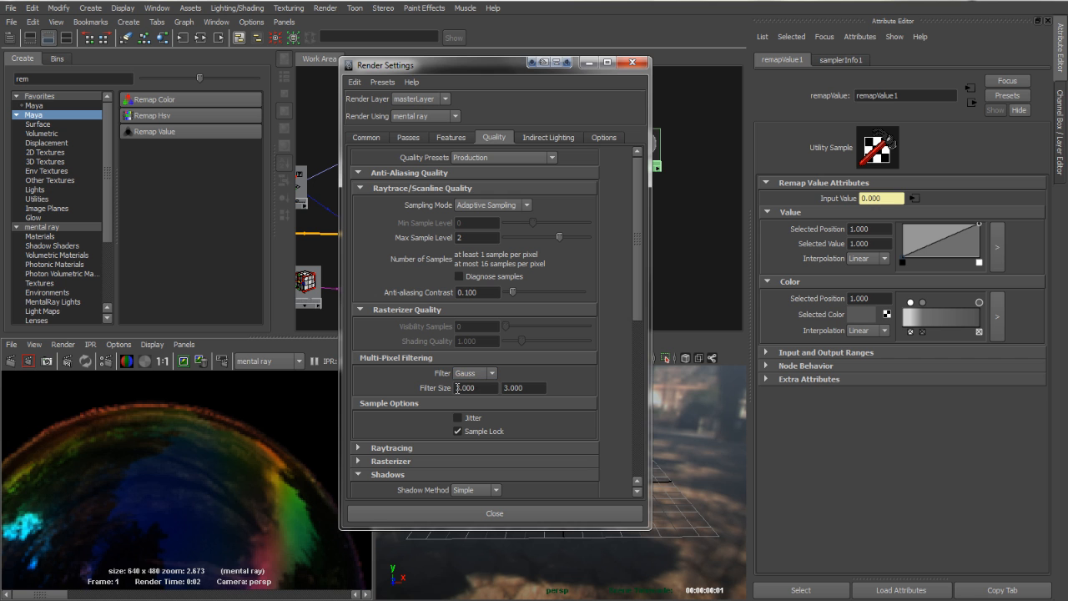
left_click(10, 362)
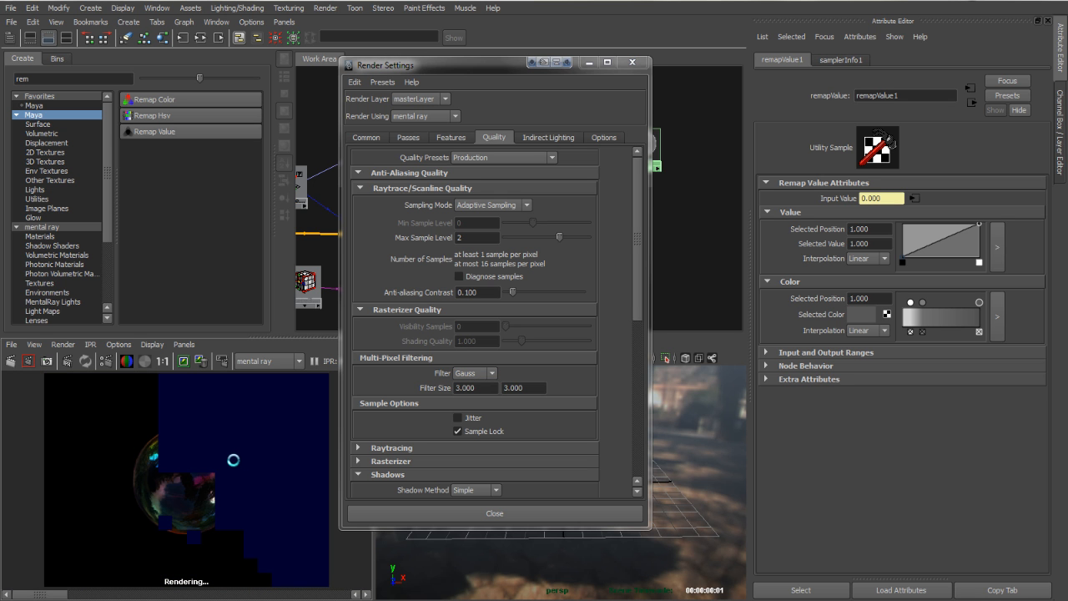
Close the render settings and examine the production-quality bubble in an enlarged render view.
left_click(161, 362)
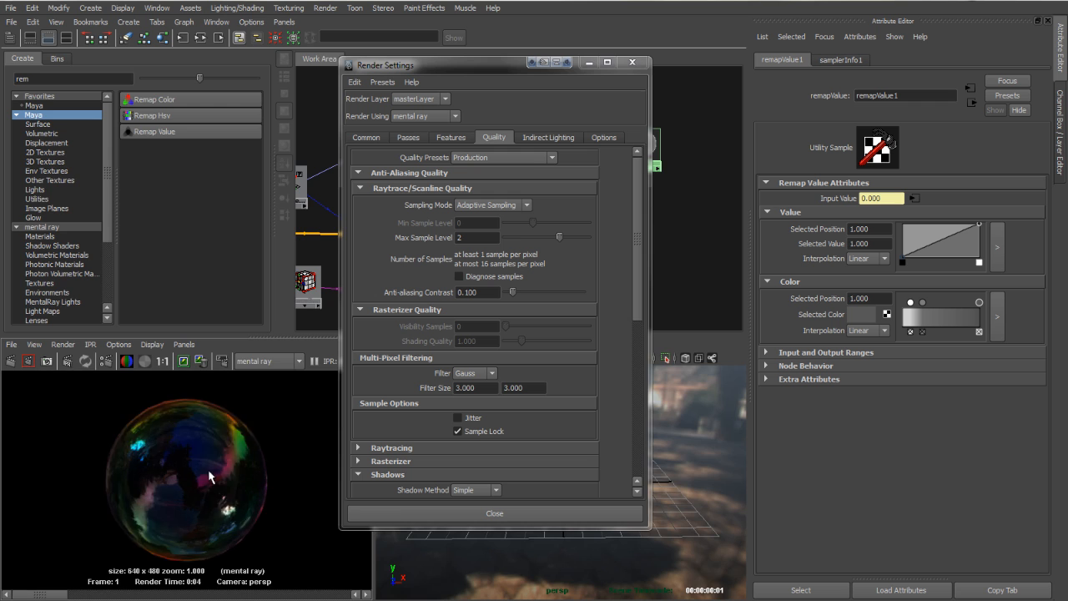
key("space")
left_click(632, 62)
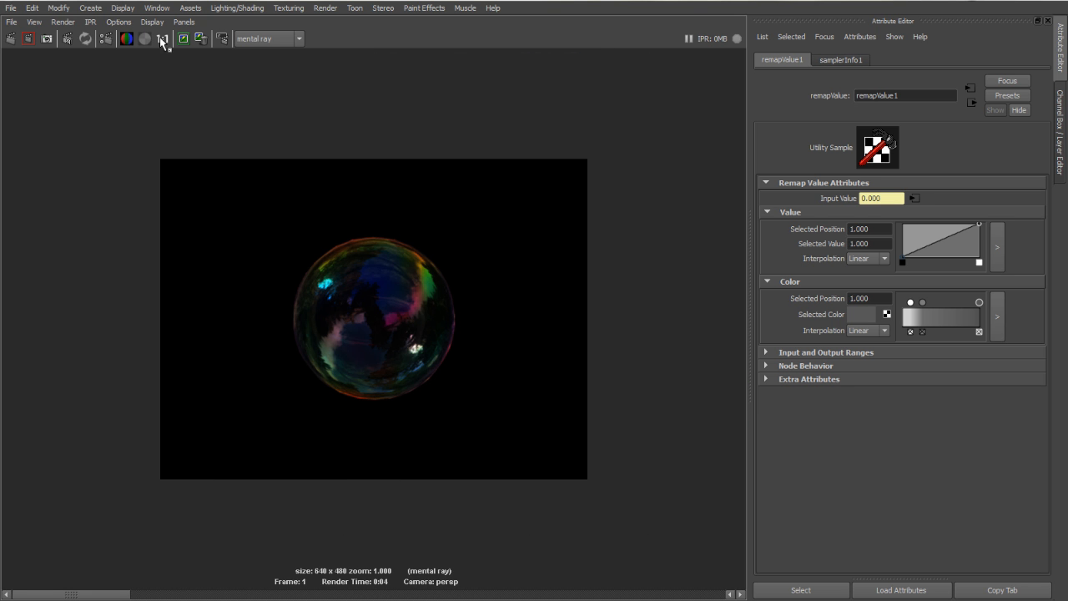
right_click_drag(414, 344, 801, 311, "alt")
middle_click_drag(541, 299, 534, 304, "alt")
key("space")
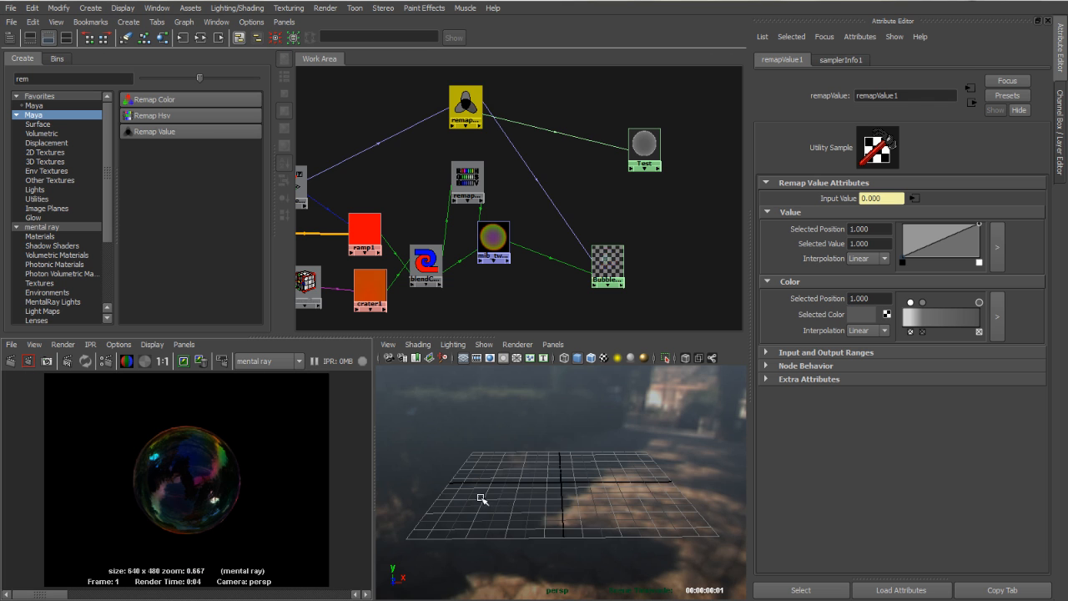
Turn on smooth mesh preview for the sphere and deselect it.
left_click(576, 513)
key("3")
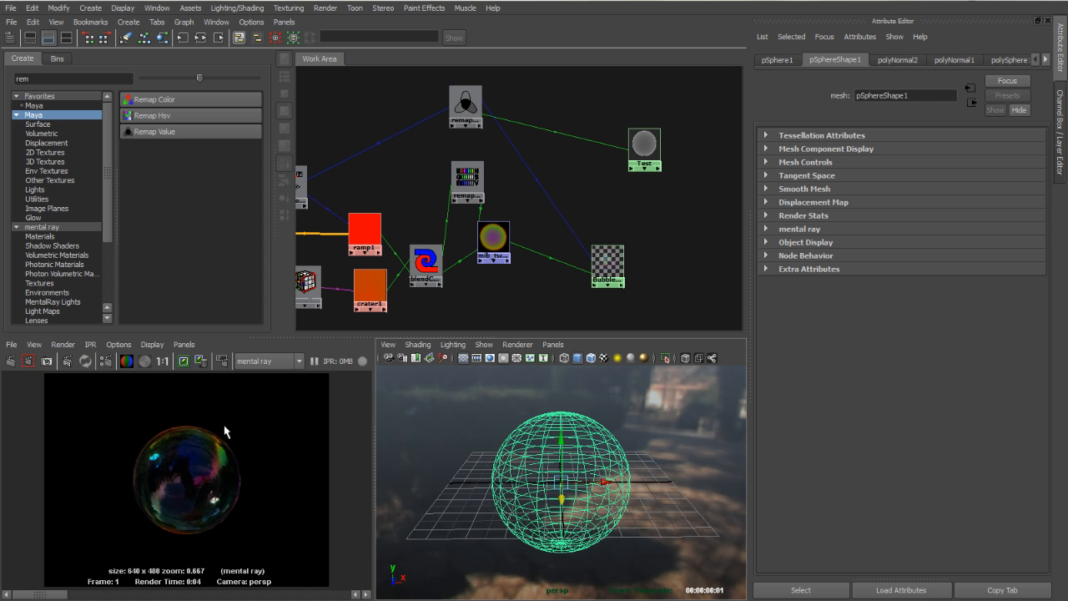
left_click(537, 459)
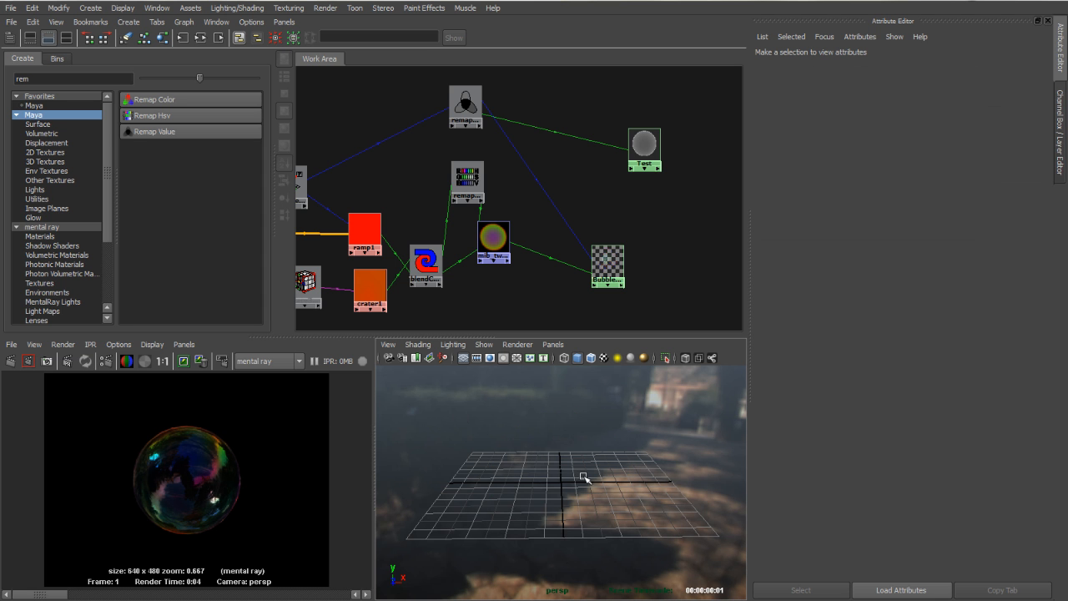
Create a point light, move it above and to the right of the sphere, and render.
key("space")
left_click_drag(508, 415, 679, 241)
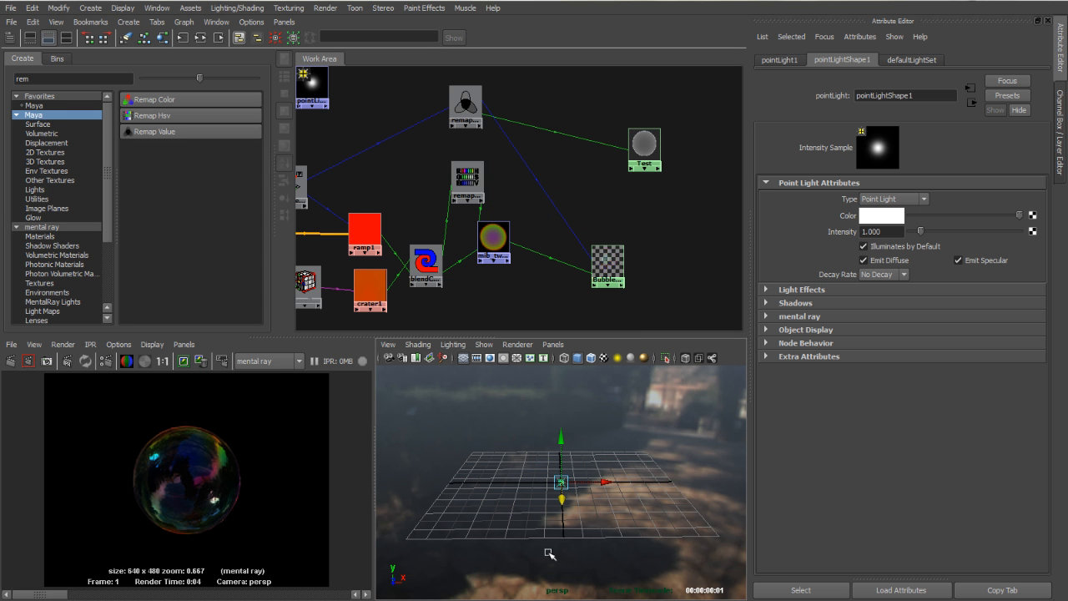
middle_click_drag(677, 476, 712, 464)
left_click(11, 360)
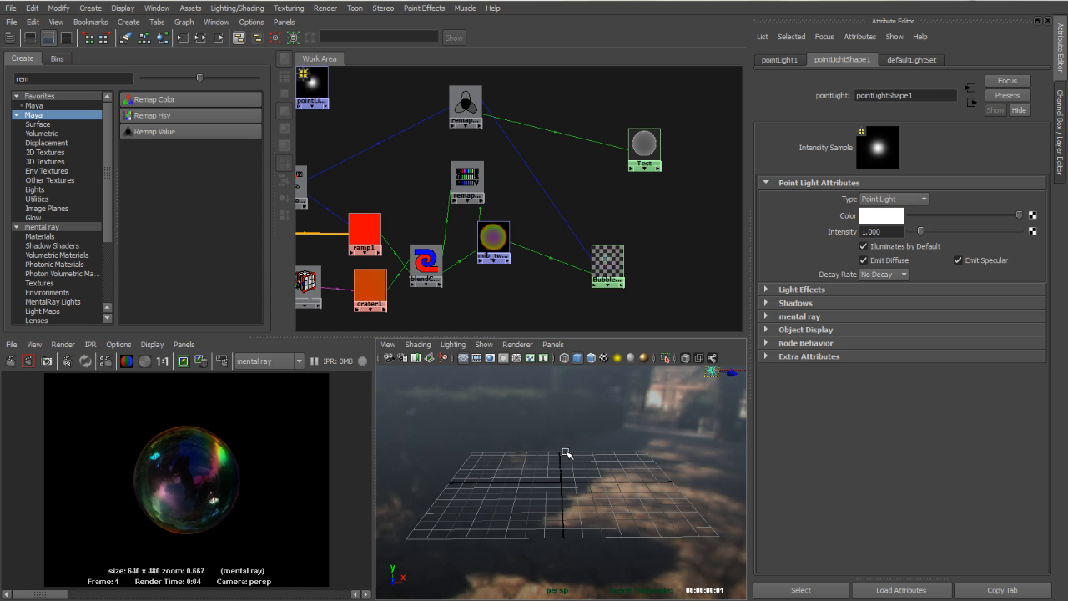
Set BubbleShaderD's Eccentricity to 0.085 and Specular Roll Off to 0.945, then render the bubble.
left_click(545, 472)
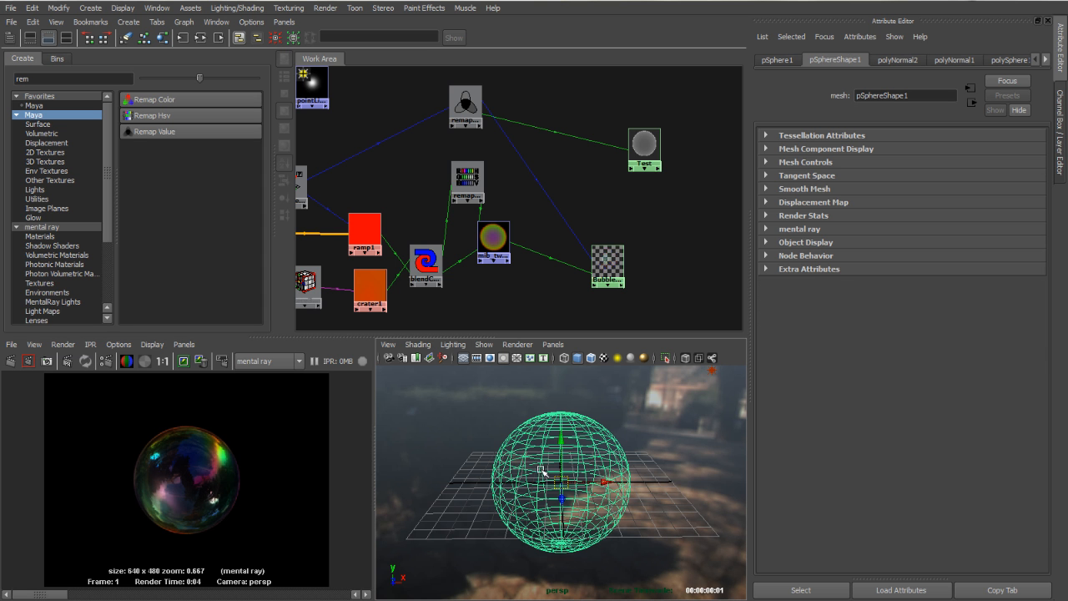
left_click(911, 62)
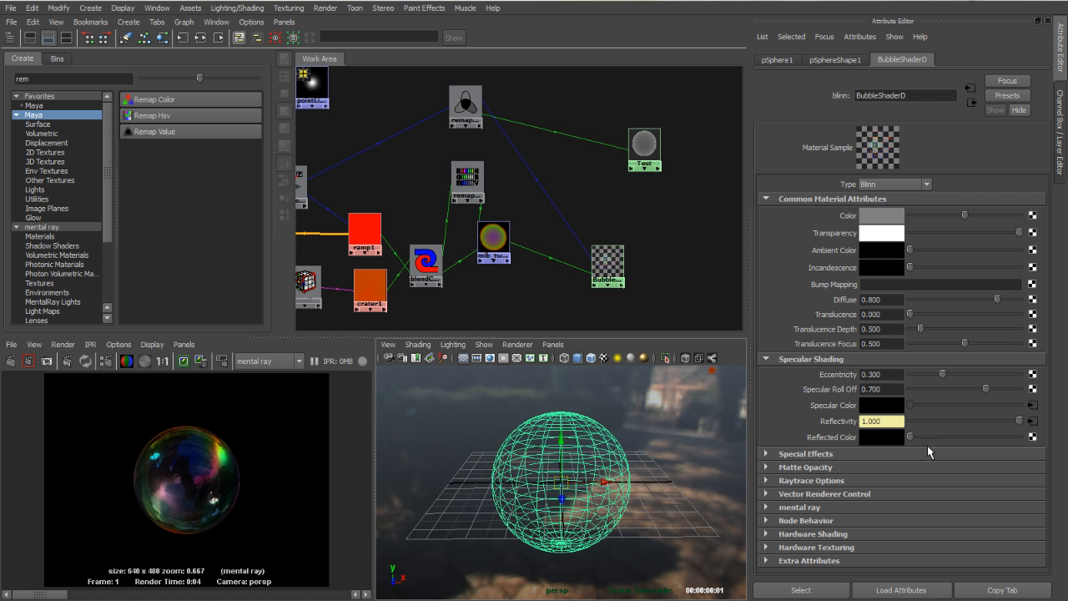
left_click_drag(643, 146, 677, 181)
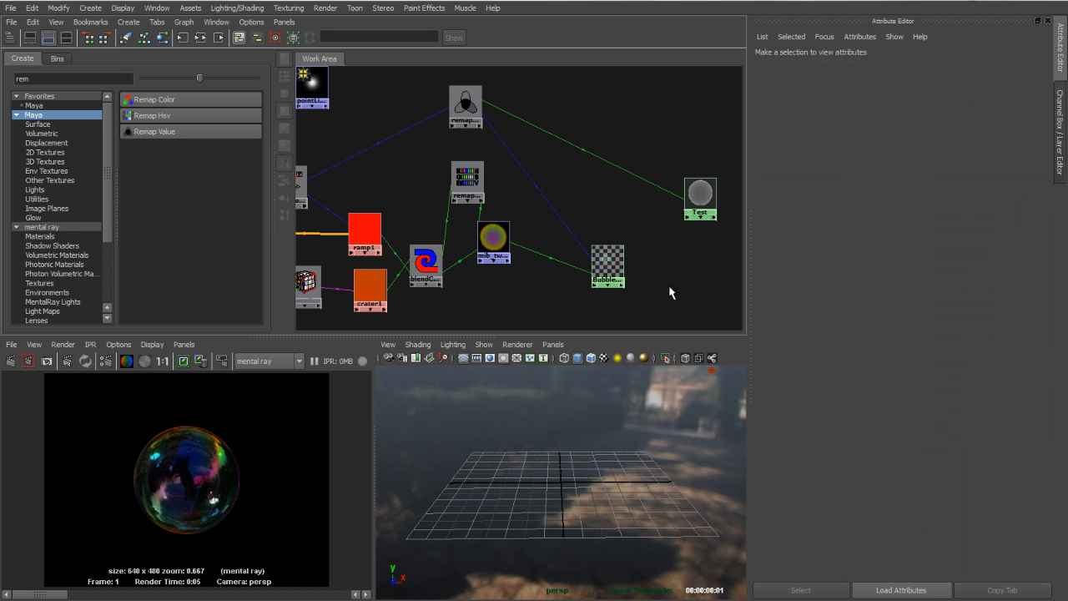
left_click(607, 266)
left_click_drag(943, 374, 918, 383)
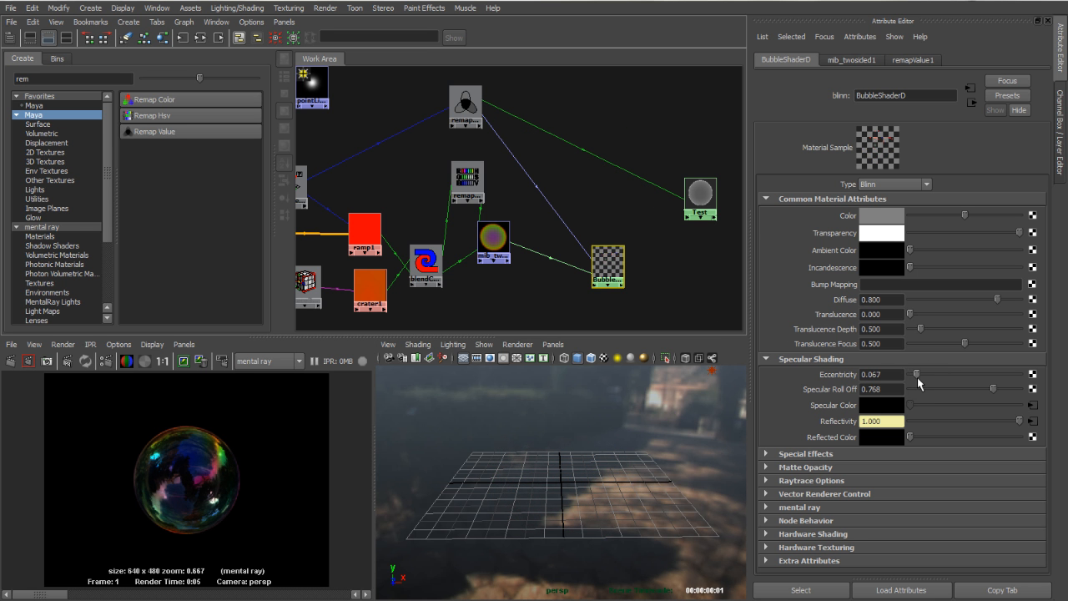
left_click(1016, 390)
left_click_drag(915, 376, 922, 379)
left_click(10, 361)
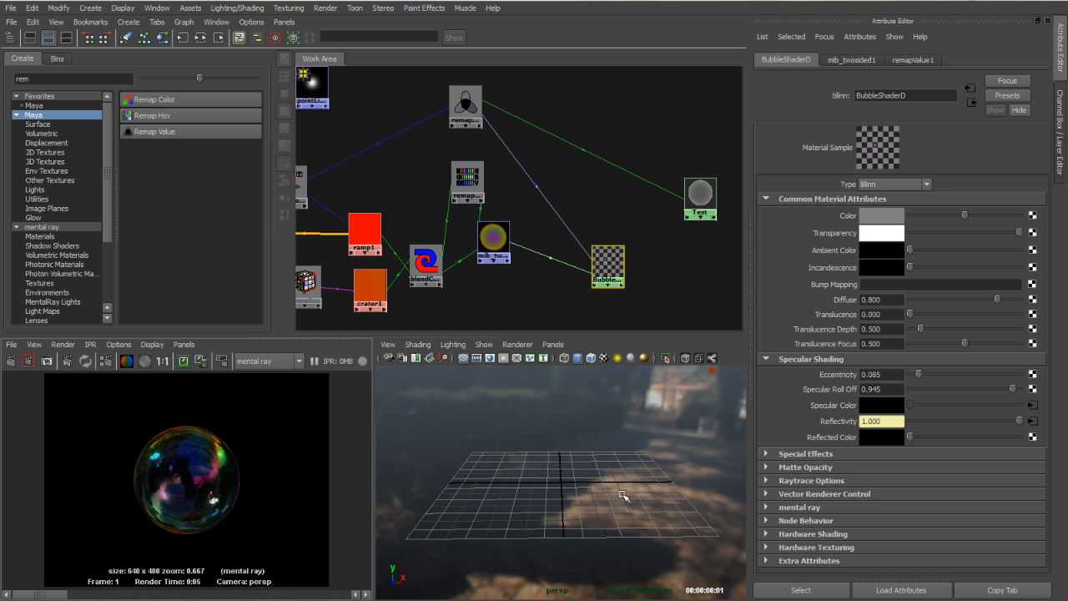
Set the point light's Intensity to 10 and render the bubble.
left_click(712, 372)
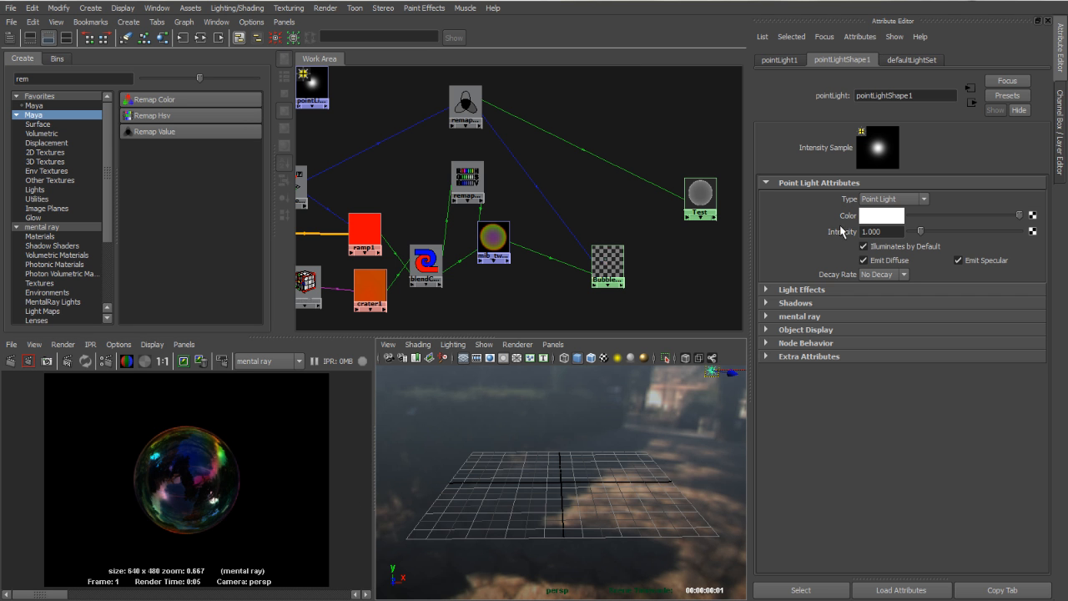
left_click(866, 231)
left_click(10, 361)
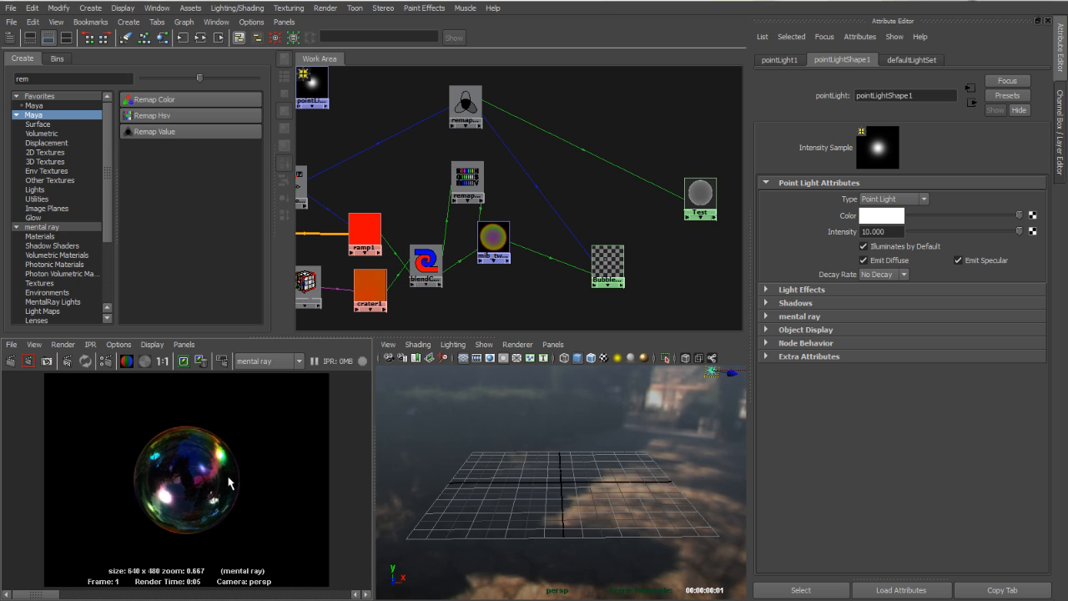
Examine the point light's highlights on the rendered bubble in an enlarged view, both up close and as a whole.
key("space")
right_click_drag(352, 318, 739, 355, "alt")
middle_click_drag(393, 327, 381, 361, "alt")
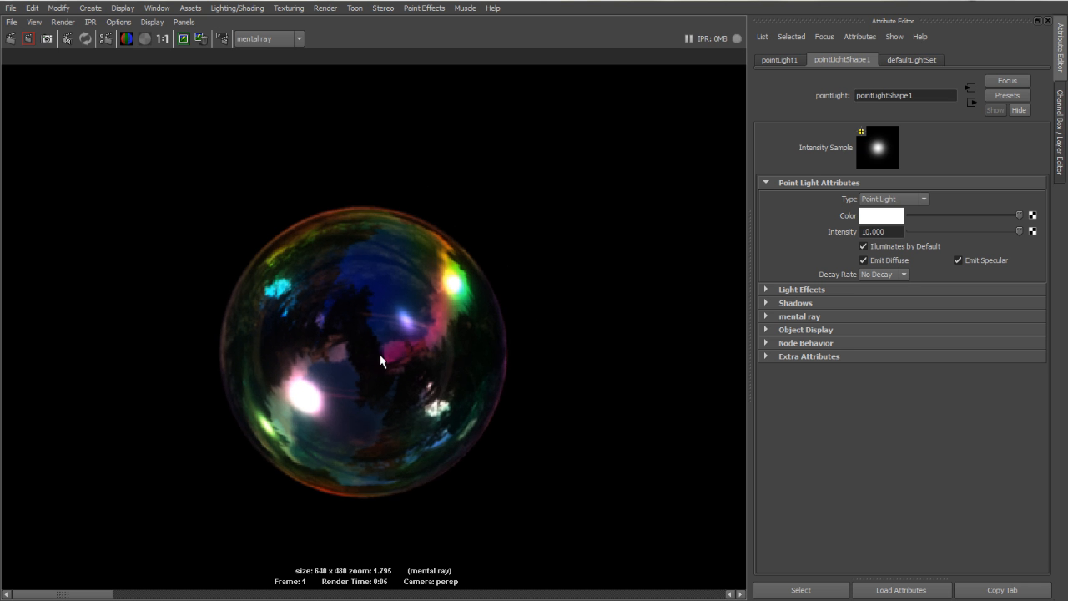
right_click_drag(381, 361, 612, 381, "alt")
middle_click_drag(535, 396, 520, 333, "alt")
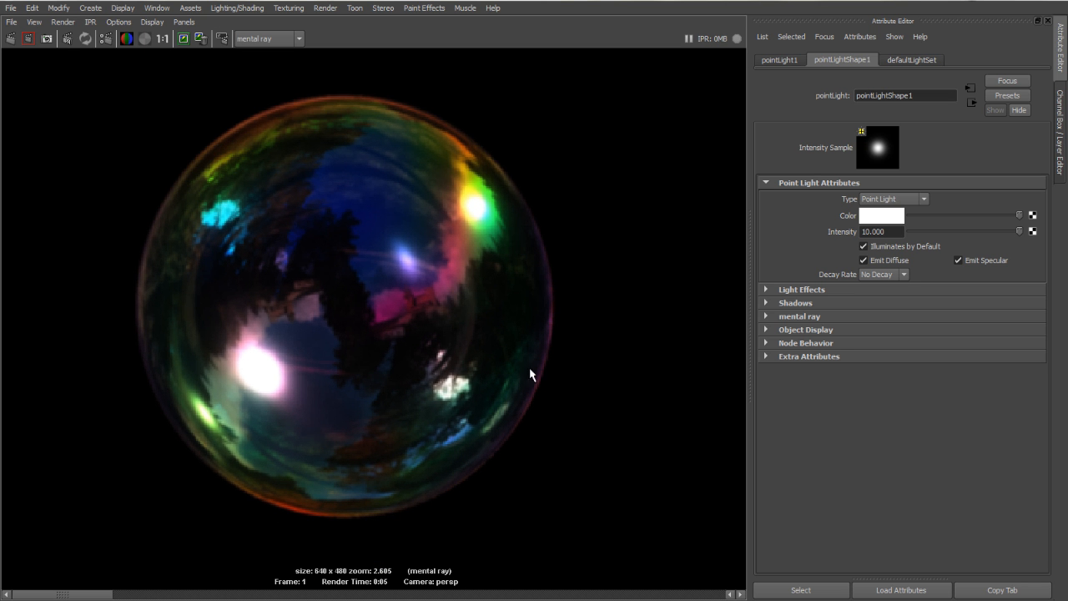
right_click_drag(579, 358, 142, 352, "alt")
middle_click_drag(411, 376, 417, 382, "alt")
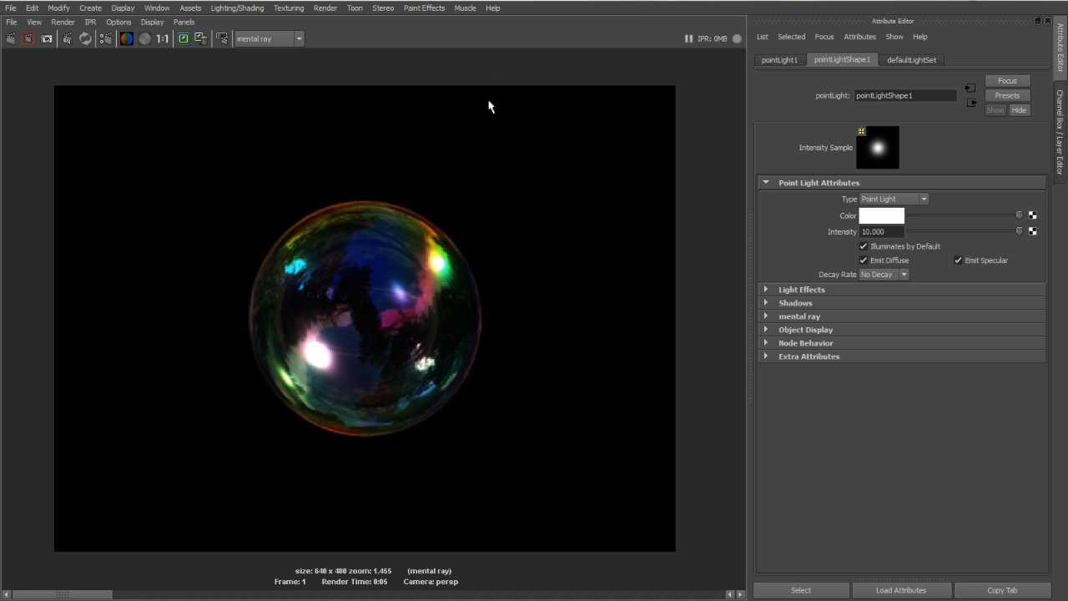
key("space")
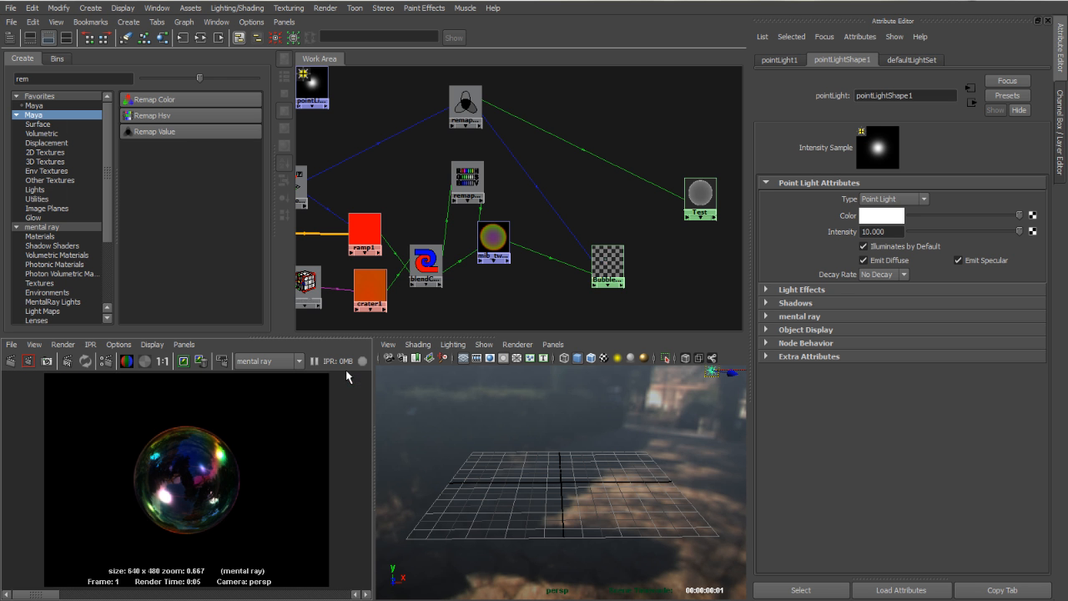
Rearrange the ramp1, crater1, blendColors, mib_twosided1 and remapHsv1 nodes into a tidier layout in the shading network.
right_click_drag(499, 190, 444, 186, "alt")
middle_click_drag(445, 186, 458, 183, "alt")
right_click_drag(458, 177, 503, 207, "alt")
middle_click_drag(502, 207, 558, 151, "alt")
right_click_drag(489, 171, 536, 223, "alt")
middle_click_drag(536, 223, 545, 230, "alt")
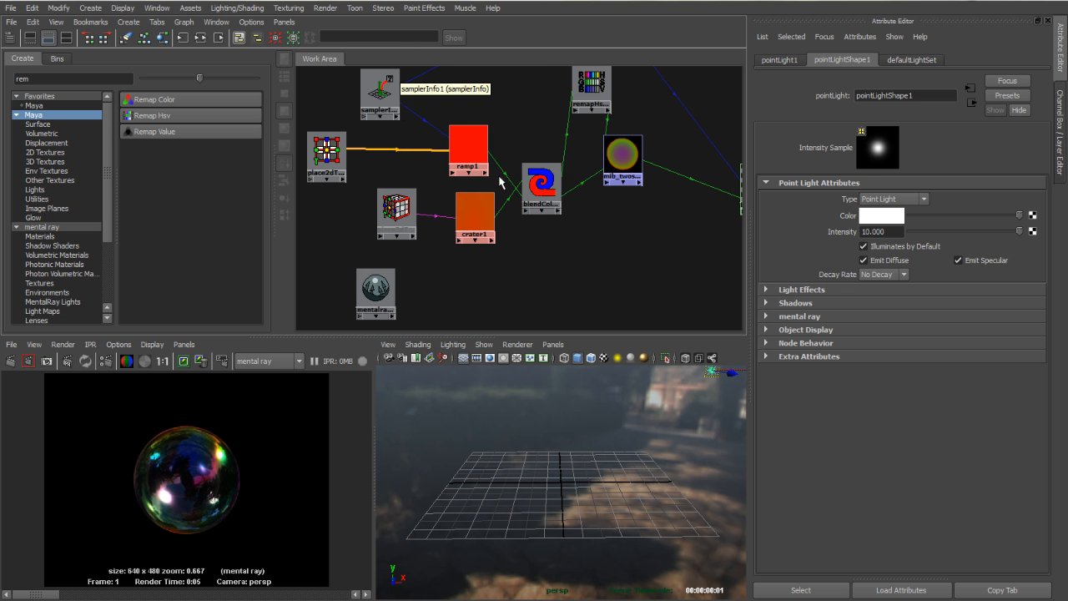
left_click_drag(469, 151, 477, 135)
left_click_drag(484, 220, 472, 219)
left_click_drag(538, 192, 536, 171)
left_click_drag(623, 158, 673, 162)
left_click_drag(594, 87, 609, 131)
Move the mentalrayIblShape1 node away from the bubble shading network and deselect it.
right_click_drag(540, 286, 454, 278, "alt")
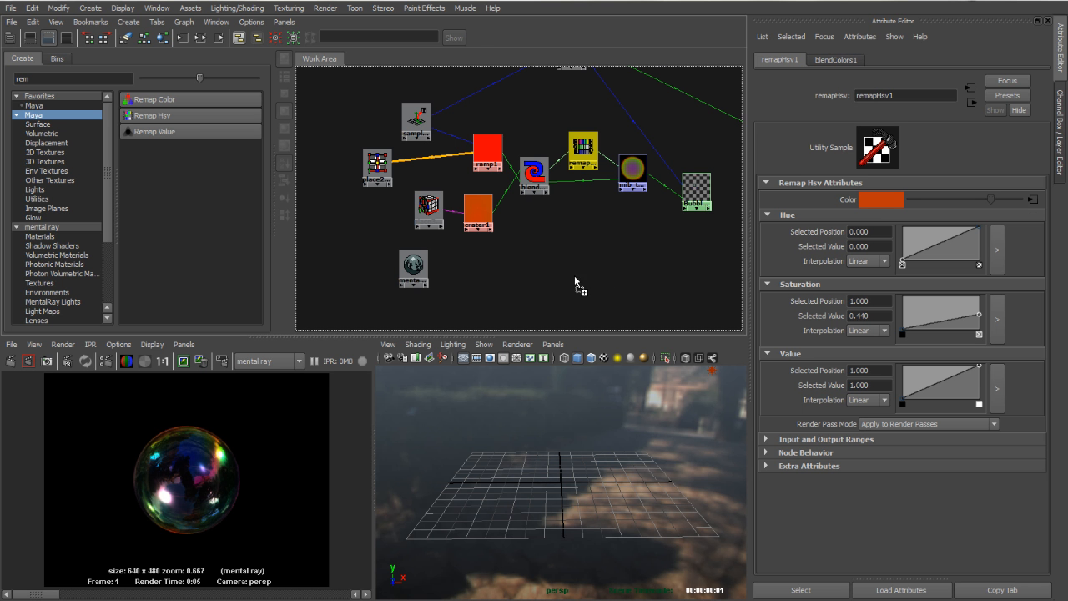
scroll(469, 291, "down", 2)
middle_click_drag(566, 249, 544, 261, "alt")
scroll(471, 278, "up", 1)
left_click(411, 281)
left_click_drag(410, 282, 380, 288)
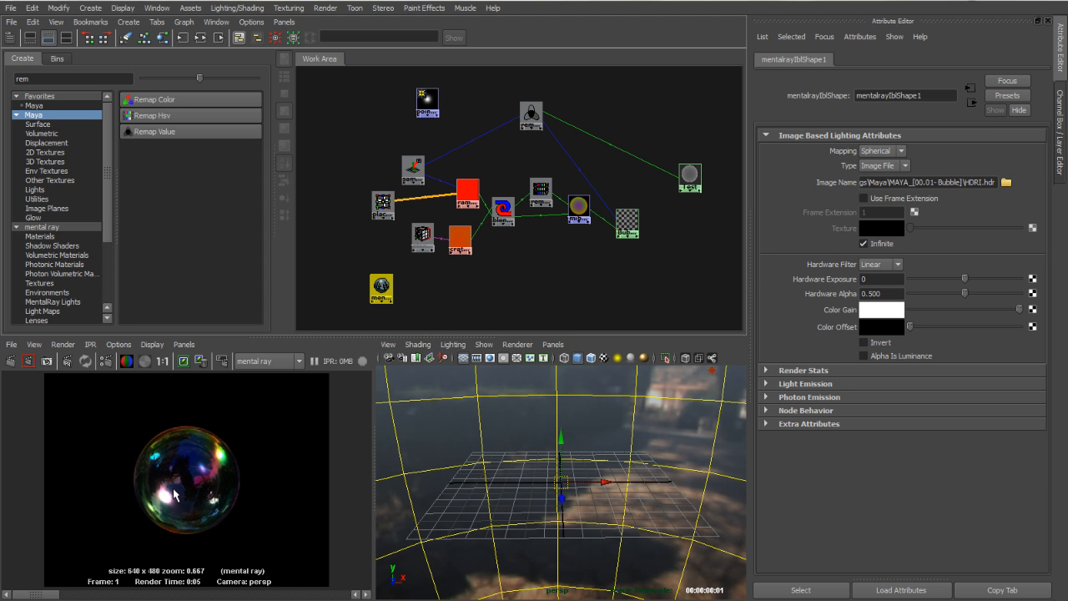
left_click(597, 276)
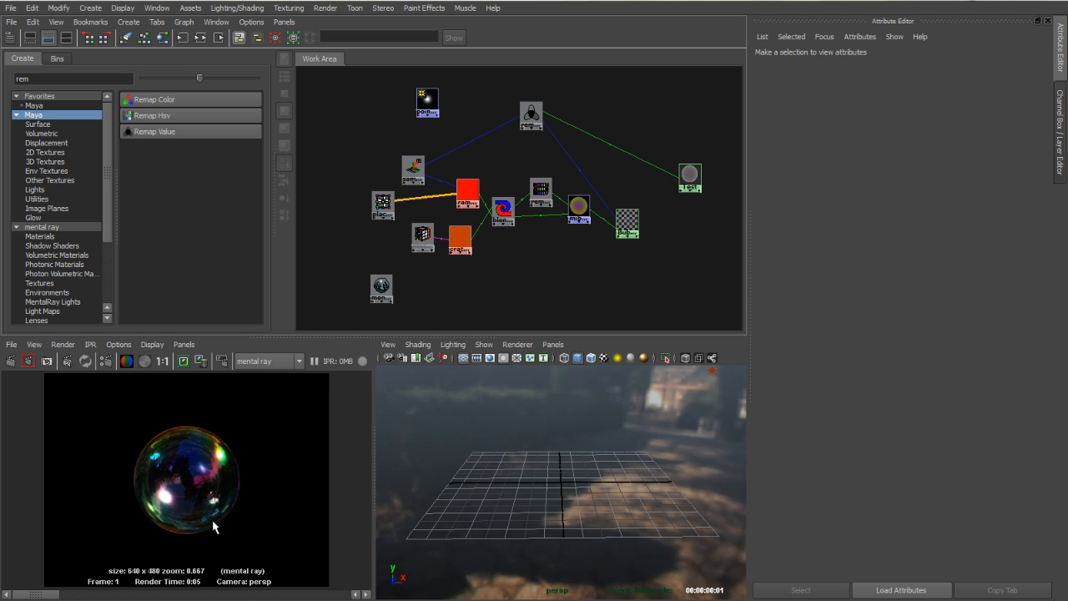
Inspect the bubble's colours and reflections up close in the enlarged render view.
key("space")
right_click_drag(291, 297, 783, 355, "alt")
right_click_drag(448, 358, 504, 359, "alt")
middle_click_drag(500, 363, 504, 369, "alt")
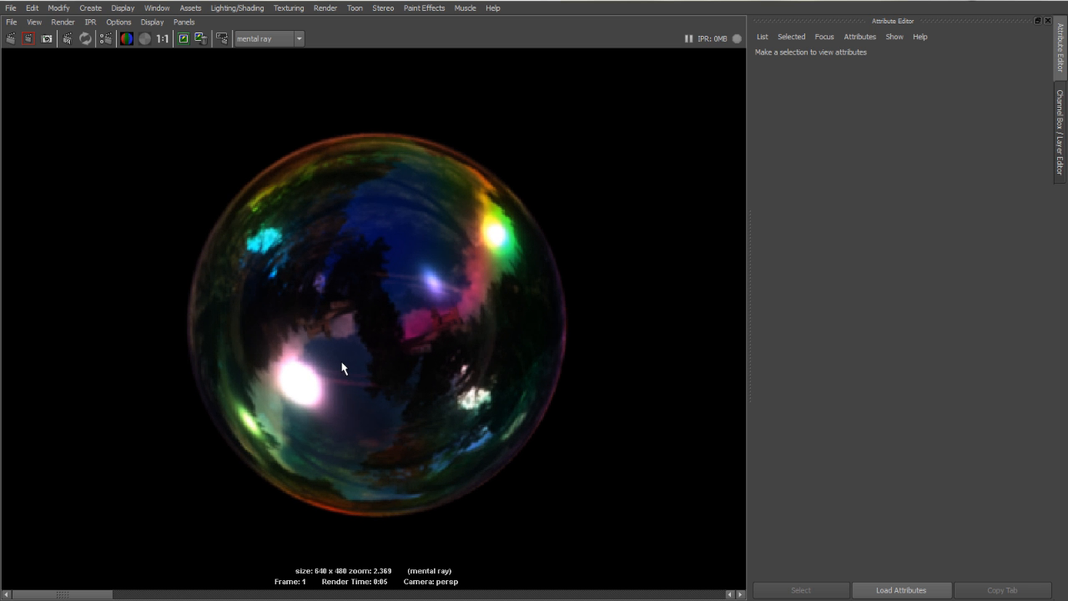
right_click_drag(610, 353, 600, 300, "alt")
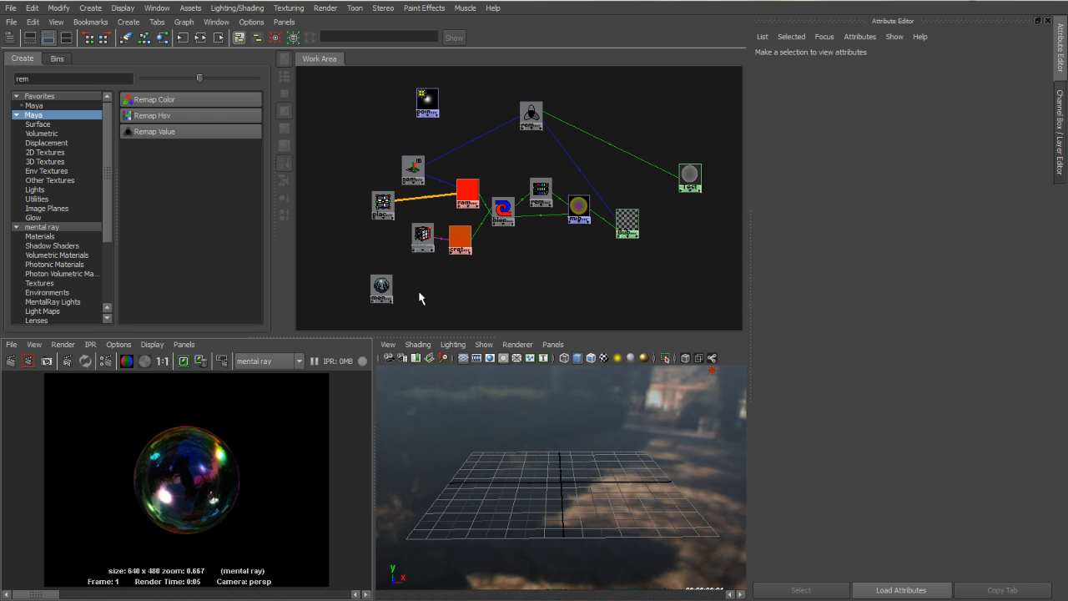
key("space")
Set the mental ray Framebuffer Data Type to RGBA (Float) 4x32 Bit and close the render settings.
left_click(106, 361)
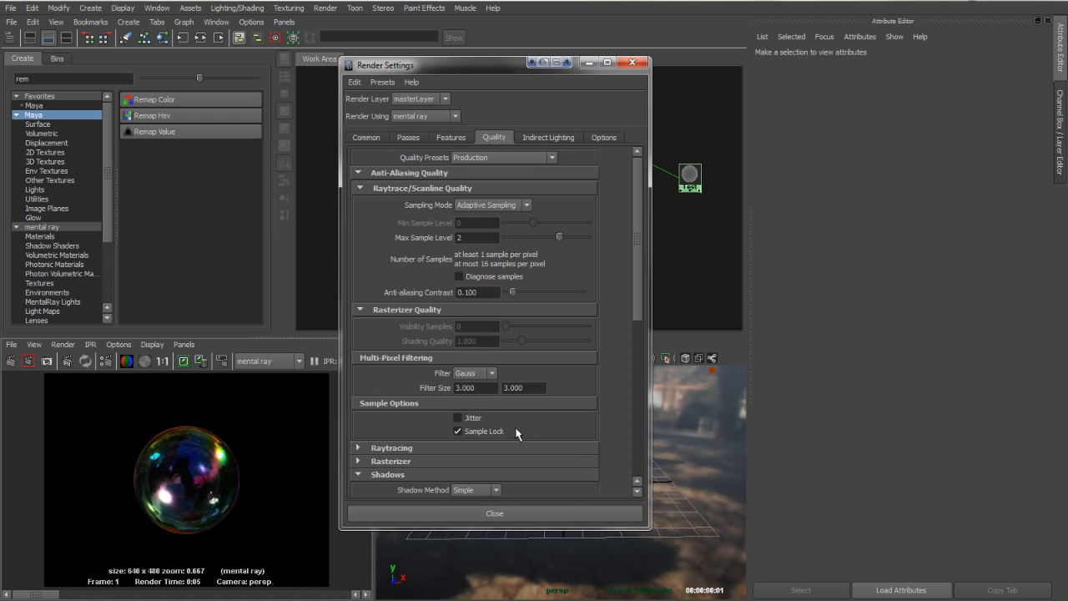
scroll(501, 451, "down", 5)
left_click(460, 487)
scroll(493, 472, "down", 3)
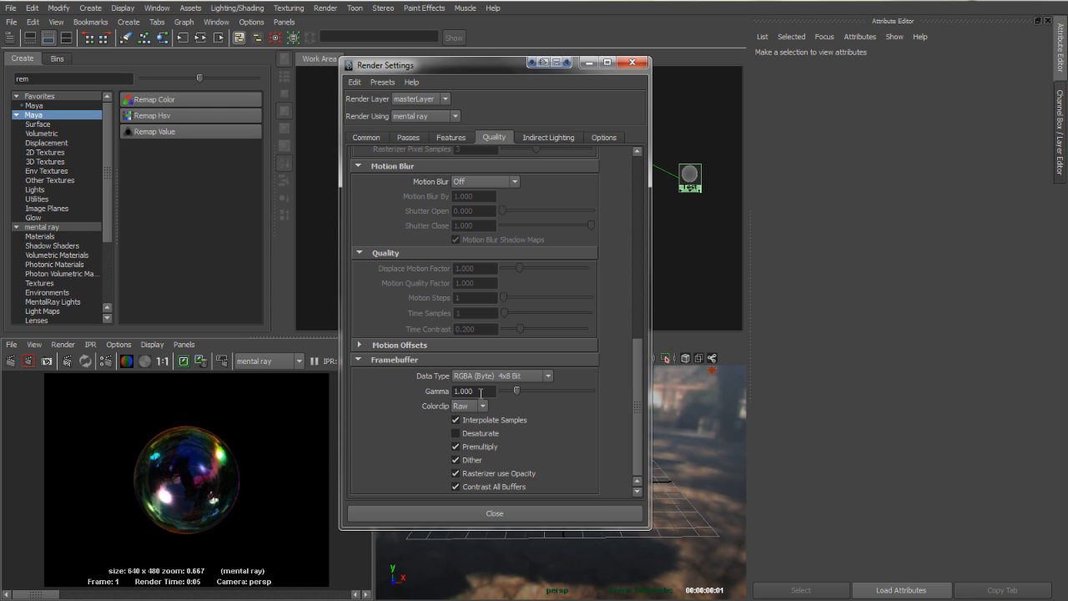
left_click(550, 377)
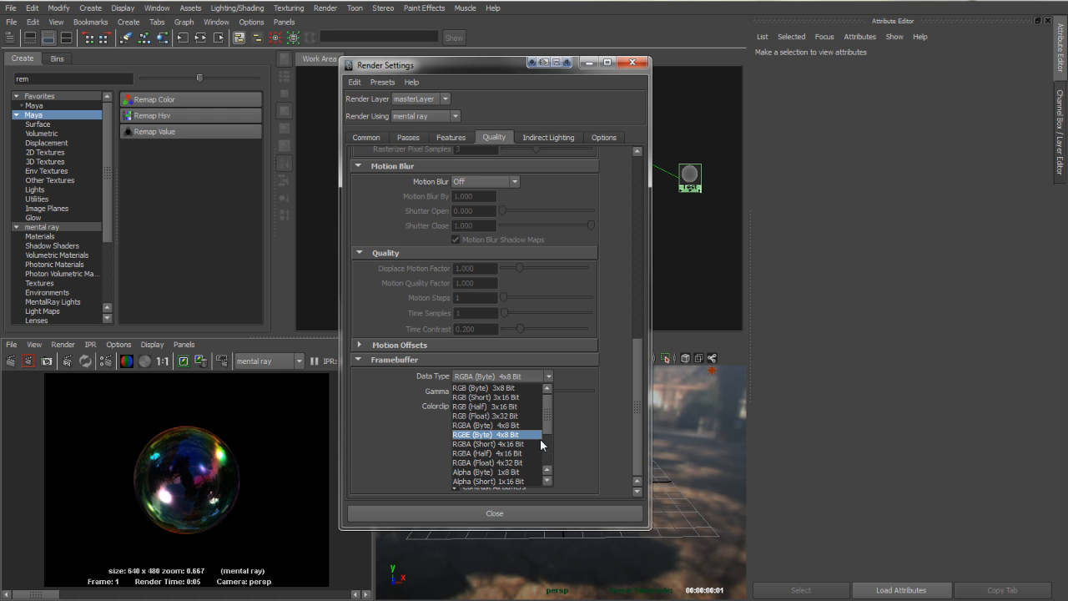
left_click(507, 463)
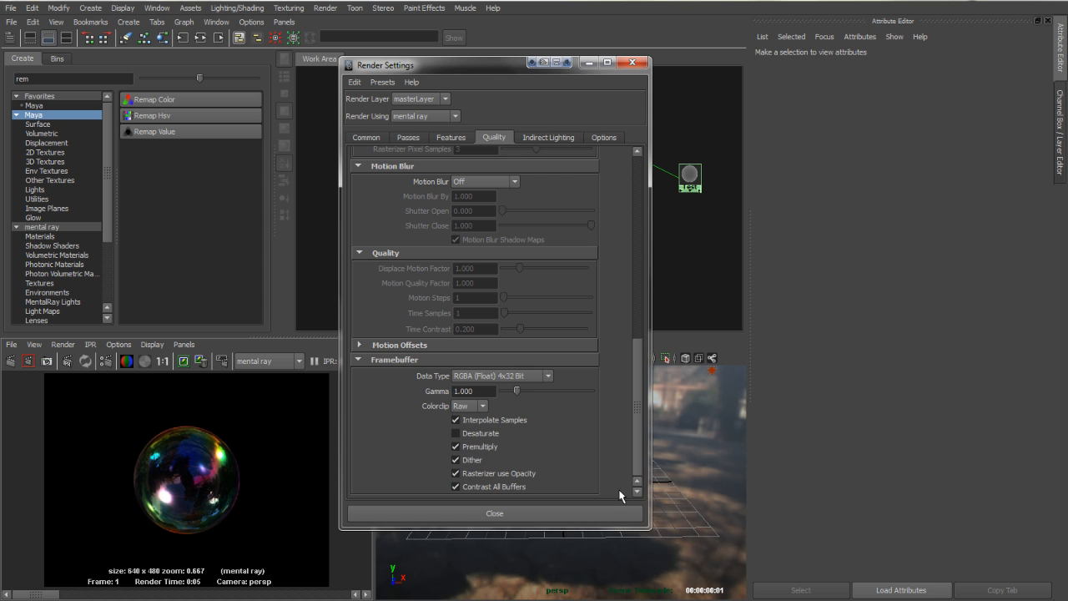
left_click(633, 63)
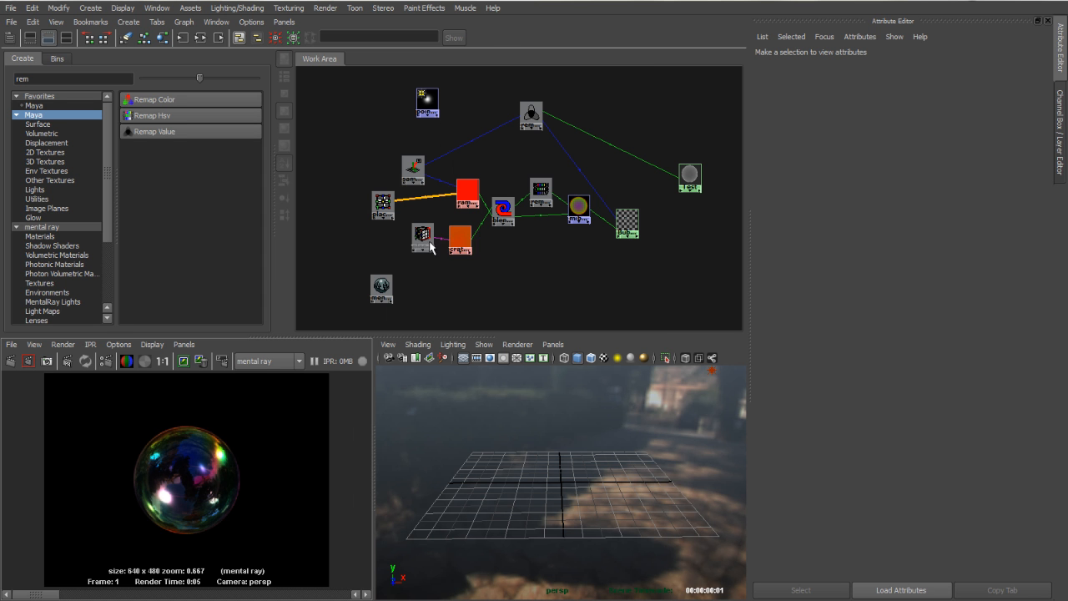
Render the bubble with the 32-bit float framebuffer and view the result enlarged.
left_click(11, 363)
key("space")
scroll(447, 266, "up", 5)
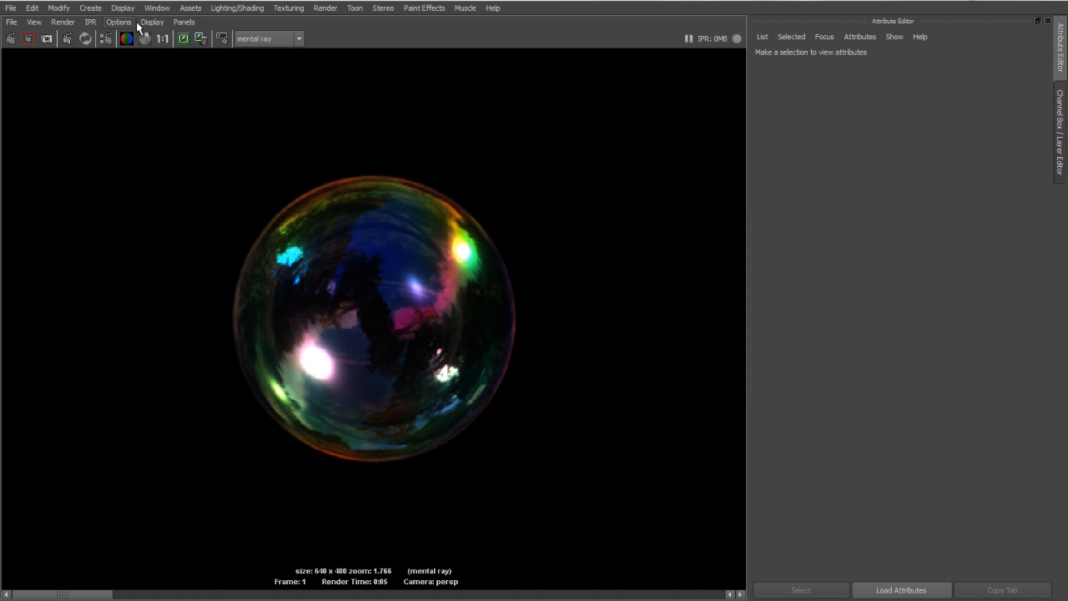
Open the render view's color management settings and check the Exposure and Contrast controls.
left_click(151, 21)
left_click(183, 153)
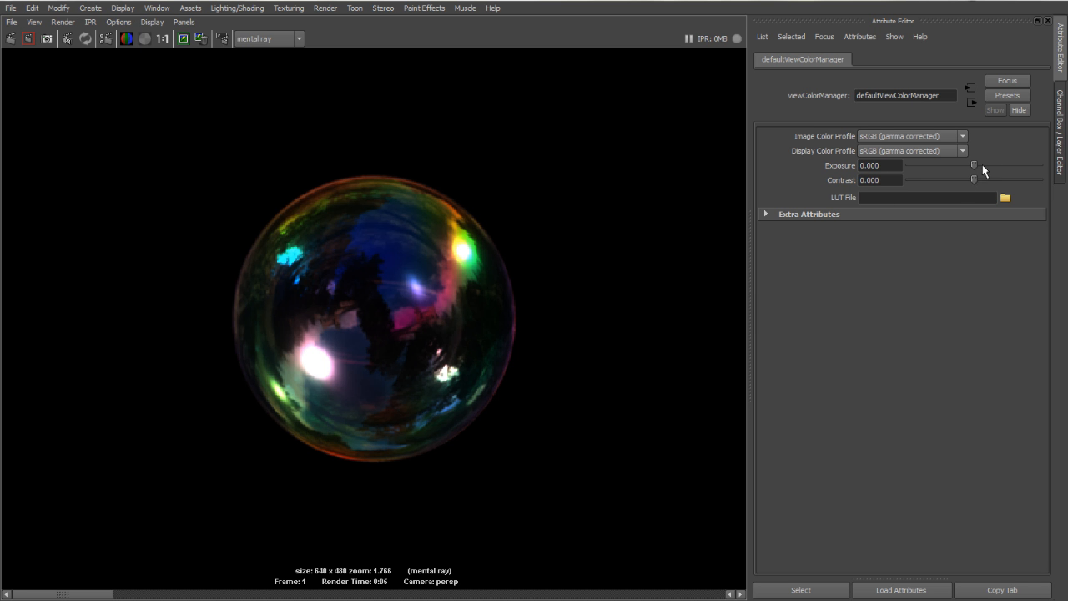
mouse_move(971, 167)
left_mouse_down()
mouse_move(909, 166)
mouse_move(1030, 190)
mouse_move(874, 190)
mouse_move(1028, 197)
mouse_move(912, 200)
mouse_move(972, 201)
mouse_move(948, 191)
mouse_move(987, 183)
mouse_move(949, 191)
mouse_move(1004, 195)
mouse_move(971, 198)
mouse_move(960, 179)
mouse_move(979, 179)
left_mouse_up()
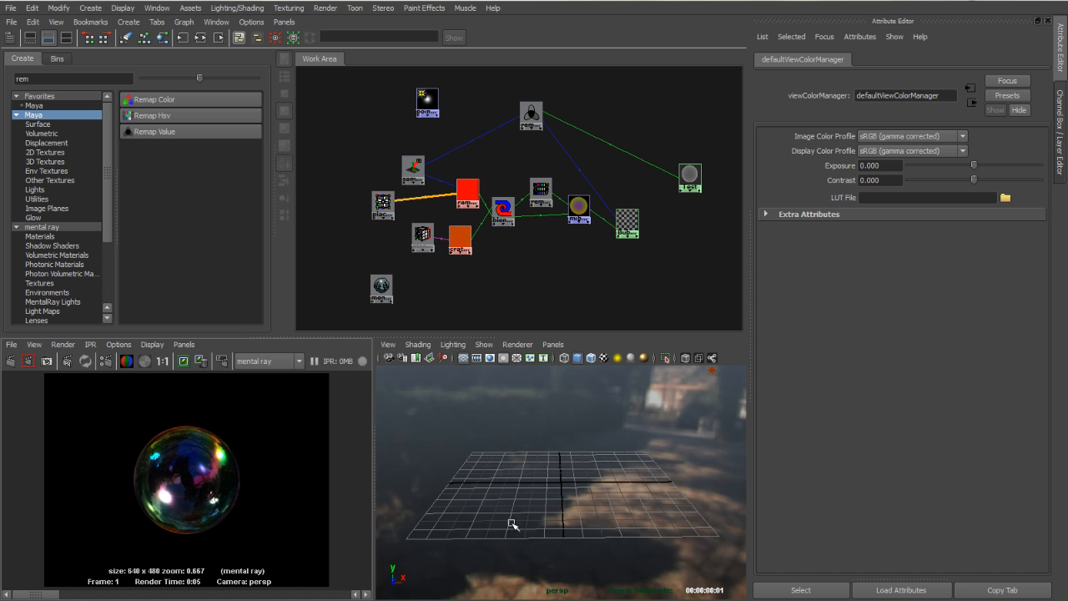
Locate the bubble sphere in the perspective view and enlarge that view to fill the workspace.
right_click_drag(663, 504, 541, 491, "alt")
left_click_drag(541, 490, 541, 477, "alt")
right_click_drag(507, 473, 646, 489, "alt")
left_click_drag(539, 460, 531, 489, "alt")
left_click(546, 428)
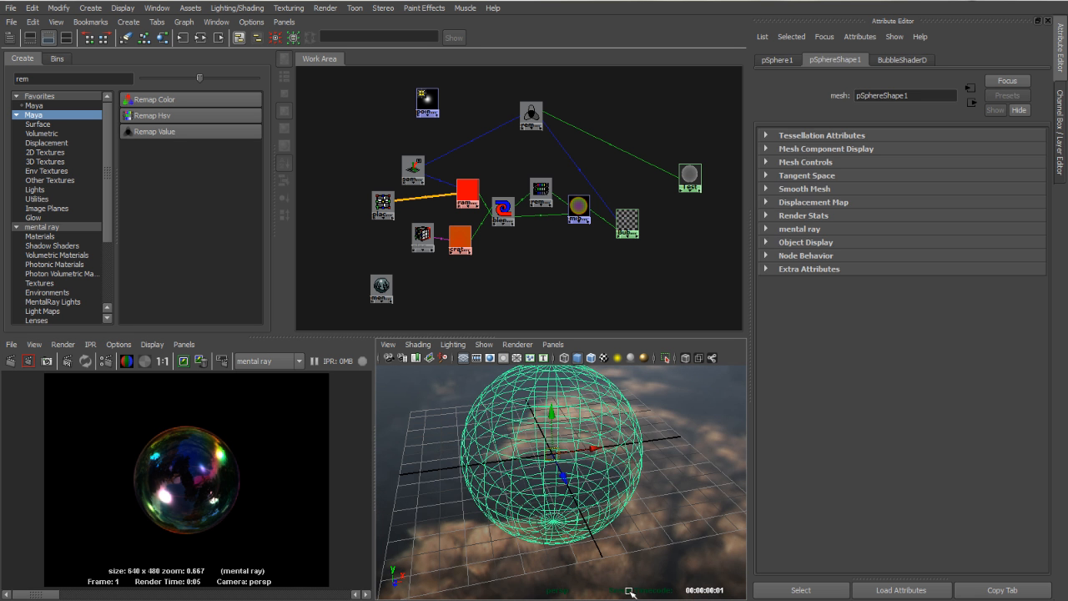
left_click(673, 561)
key("space")
Assign the image-based lighting sphere to a new display layer and hide that layer.
right_click_drag(713, 379, 234, 328, "alt")
left_click_drag(322, 390, 343, 432, "alt")
right_click_drag(476, 418, 198, 381, "alt")
left_click(502, 401)
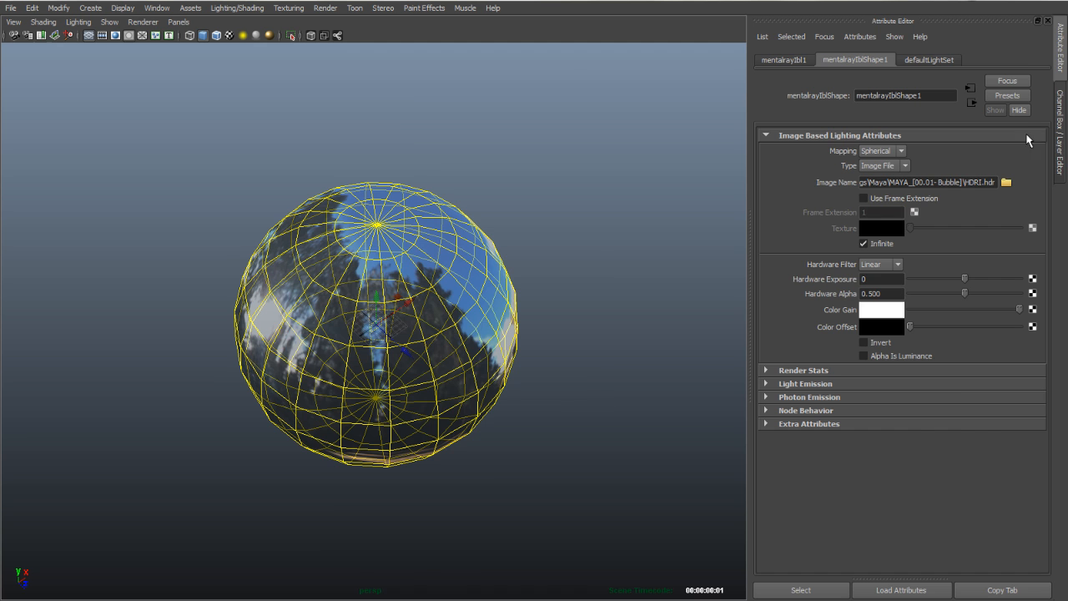
left_click(1060, 151)
left_click(1041, 430)
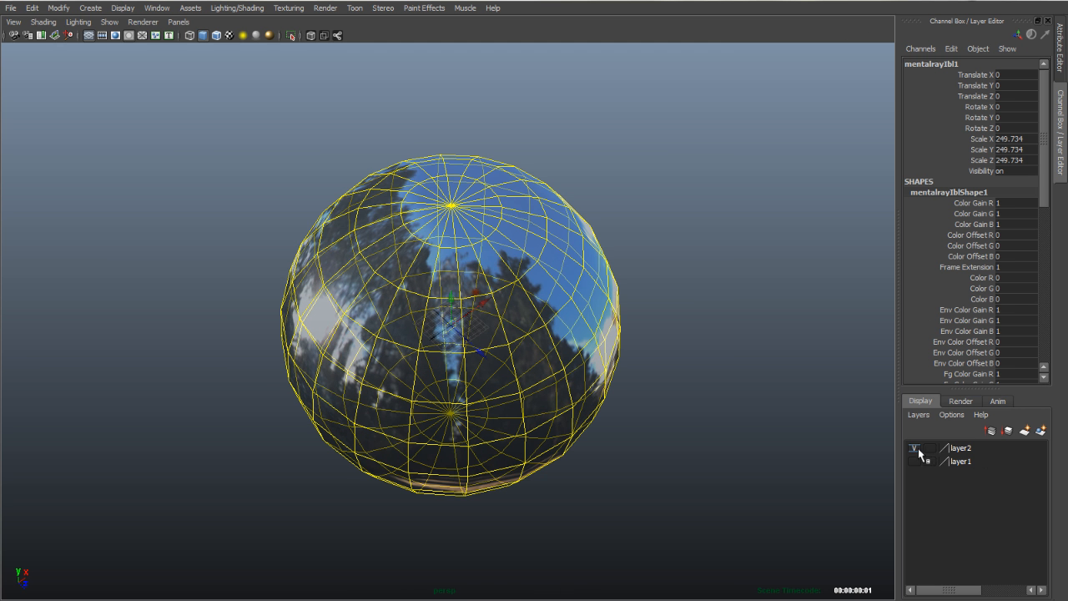
left_click(914, 448)
left_click(539, 398)
Display the bubble sphere as a wireframe in the perspective view.
right_click_drag(408, 350, 595, 382, "alt")
middle_click_drag(595, 382, 577, 416, "alt")
left_click_drag(578, 415, 536, 399, "alt")
right_click_drag(536, 399, 657, 399, "alt")
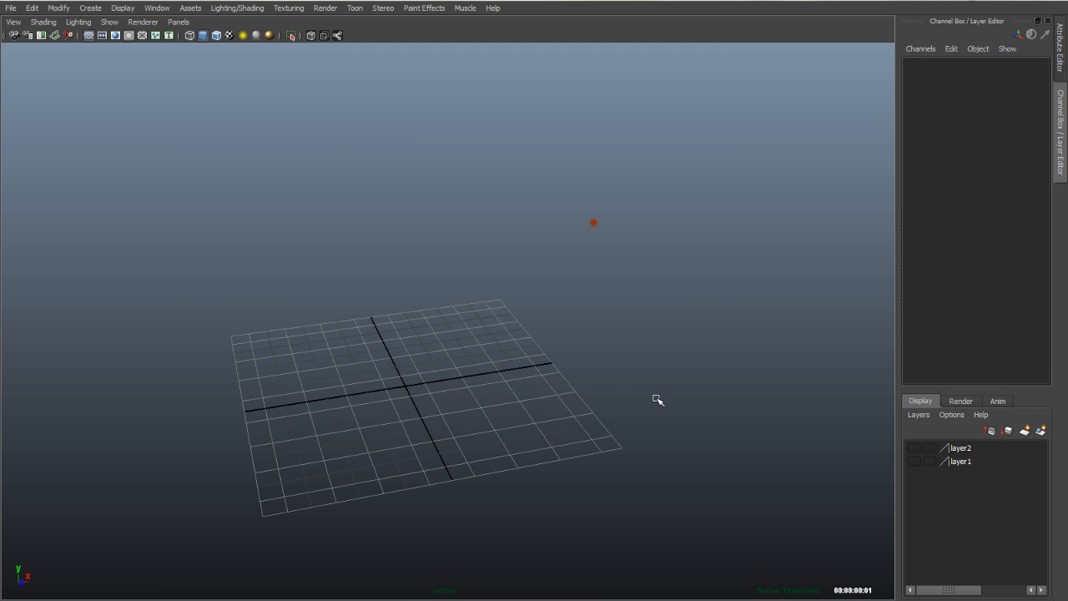
left_click(215, 36)
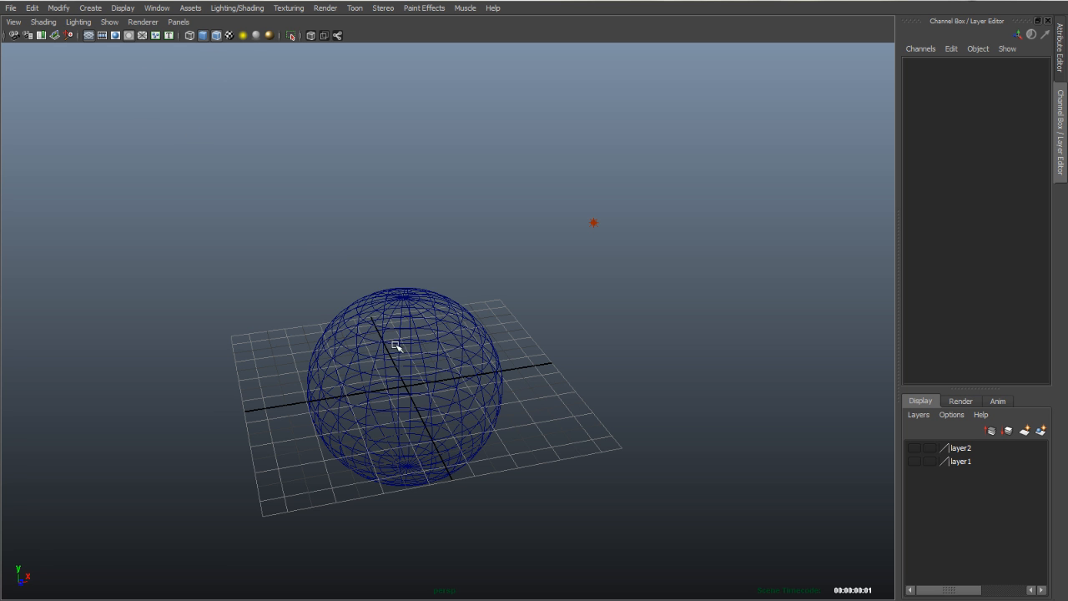
Switch to the Dynamics commands and create a cube-shaped Volume particle emitter with a rate of 100.
left_click_drag(504, 331, 507, 362)
left_click(225, 8)
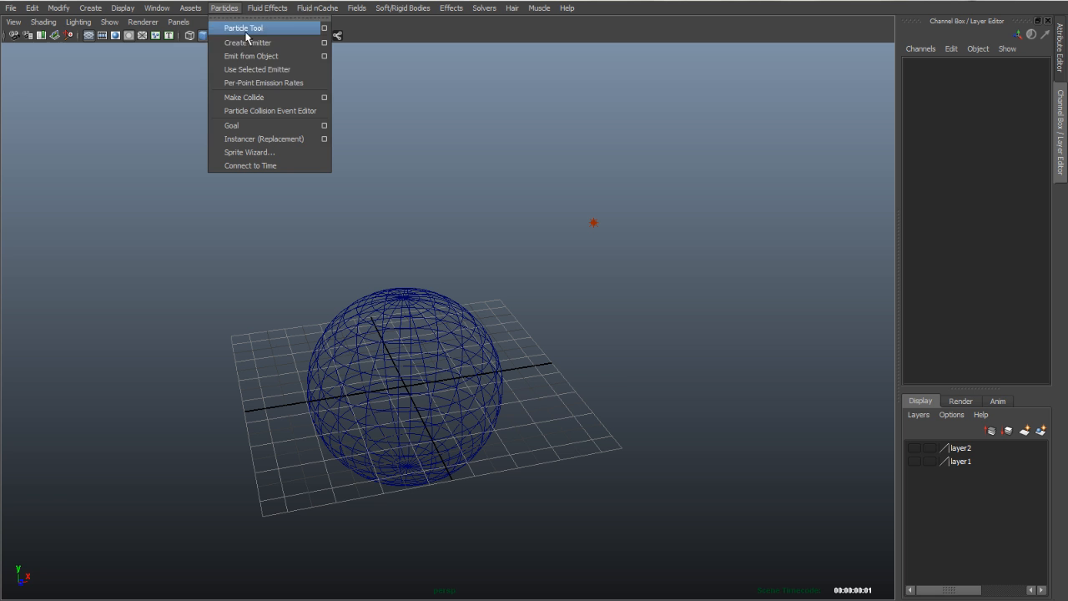
left_click(325, 42)
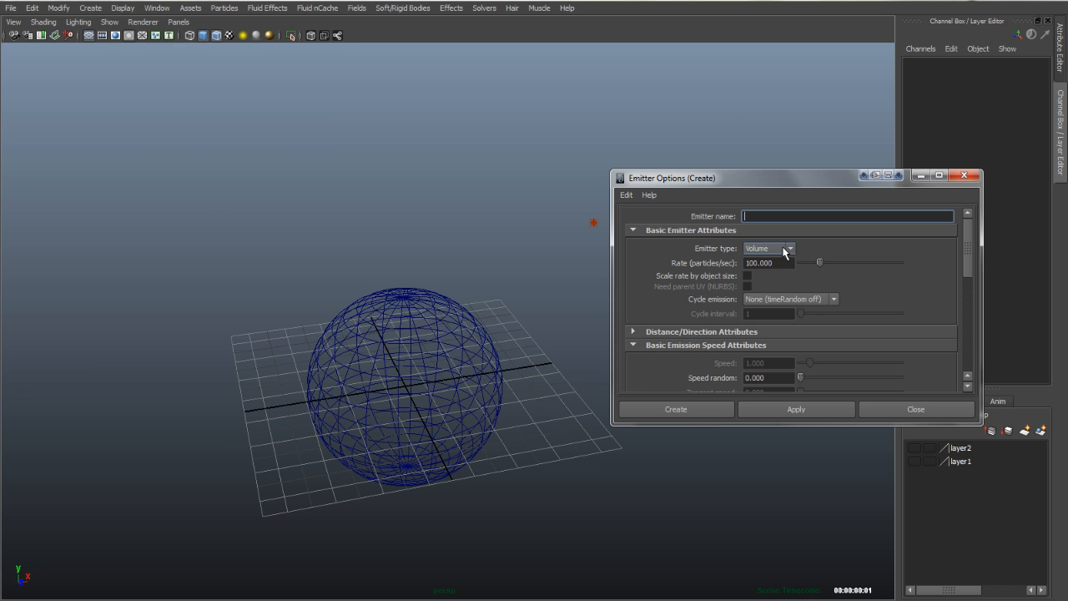
scroll(783, 359, "down", 5)
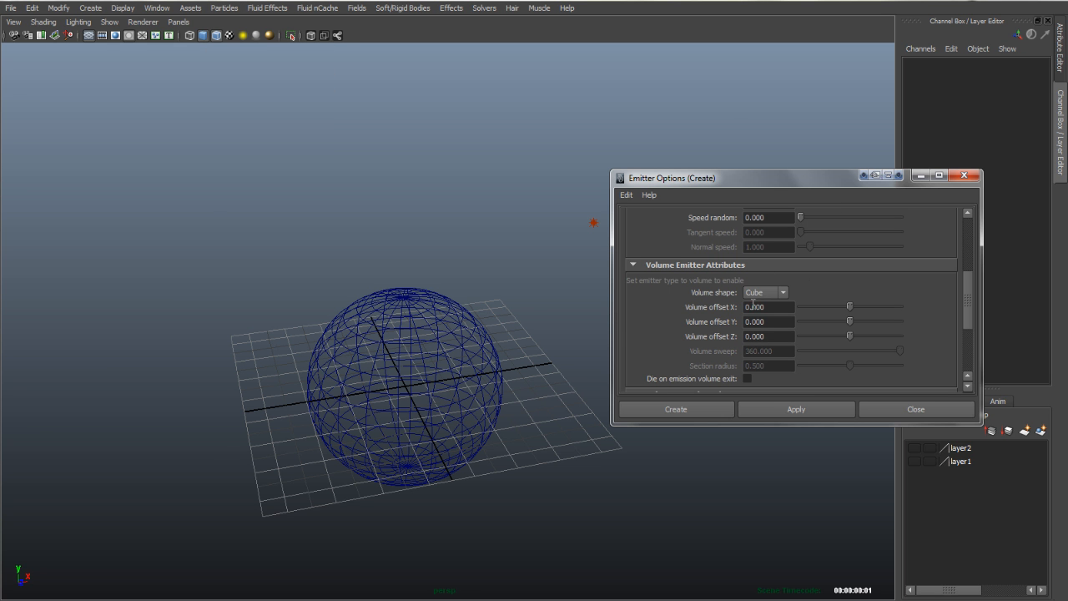
scroll(734, 334, "up", 3)
left_click(676, 409)
Scale the emitter into a long box around the sphere, about 233 in X and Y and 532 in Z.
key("r")
middle_click_drag(303, 472, 1067, 445)
right_click_drag(625, 405, 290, 432, "alt")
middle_click_drag(291, 432, 777, 427)
right_click_drag(776, 426, 346, 388, "alt")
left_click_drag(346, 388, 455, 385, "alt")
left_click_drag(495, 350, 570, 368)
left_click_drag(487, 381, 393, 384, "alt")
left_click_drag(458, 388, 461, 342, "alt")
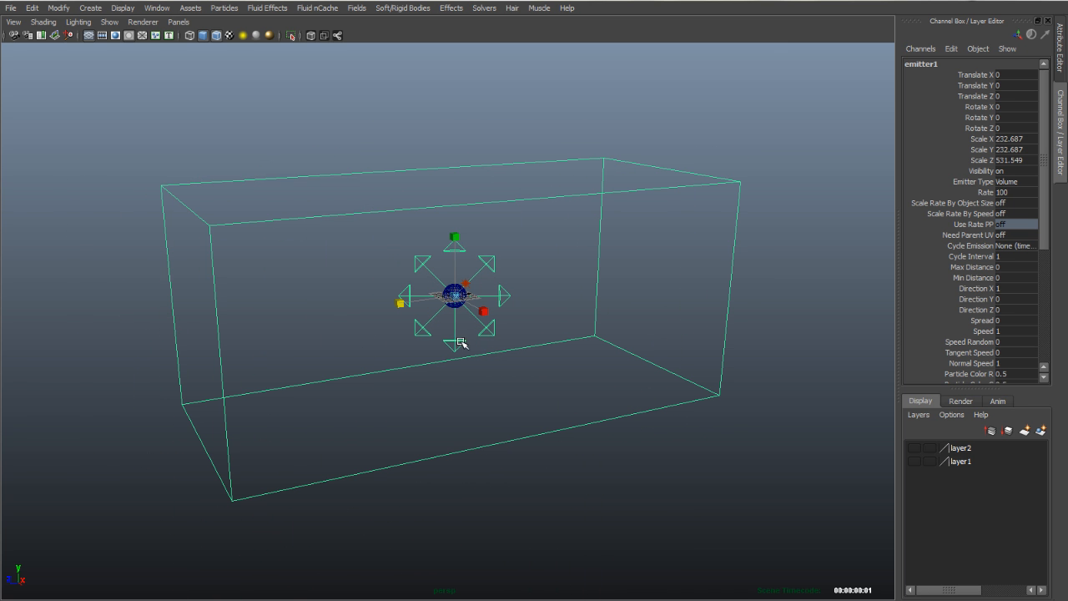
Show the Range Slider and the Time Slider in the interface.
right_click(919, 23)
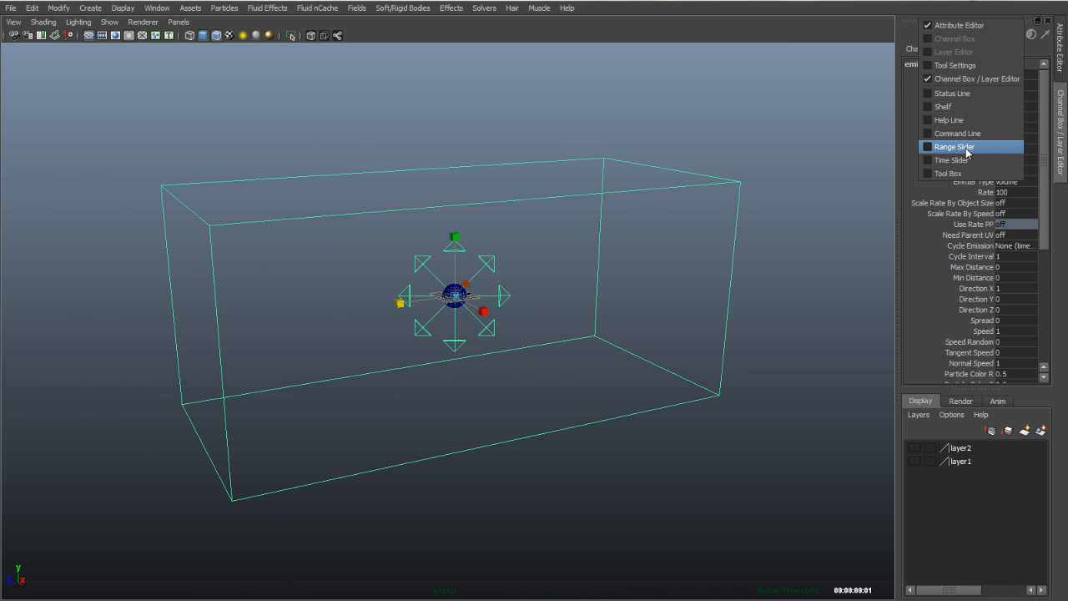
left_click(941, 144)
right_click(922, 25)
left_click(947, 168)
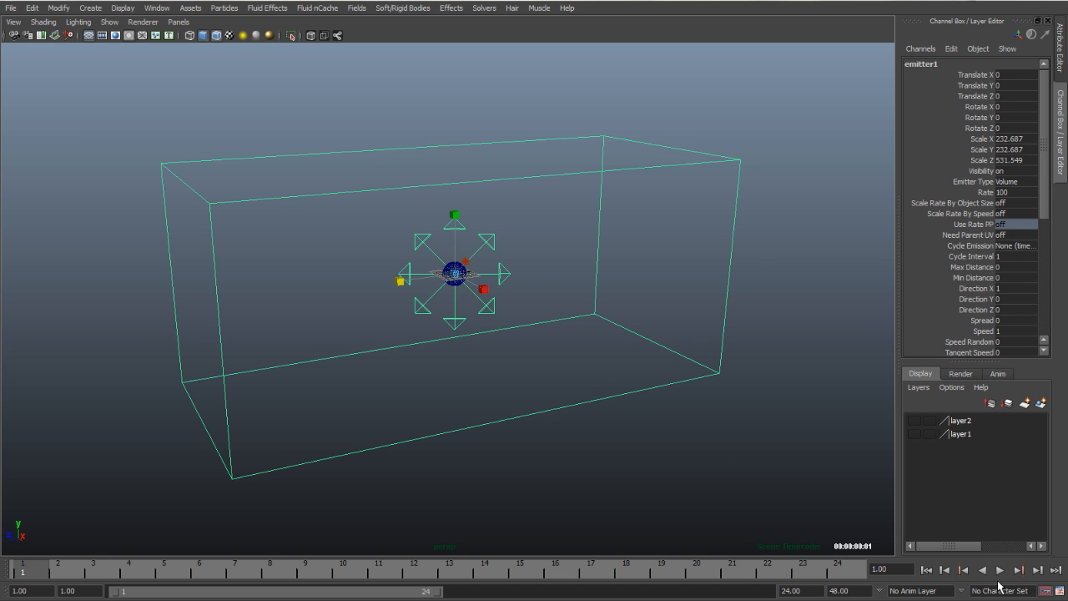
Play the particle simulation to frame 24 and change the viewport background to black.
left_click(999, 570)
left_click_drag(435, 407, 359, 412, "alt")
left_click(366, 401)
key("alt+b")
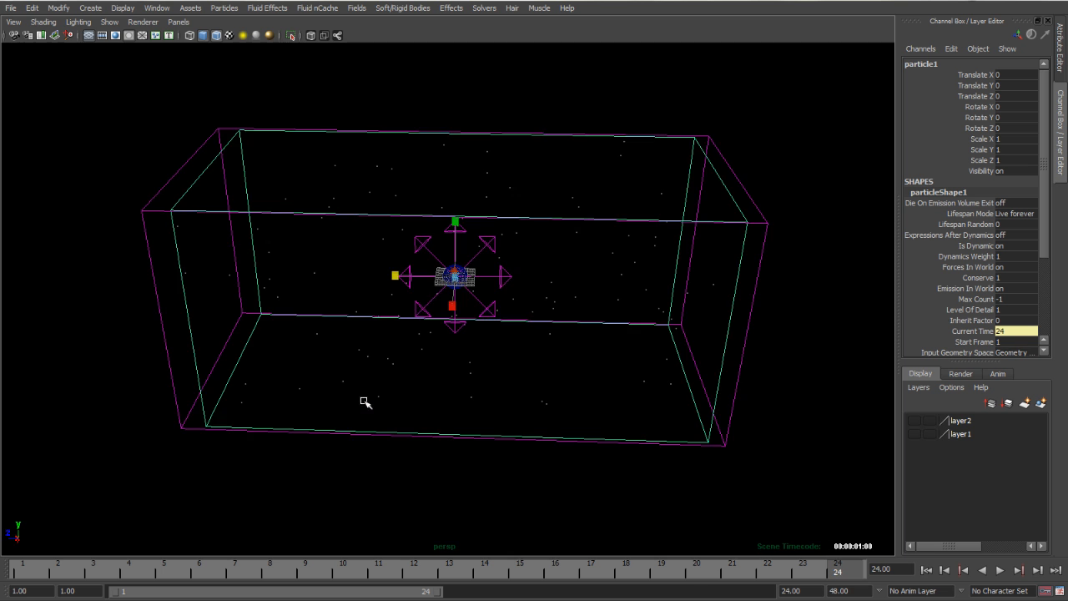
Set the current state of the selected particles as their initial state.
left_click_drag(448, 475, 365, 394, "alt")
left_click_drag(365, 394, 522, 494, "alt")
left_click(487, 10)
mouse_move(584, 29)
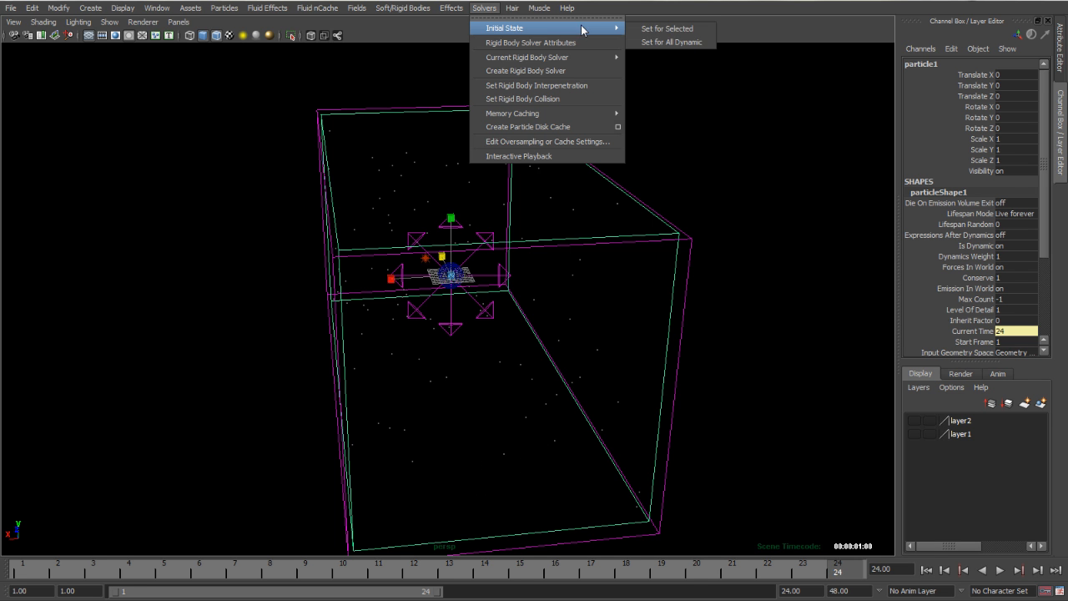
left_click(668, 29)
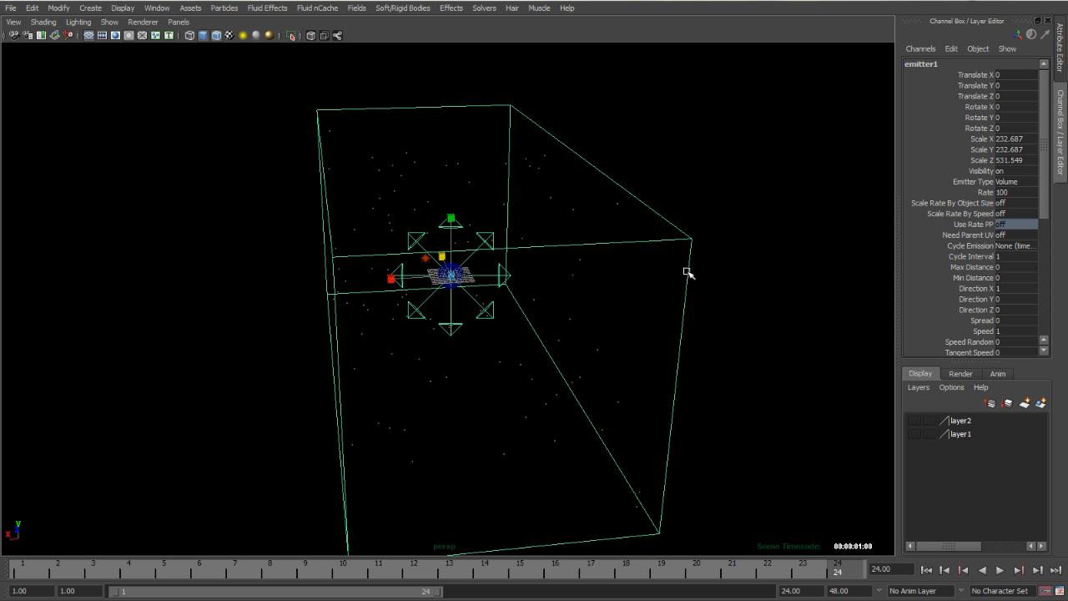
Delete the particle emitter, keeping its particles, and return the timeline to frame 1.
left_click(727, 323)
left_click(928, 574)
left_click_drag(499, 386, 538, 325, "alt")
left_click_drag(548, 241, 602, 324)
left_click_drag(492, 367, 429, 365, "alt")
right_click_drag(429, 365, 512, 383, "alt")
middle_click_drag(512, 382, 556, 392, "alt")
left_click(492, 301)
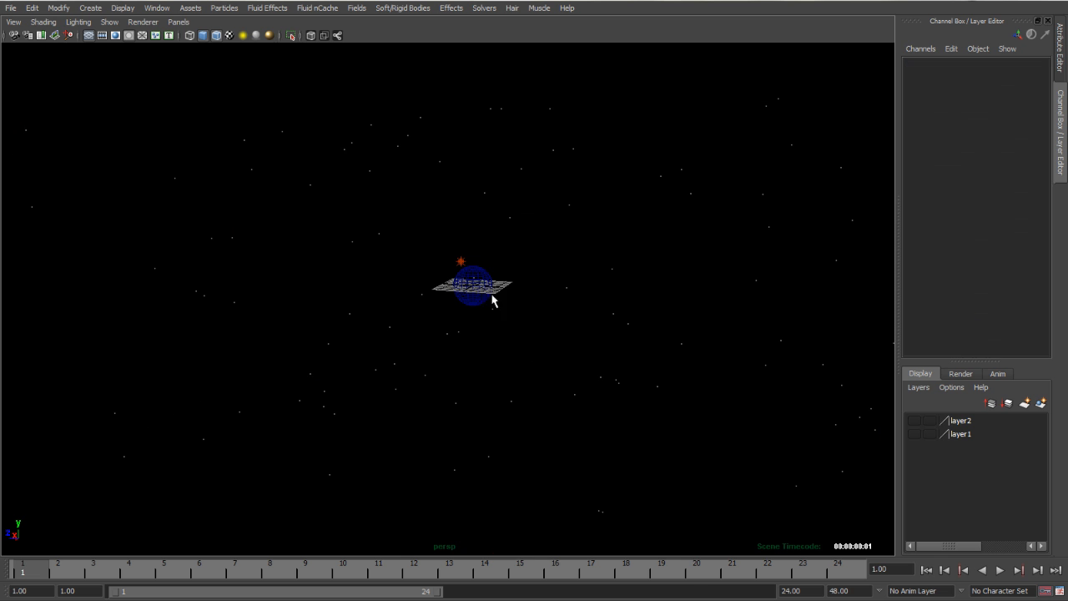
Select the bubble sphere together with the particles and open the Particle Instancer options.
left_click(482, 281)
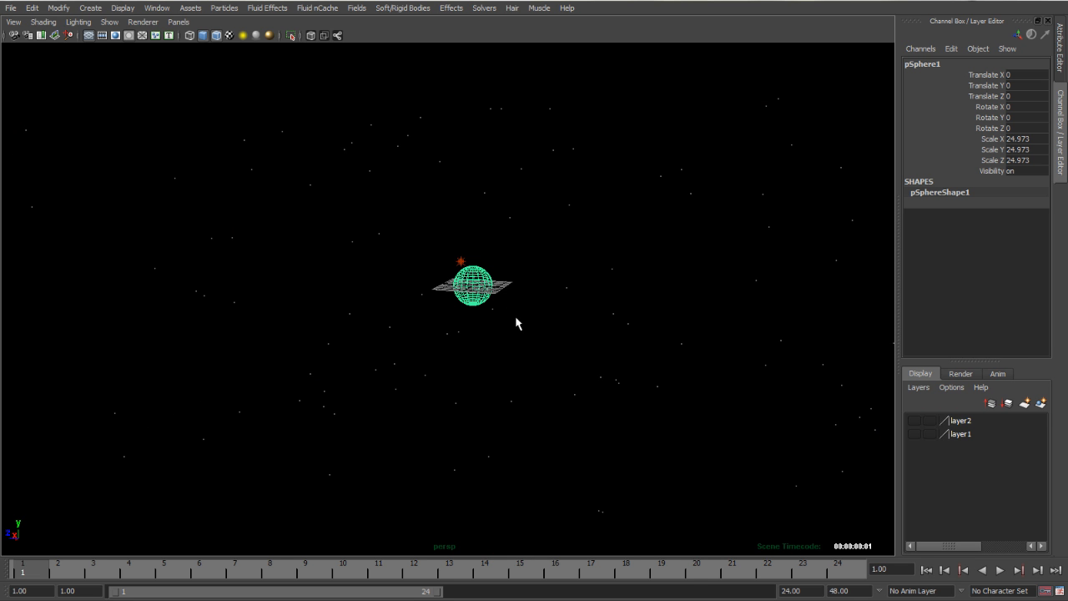
left_click(544, 140, "shift")
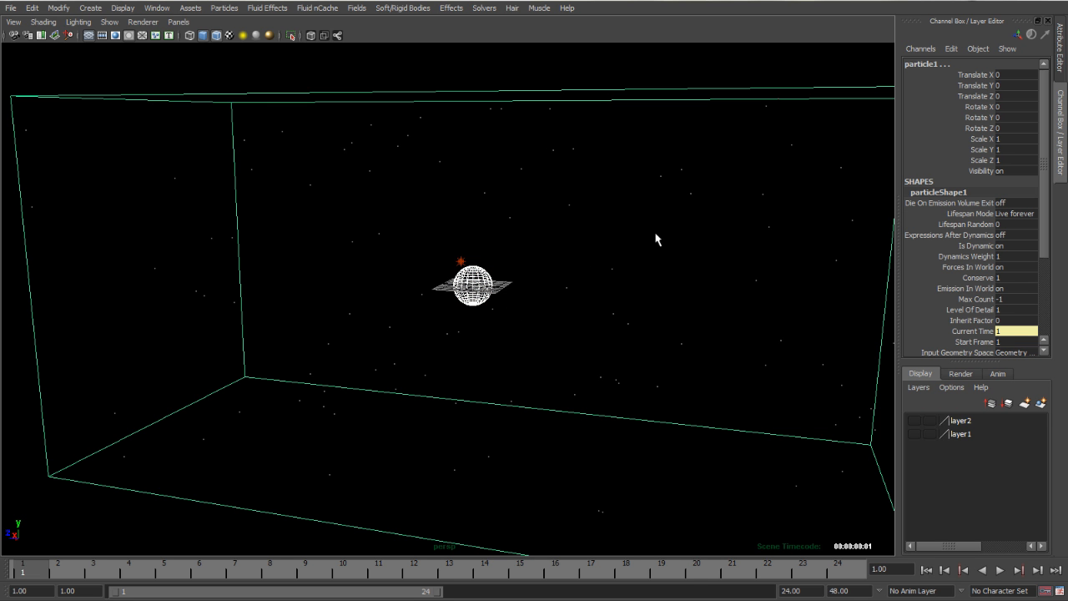
left_click(223, 7)
left_click(325, 139)
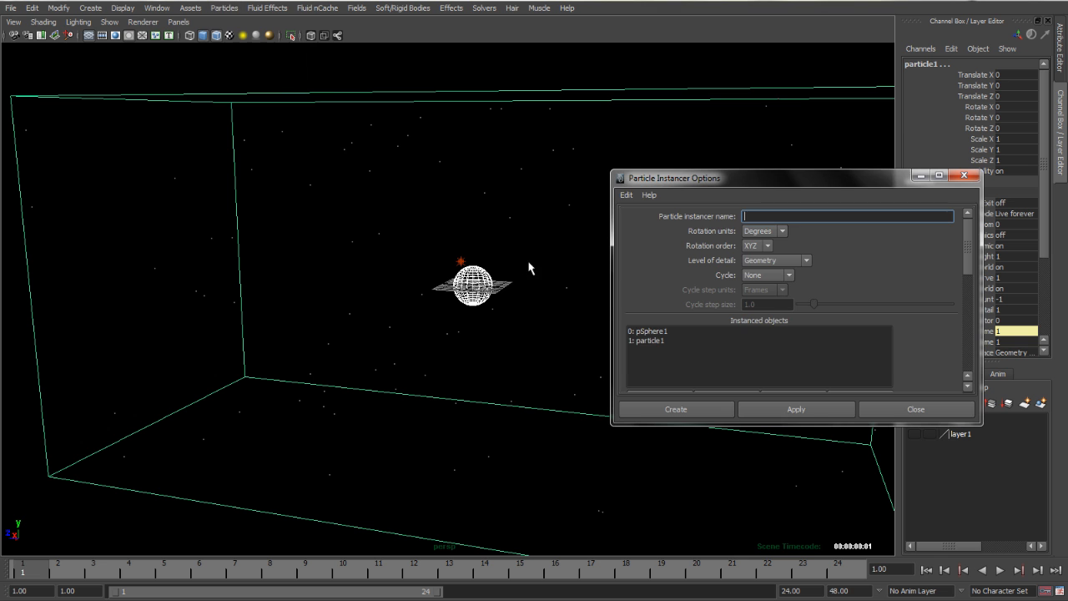
Remove particle1 from the instanced objects and create the instancer with only pSphere1.
left_click(649, 341)
scroll(642, 346, "down", 3)
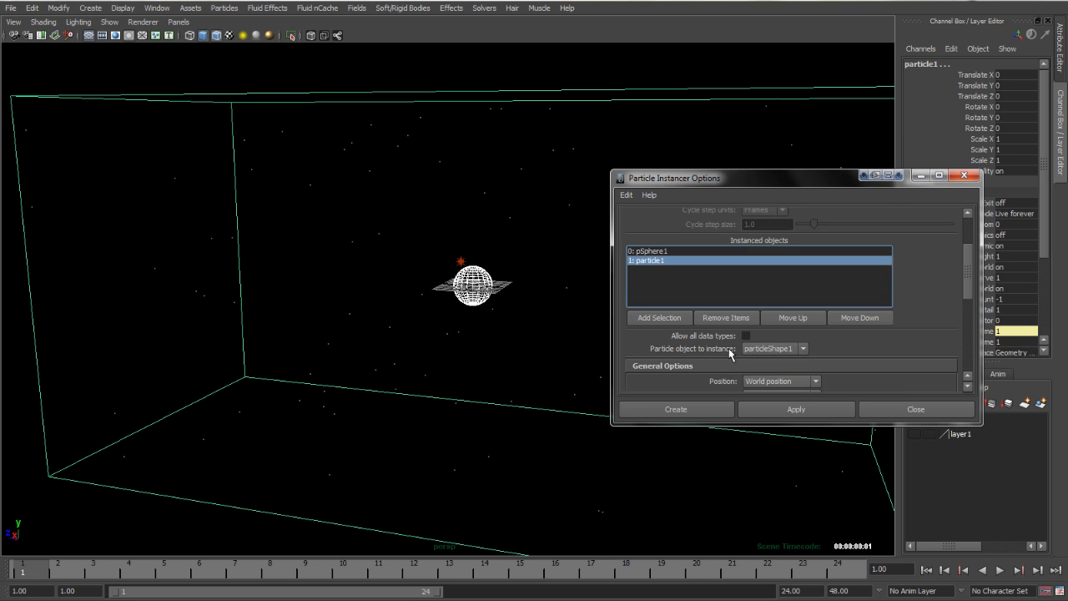
scroll(717, 283, "up", 1)
left_click(724, 277)
scroll(797, 292, "up", 3)
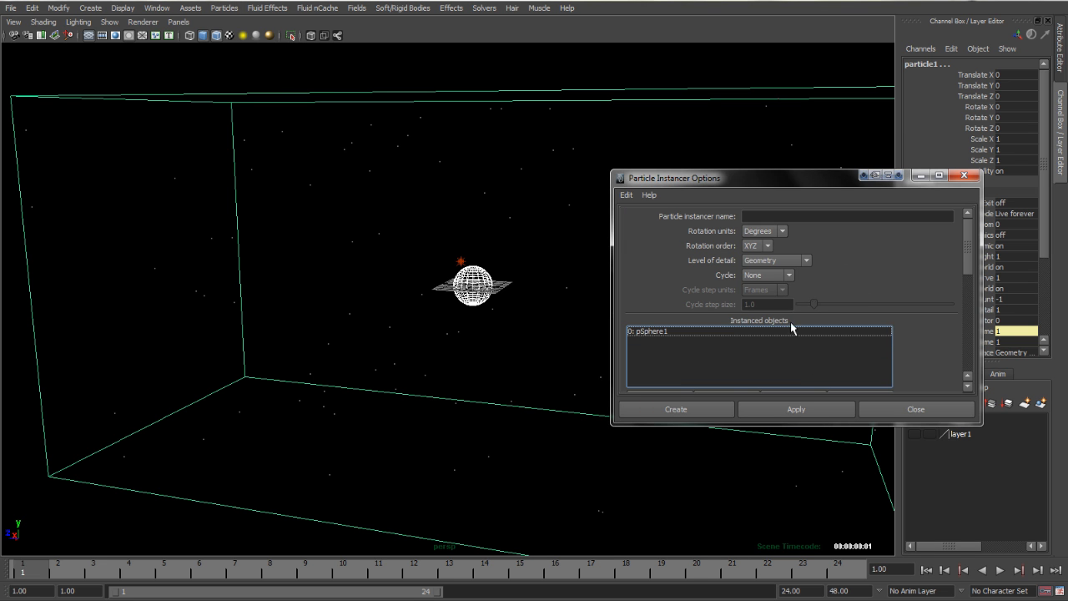
left_click(663, 411)
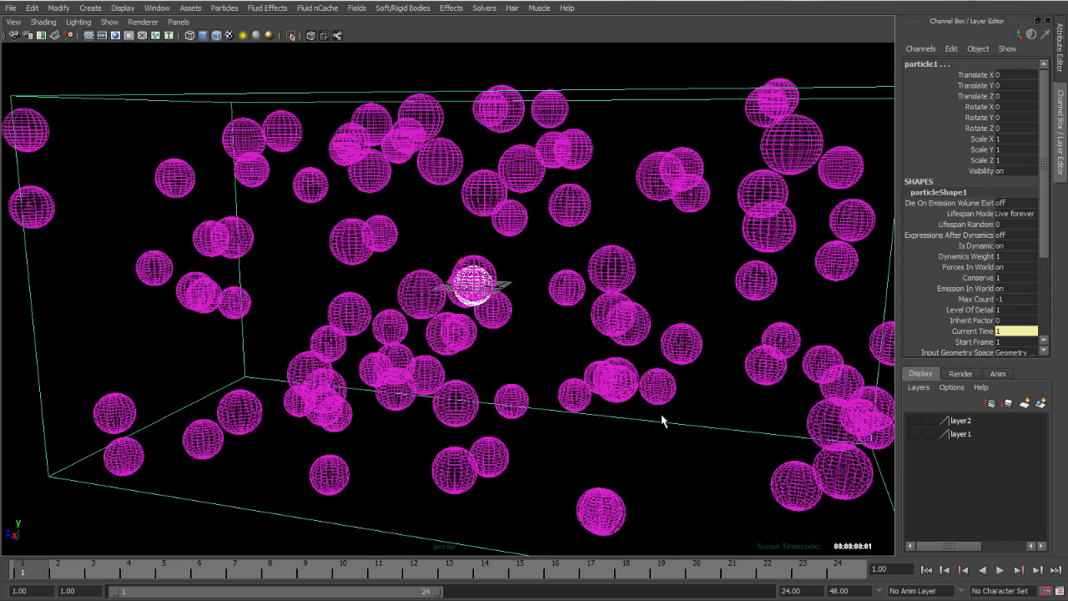
Examine how the instanced bubbles are distributed through the particle volume, from afar and up close.
left_click_drag(614, 354, 349, 381, "alt")
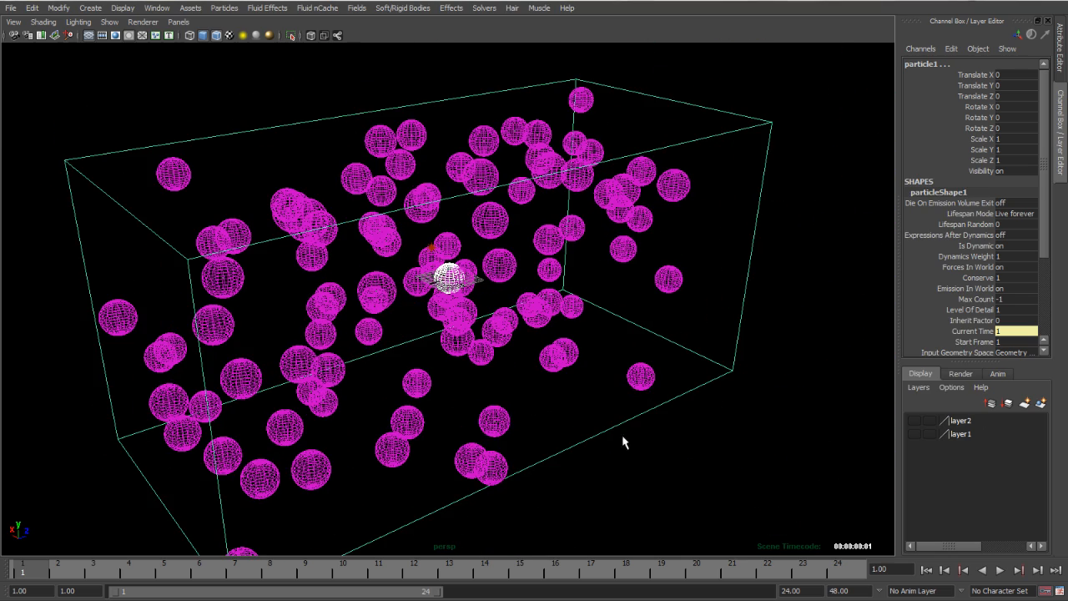
left_click(735, 504)
left_click_drag(389, 279, 433, 288, "alt")
right_click_drag(433, 288, 516, 295, "alt")
left_click_drag(515, 295, 434, 305, "alt")
right_click_drag(353, 234, 387, 245, "alt")
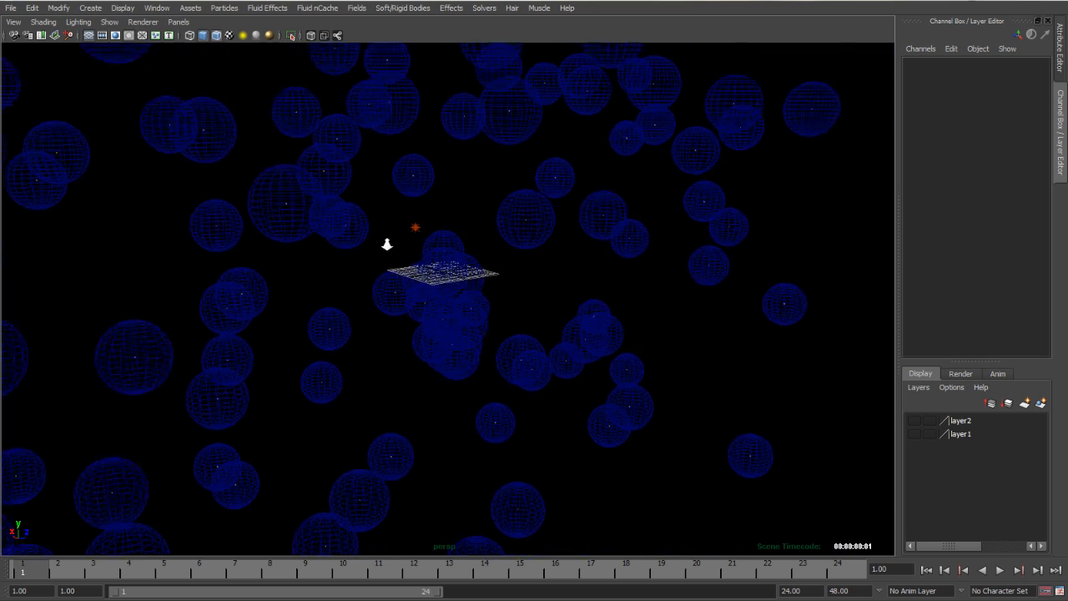
middle_click_drag(353, 222, 468, 282, "alt")
right_click_drag(422, 283, 711, 331, "alt")
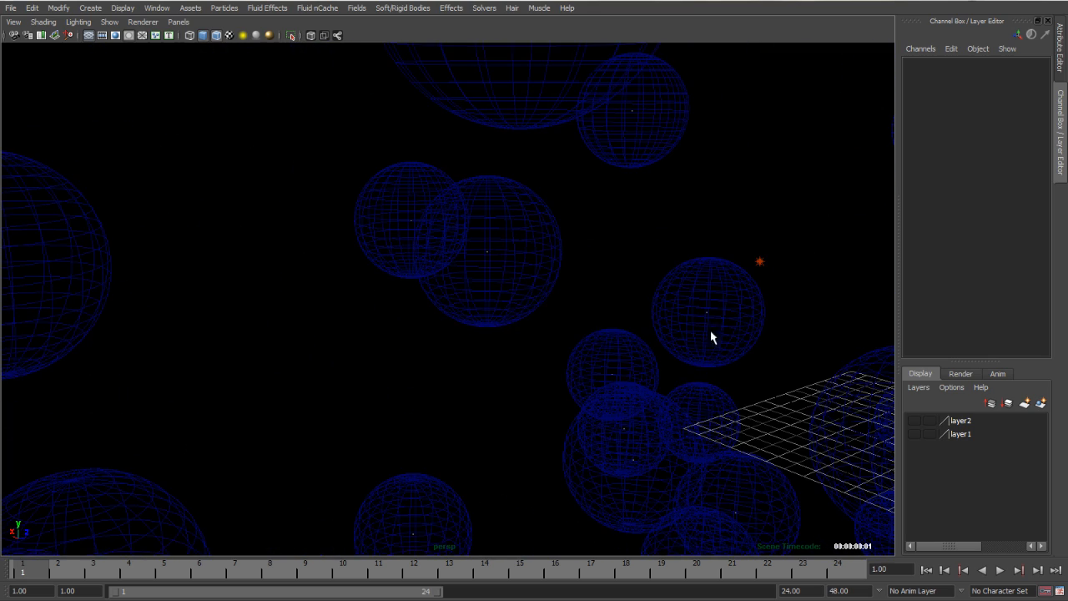
Review the lambert1 material and instancer1 attributes of the instanced particle object.
left_click(489, 258)
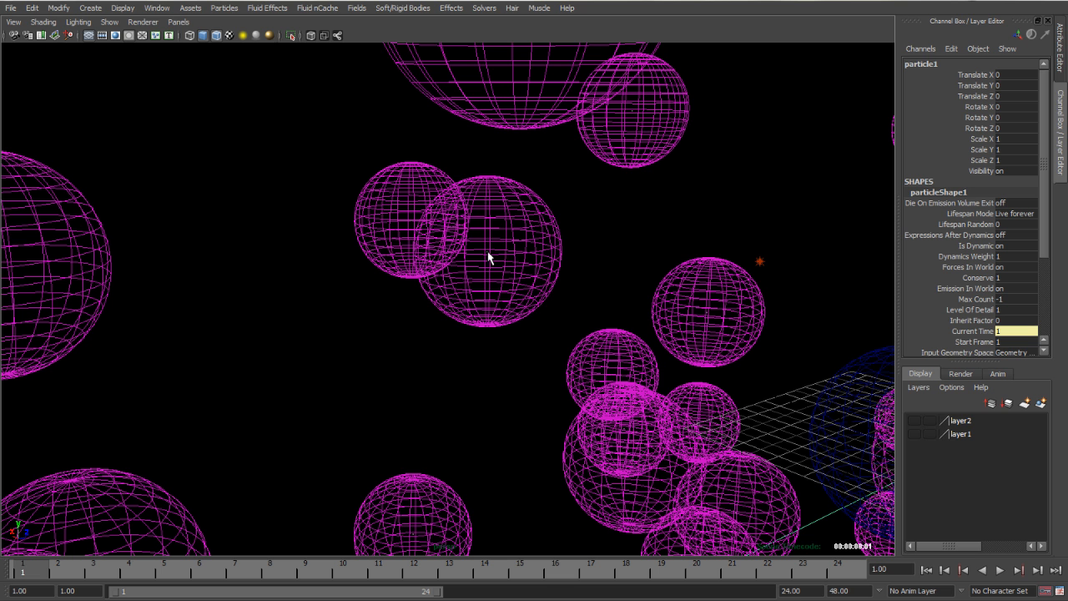
left_click(1060, 49)
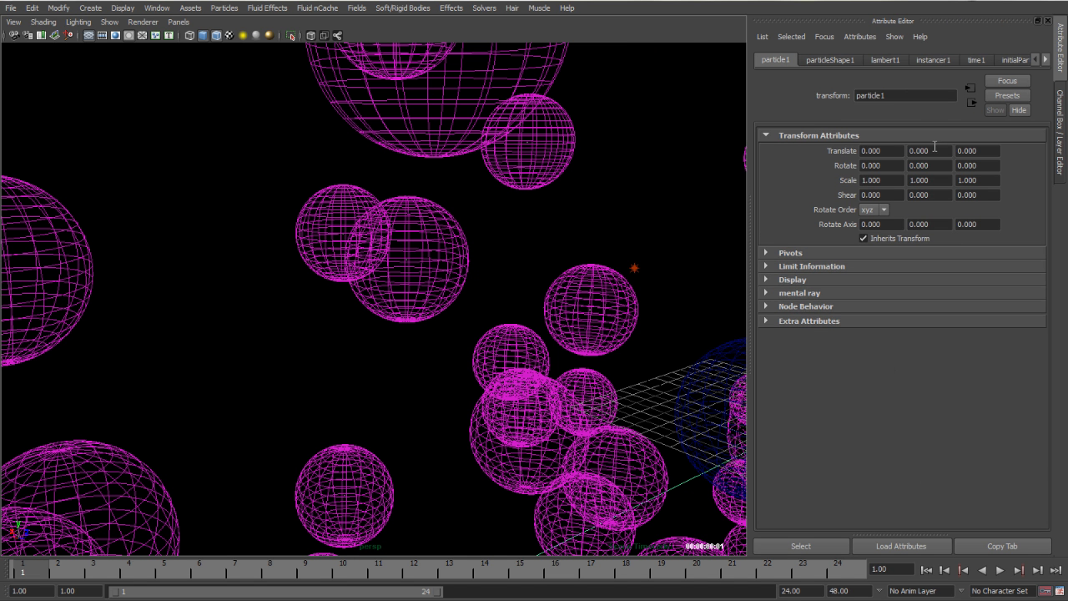
left_click(885, 60)
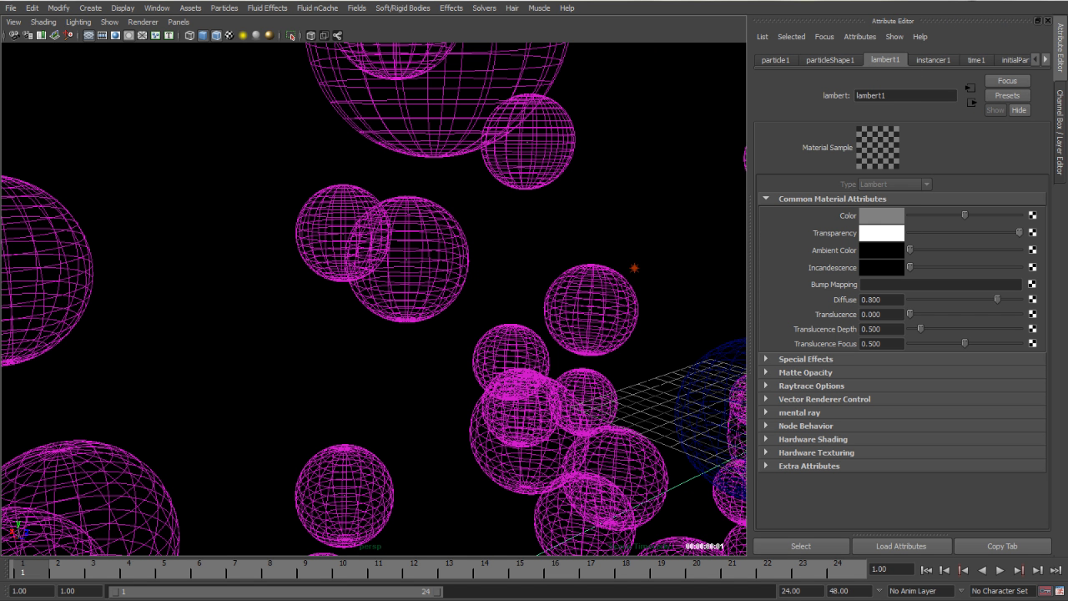
left_click_drag(299, 310, 334, 314, "alt")
right_click_drag(317, 268, 8, 255, "alt")
left_click(525, 411)
right_click_drag(353, 317, 529, 342, "alt")
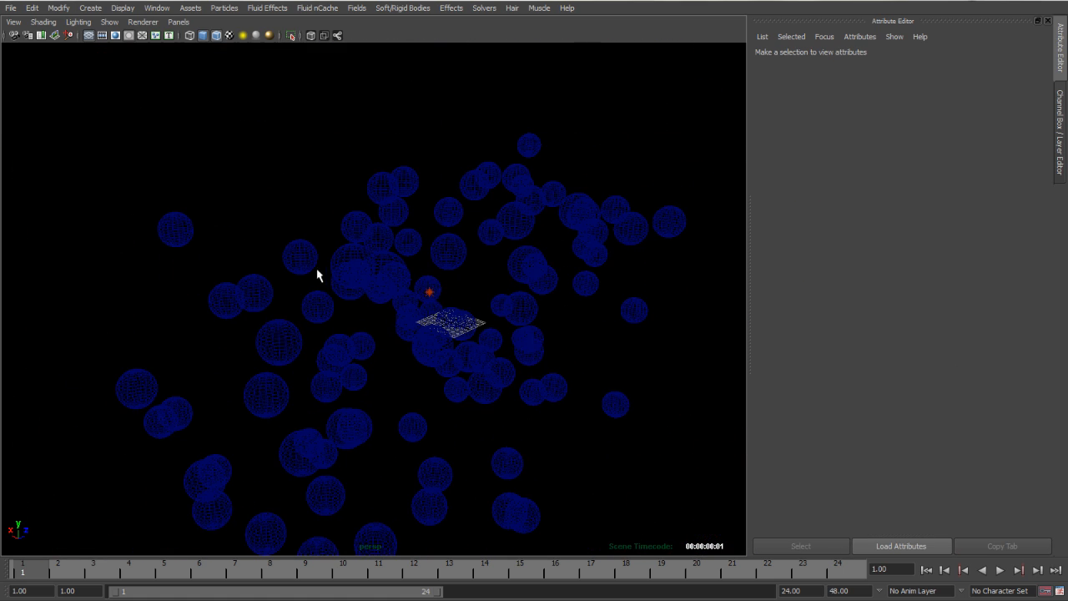
left_click(538, 224)
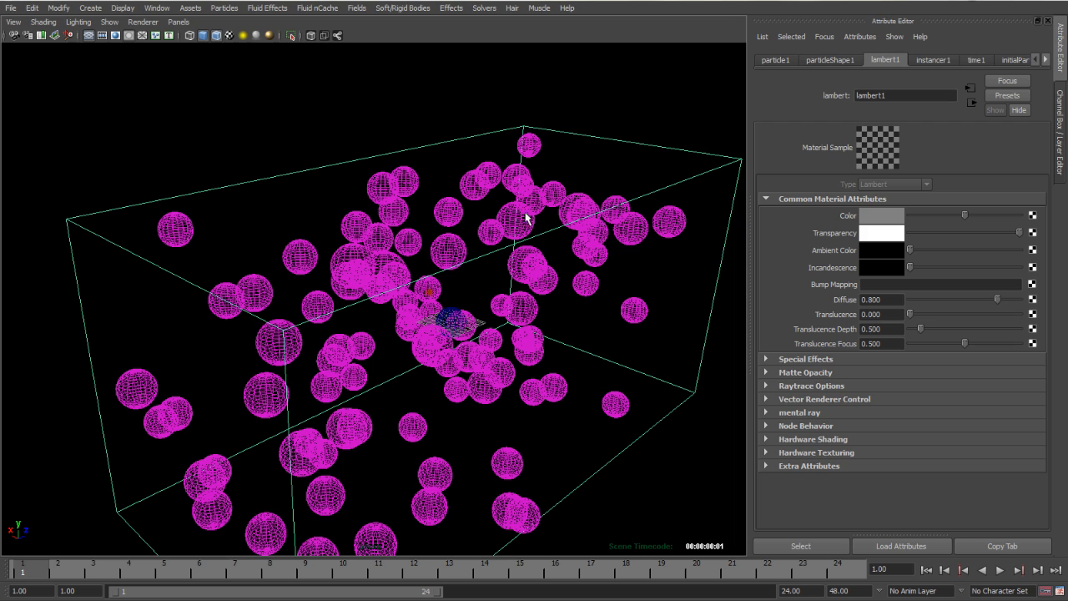
left_click(934, 62)
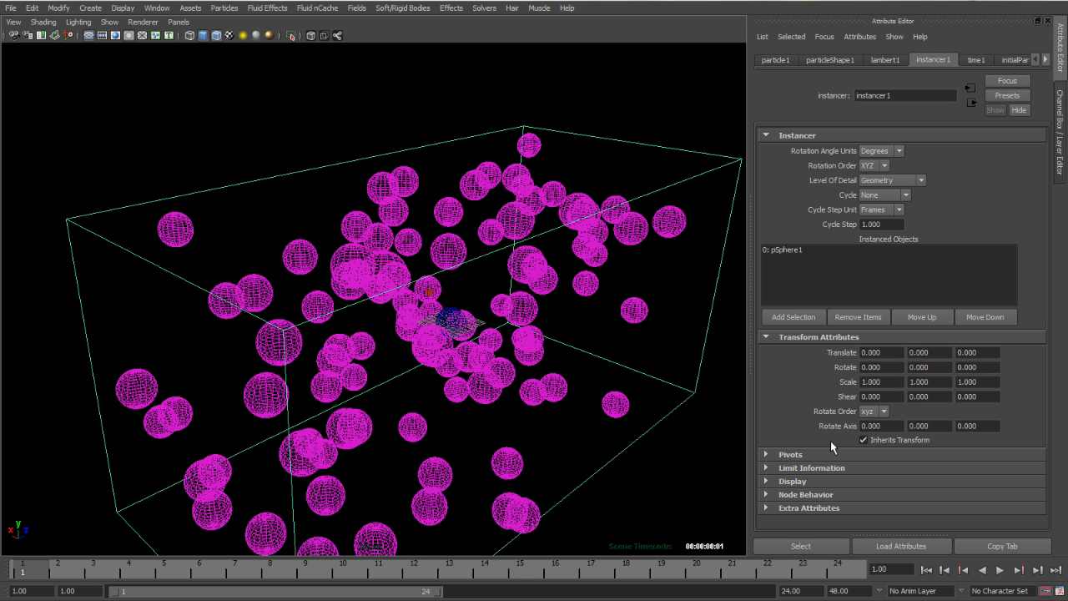
Render the instanced bubbles with mental ray from a perspective view close inside the particle cloud.
left_click_drag(601, 307, 223, 262, "alt")
right_click_drag(223, 262, 347, 298, "alt")
middle_click_drag(347, 297, 501, 305, "alt")
left_click_drag(501, 305, 524, 206, "alt")
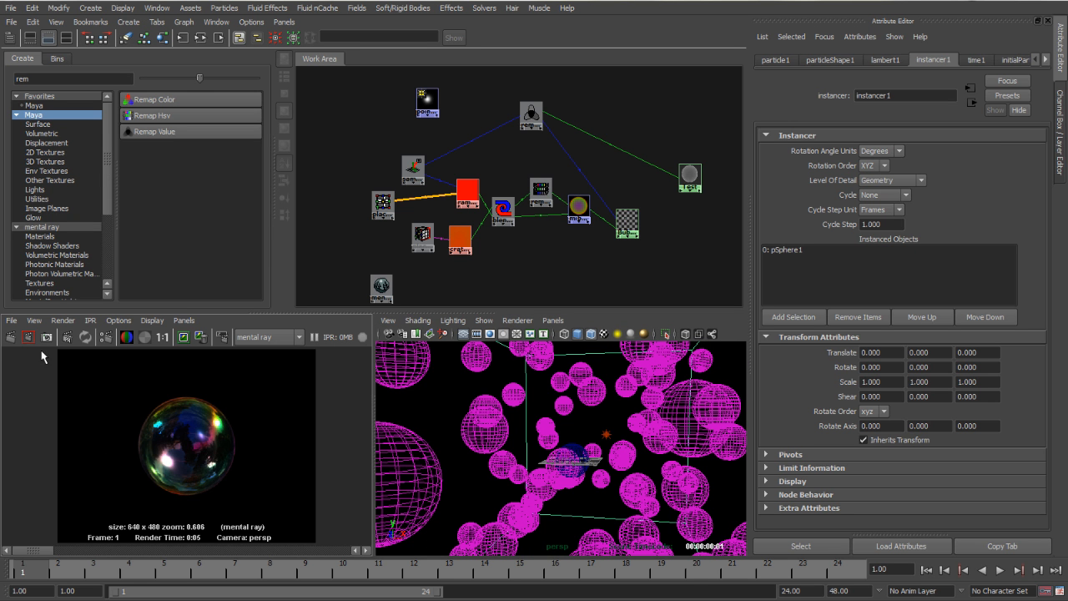
left_click(10, 337)
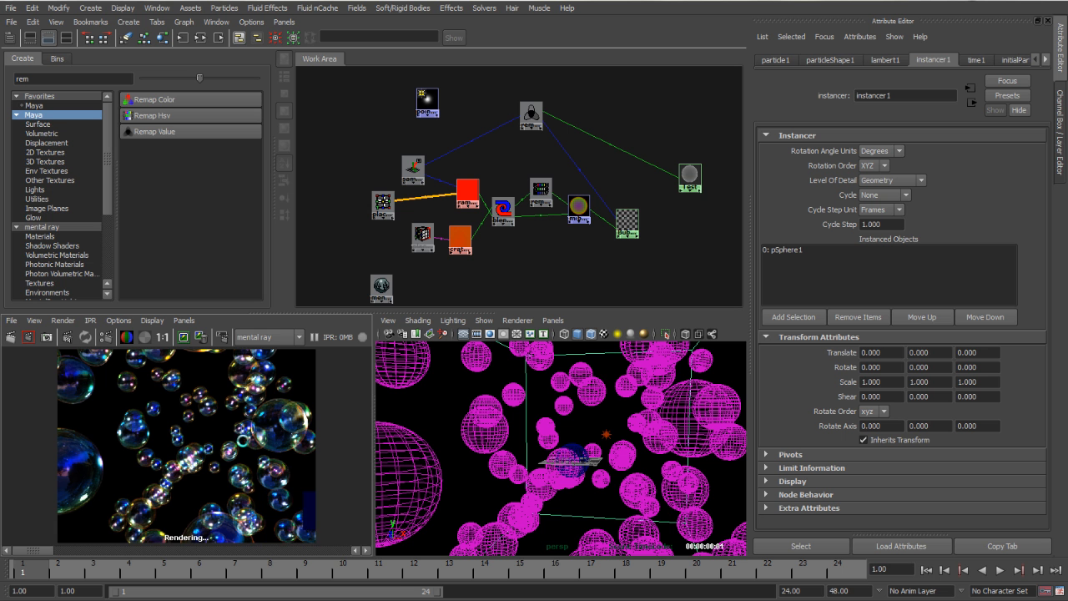
Inspect the rendered bubble cloud in the enlarged render view, both magnified and at actual size.
key("space")
right_click_drag(351, 299, 463, 319, "alt")
middle_click_drag(463, 319, 461, 326, "alt")
right_click_drag(461, 326, 503, 332, "alt")
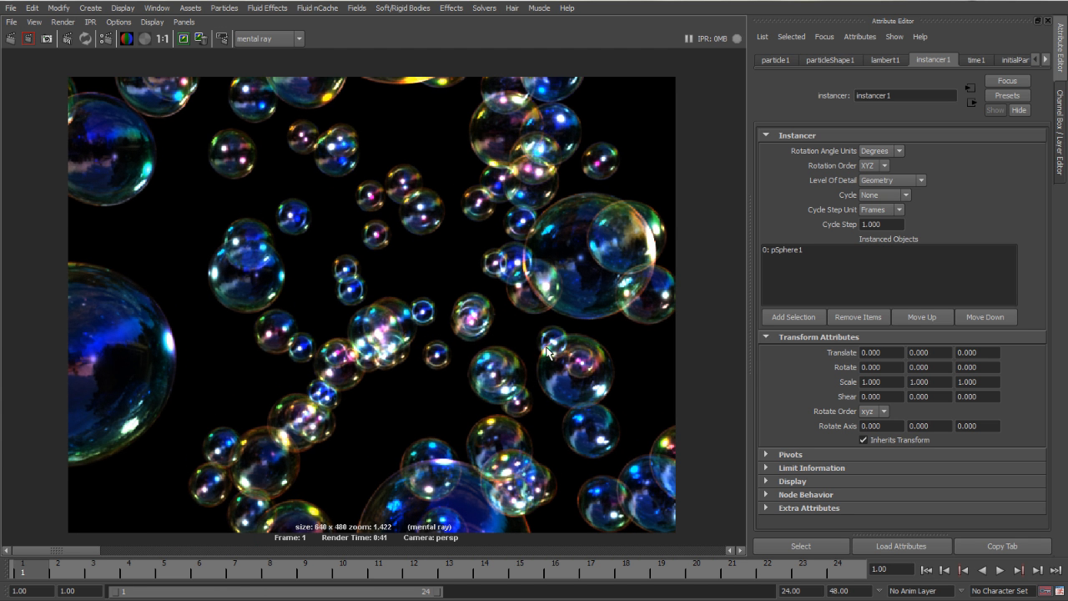
left_click(163, 38)
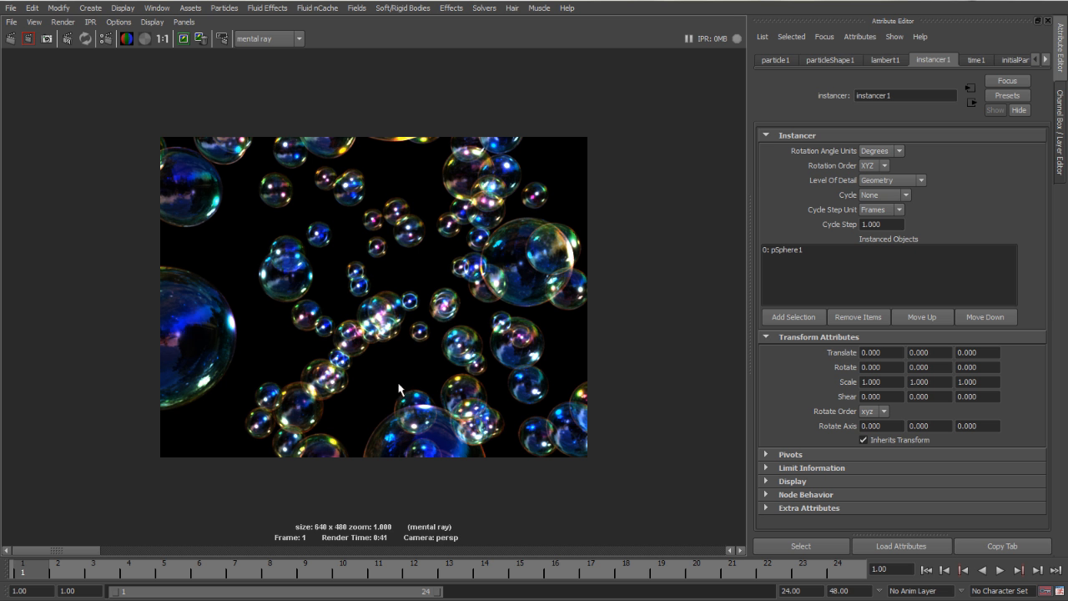
right_click_drag(282, 306, 476, 334, "alt")
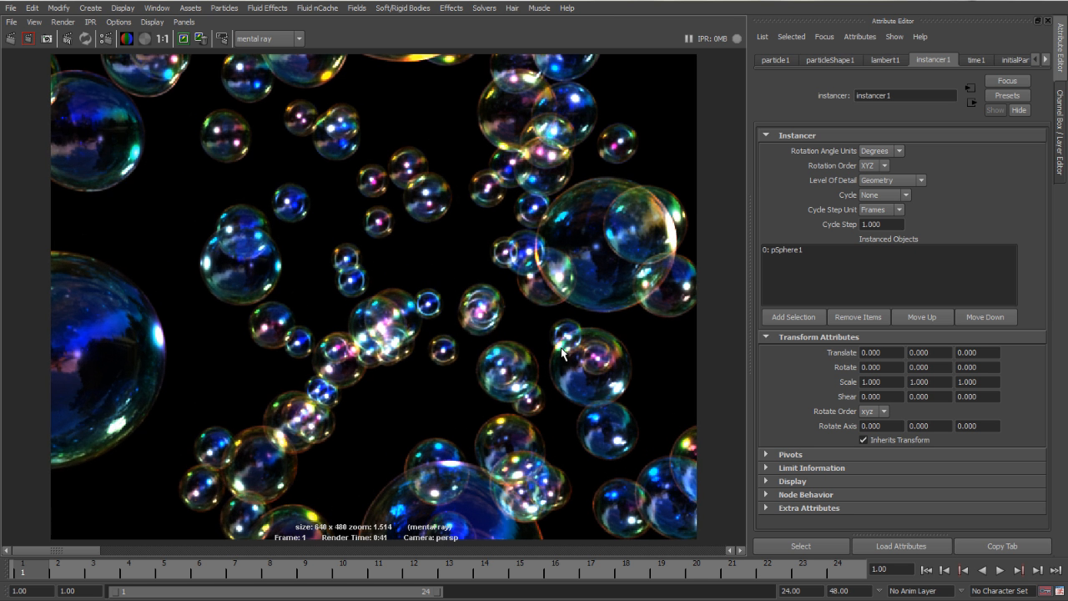
right_click_drag(639, 346, 517, 345, "alt")
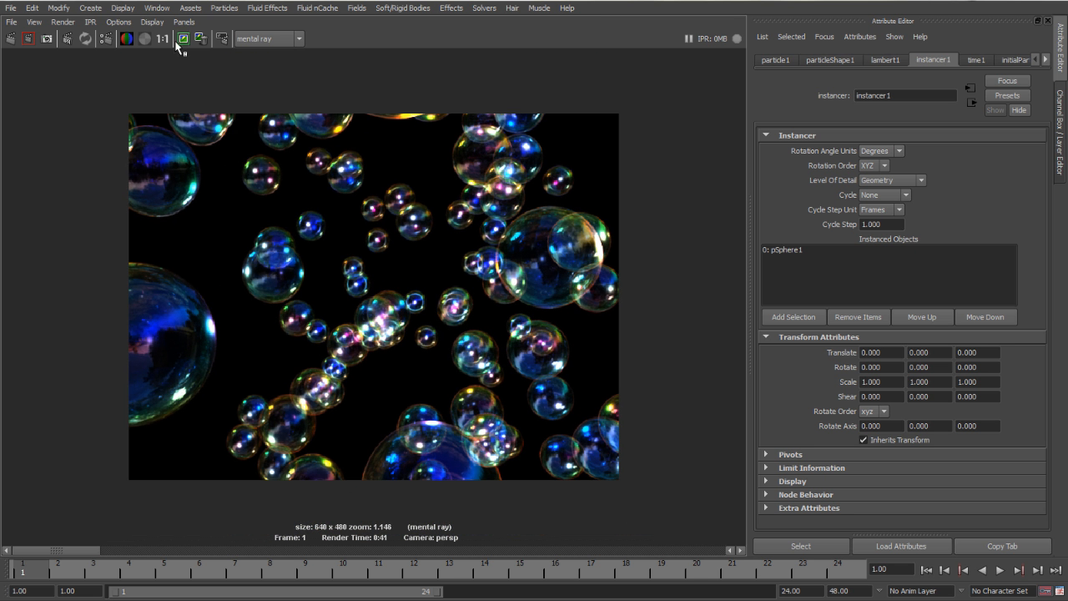
left_click(163, 39)
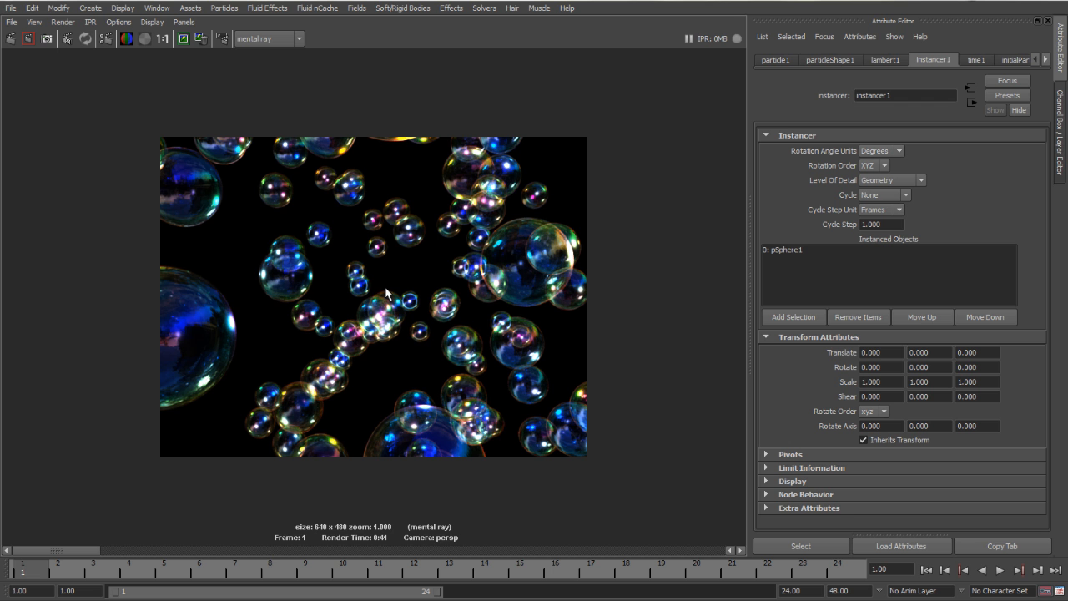